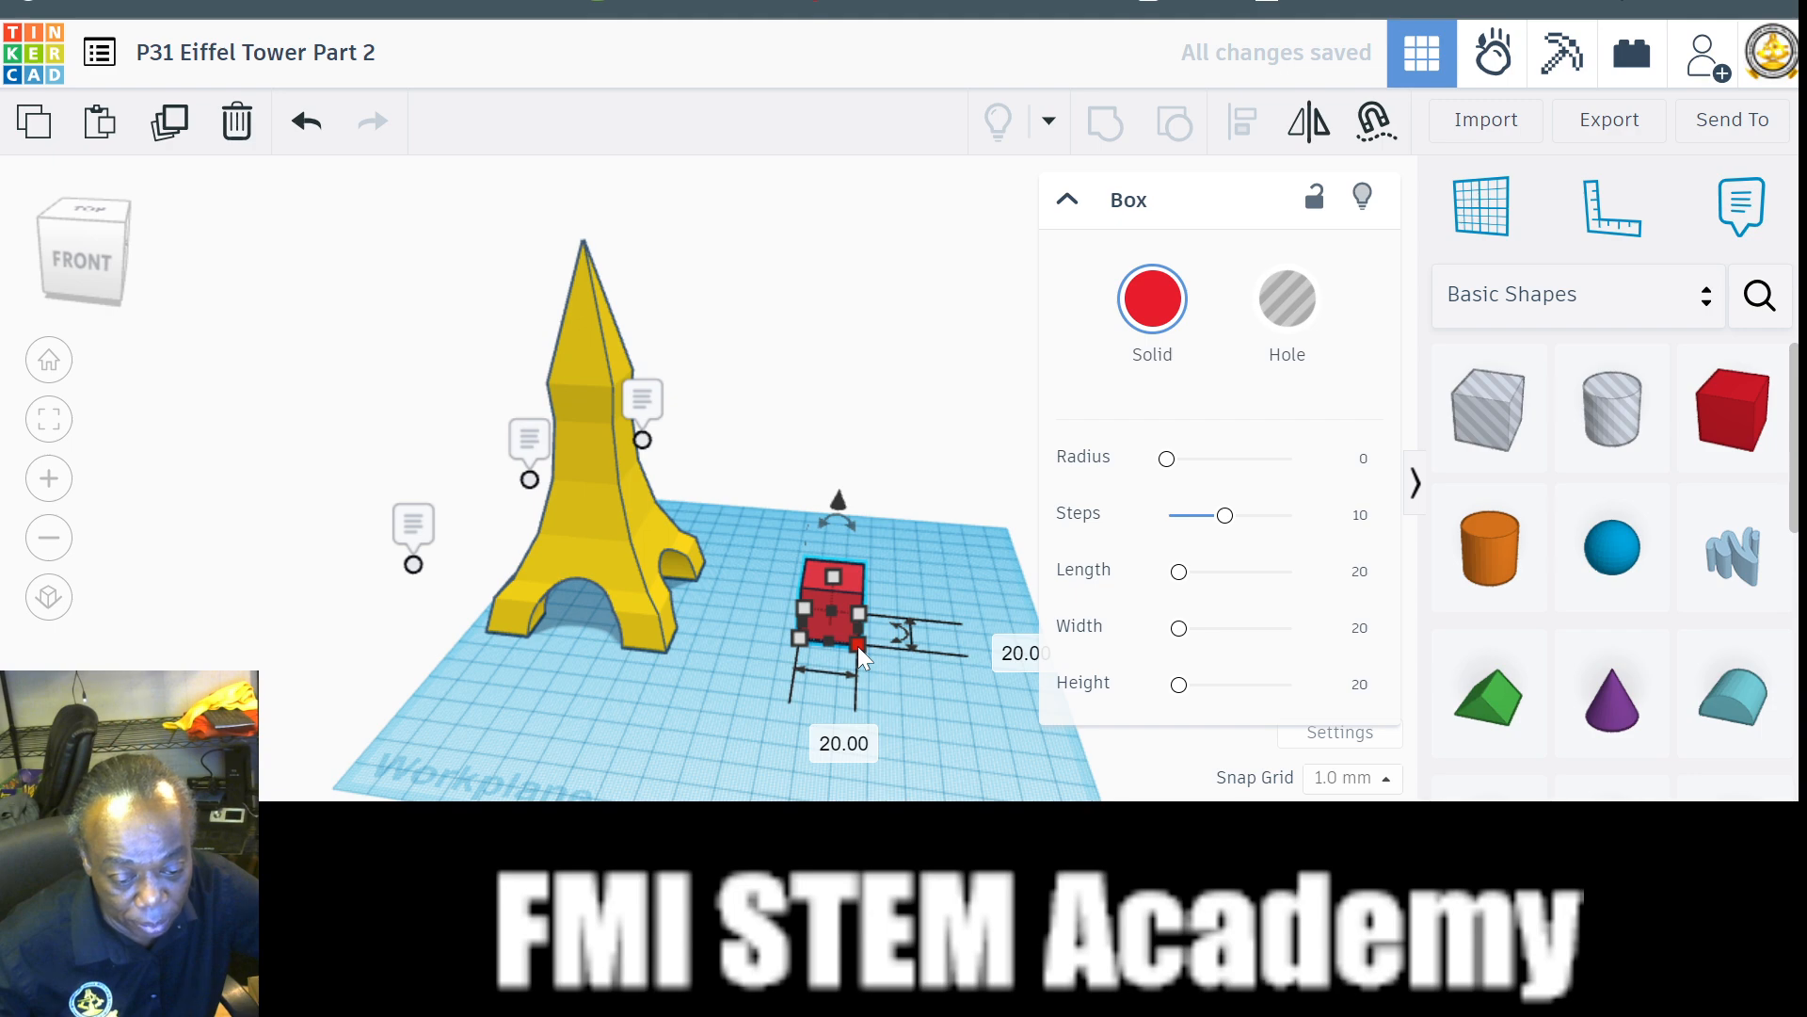
Set the red box's footprint to 32 mm by 32 mm.
right_click_drag(874, 669, 784, 669)
scroll(811, 712, "up", 3)
mouse_move(815, 656)
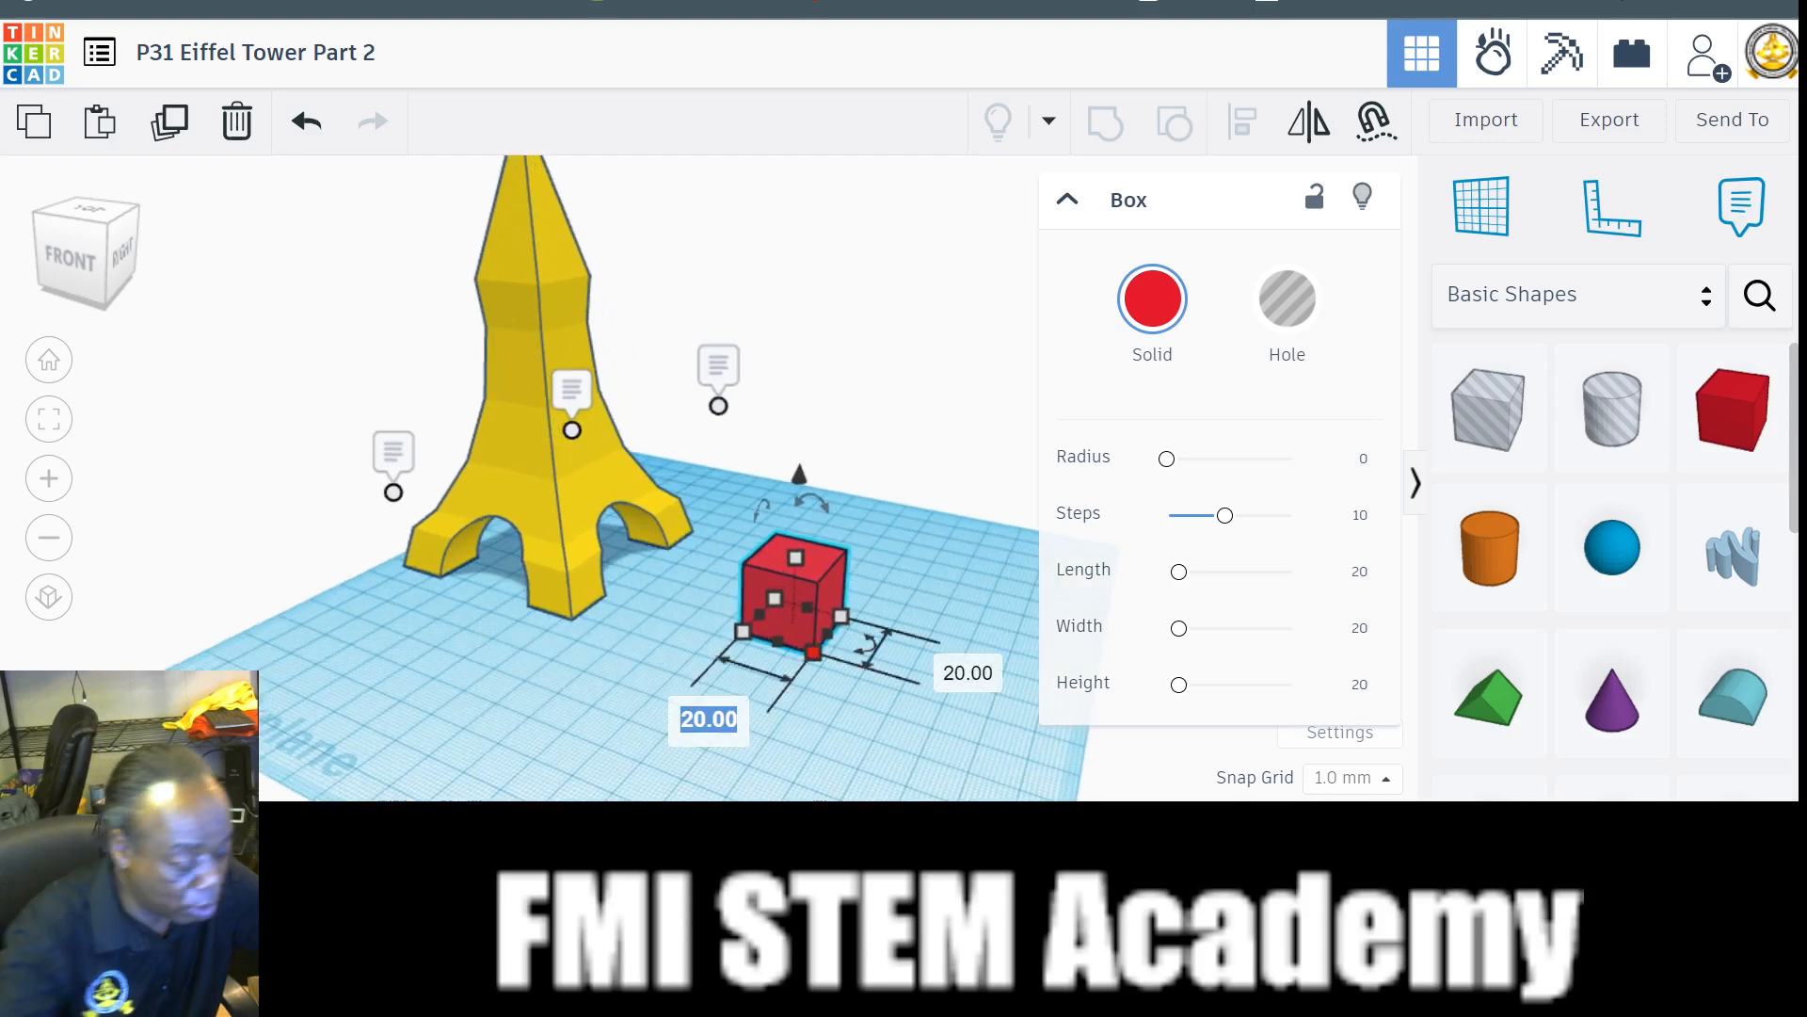
type("32")
key("Return")
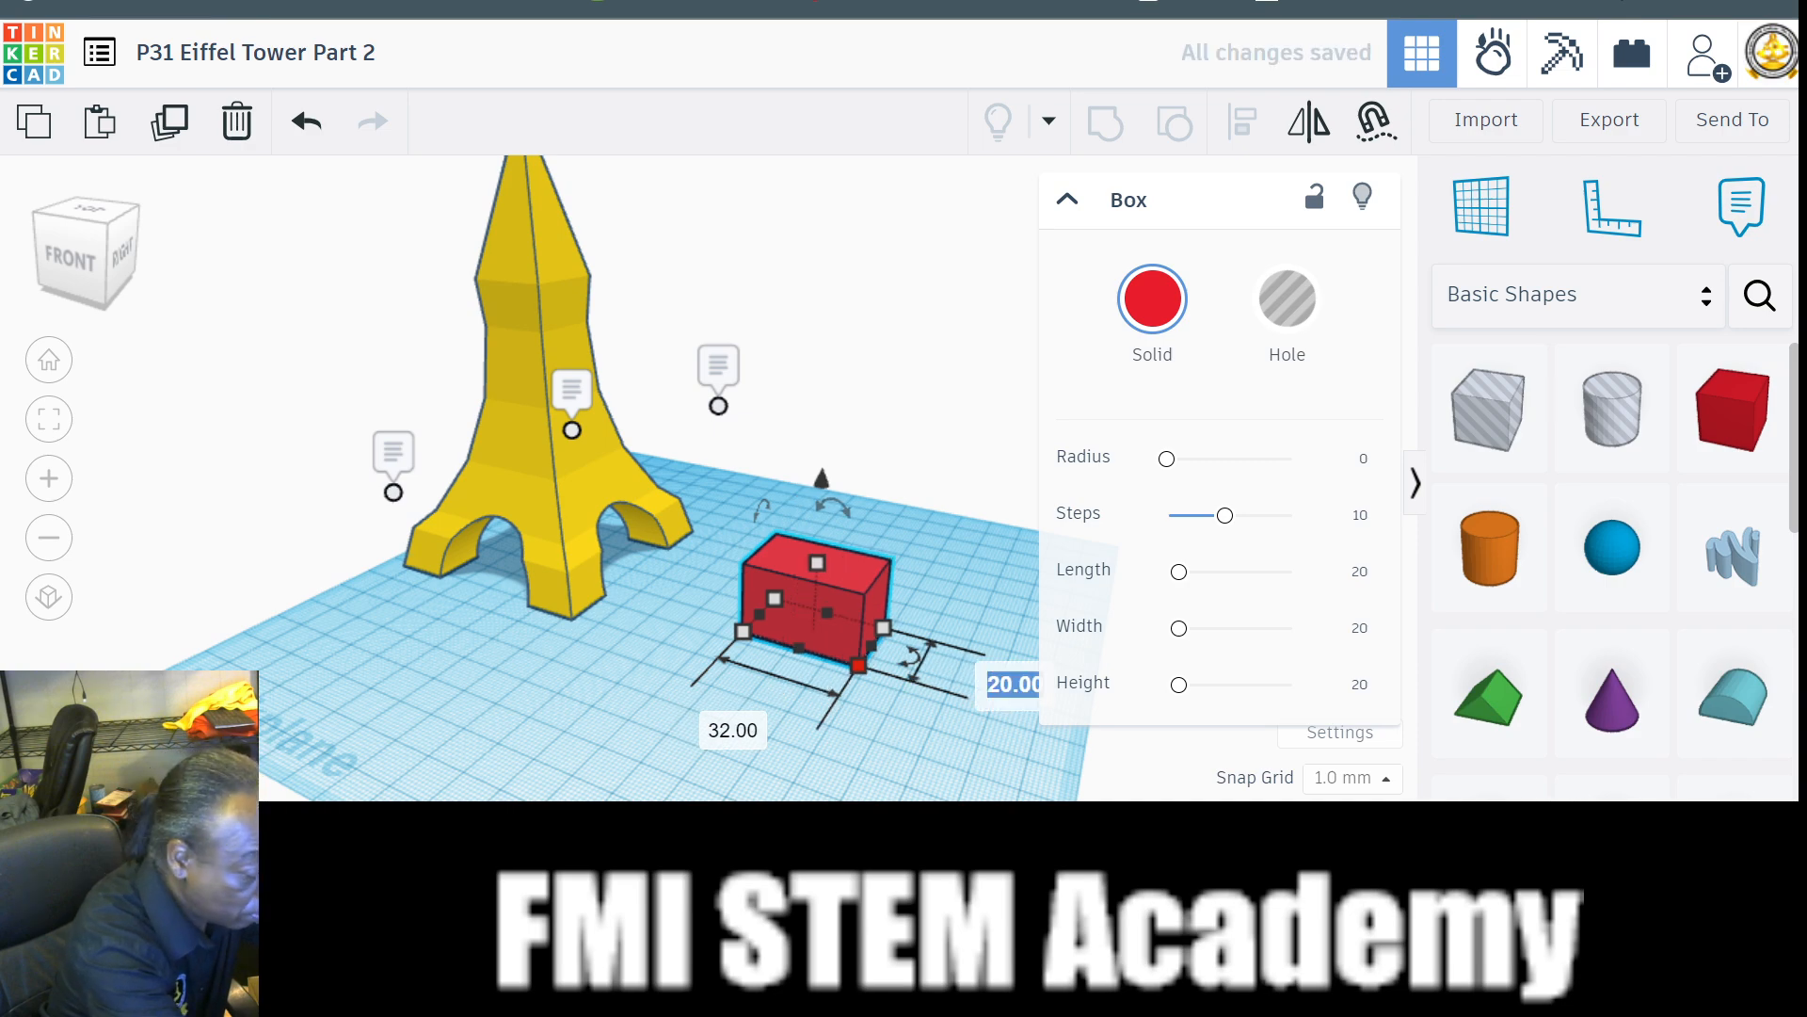
type("32")
key("Return")
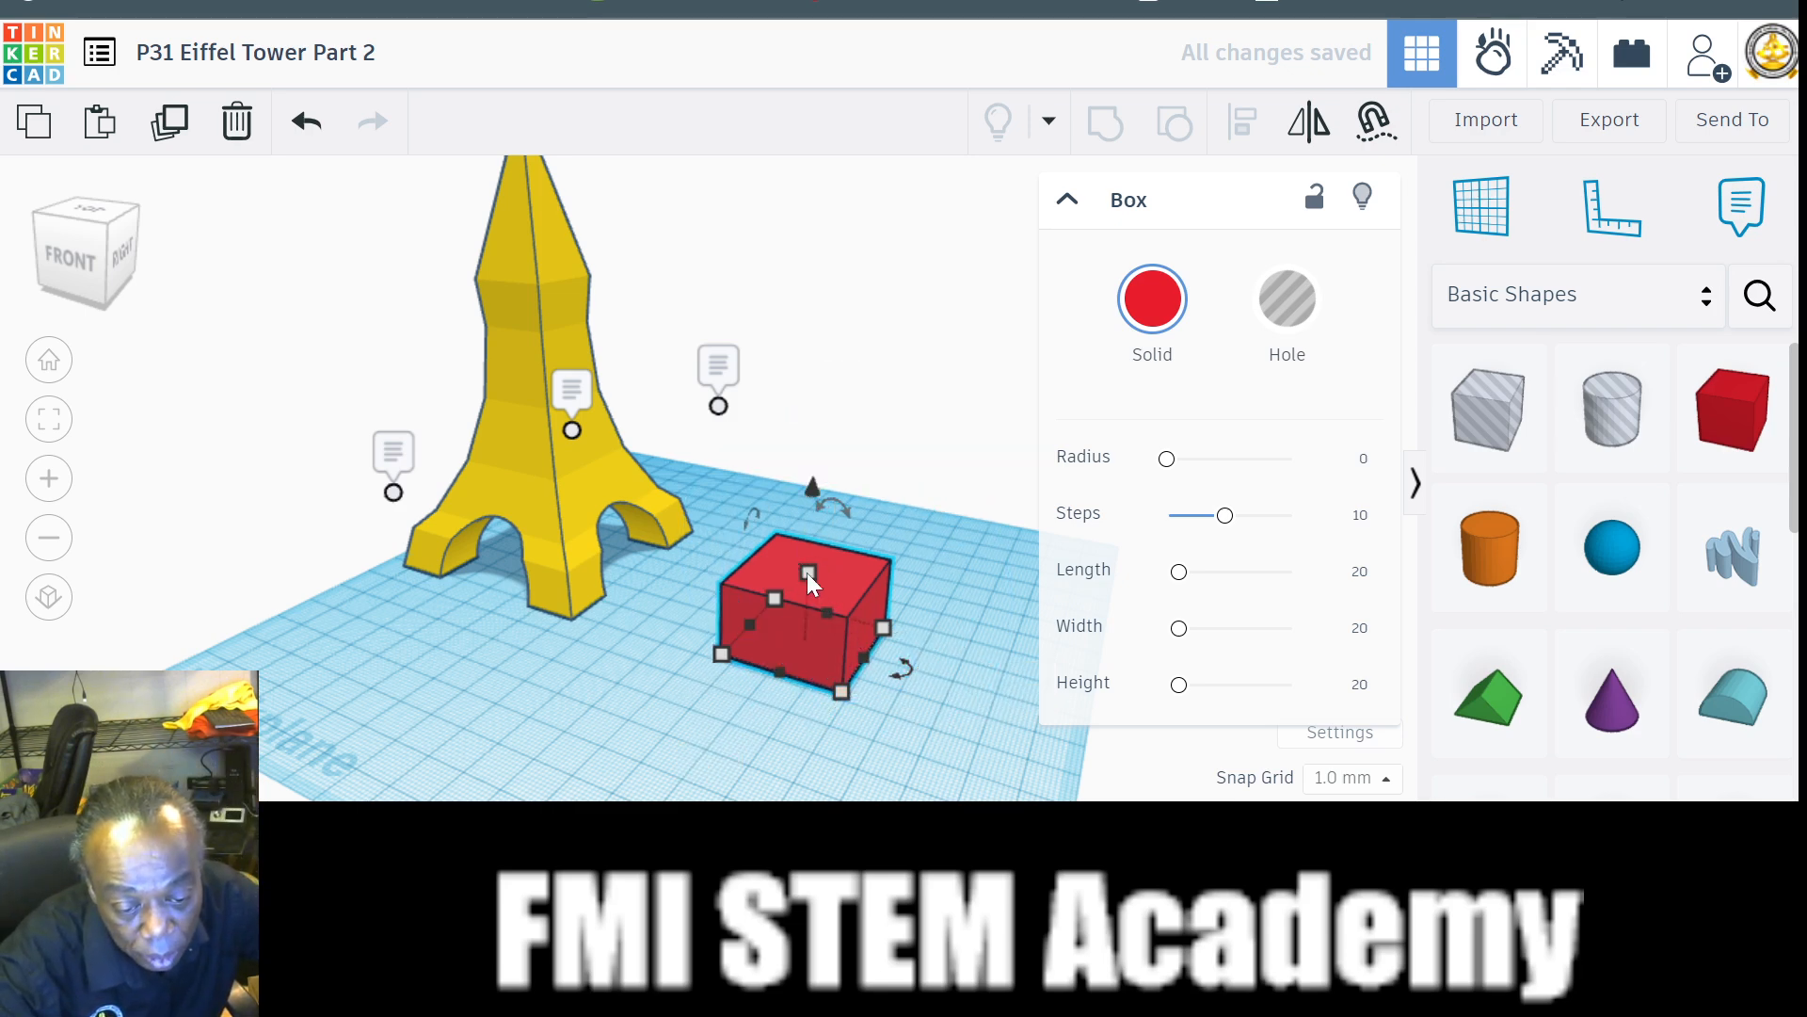
Set the red box's height to 5 mm and raise it well above the workplane as a platform.
mouse_move(807, 575)
left_click(944, 607)
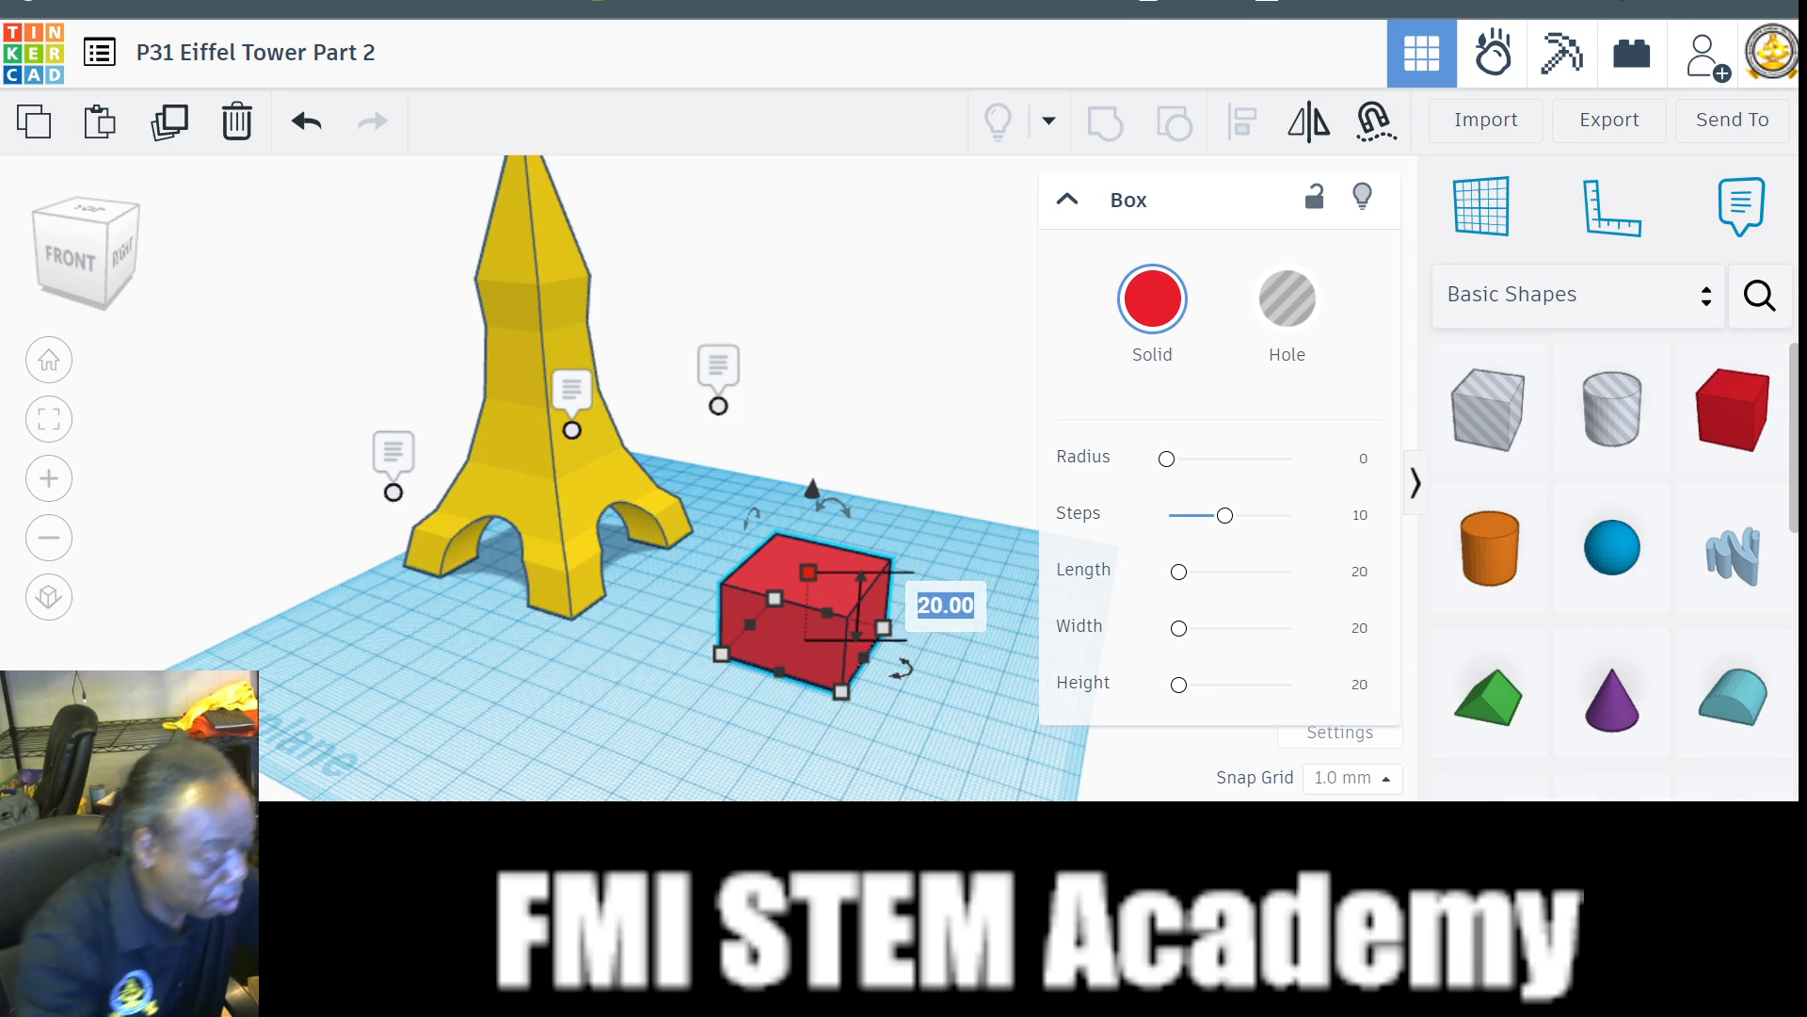
type("5")
key("Return")
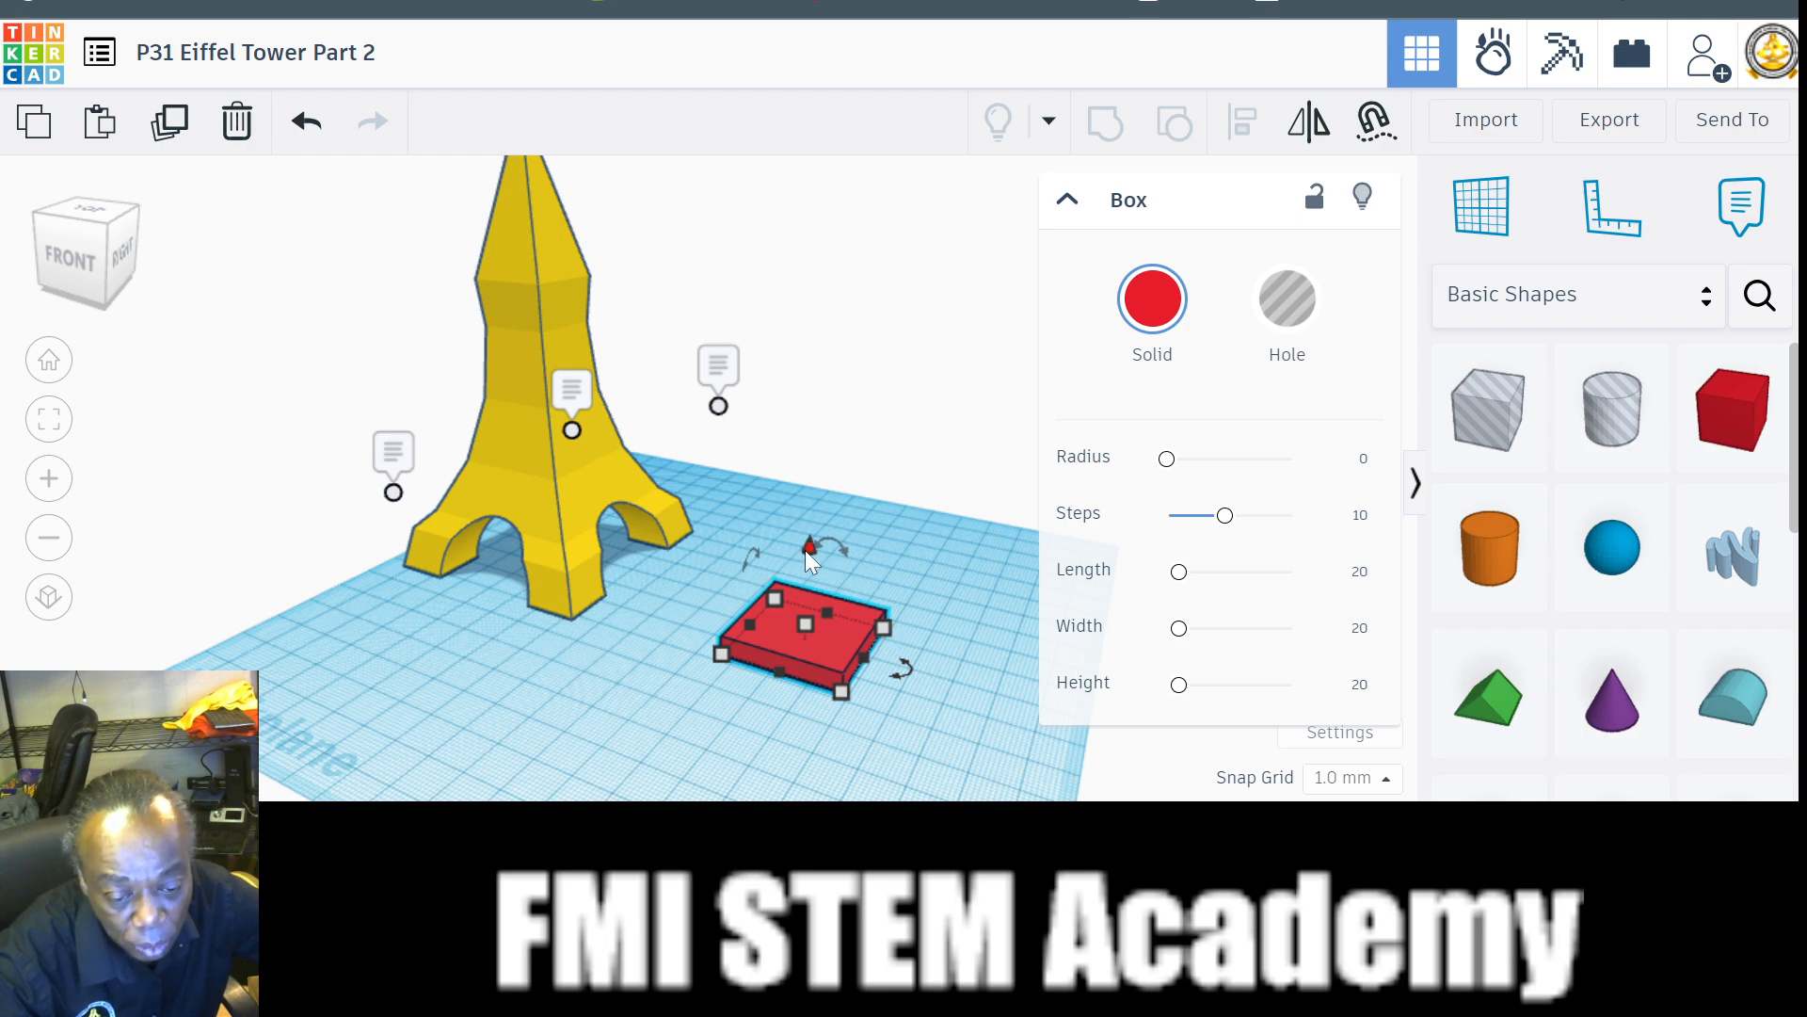
left_click_drag(808, 548, 841, 433)
left_click(765, 663)
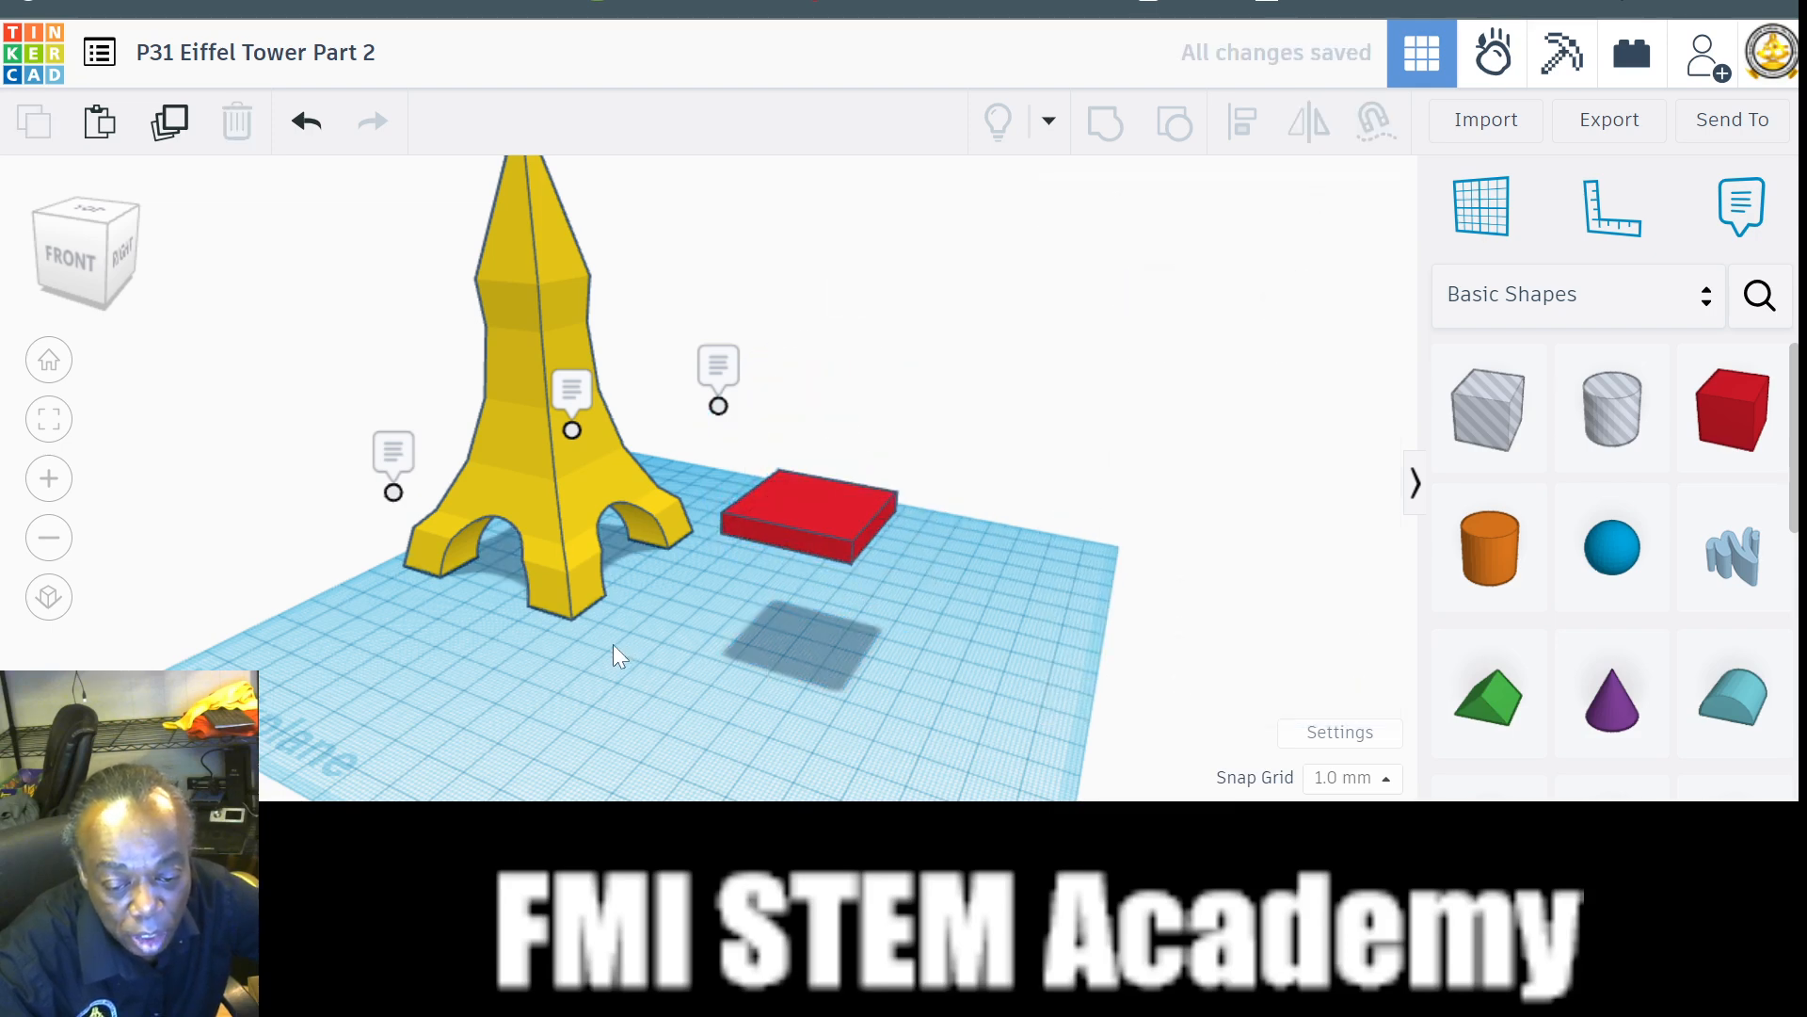
Centre the red platform and the yellow tower on each other in both horizontal directions, and group them.
right_click_drag(617, 653, 555, 482)
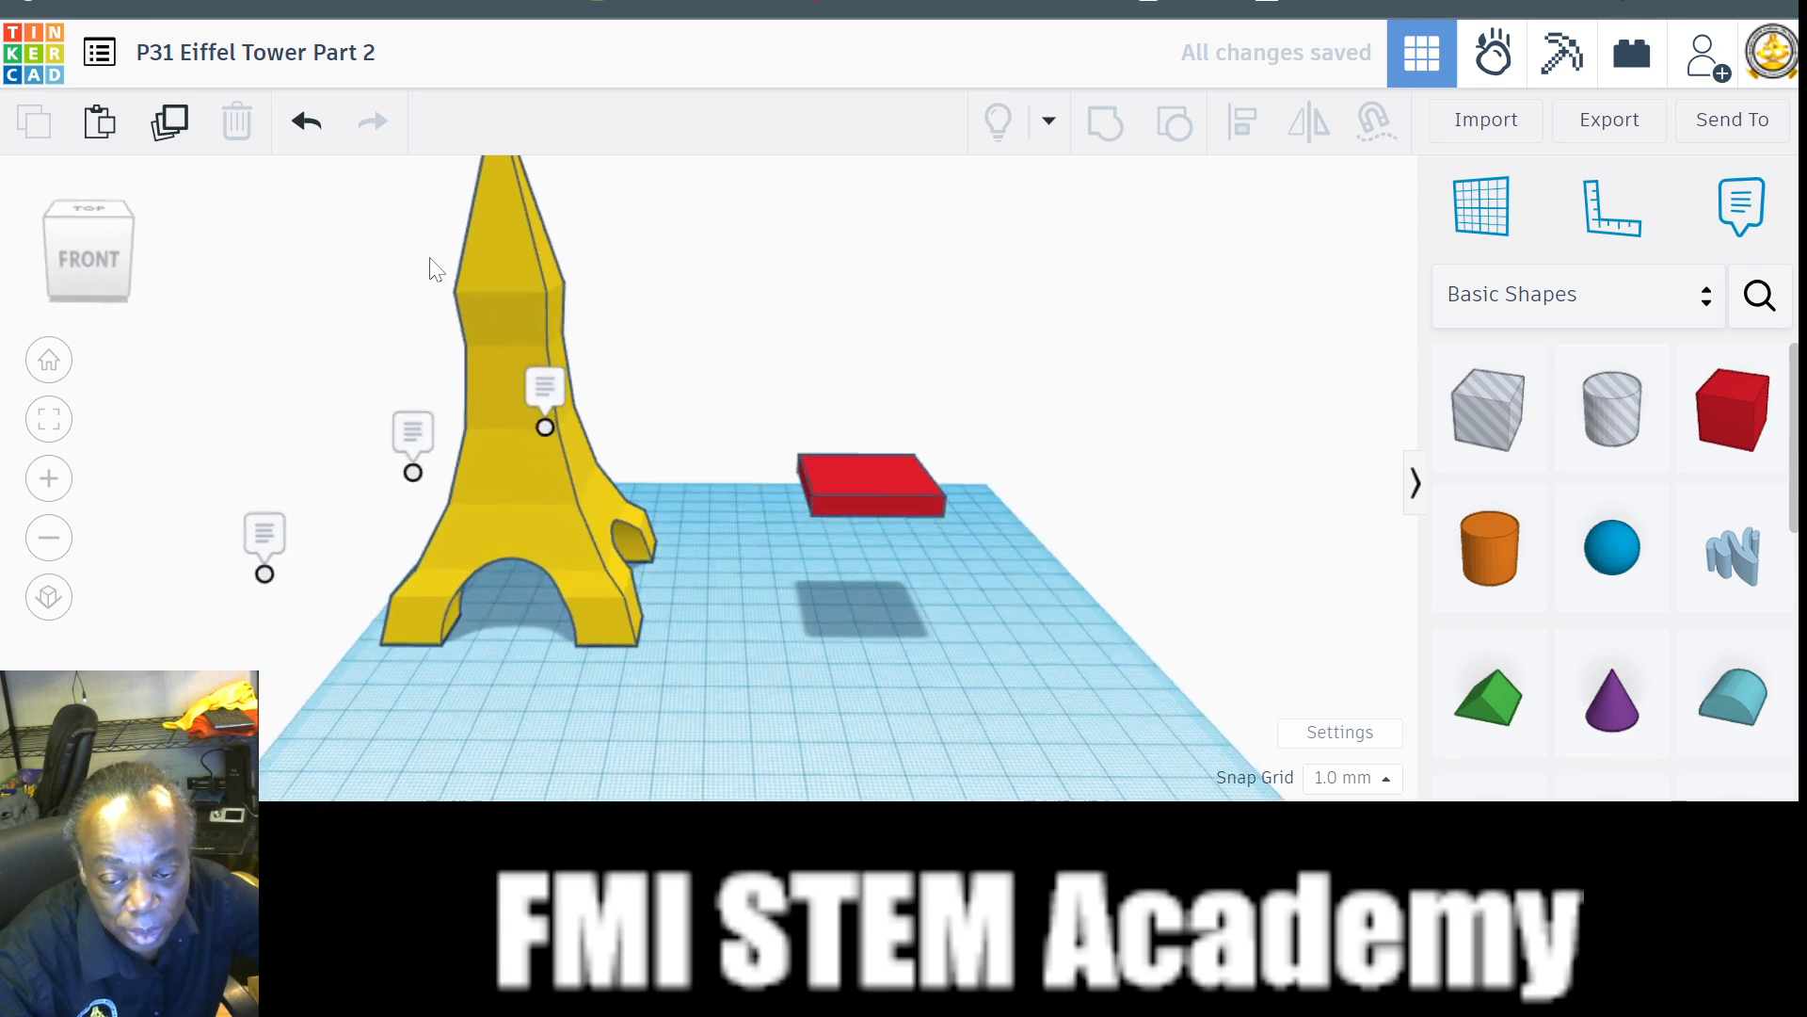
left_click_drag(387, 210, 1024, 667)
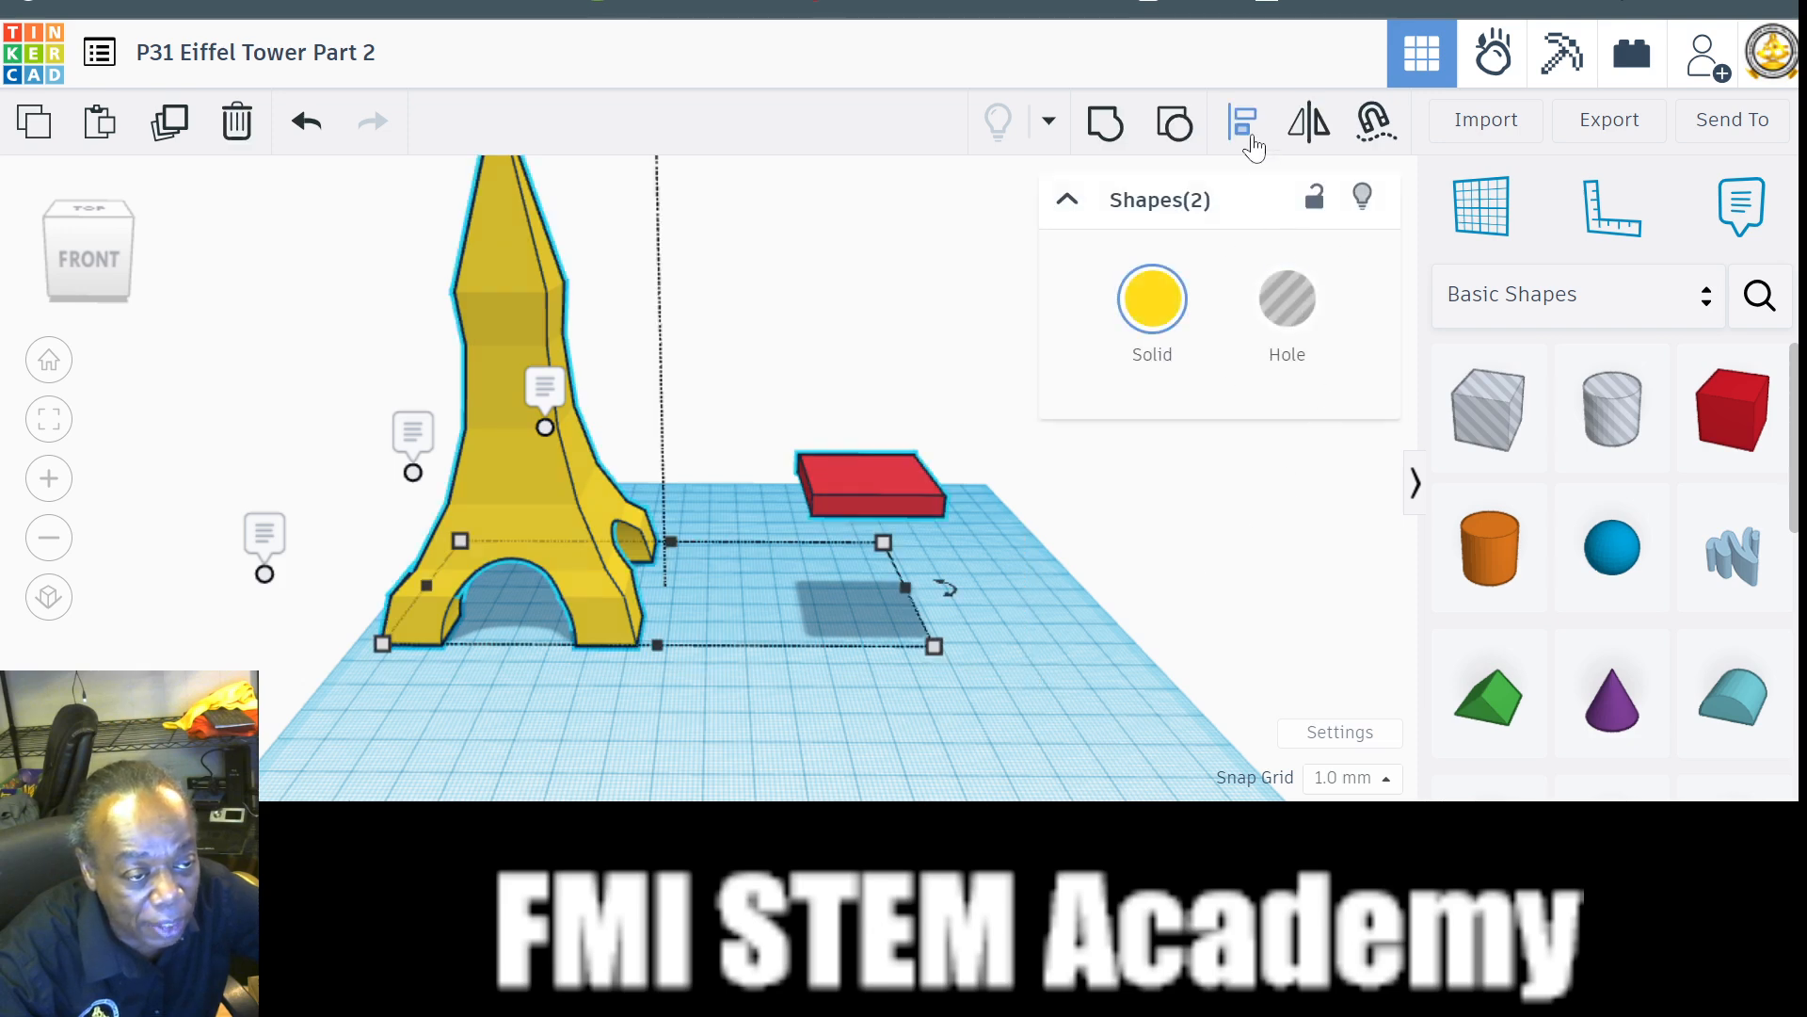
left_click(1245, 132)
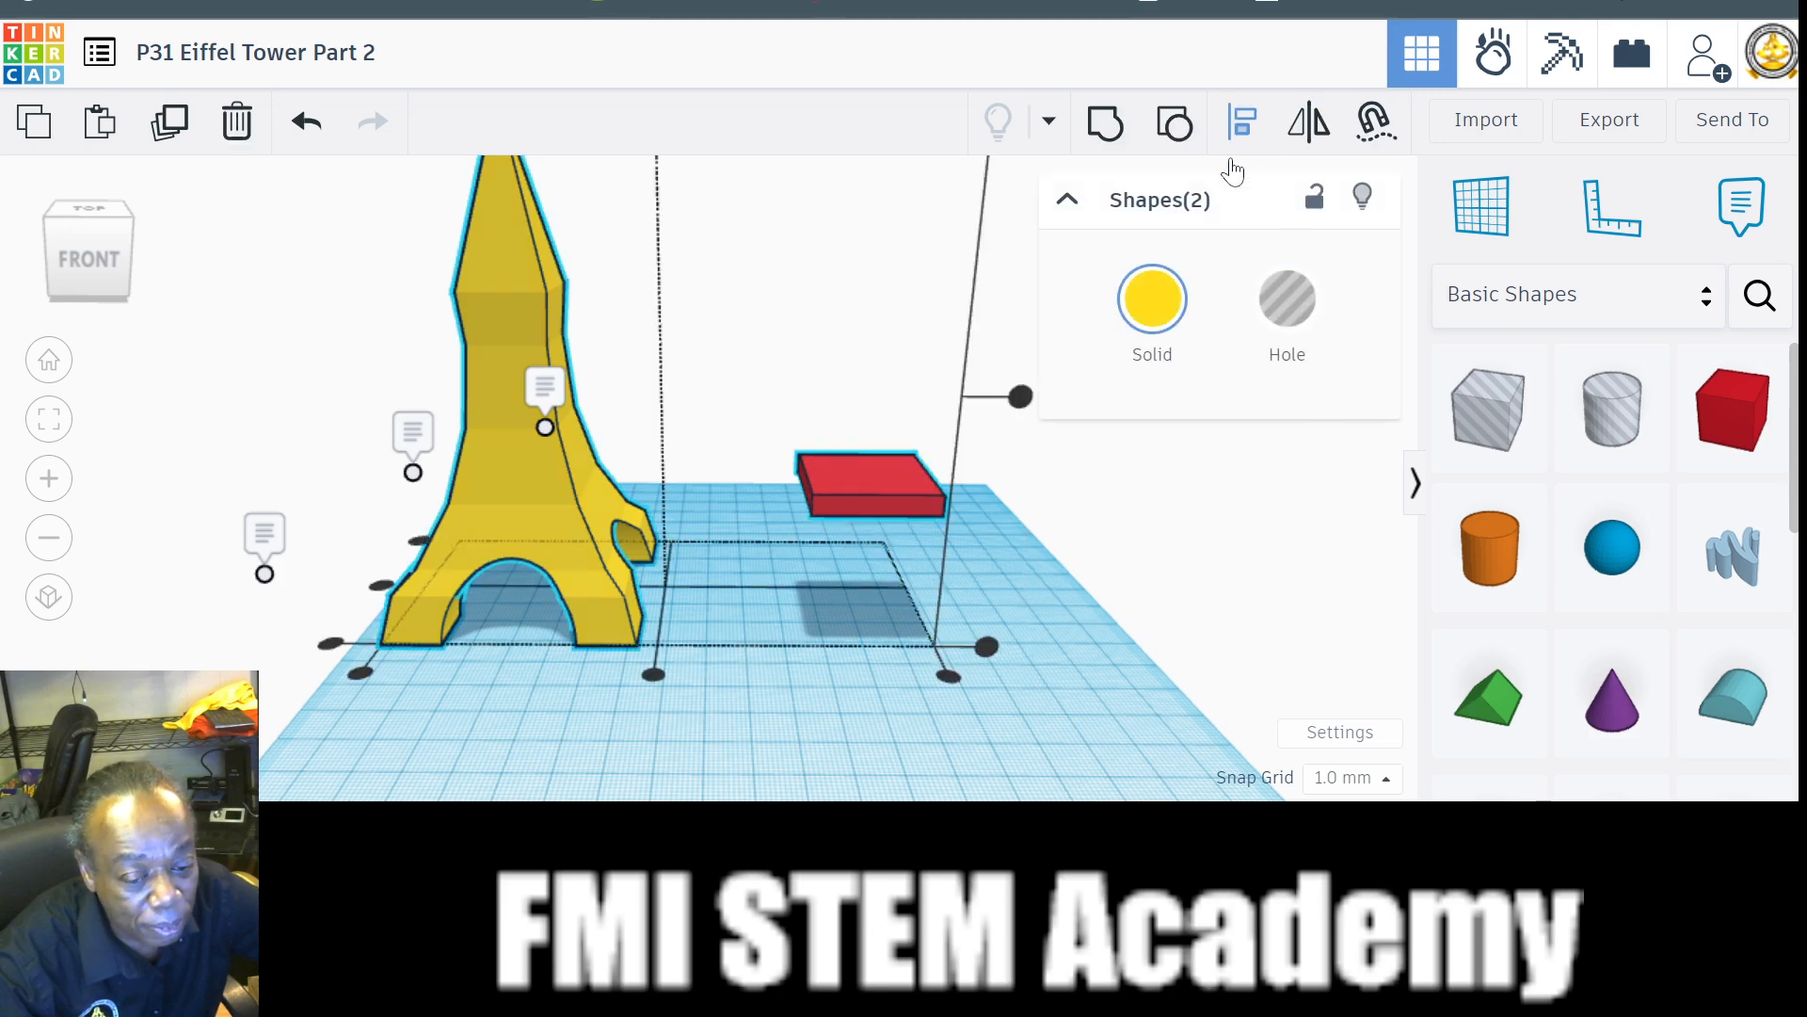
left_click(653, 674)
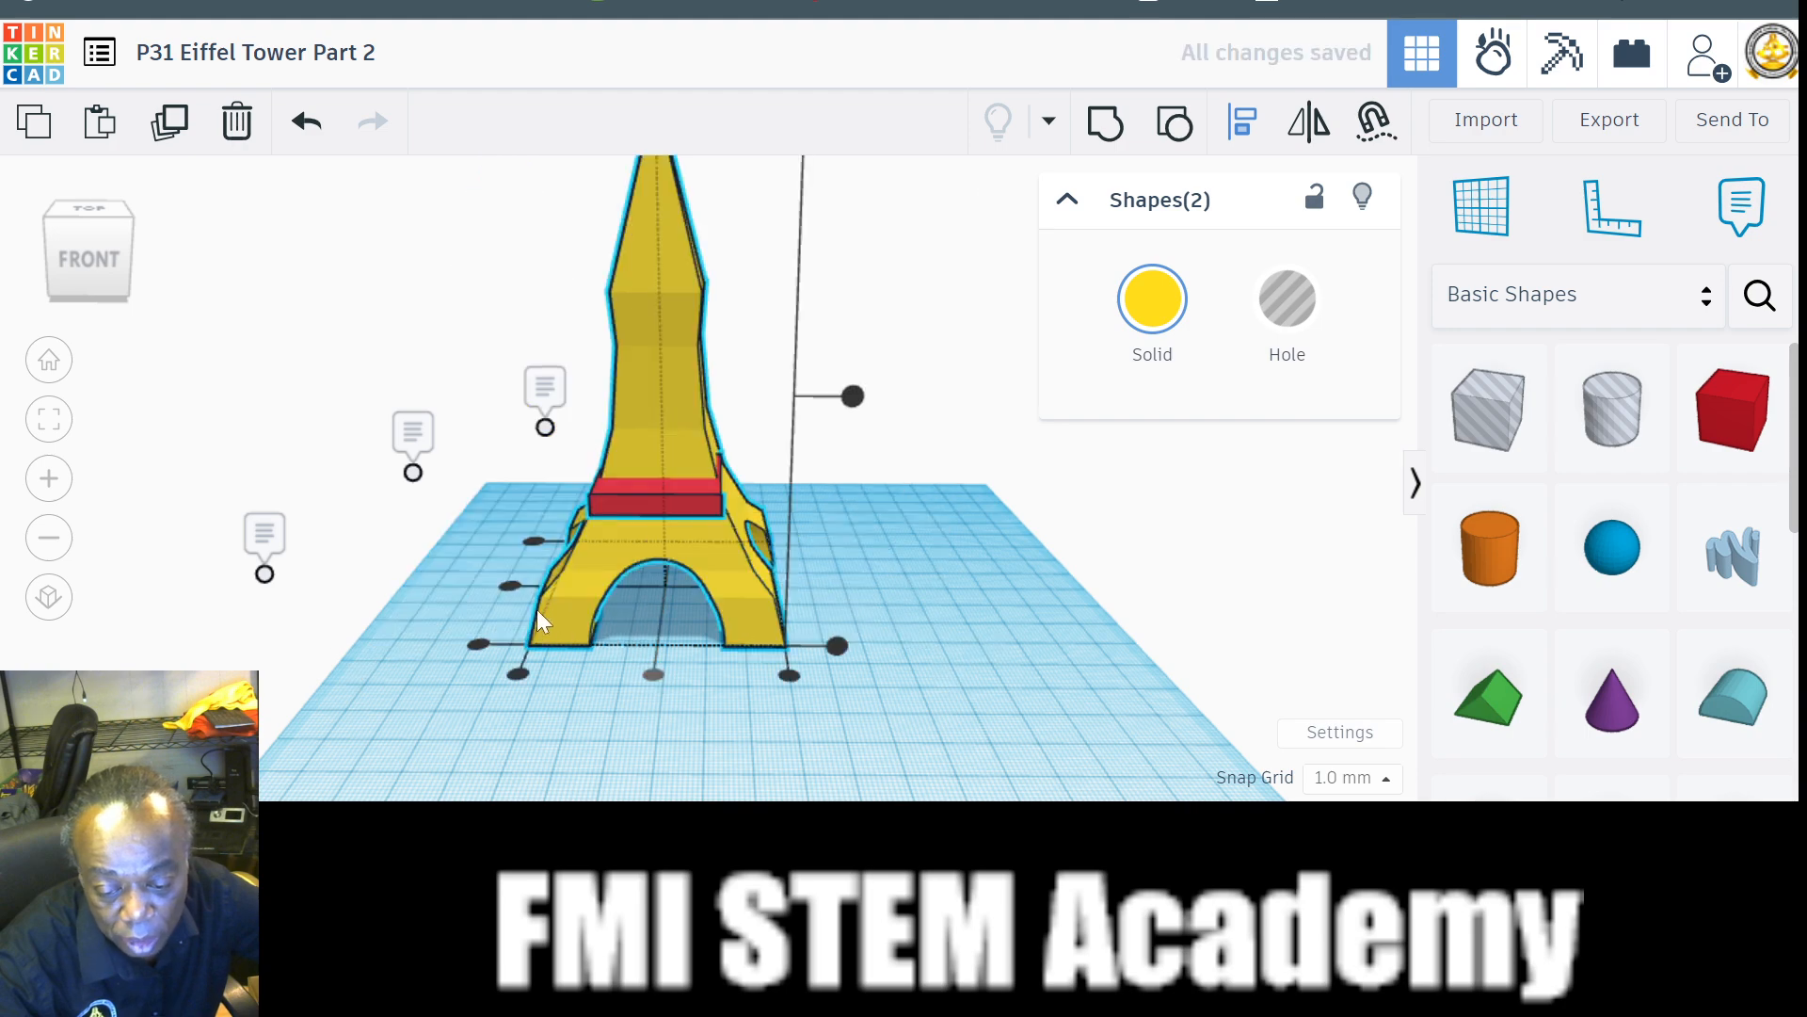
left_click(510, 588)
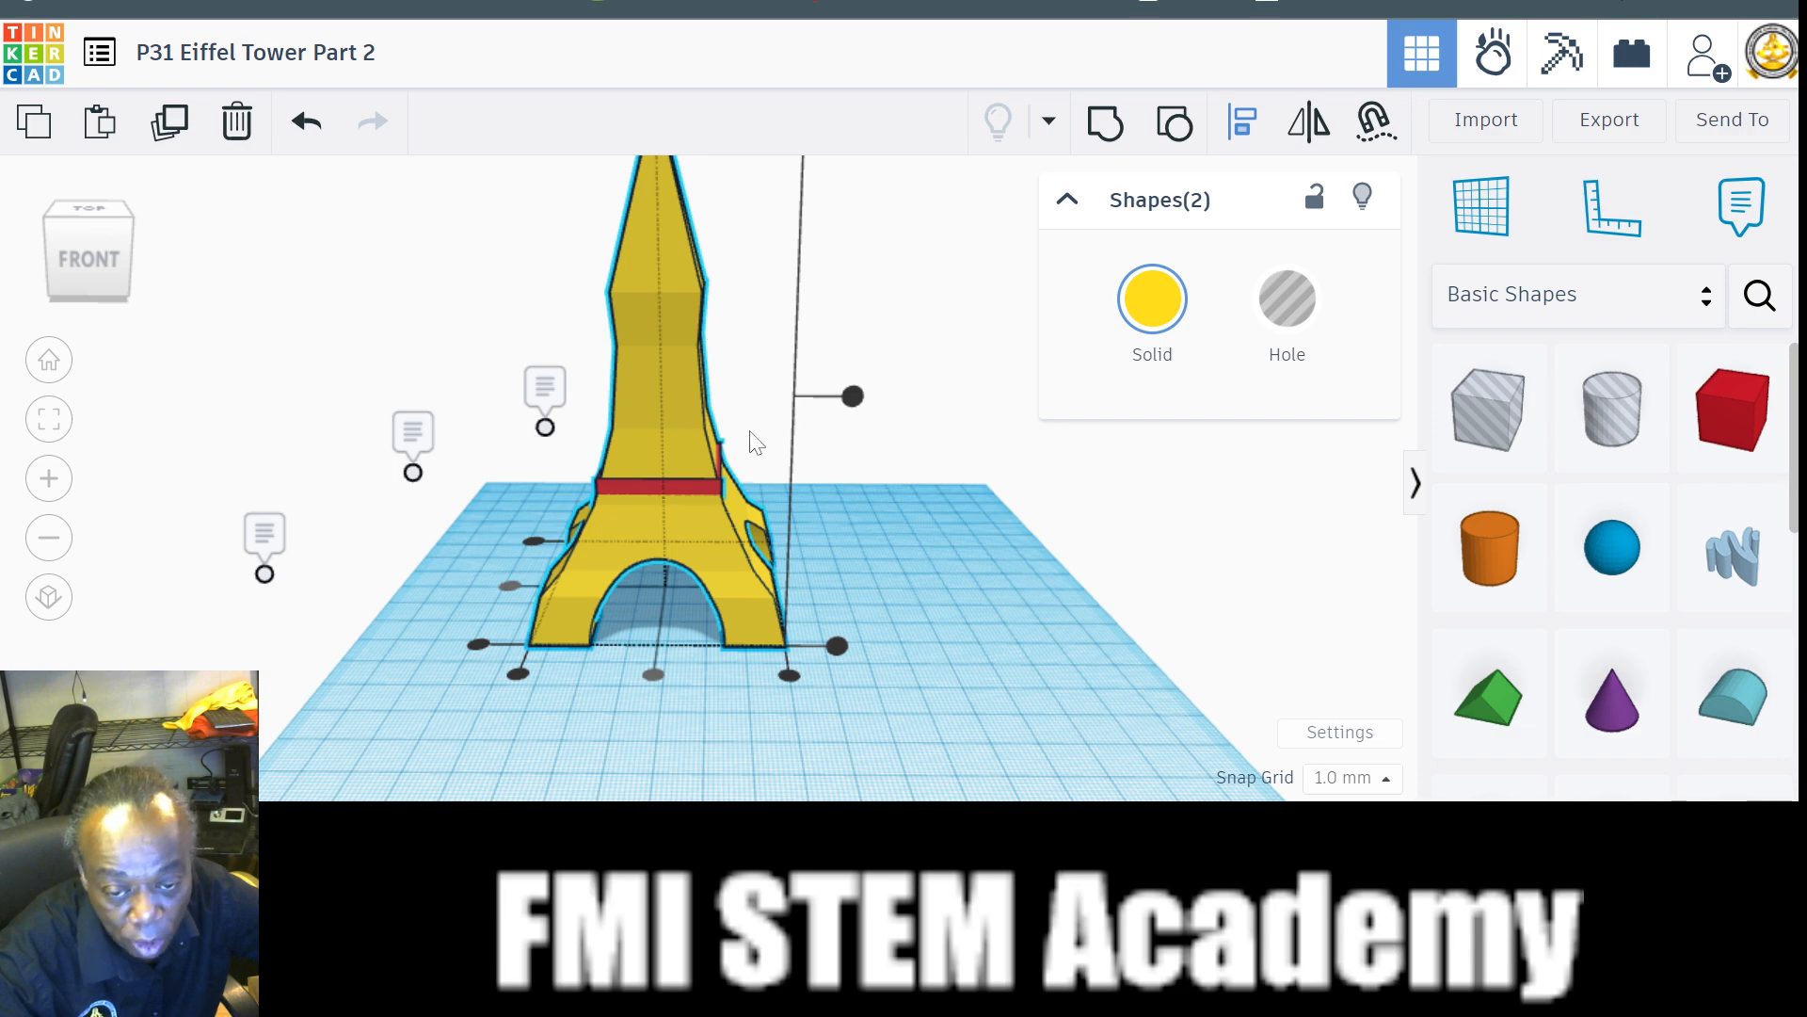
left_click(1103, 123)
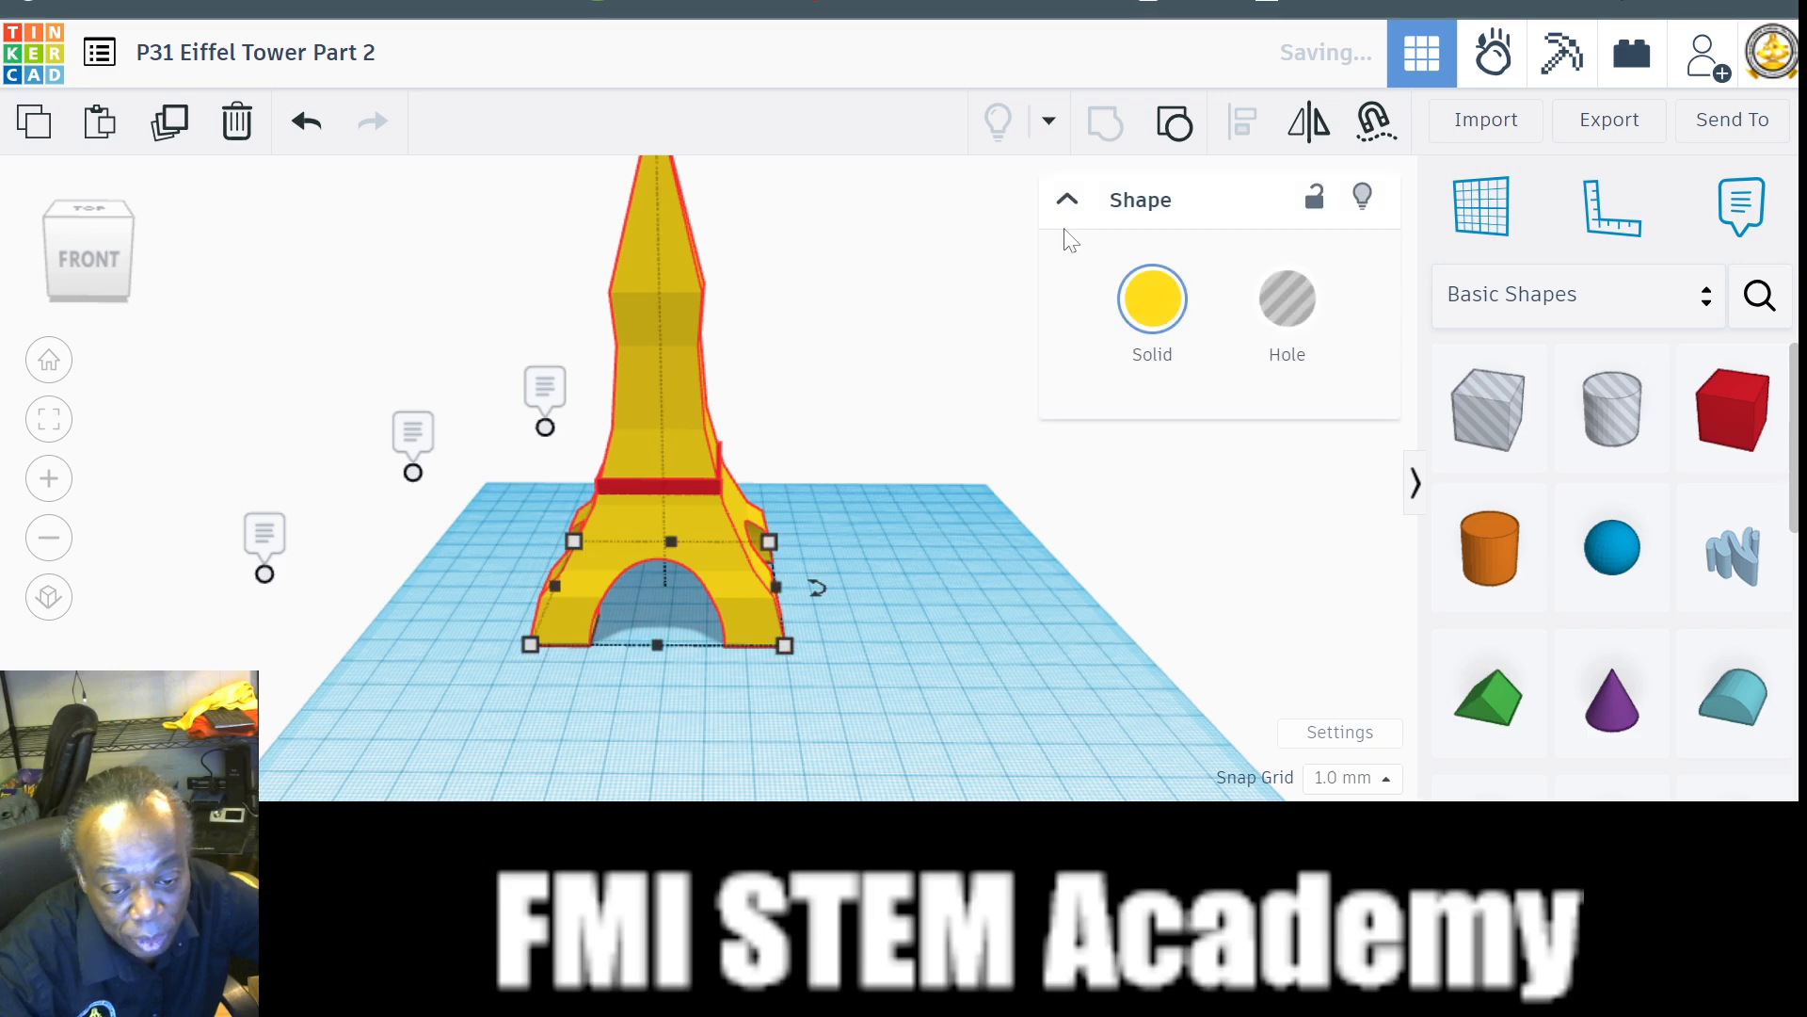
left_click(897, 612)
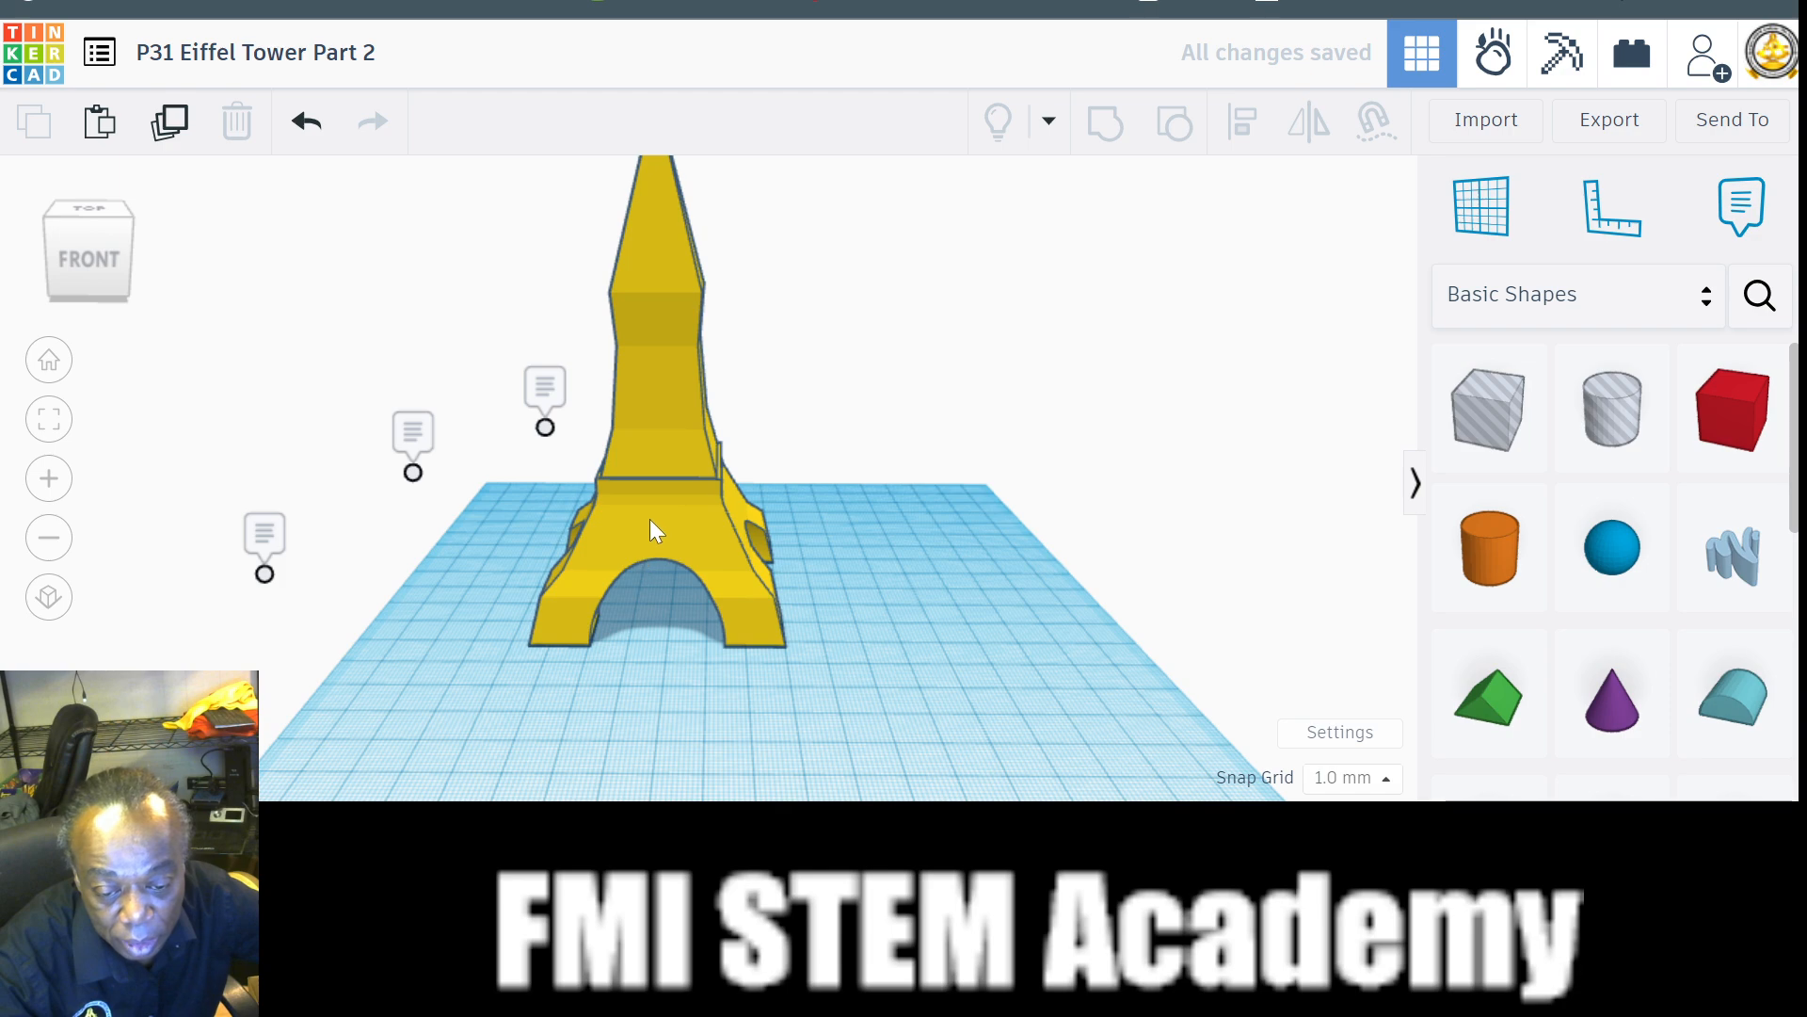
Move the grouped tower 35 mm to the left and place a Roof shape on the free workplane beside it.
left_click_drag(624, 520, 514, 518)
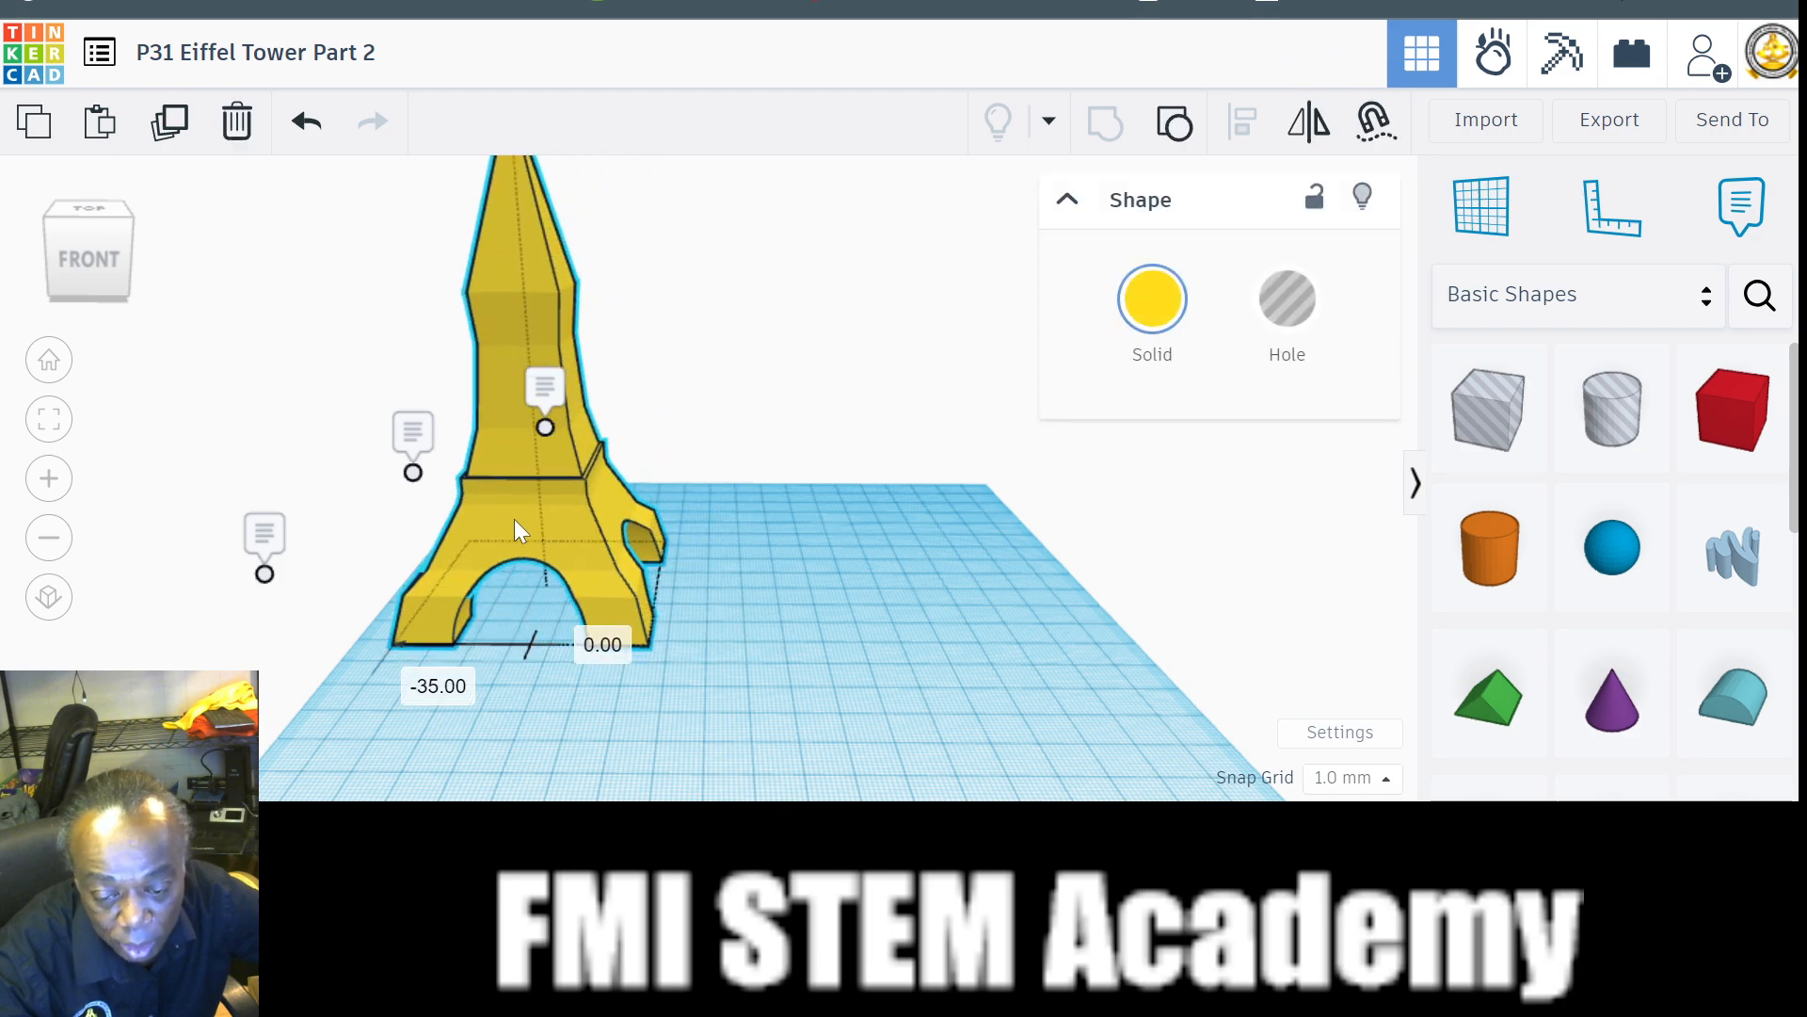
left_click(1178, 625)
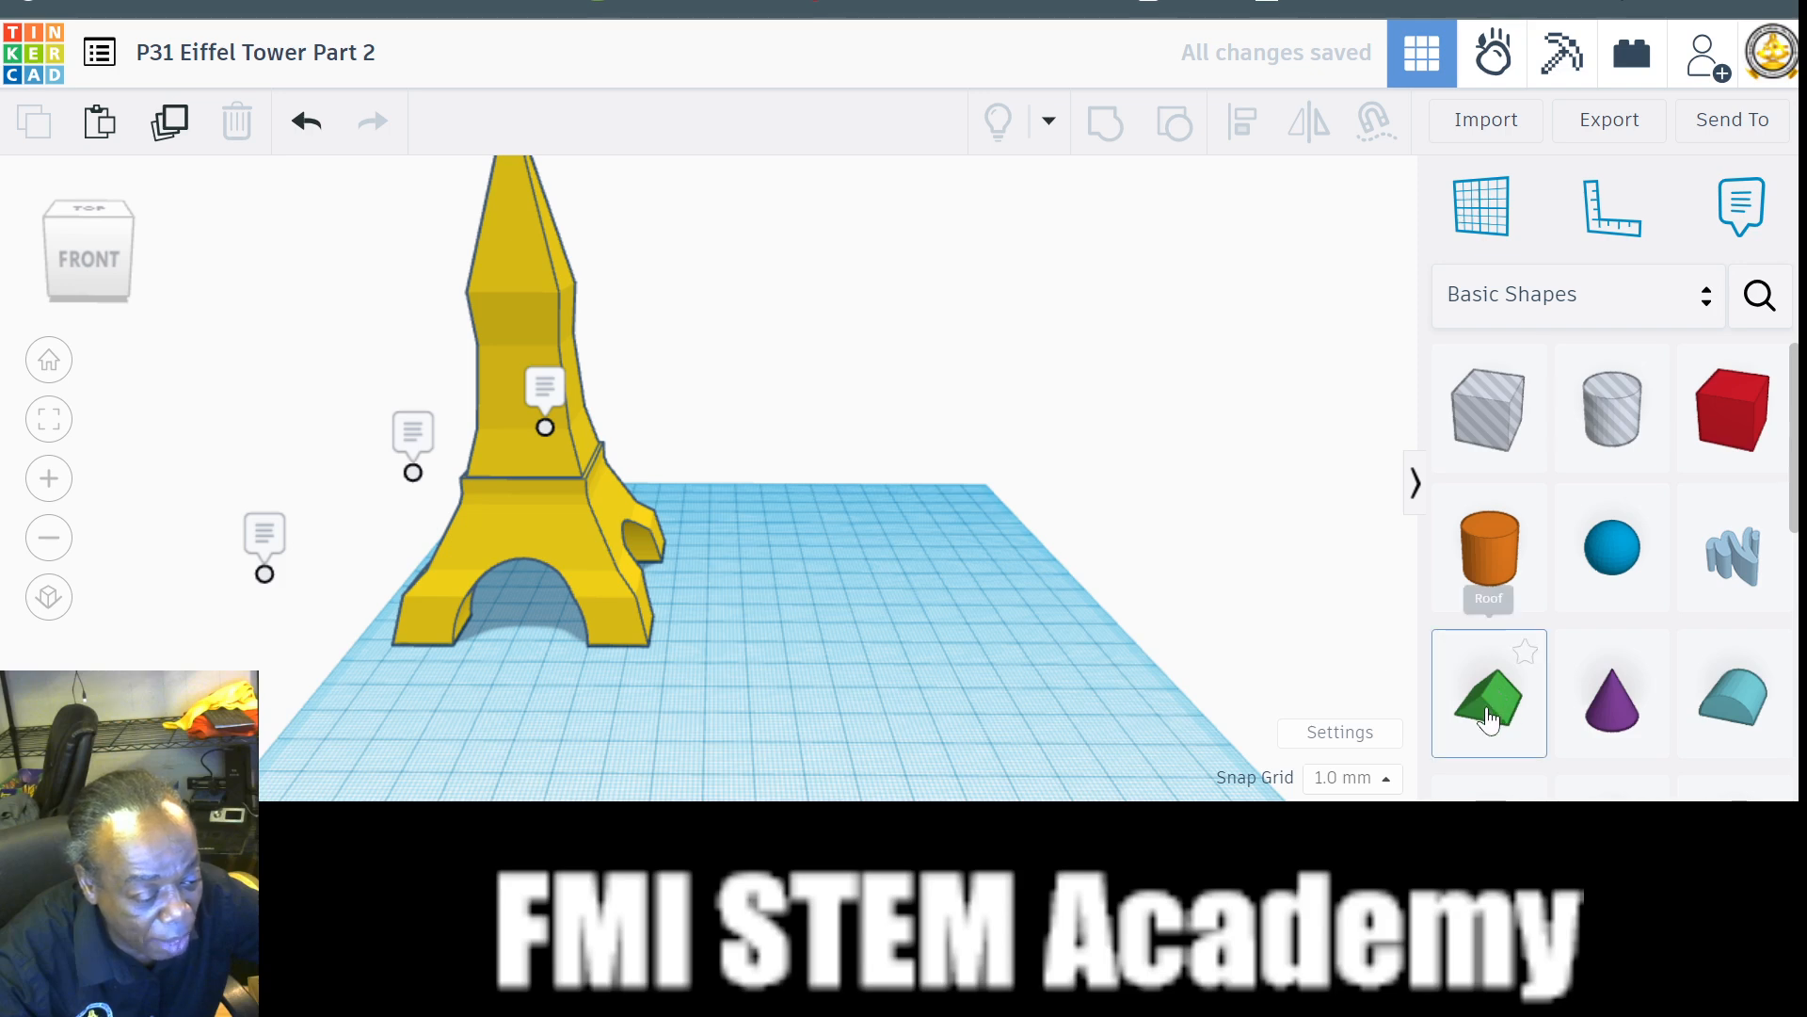
left_click_drag(1493, 710, 889, 572)
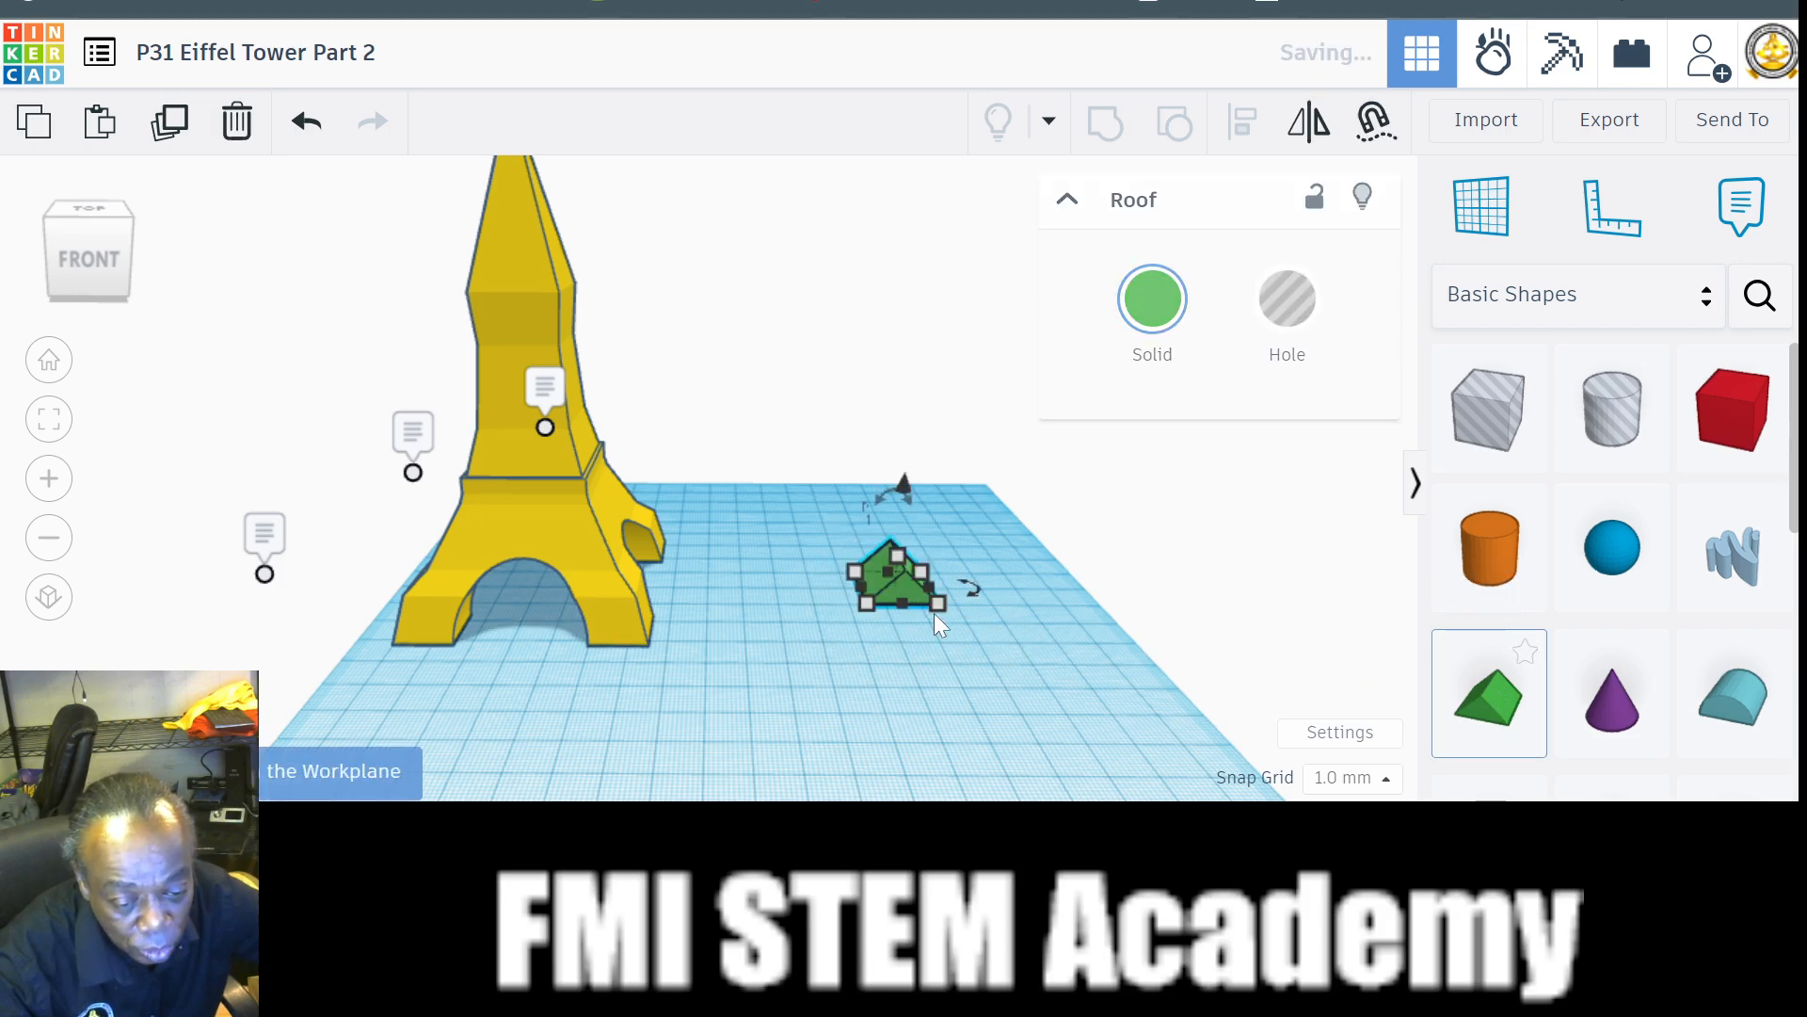
left_click(964, 662)
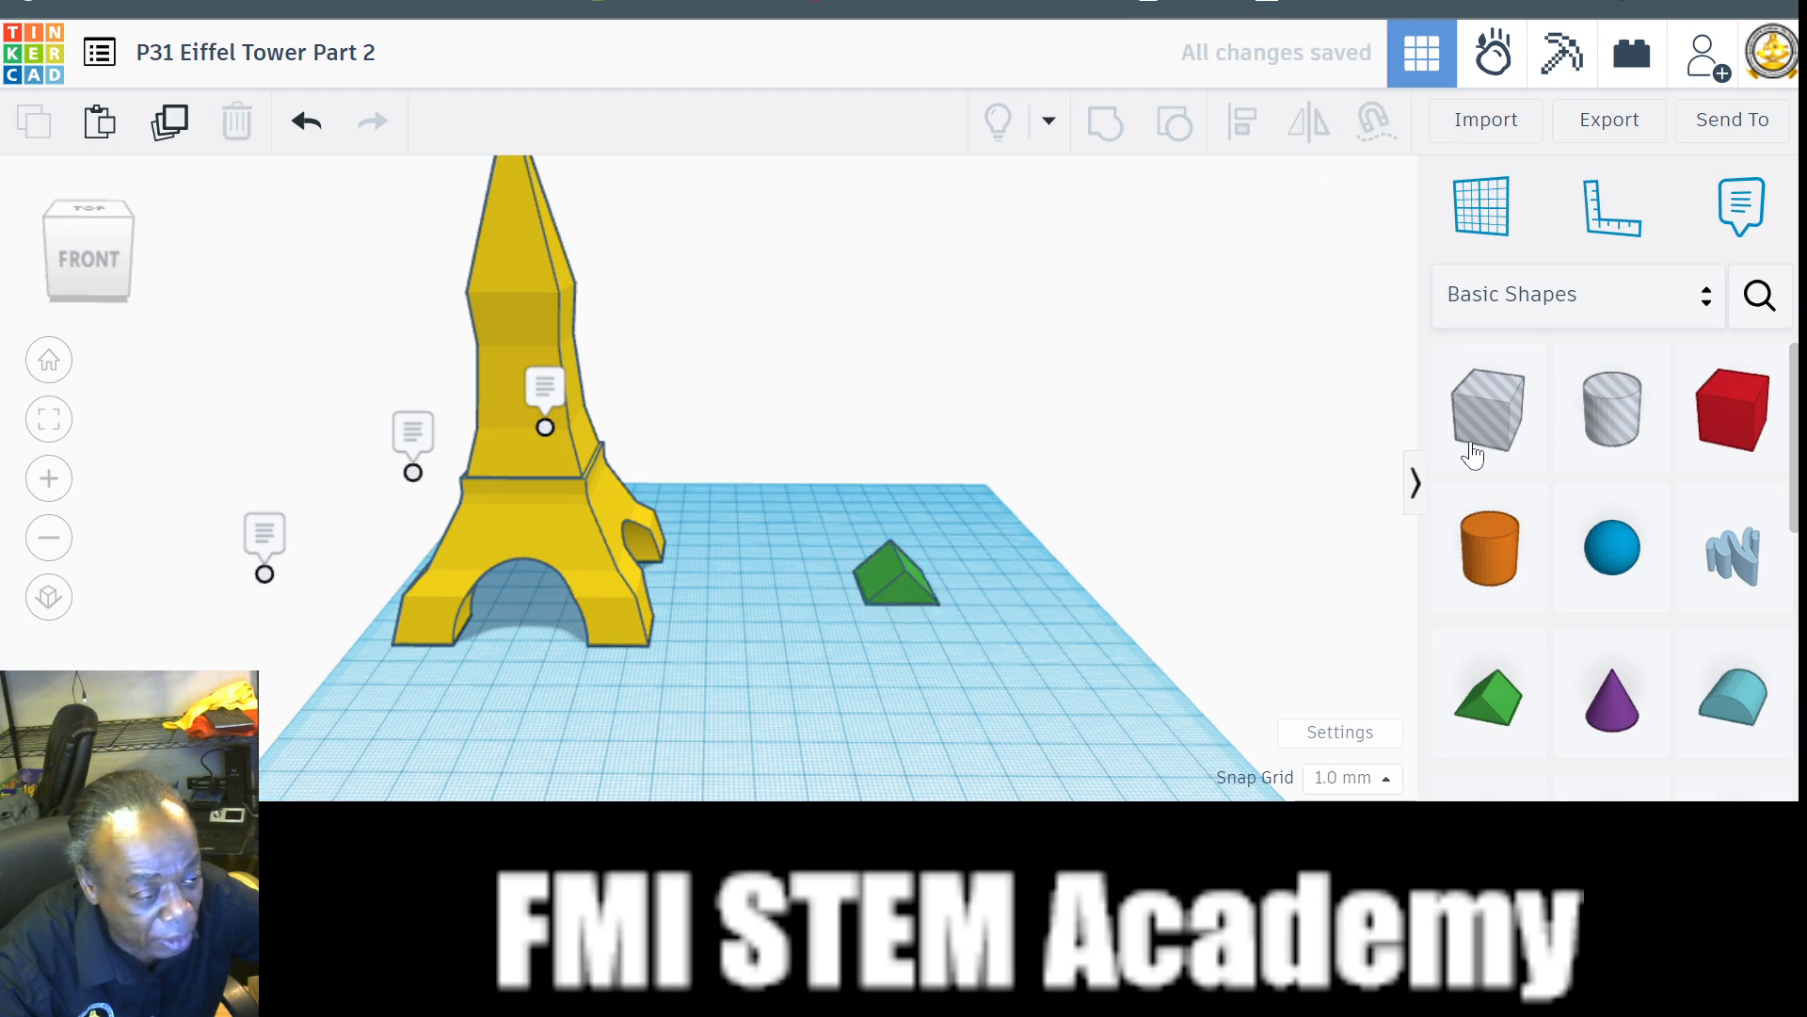
Place a Box hole to the right of the green roof and set its width to 40 mm.
left_click_drag(1484, 435, 1020, 589)
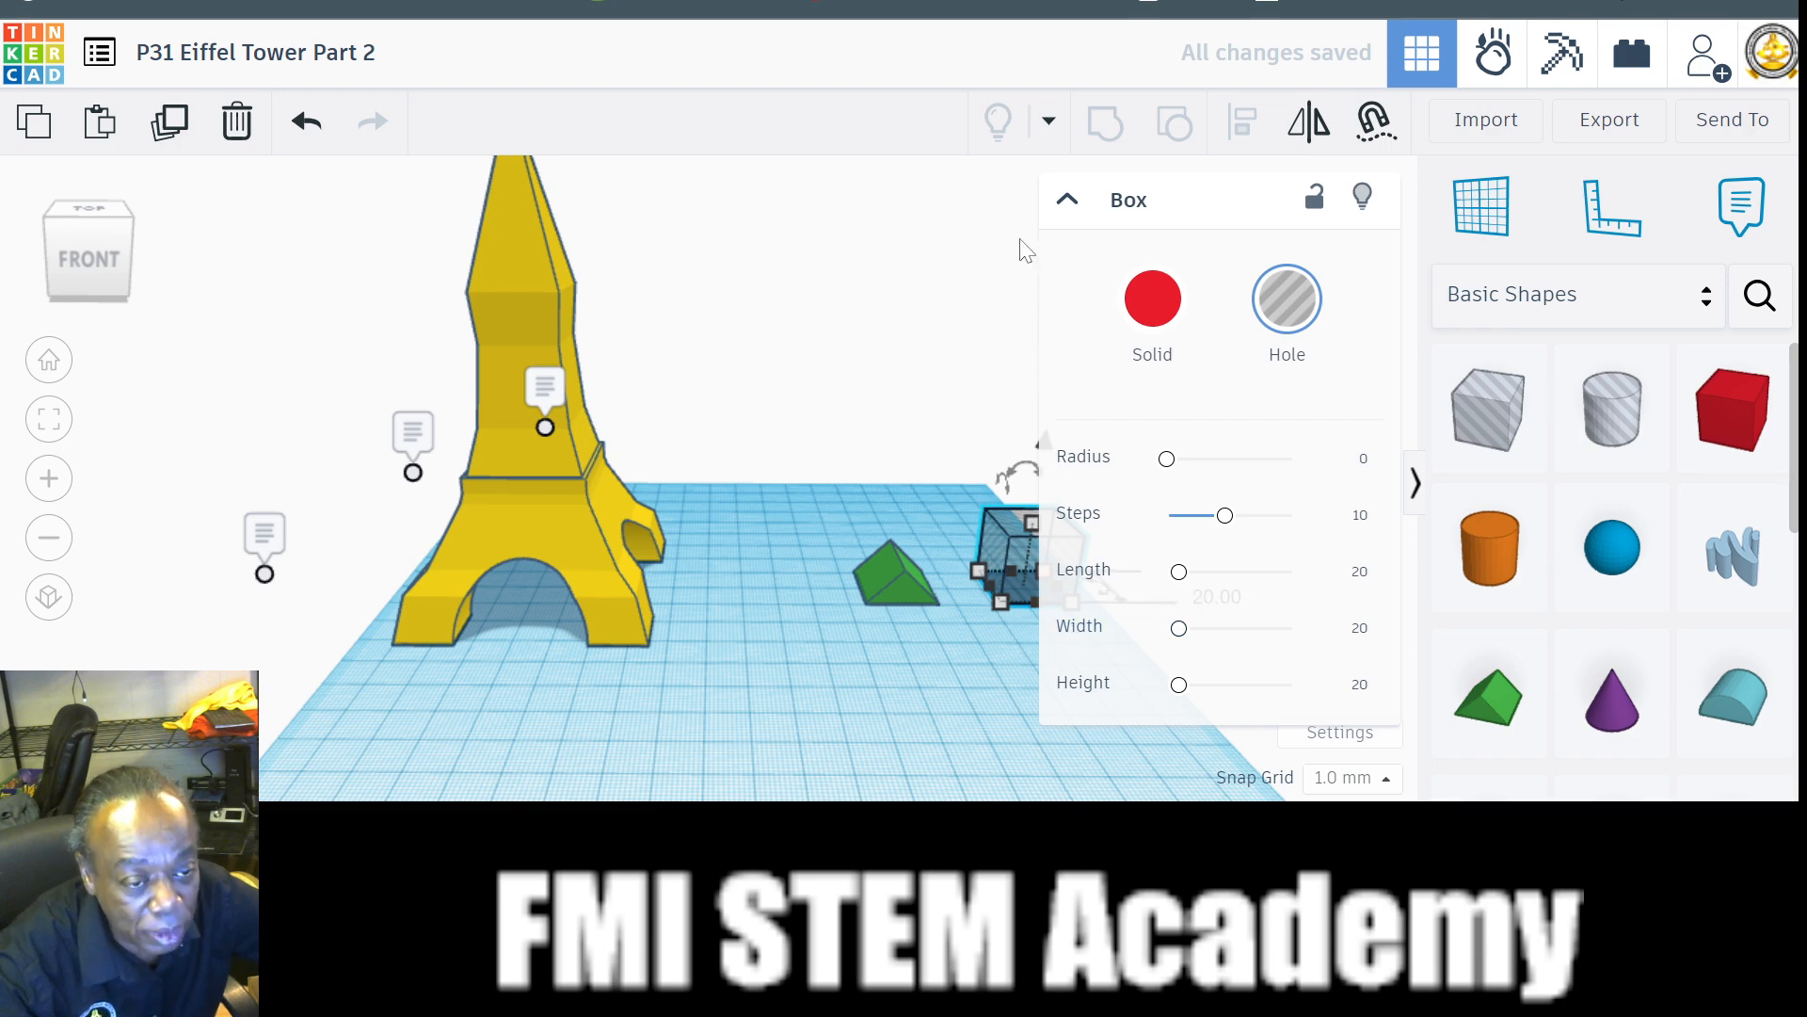
left_click(1069, 200)
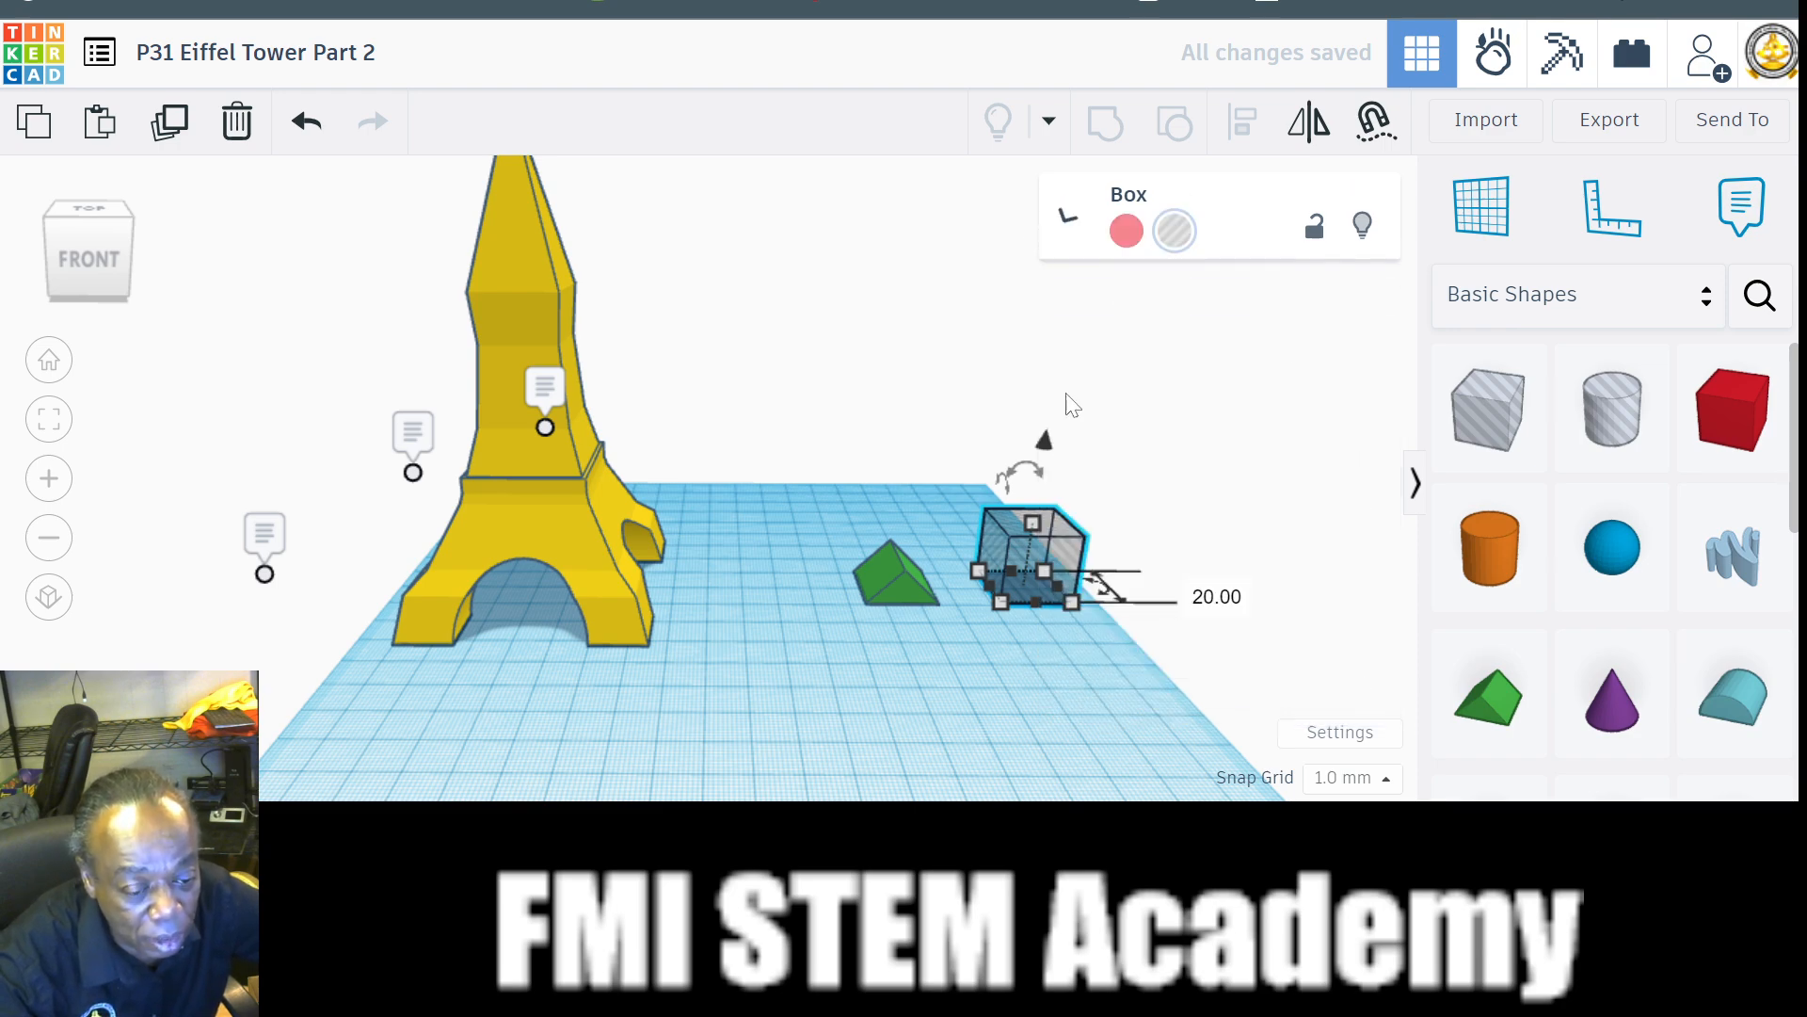
left_click(1071, 603)
left_click(1097, 680)
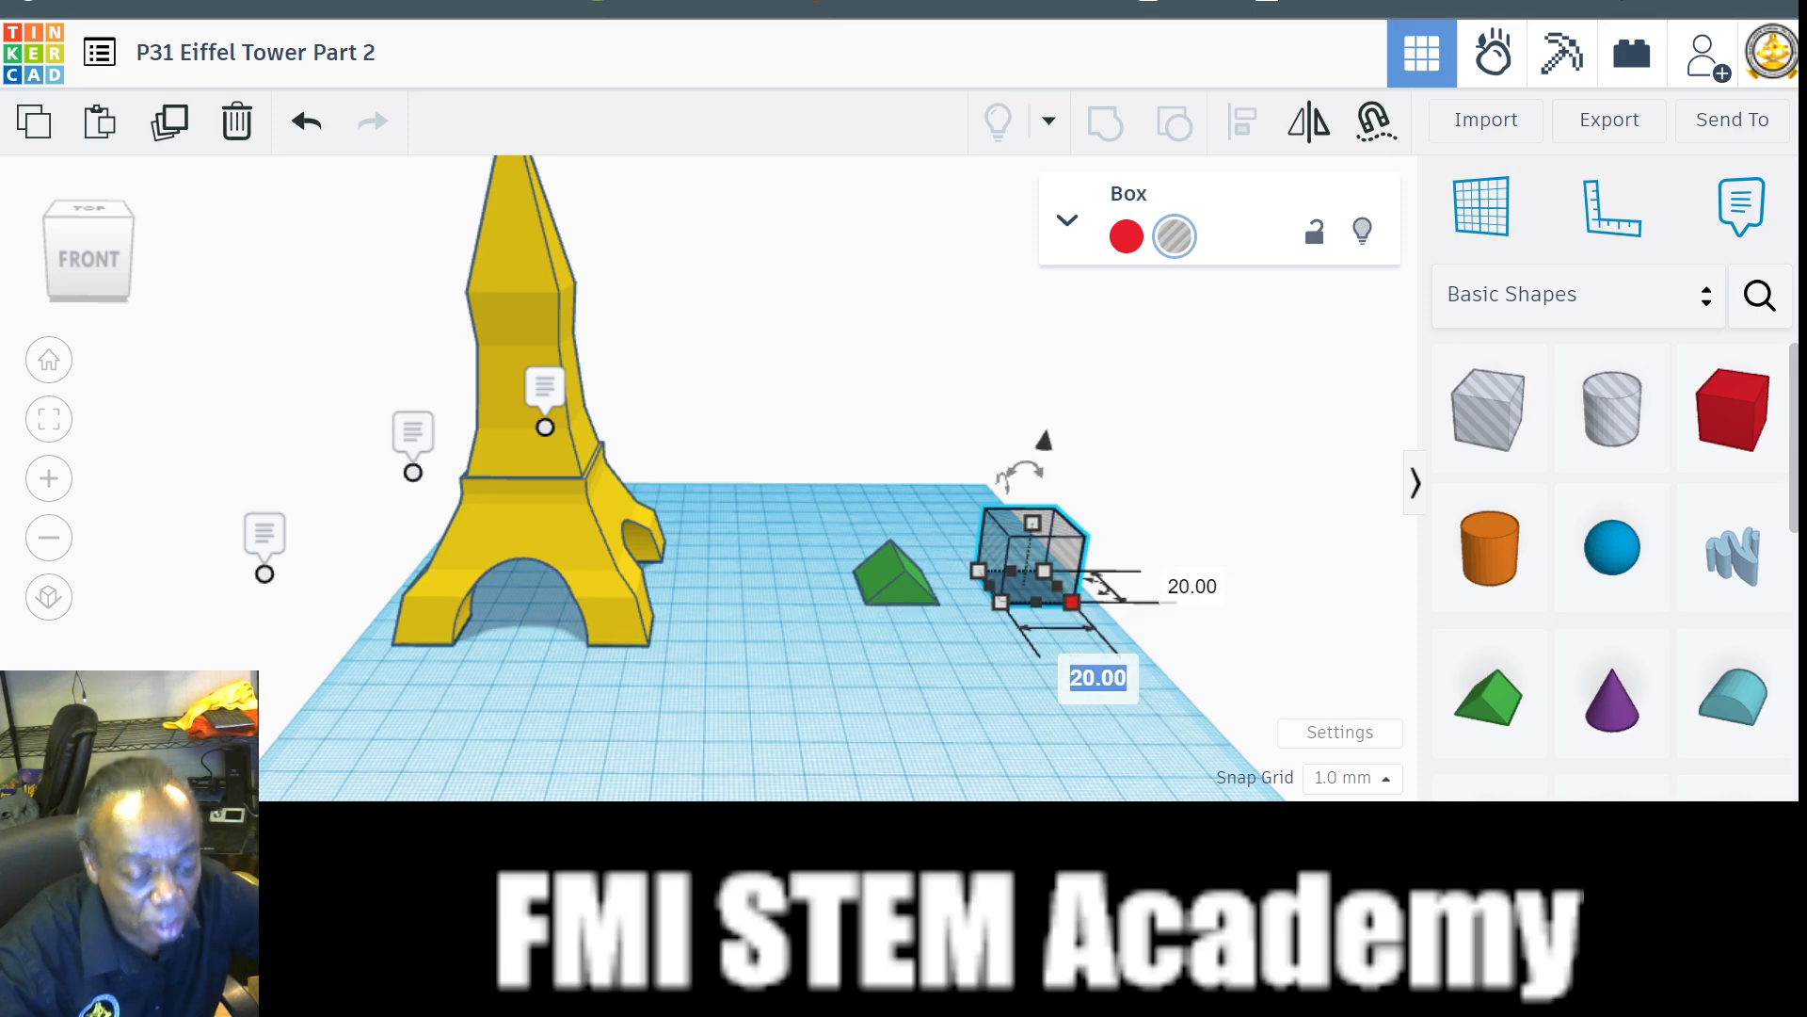
type("40")
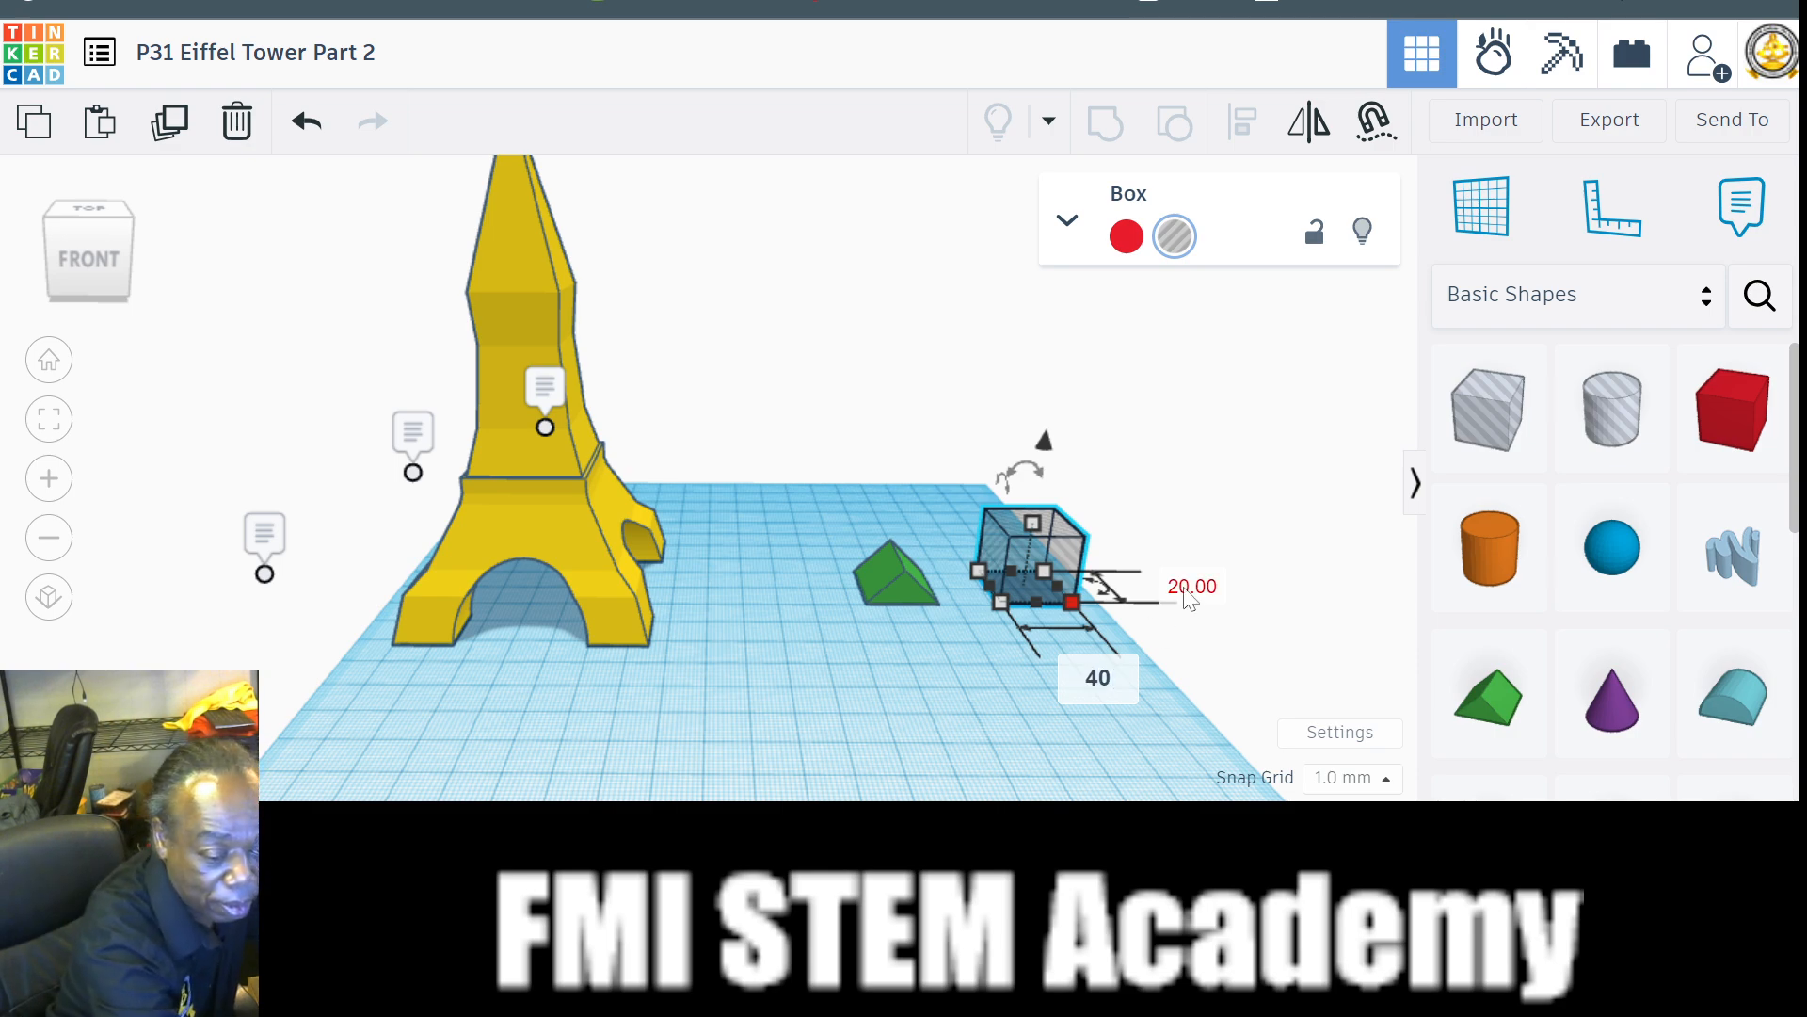
key("Tab")
Set the hole box's depth to 40 mm and raise it 6 mm above the workplane.
mouse_move(1182, 607)
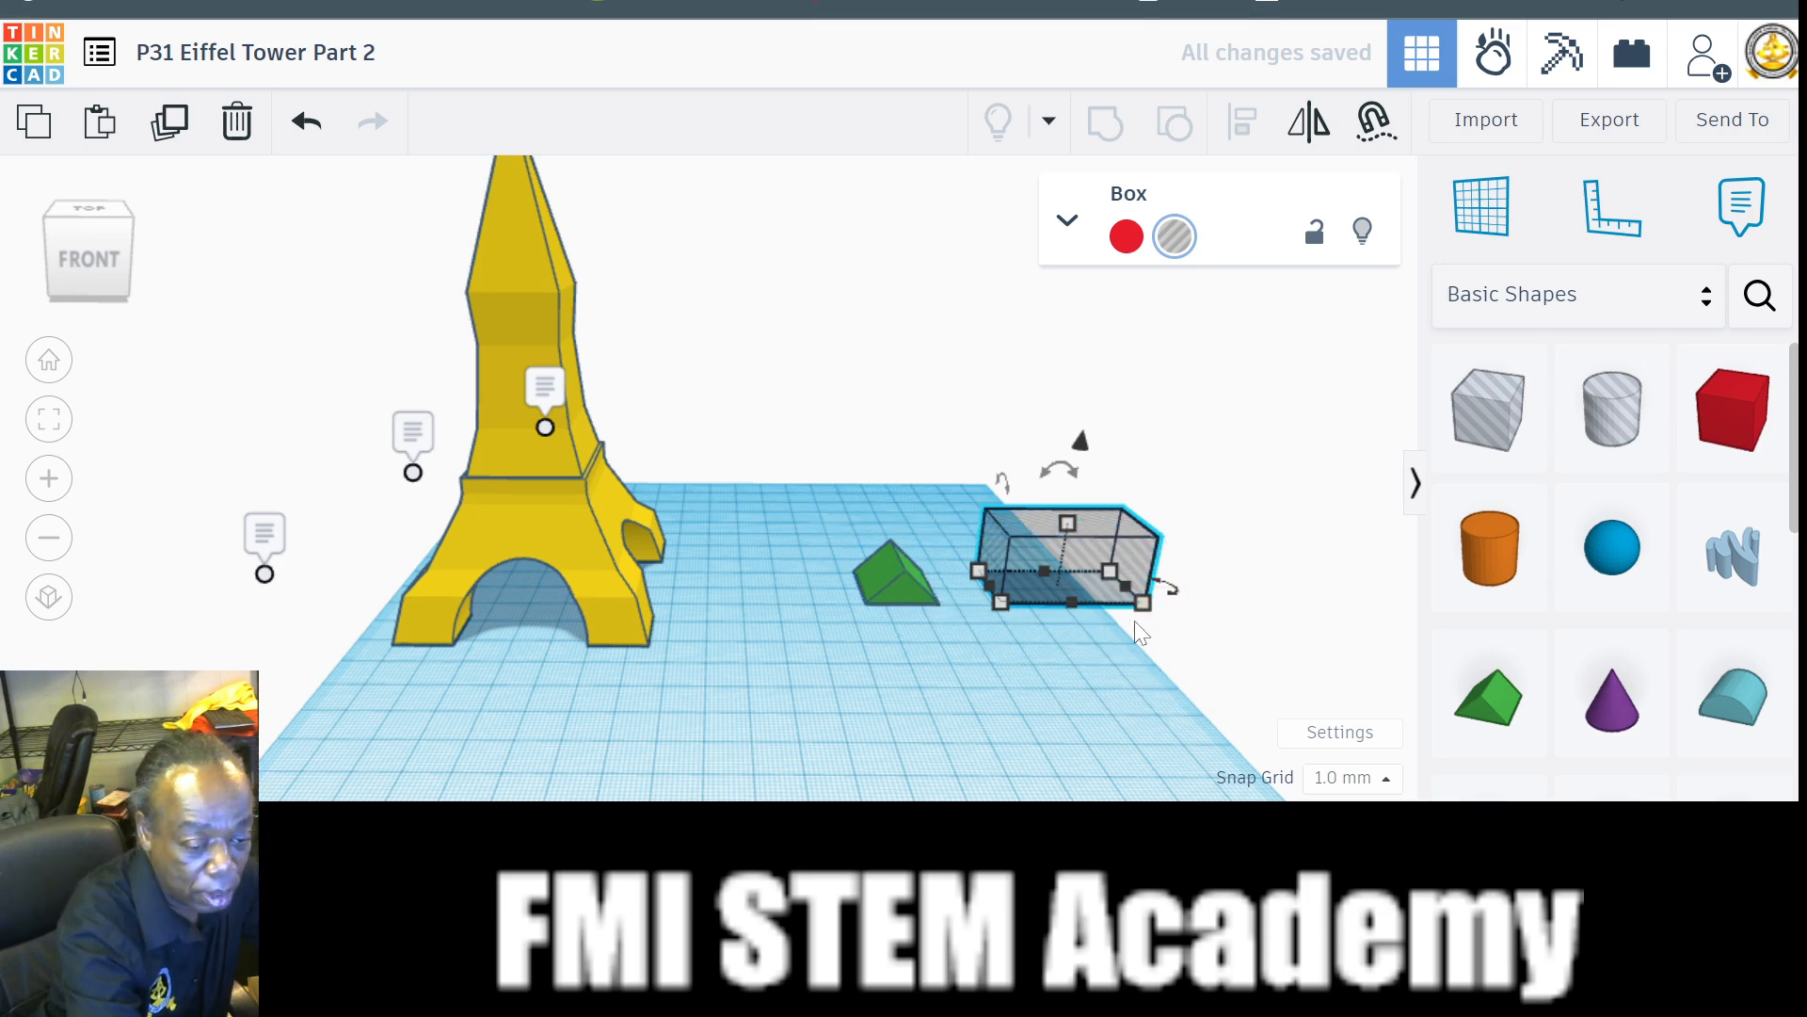
left_click(1252, 593)
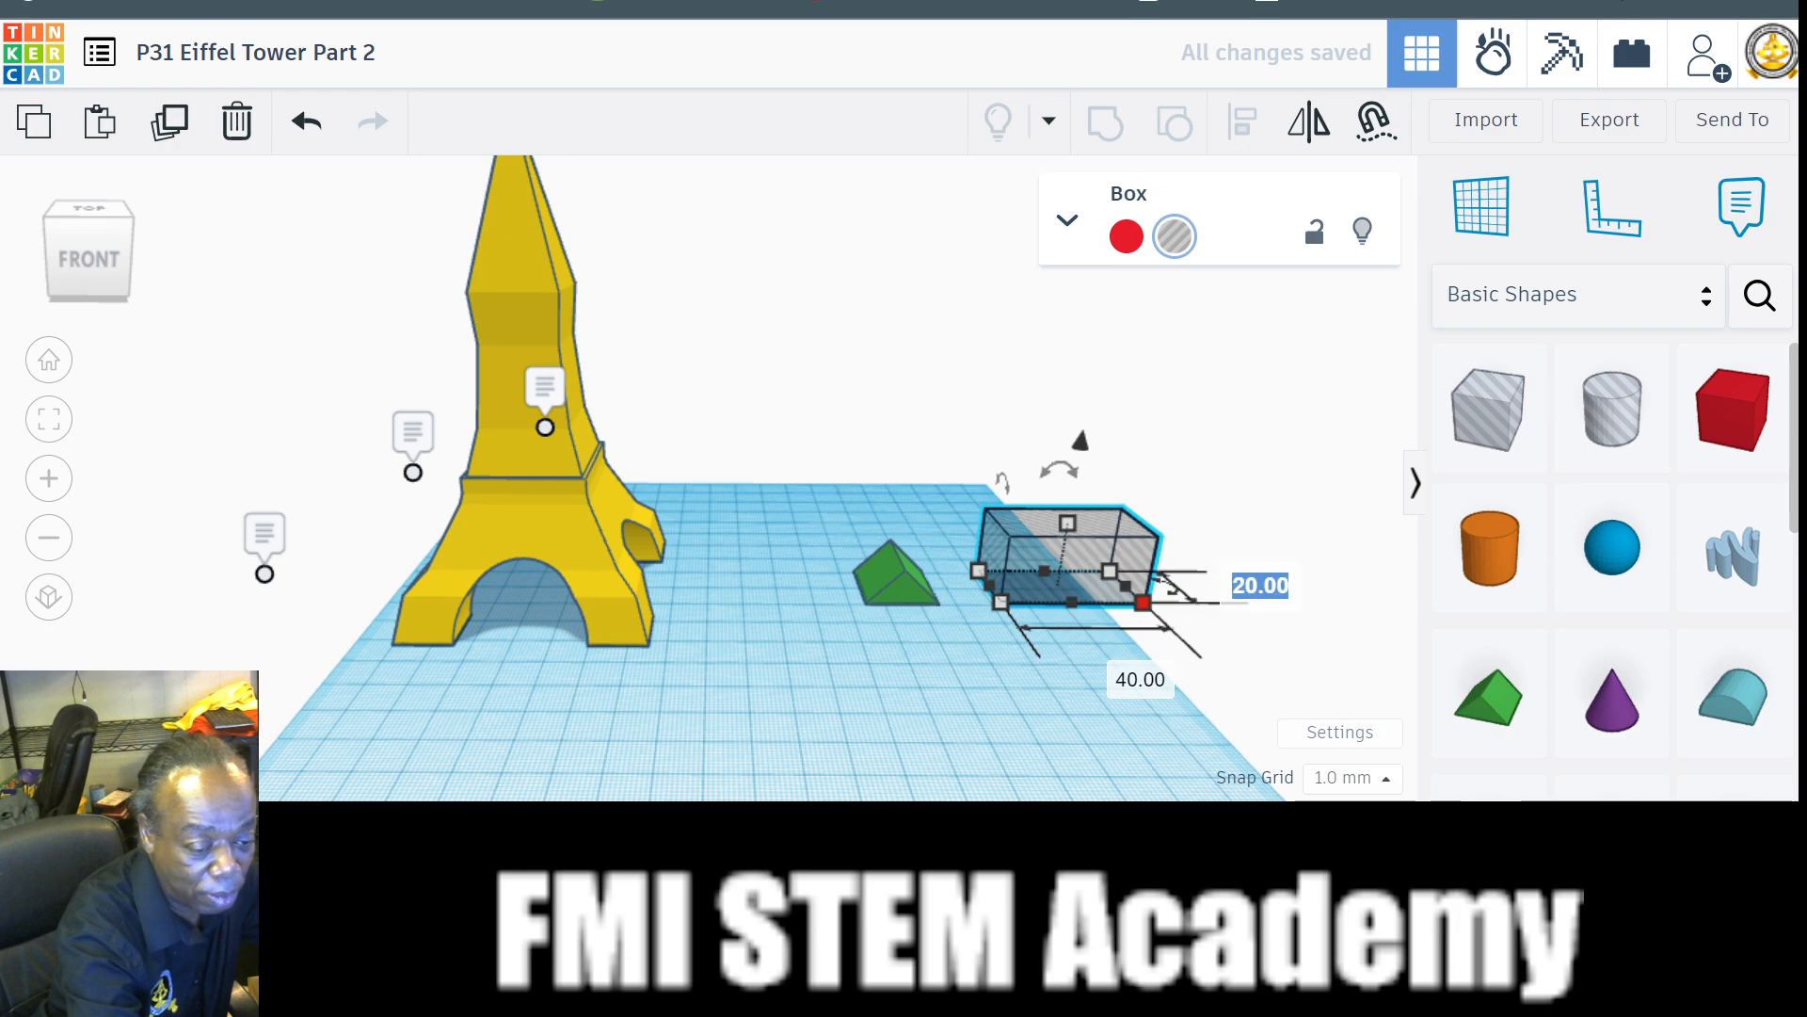
type("40")
key("Return")
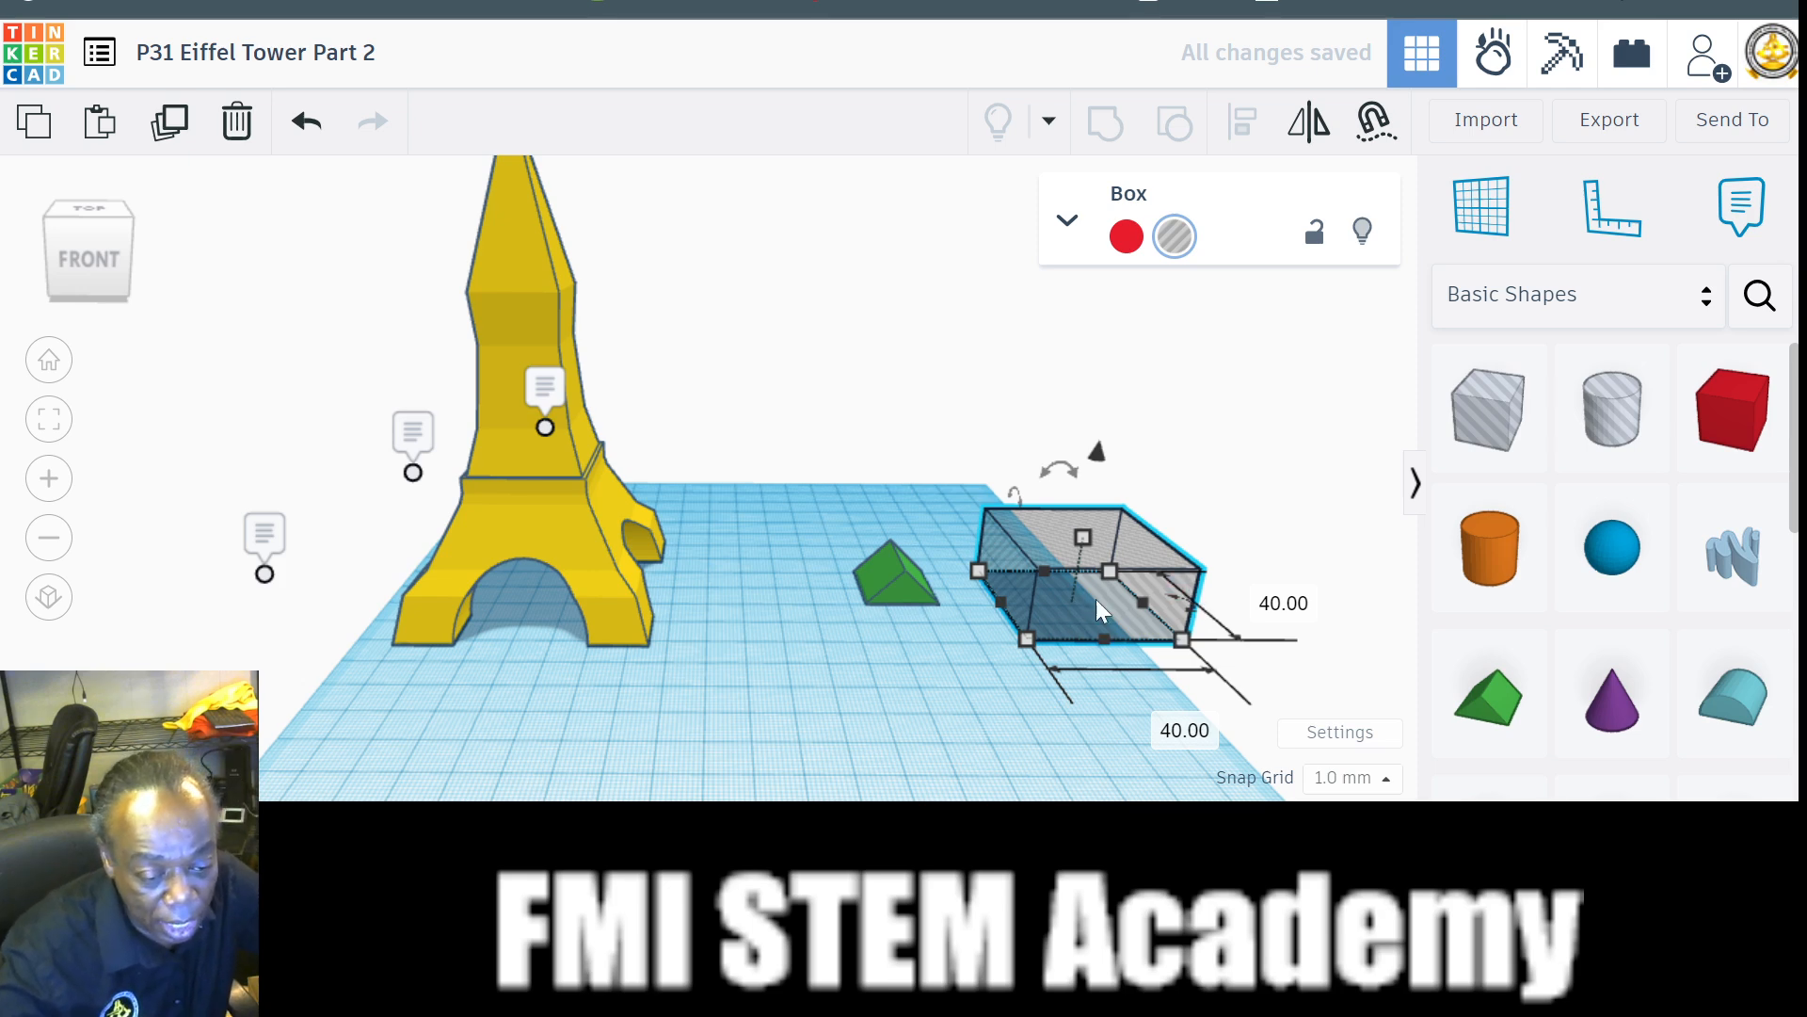
left_click(1027, 704)
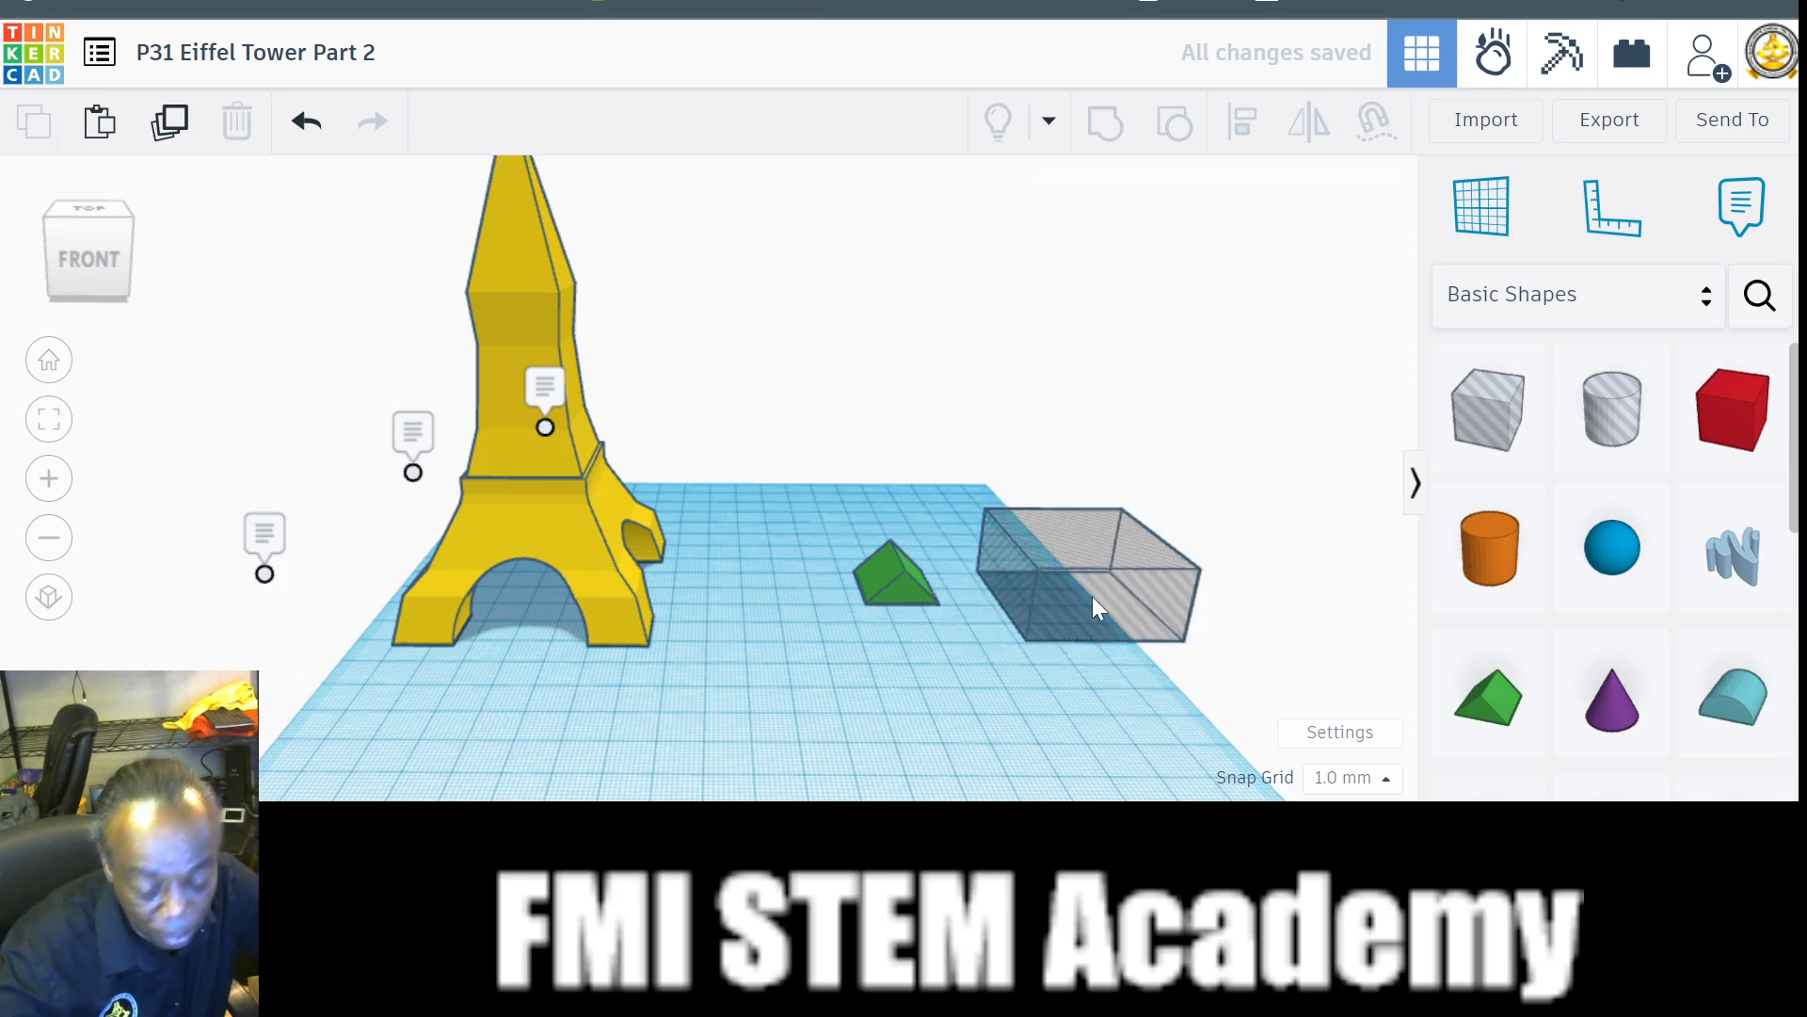
left_click(1094, 601)
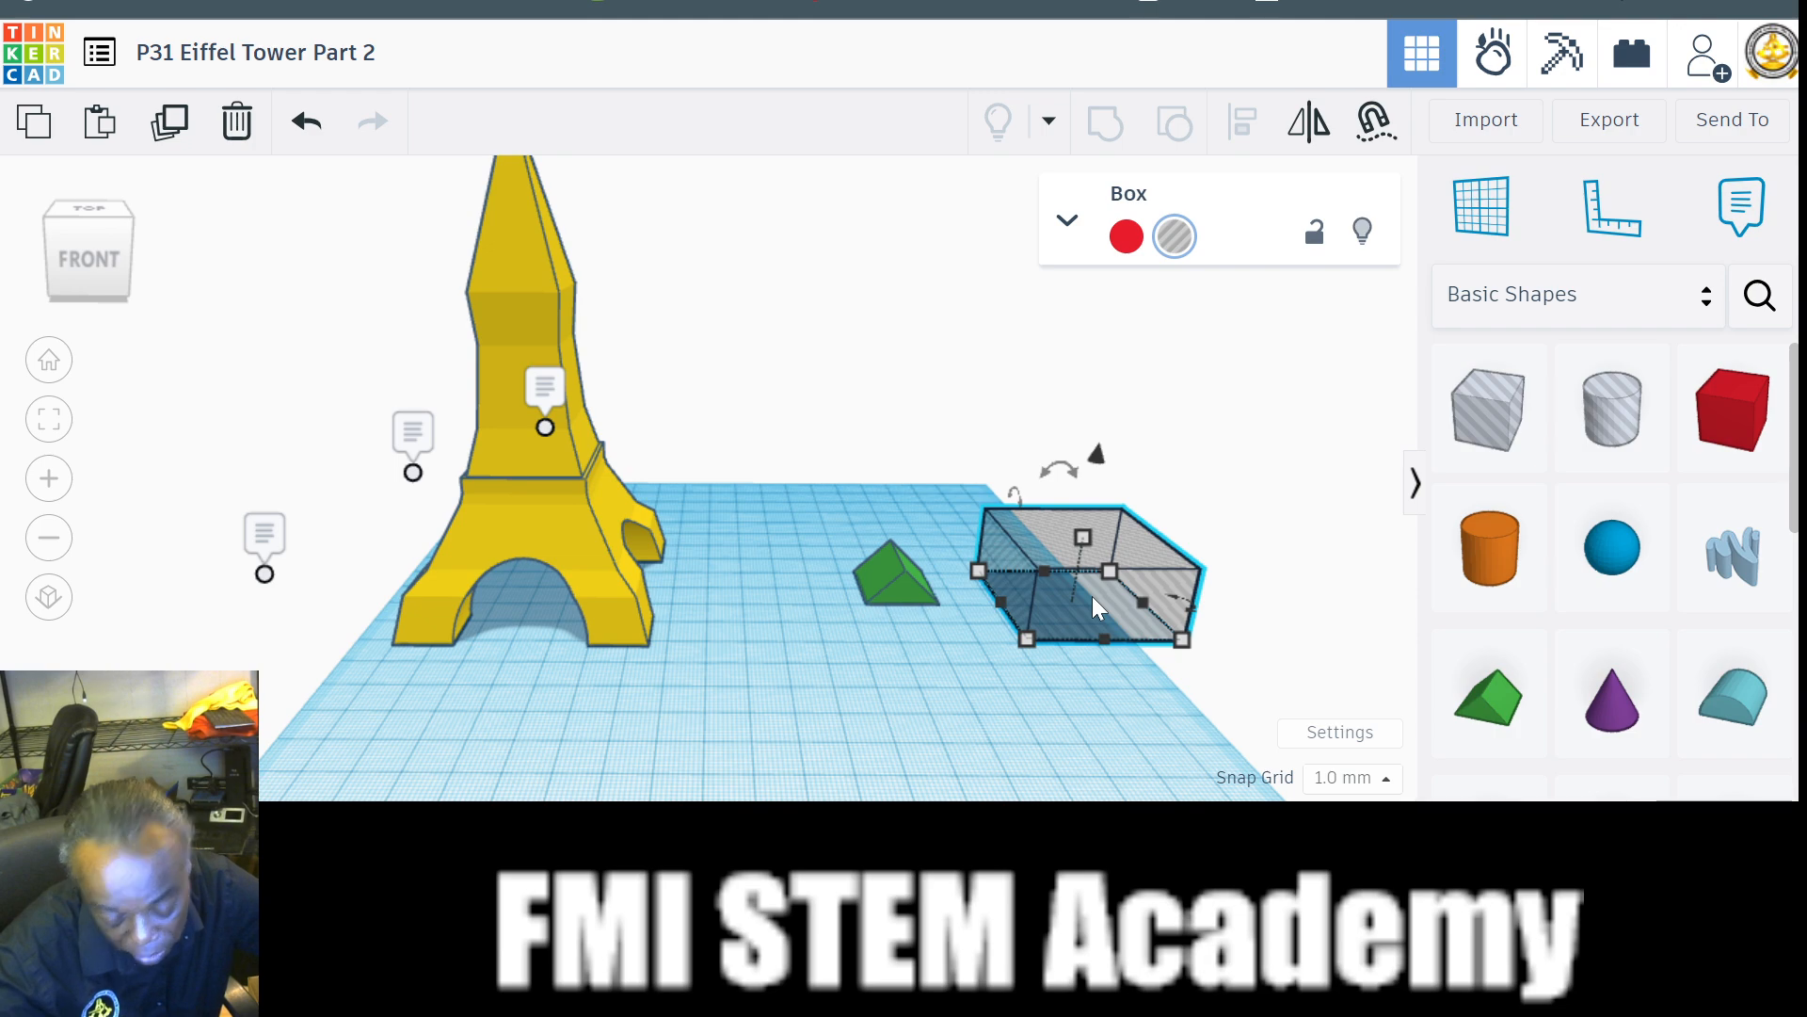
left_click_drag(1098, 457, 1102, 433)
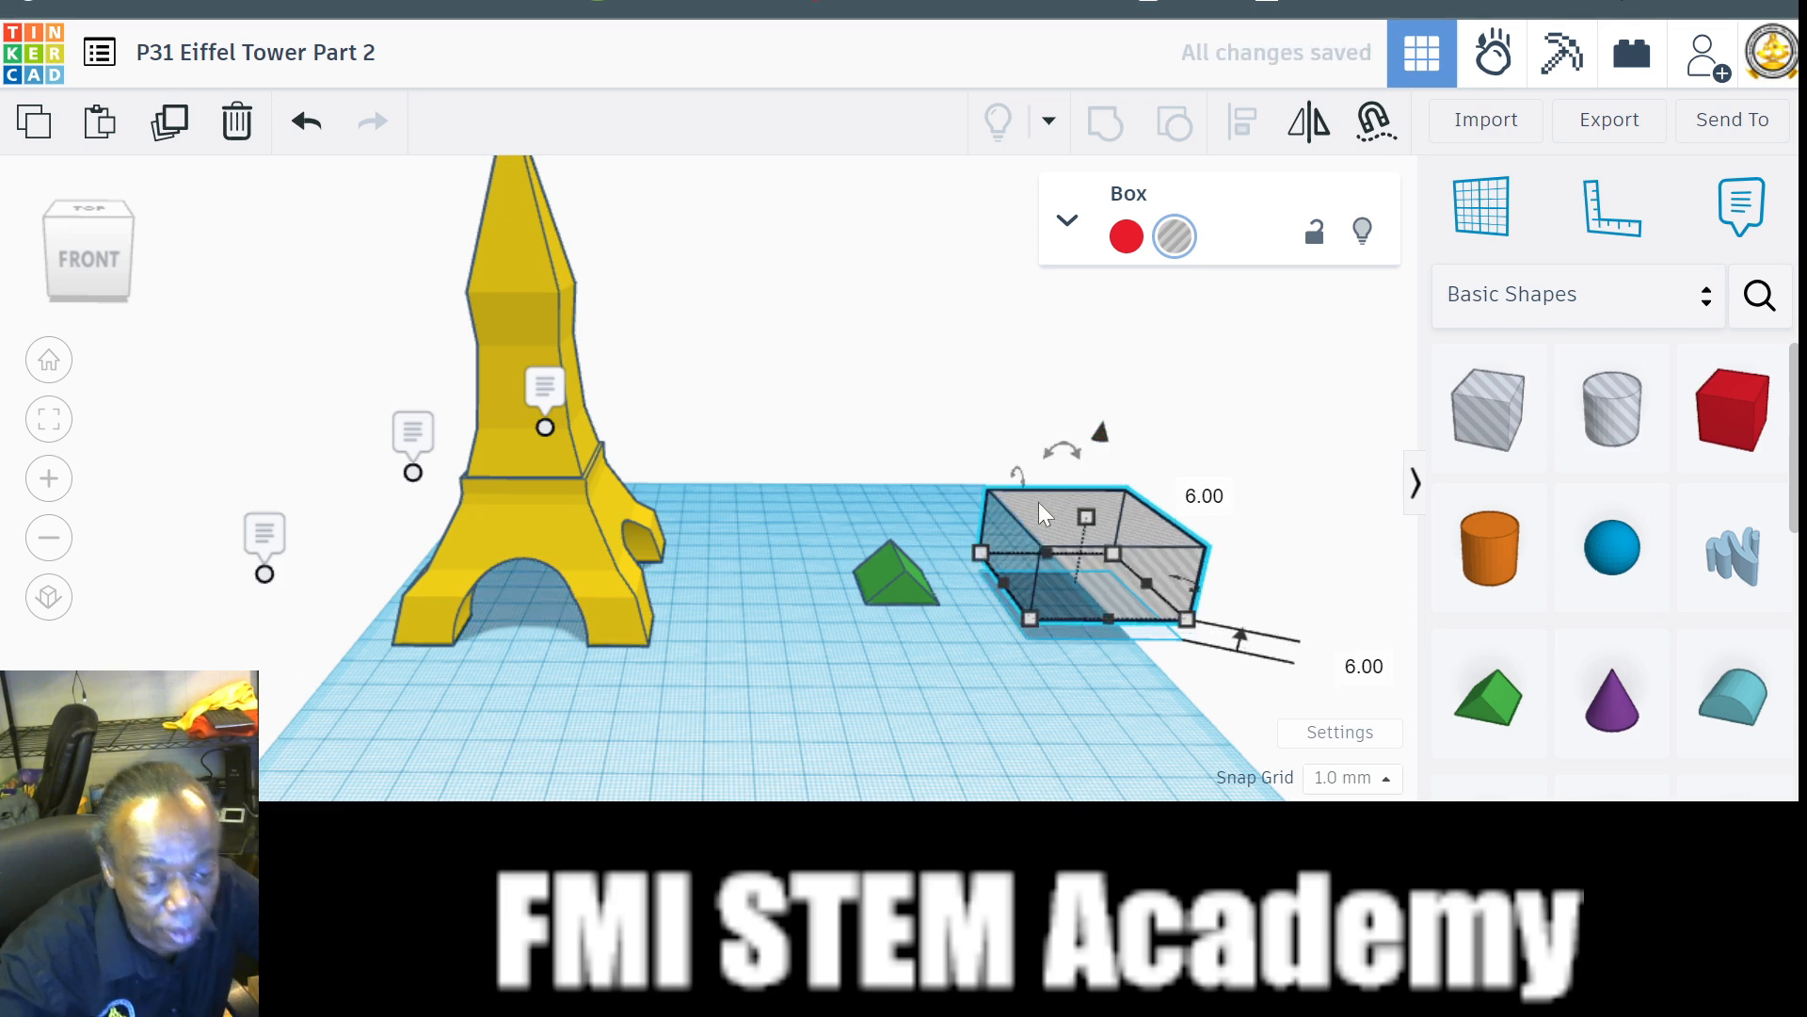
Centre the green roof and the hole box on each other horizontally, and group them to cut off the roof's peak.
left_click(854, 440)
left_click_drag(853, 472, 1190, 680)
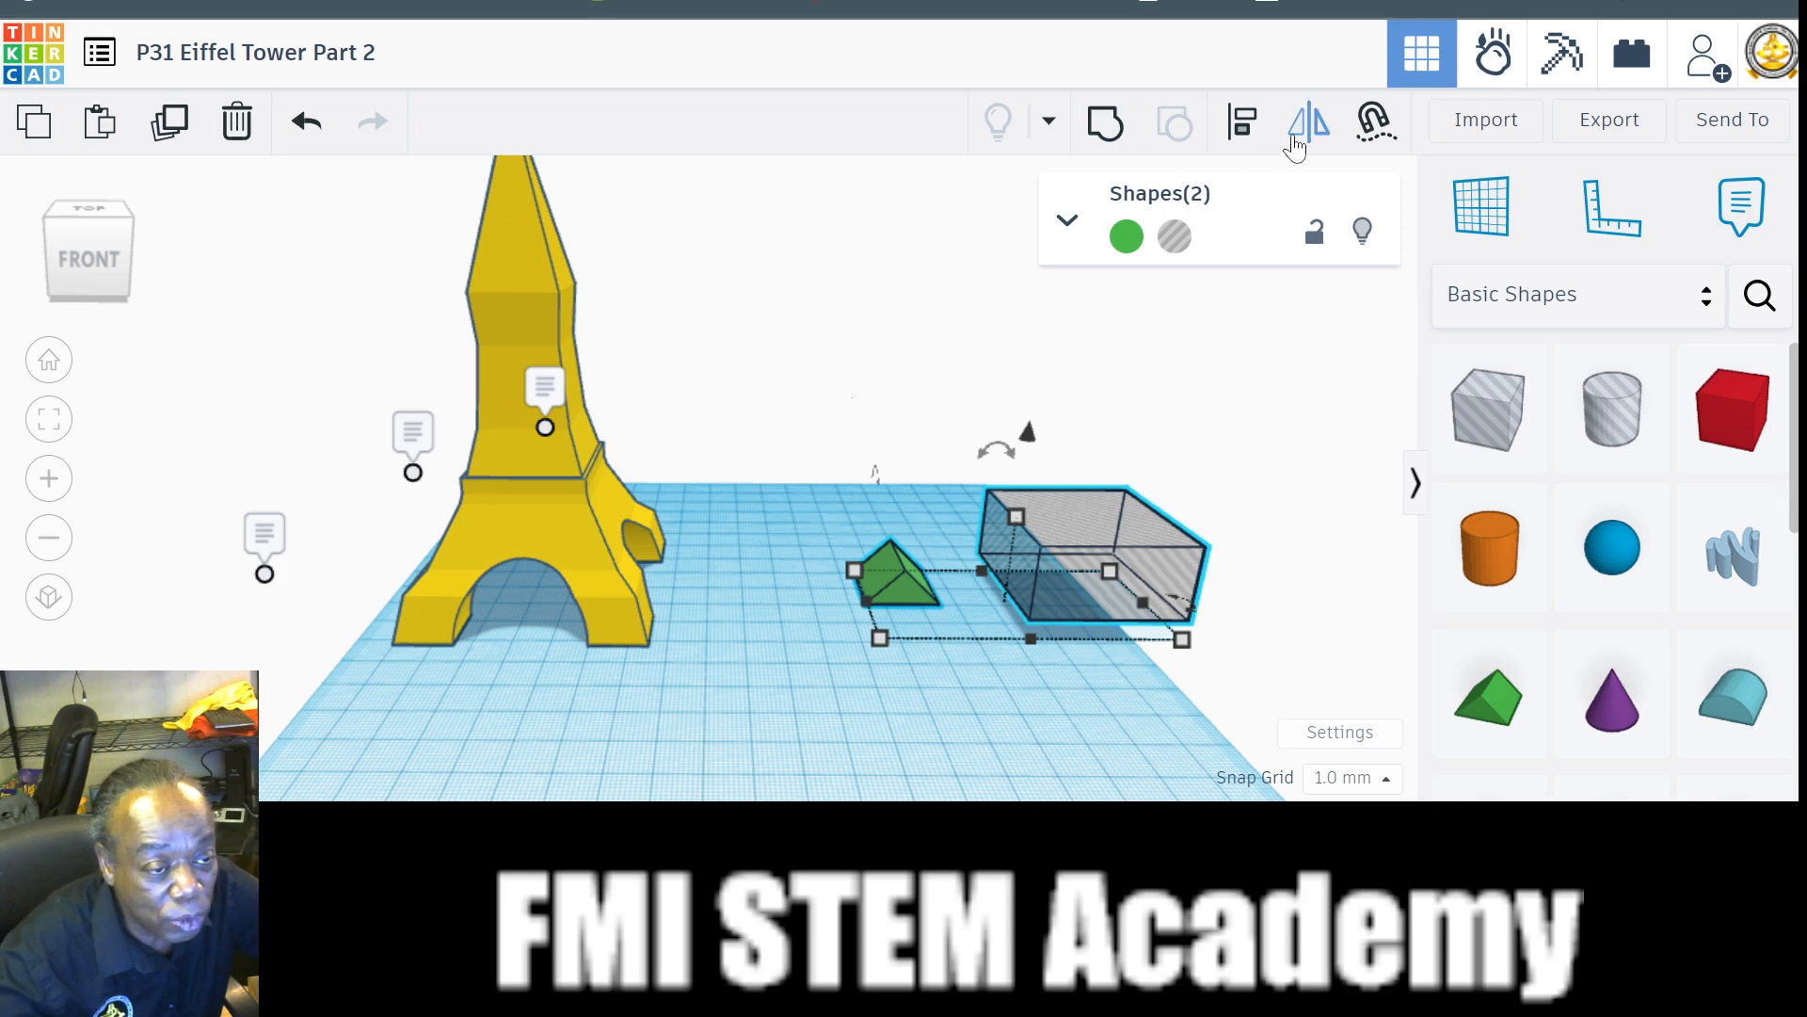
left_click(1242, 122)
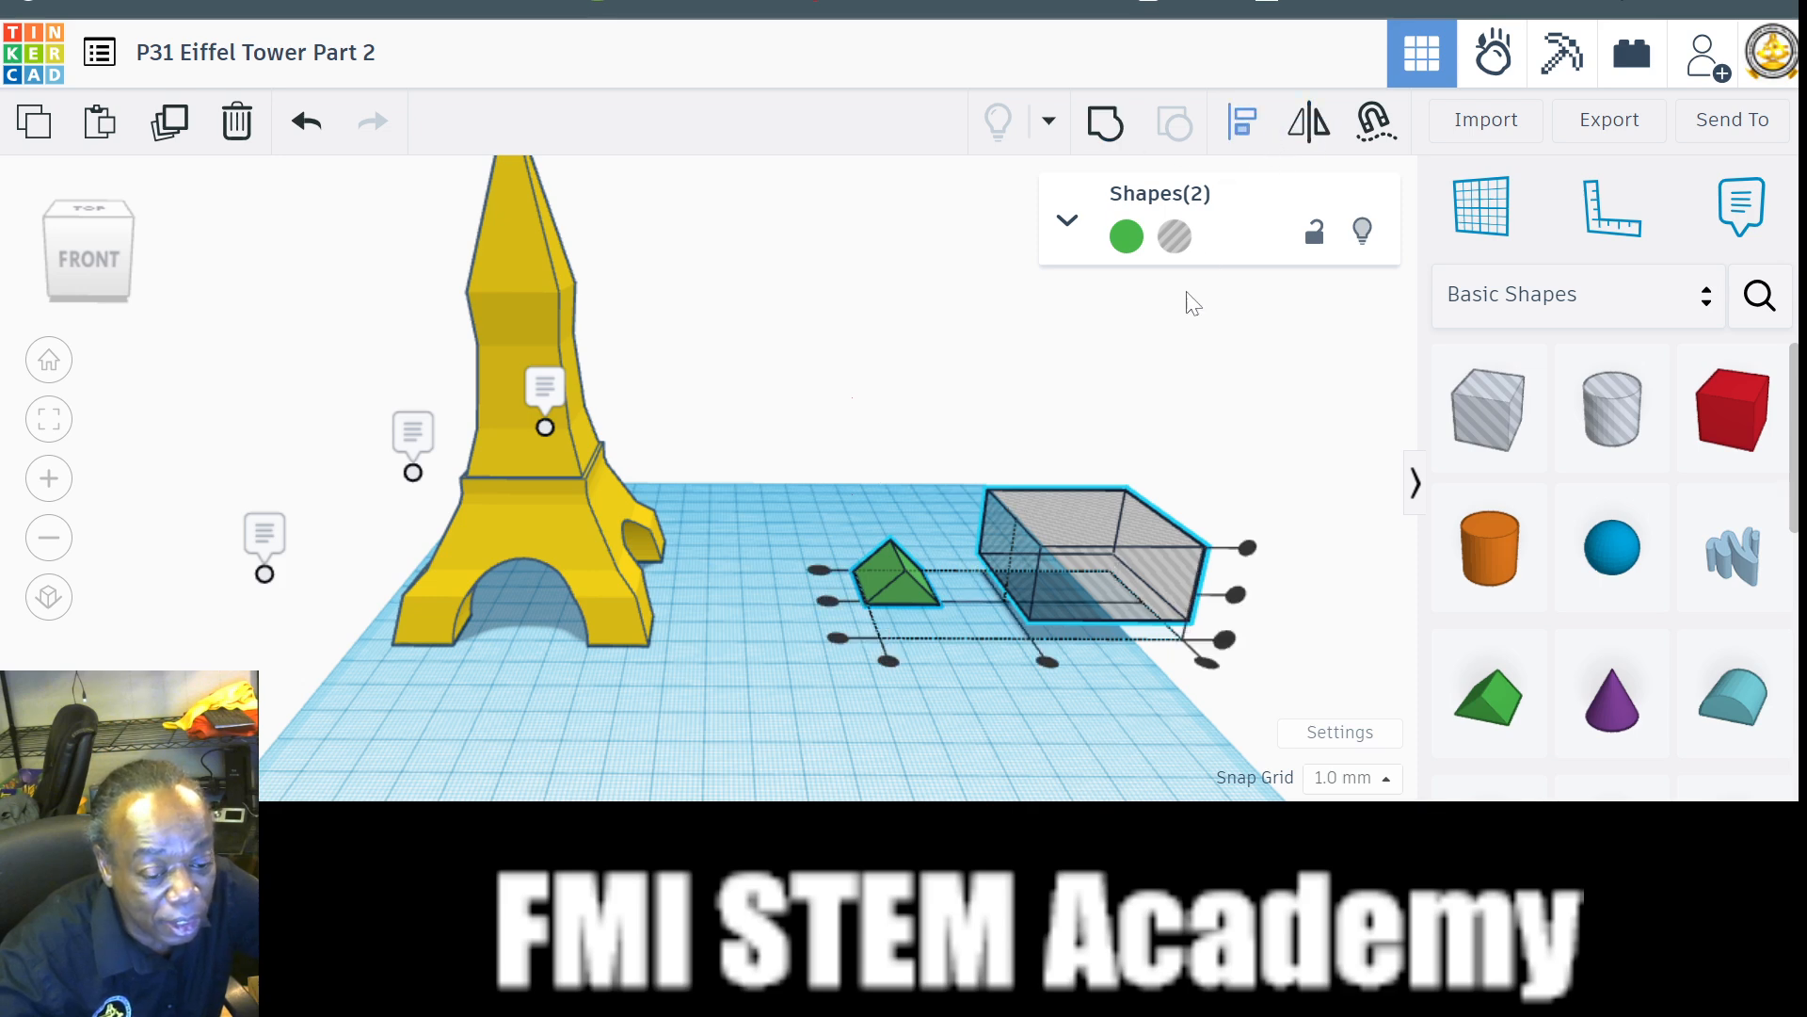
left_click(1050, 661)
left_click(892, 601)
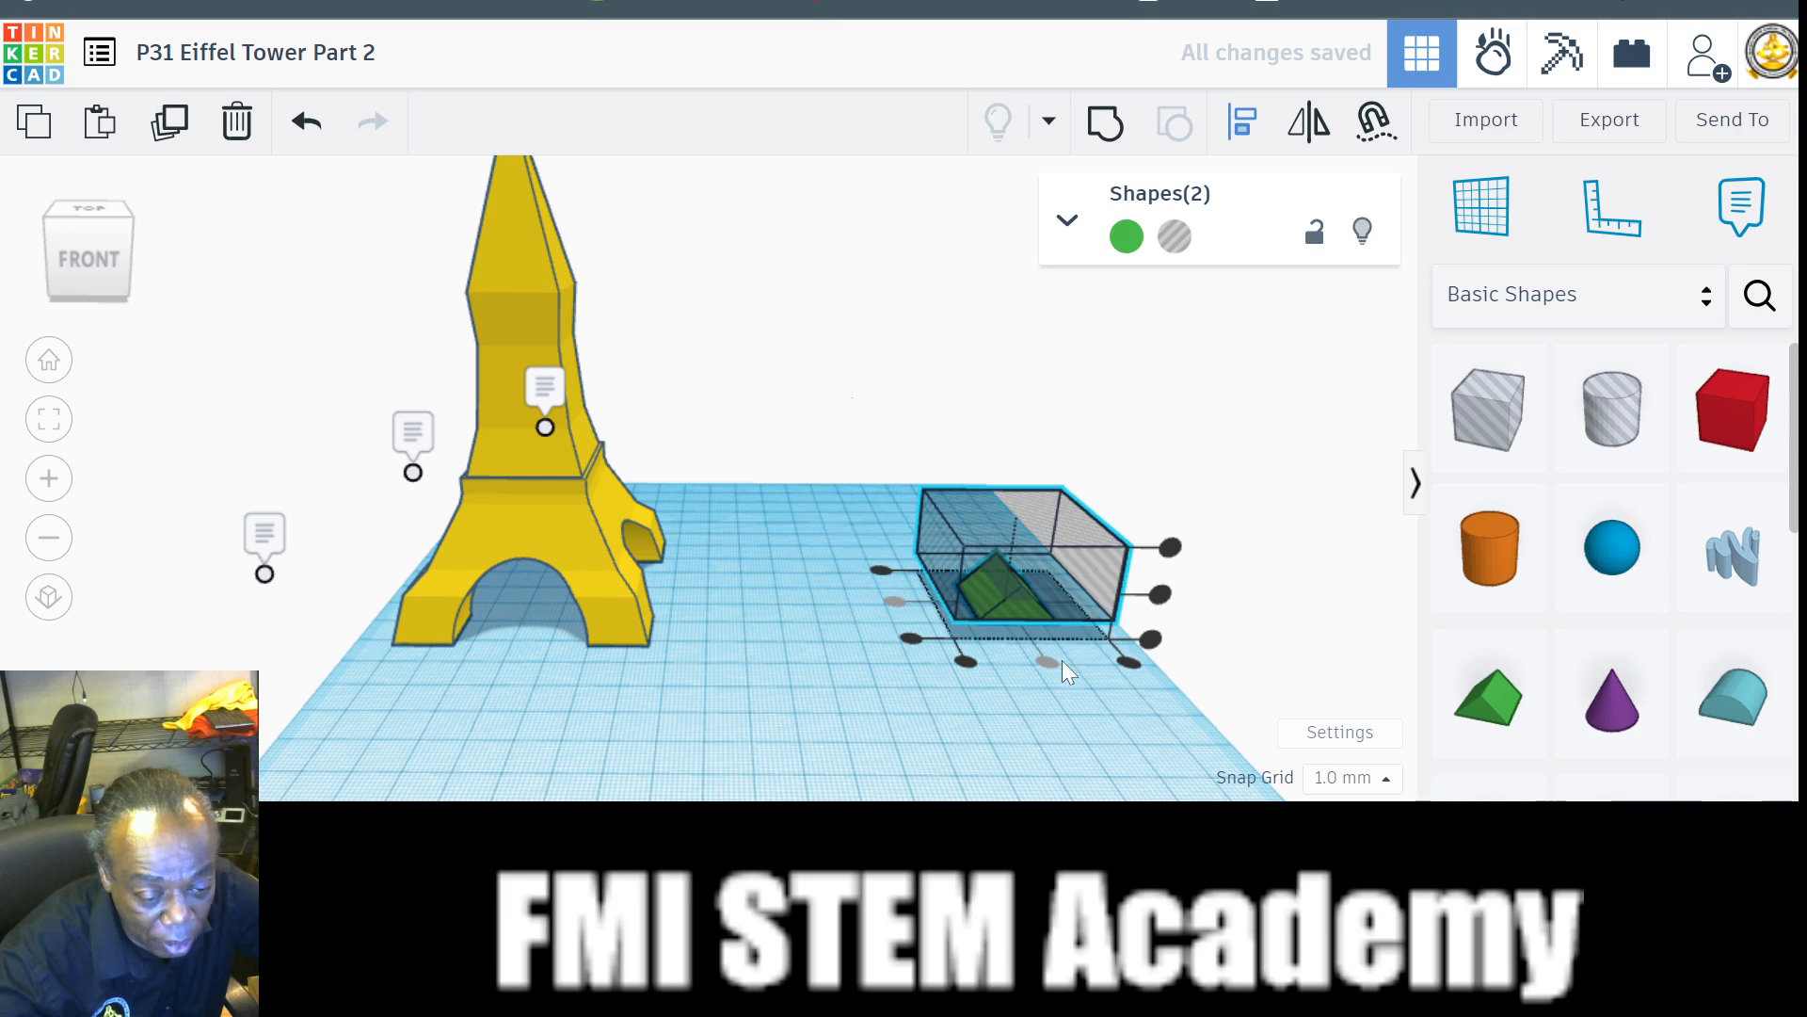
left_click(1105, 124)
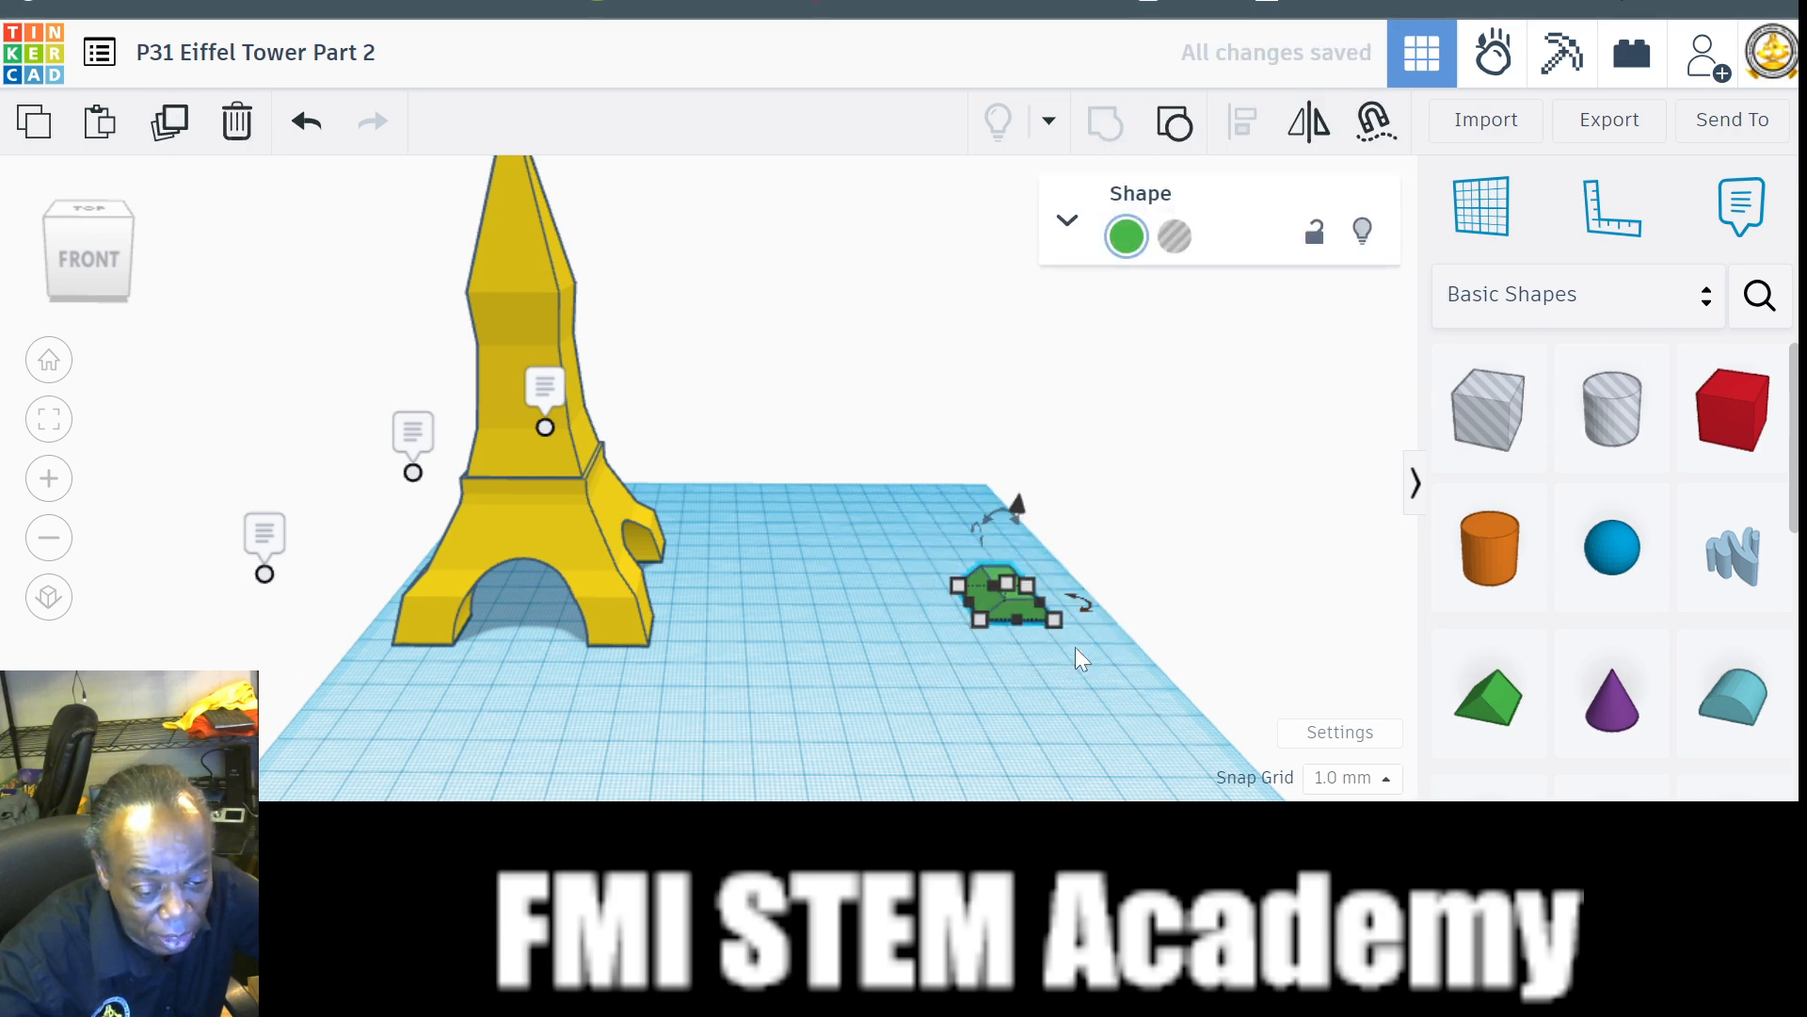
left_click(1021, 670)
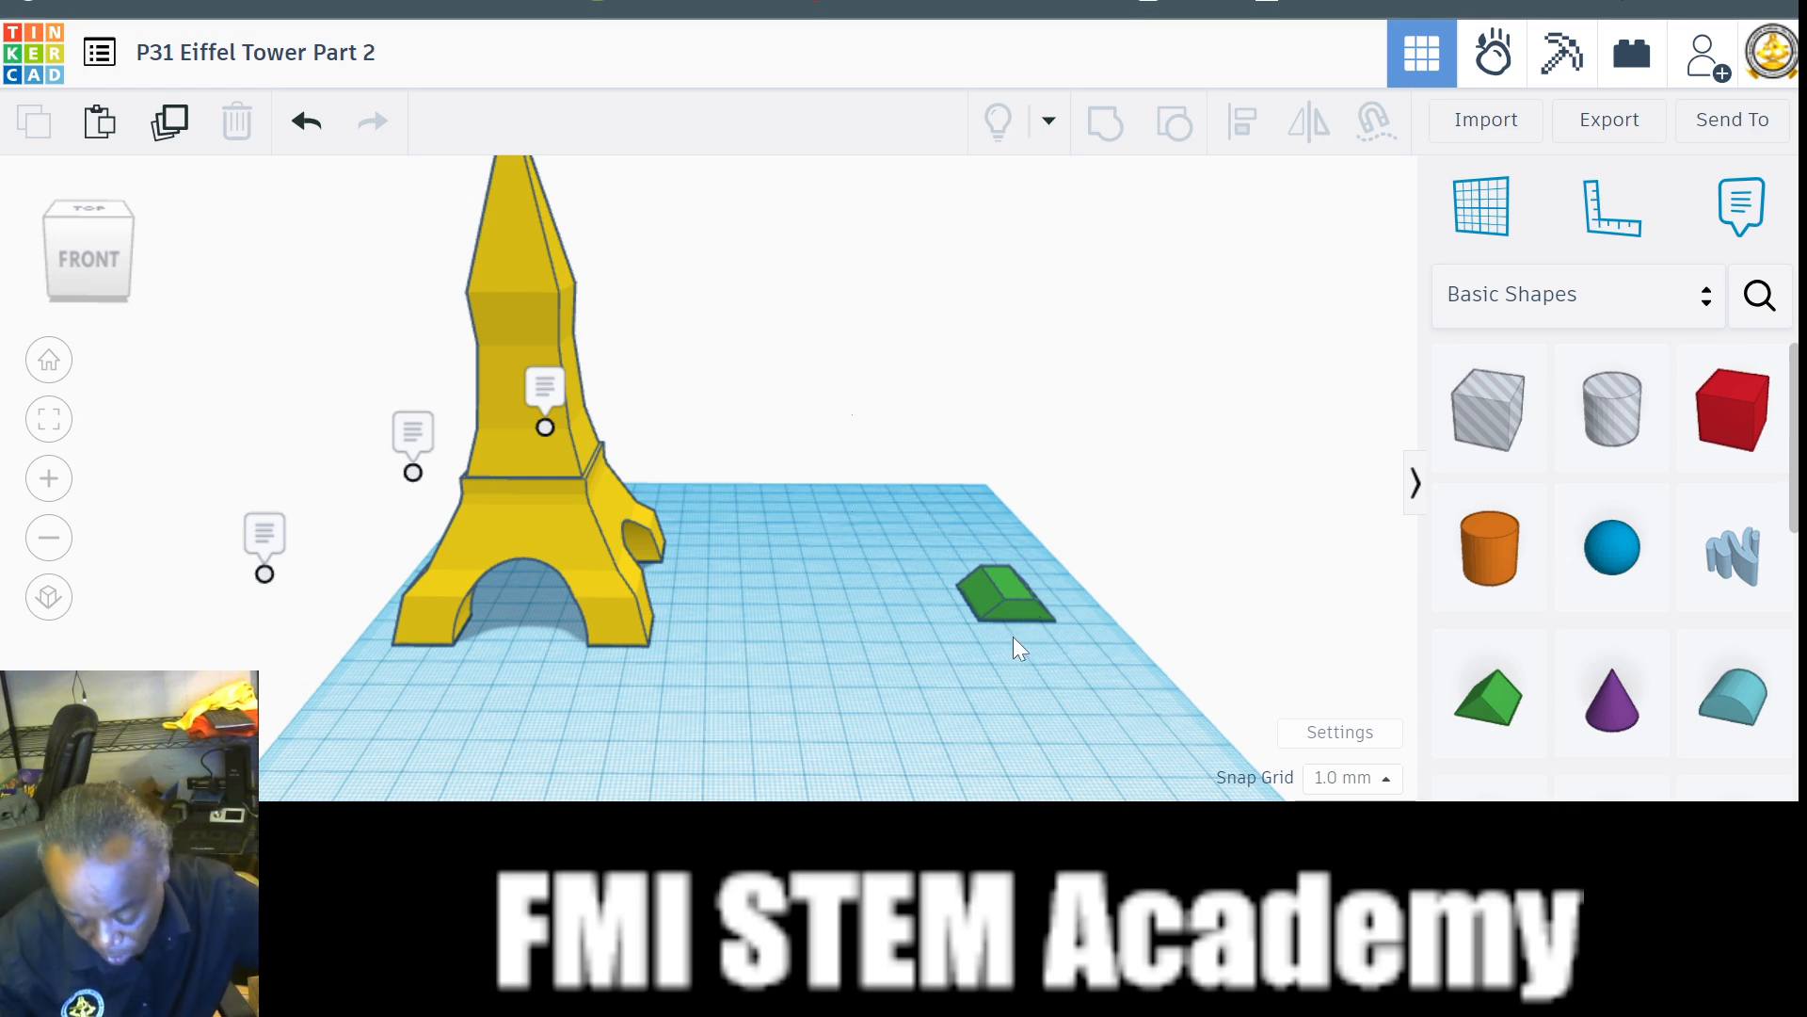
Set the depth of the green truncated roof to 80 mm.
left_click(1015, 596)
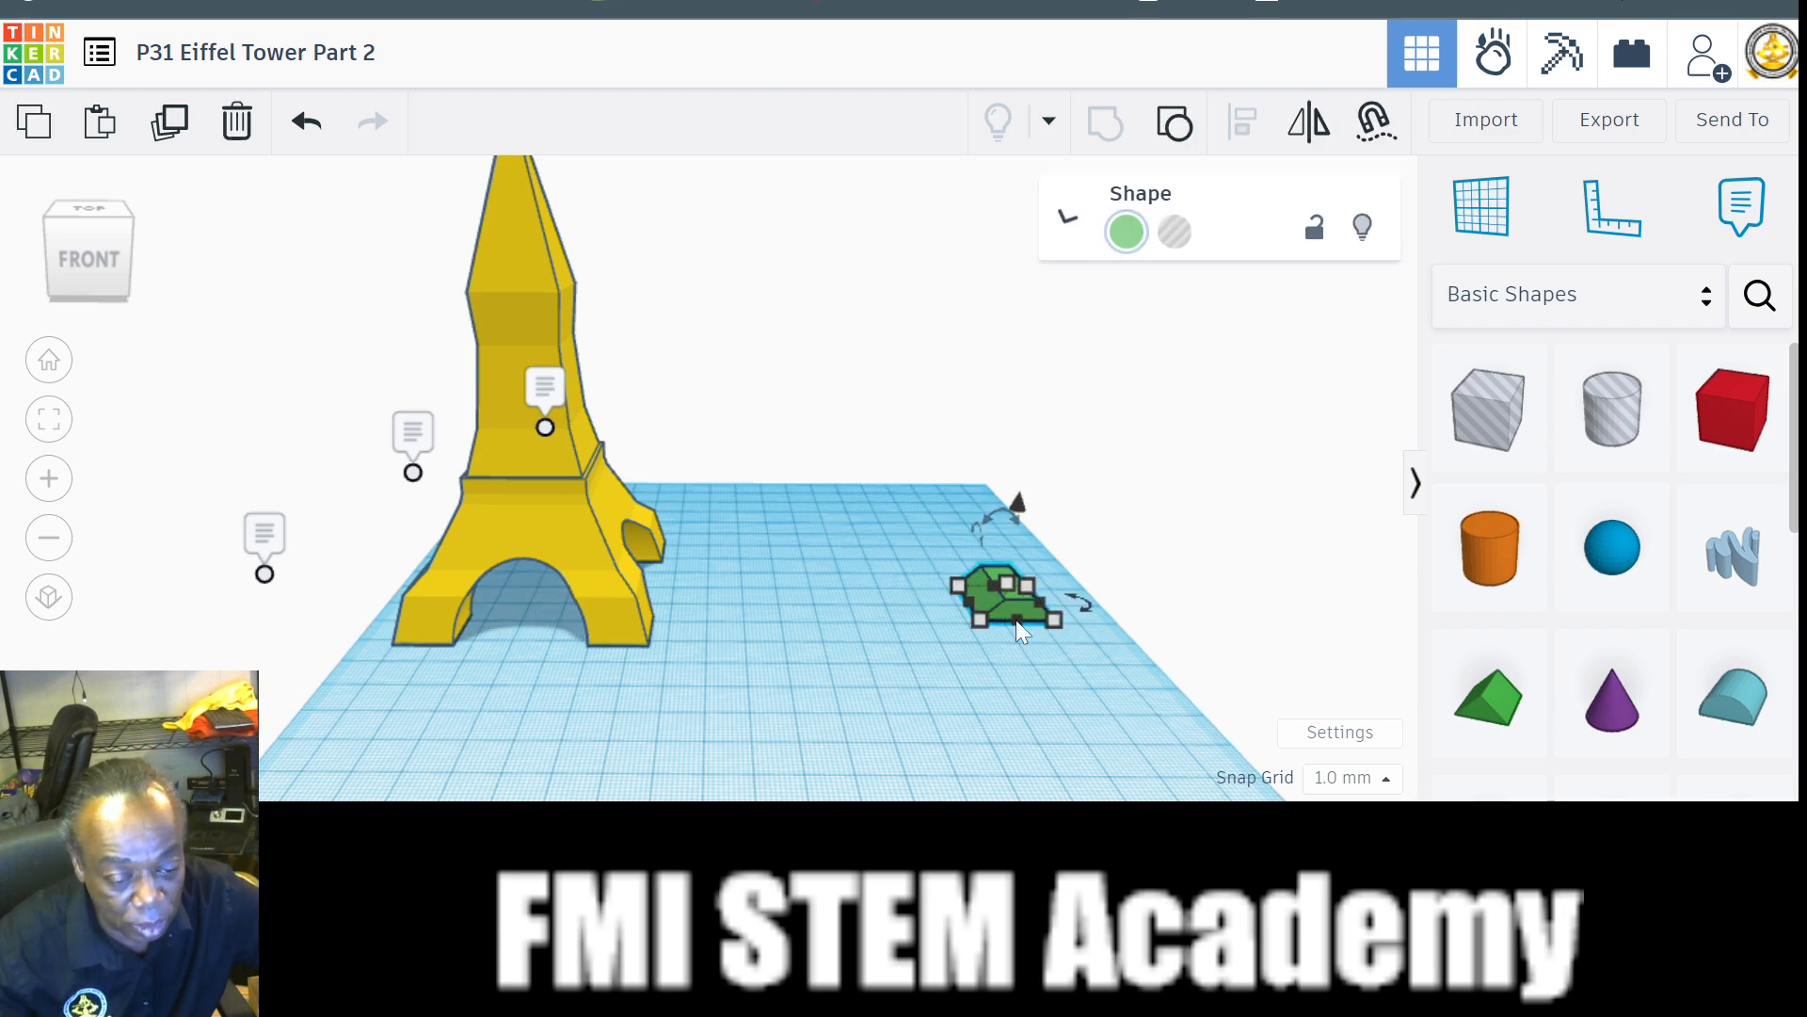
key("f")
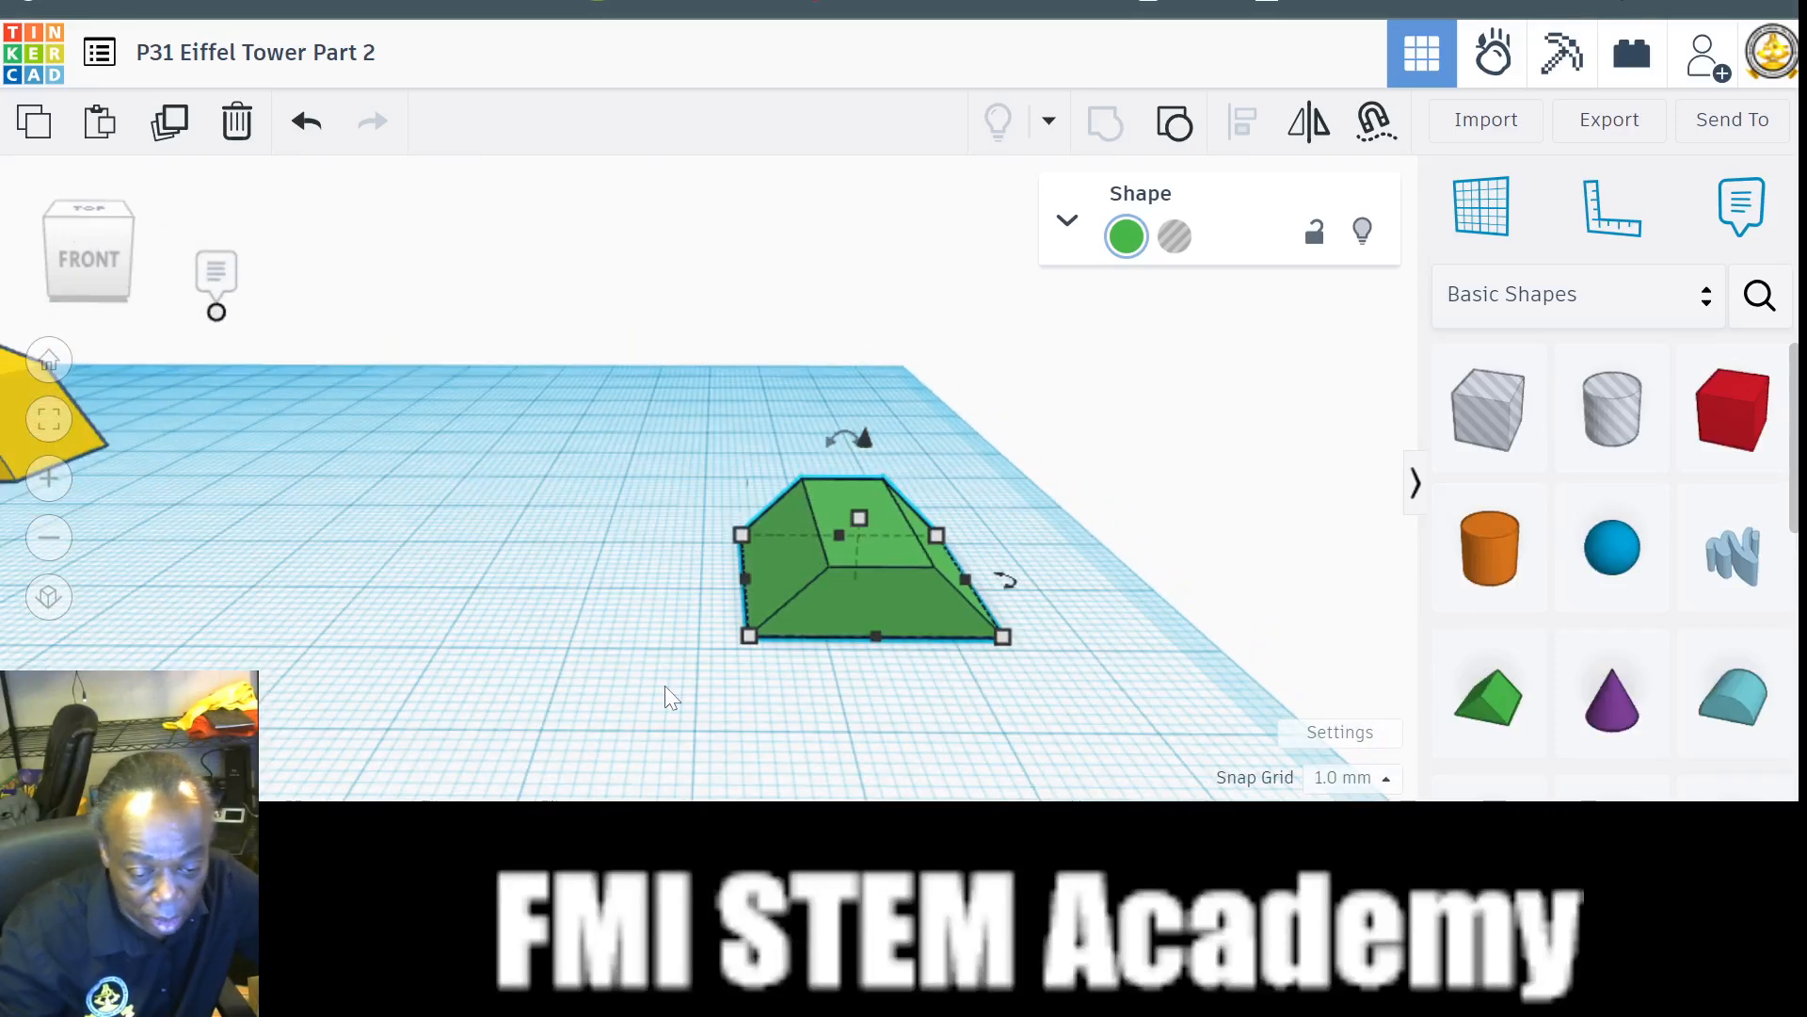
mouse_move(749, 639)
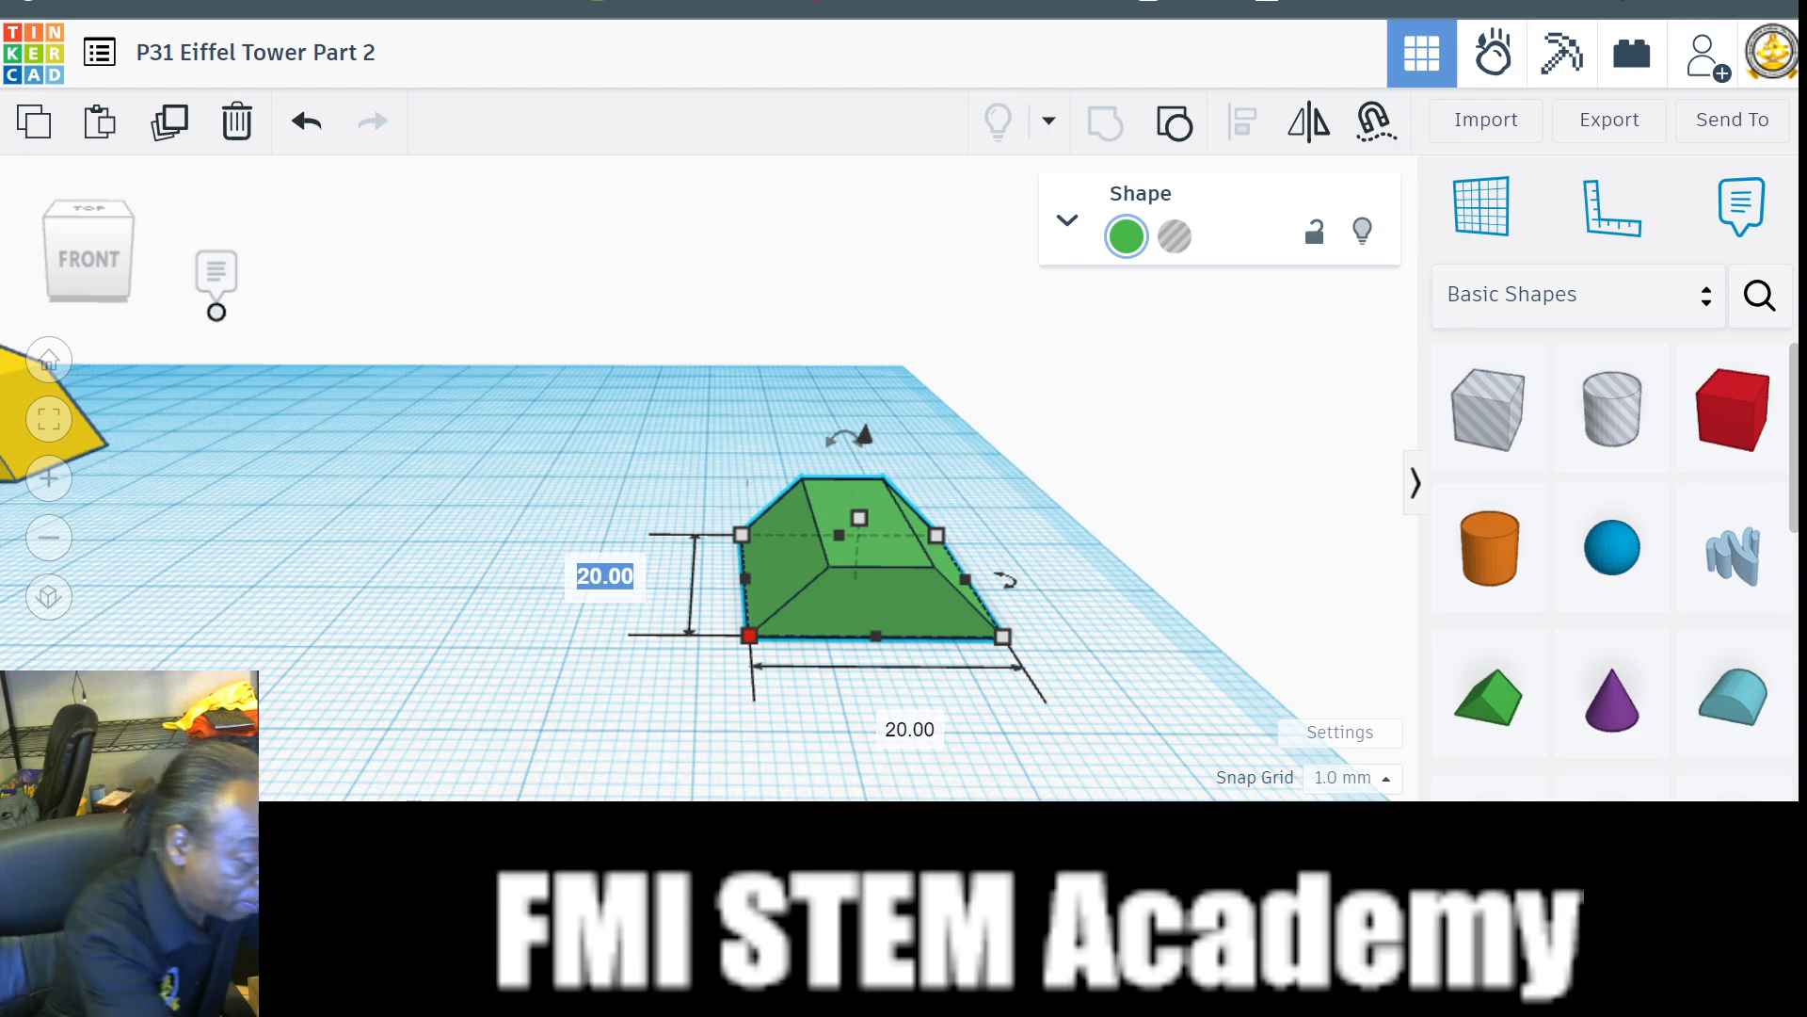
type("80")
key("Return")
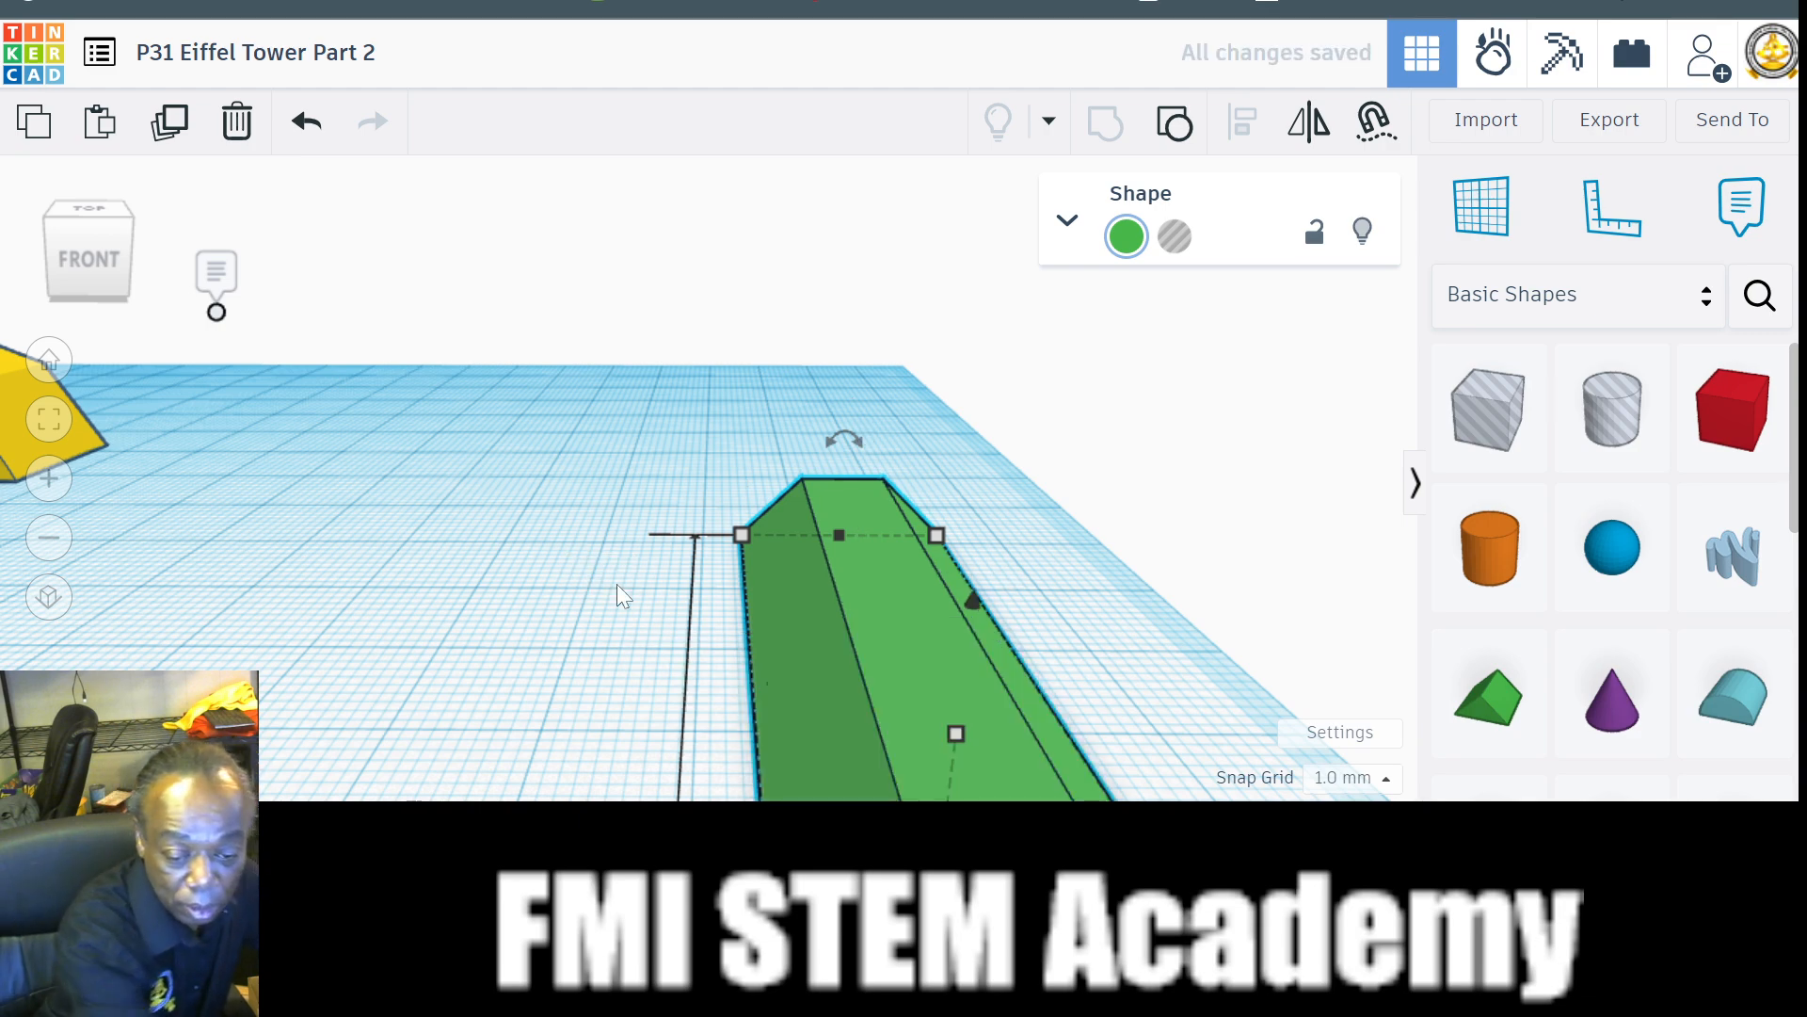
Move the lengthened green roof about 15 mm left and 54 mm back, and set its height to 16 mm.
left_click_drag(890, 674, 679, 429)
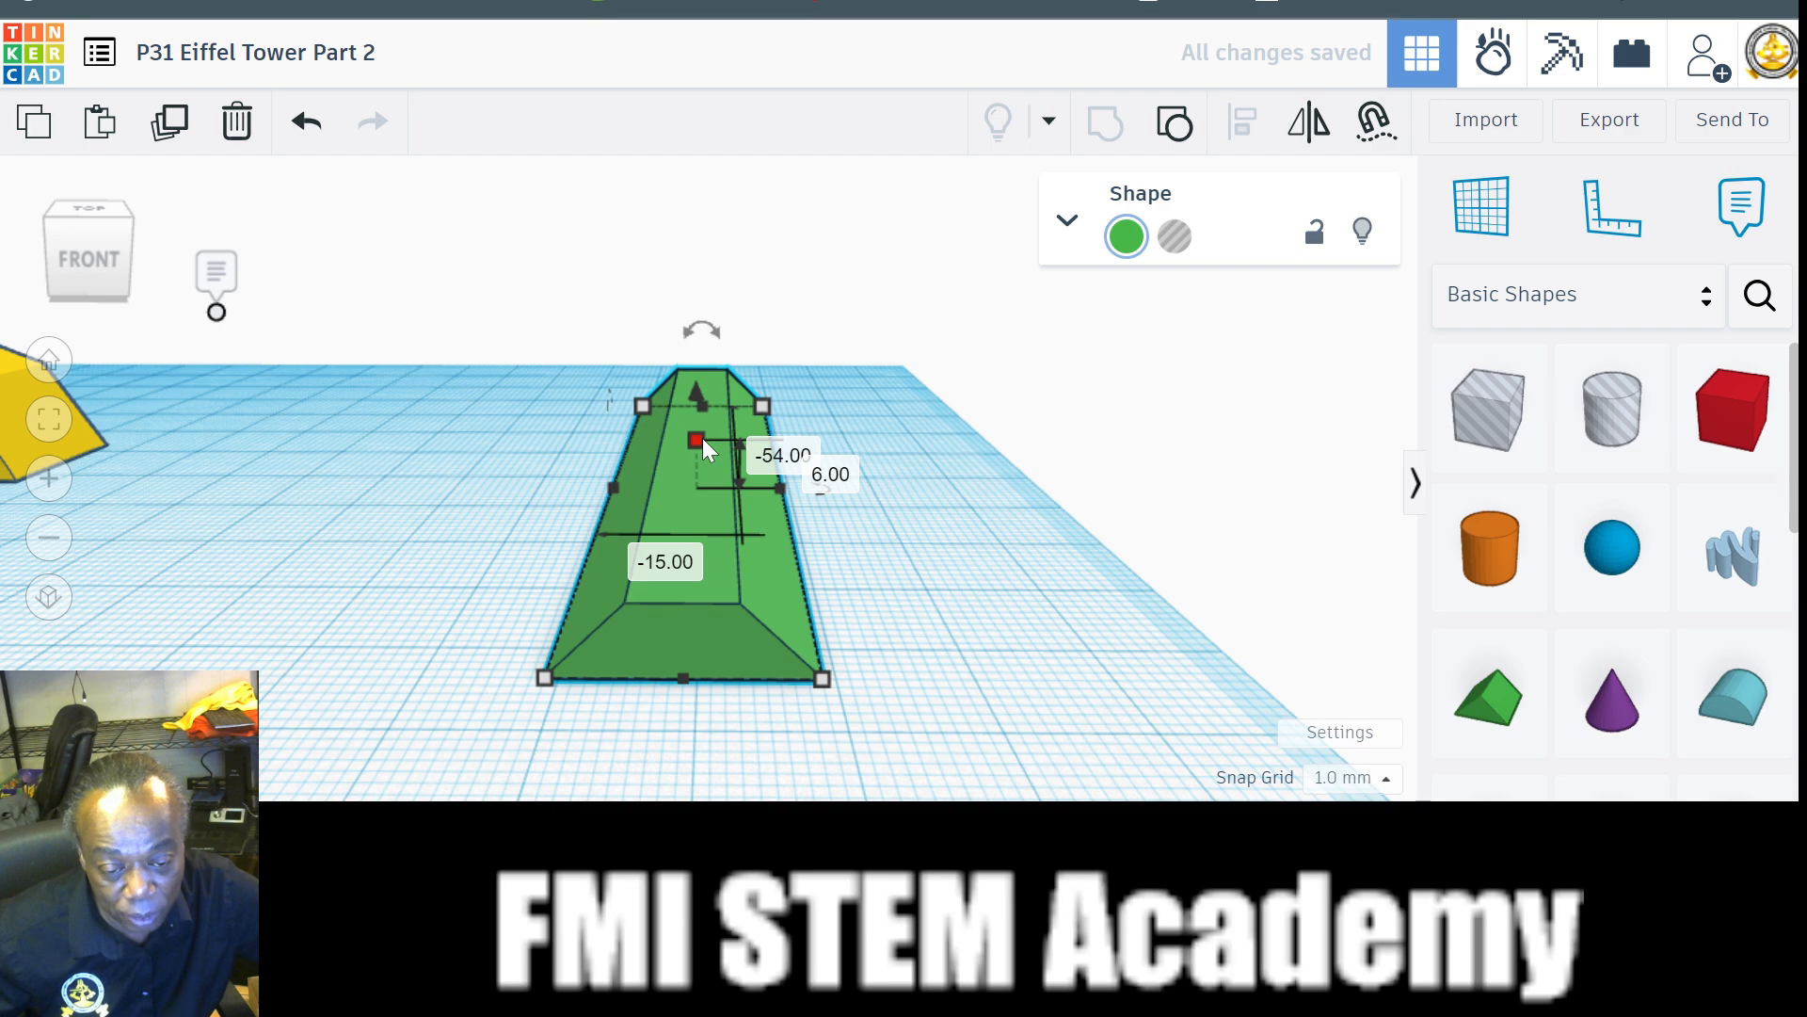
left_click(698, 438)
left_click(832, 465)
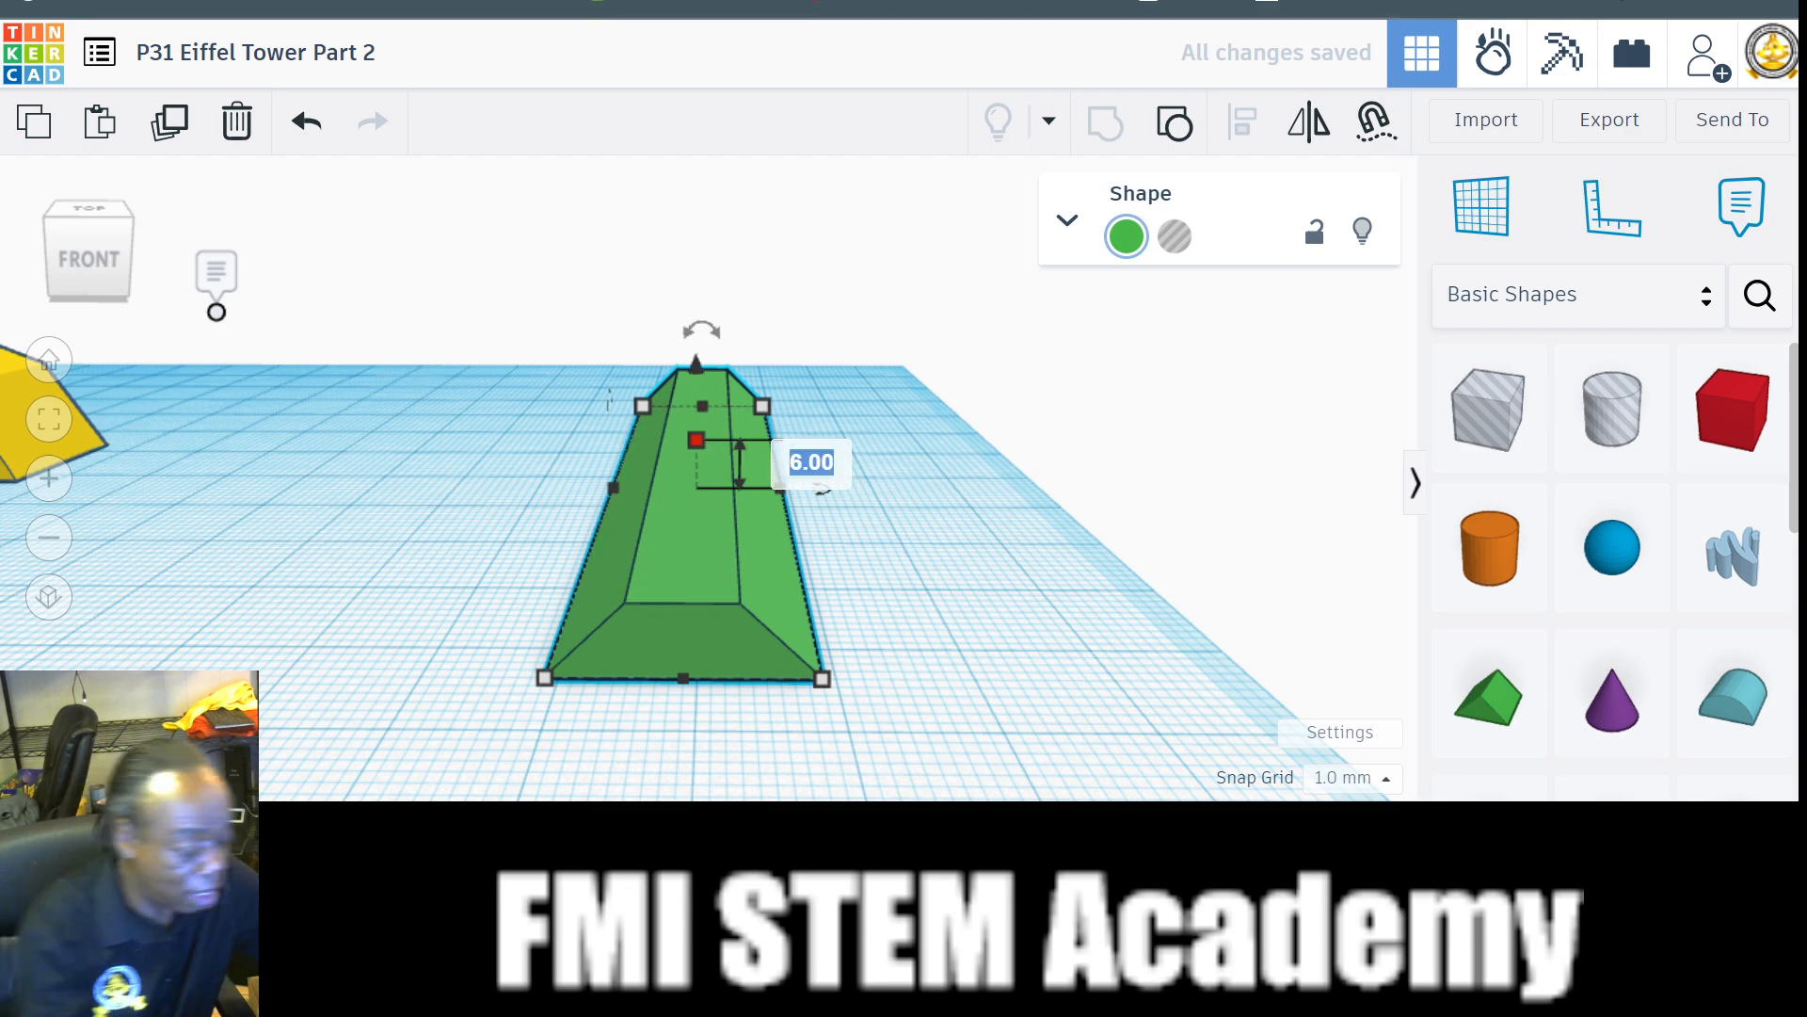
type("16")
key("Return")
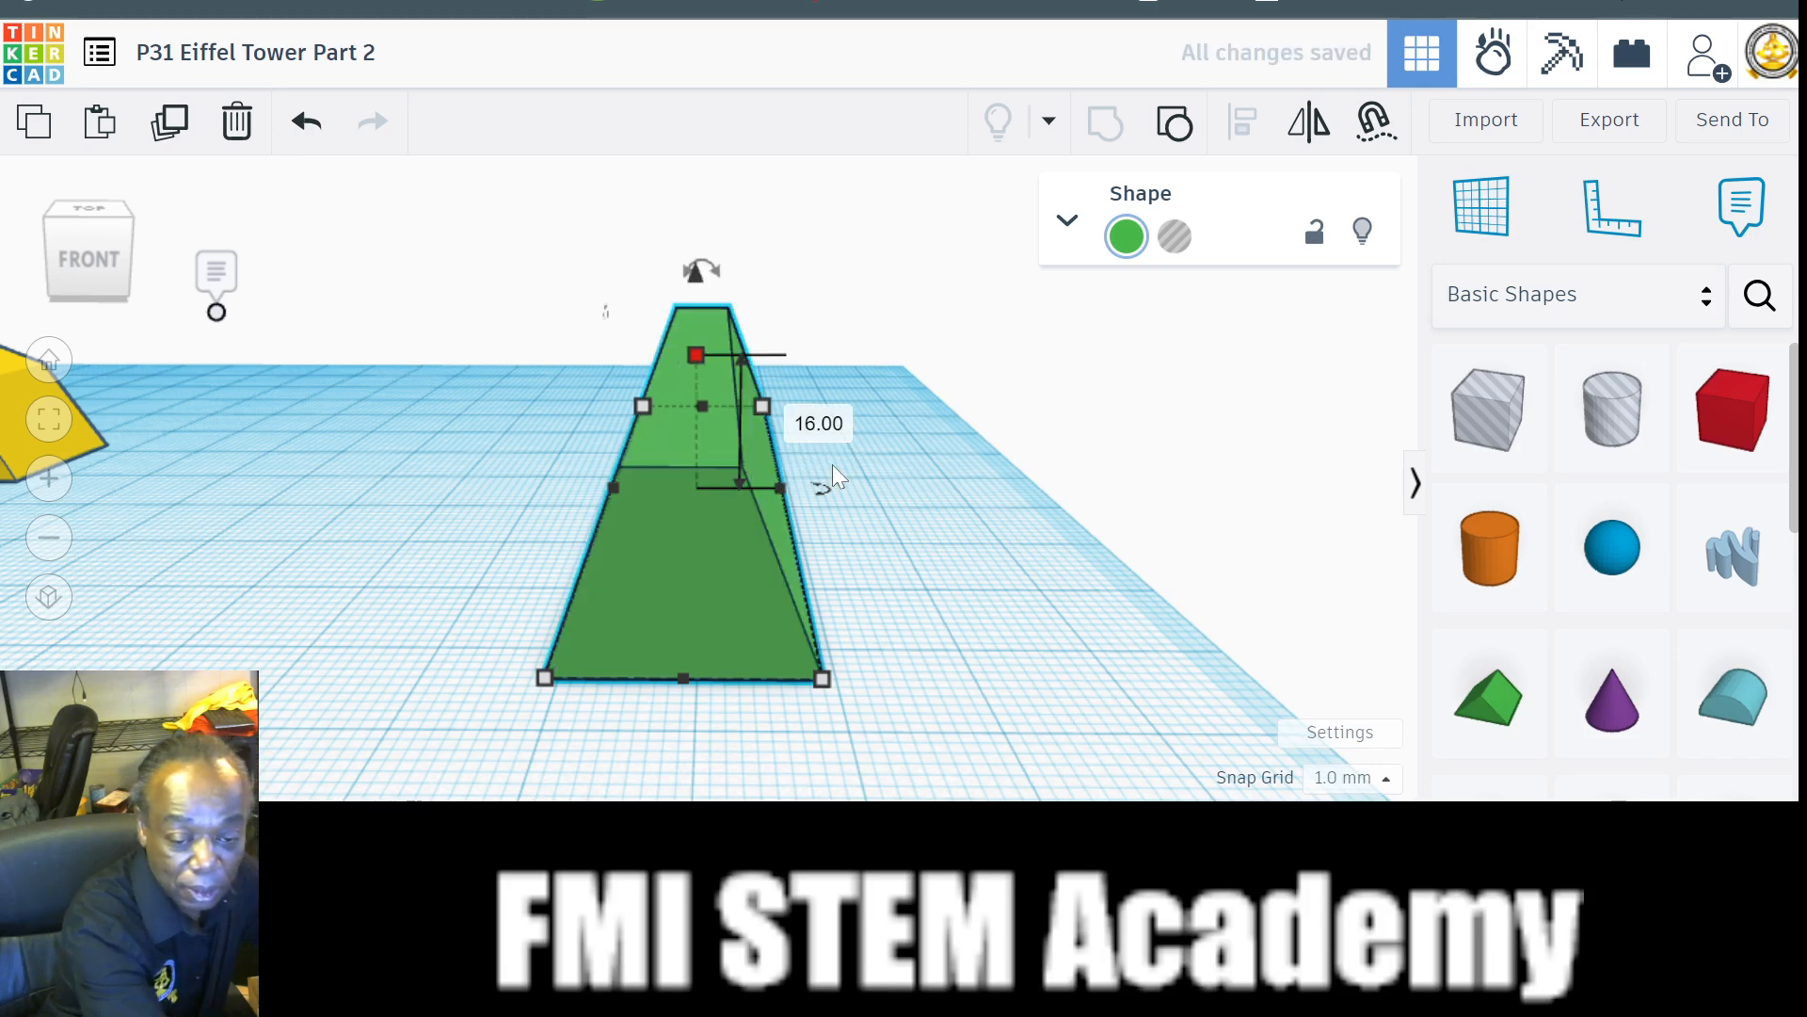
left_click(863, 527)
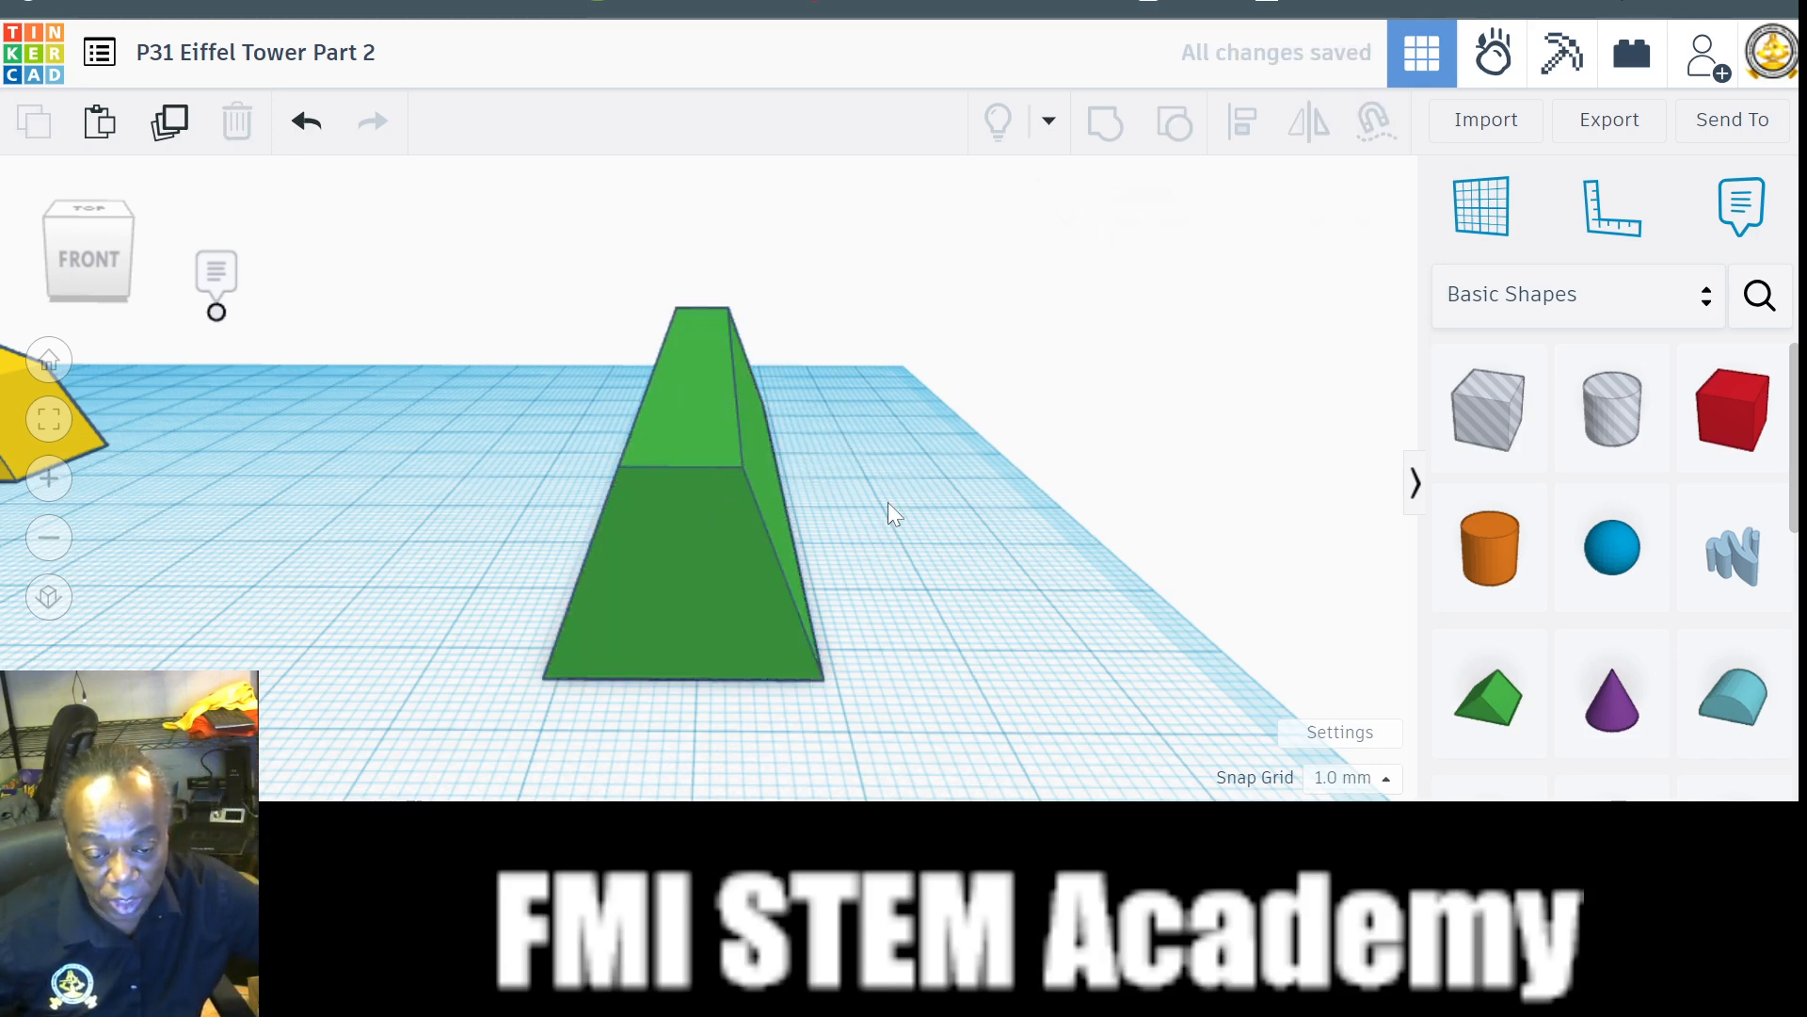
Duplicate the green roof in place and rotate the copy 90° about the vertical axis to form a cross.
mouse_move(888, 511)
right_mouse_down()
mouse_move(896, 535)
mouse_move(921, 528)
right_mouse_up()
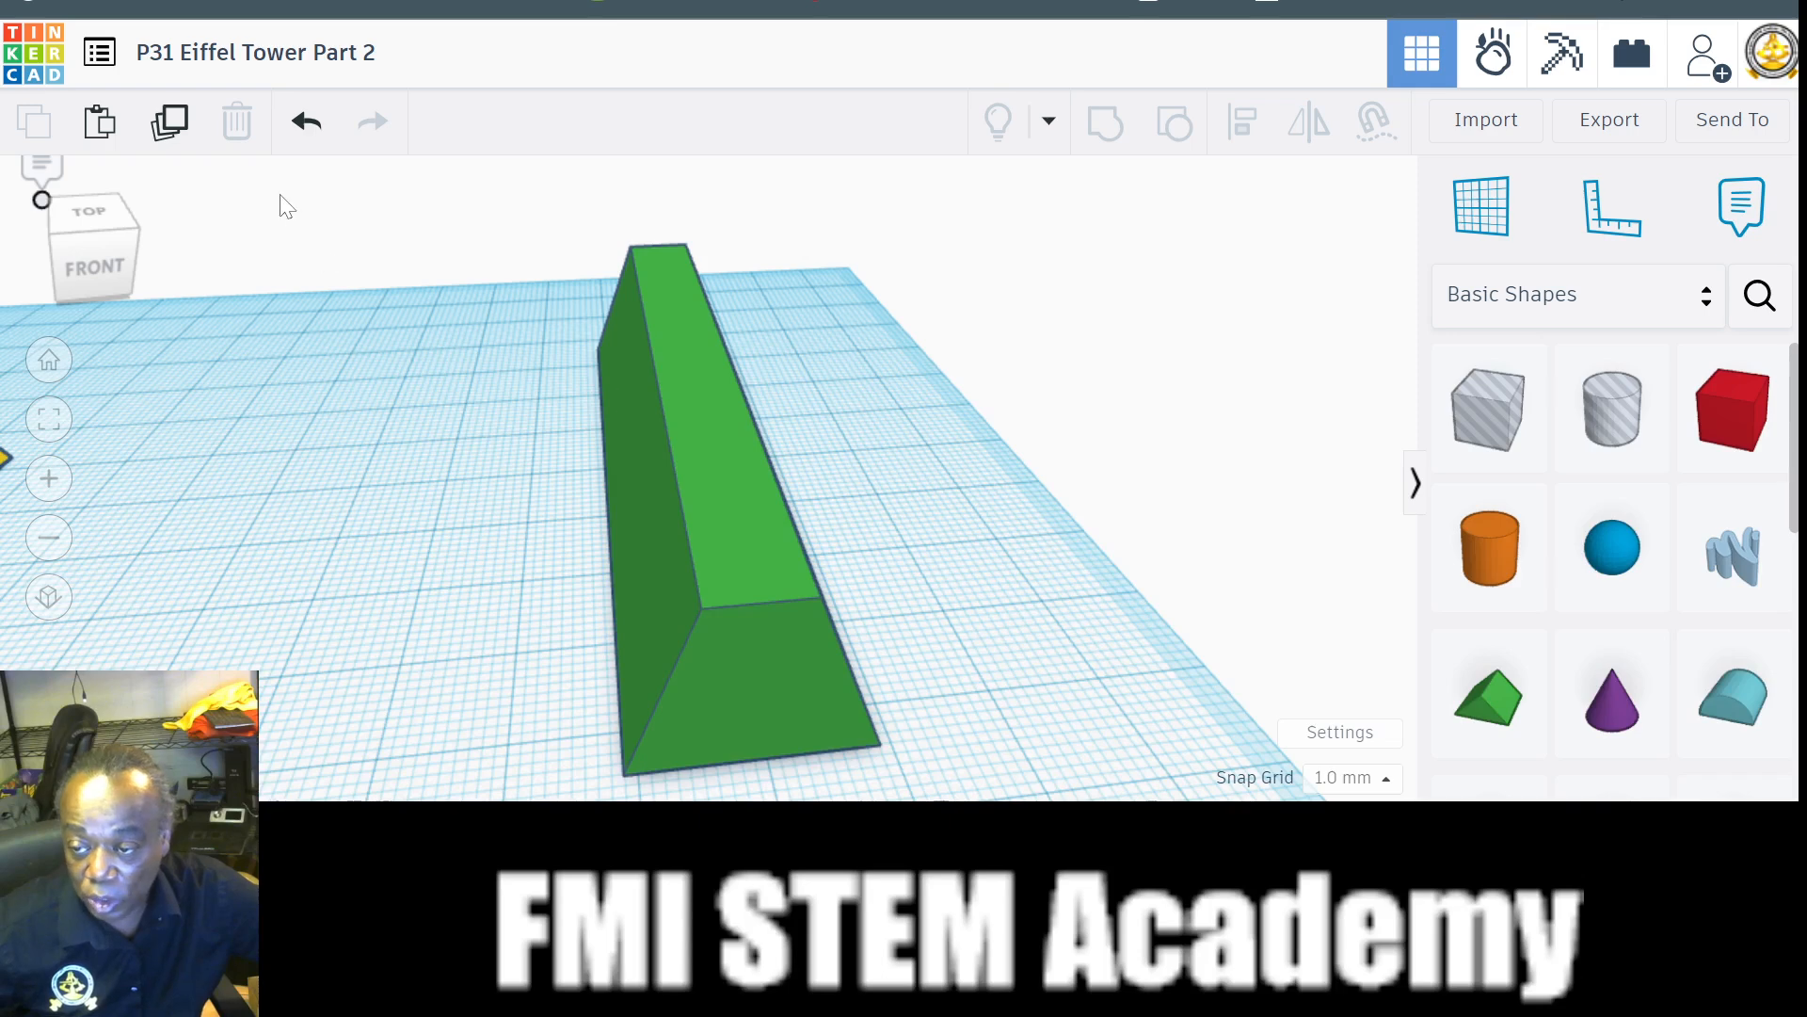
left_click(674, 386)
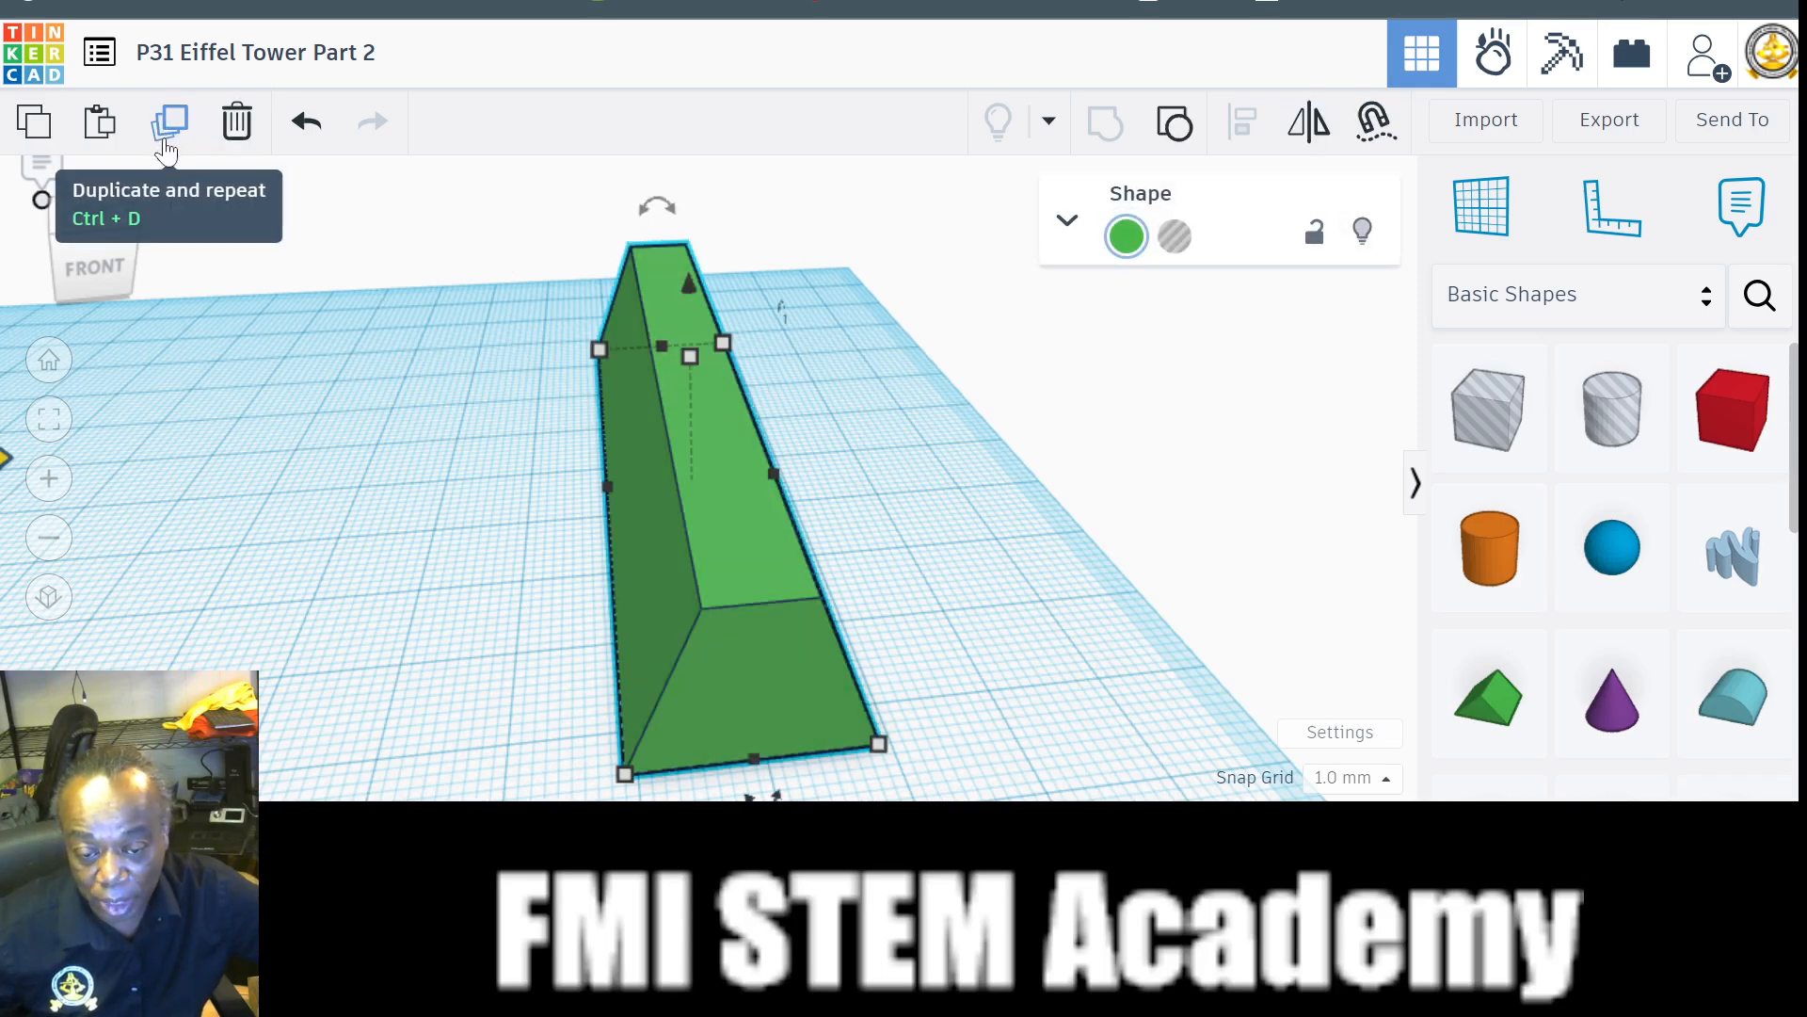
right_click_drag(365, 421, 373, 445)
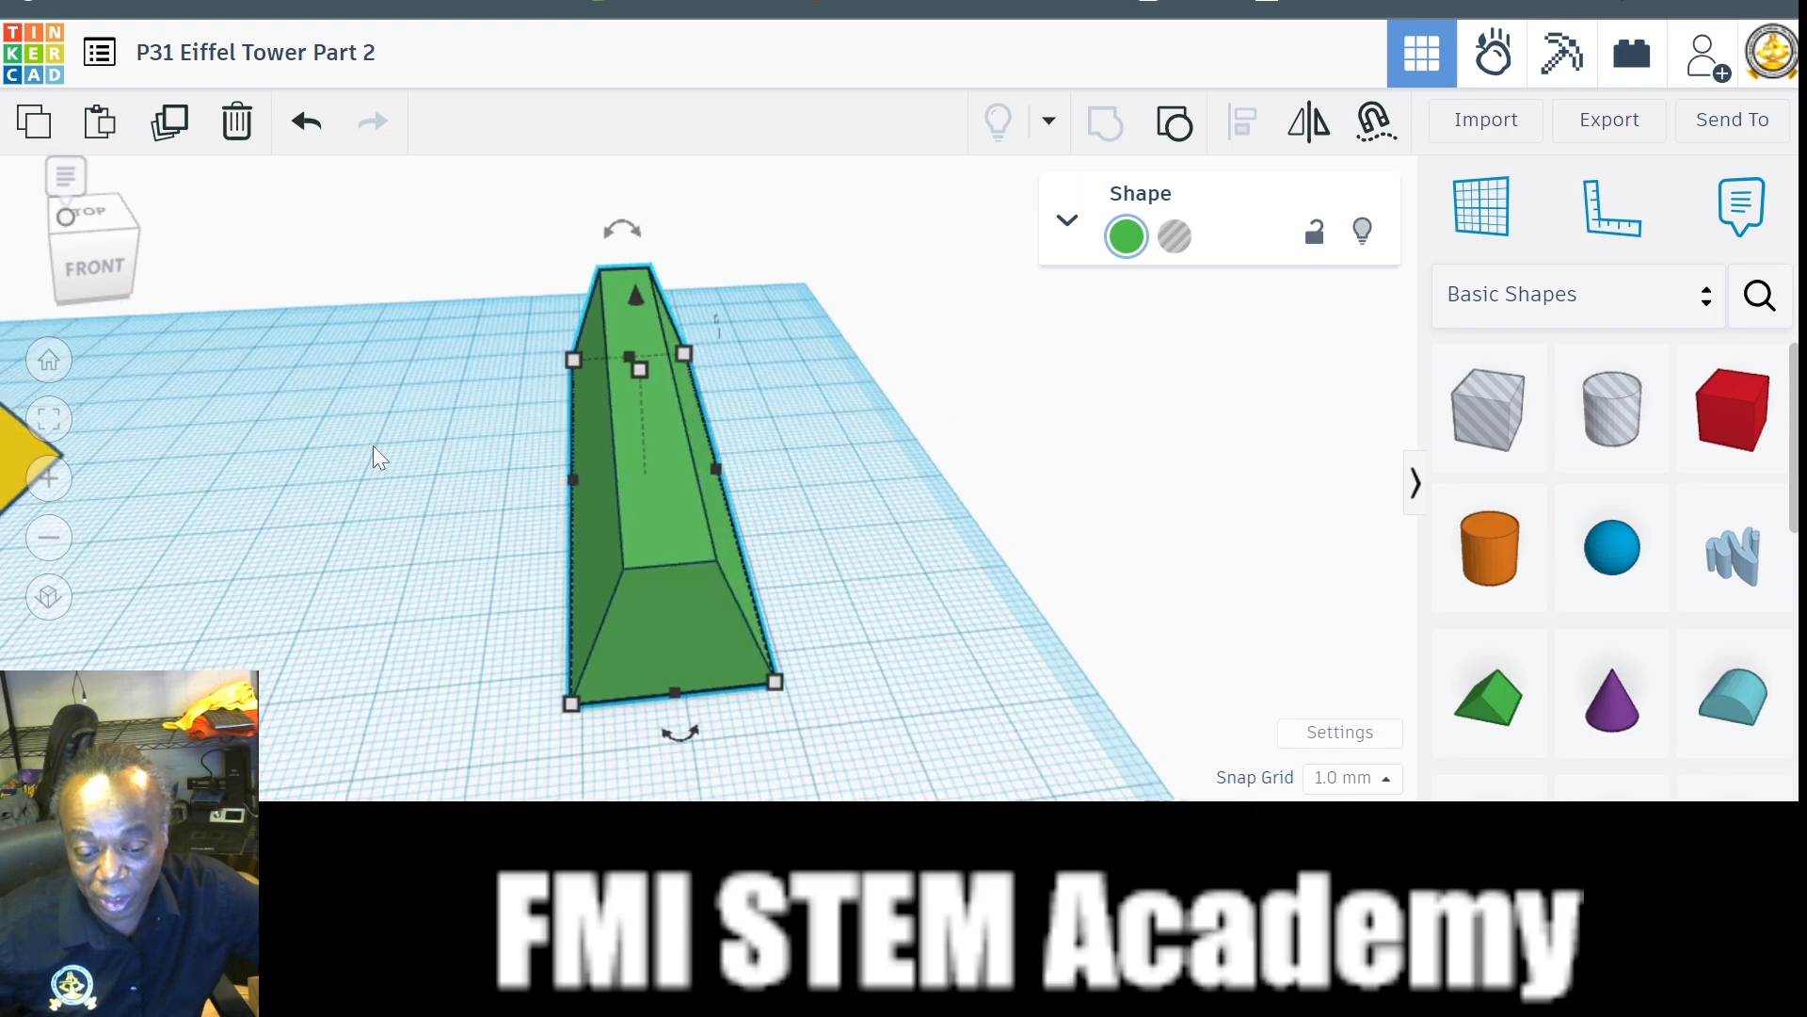
left_click(170, 134)
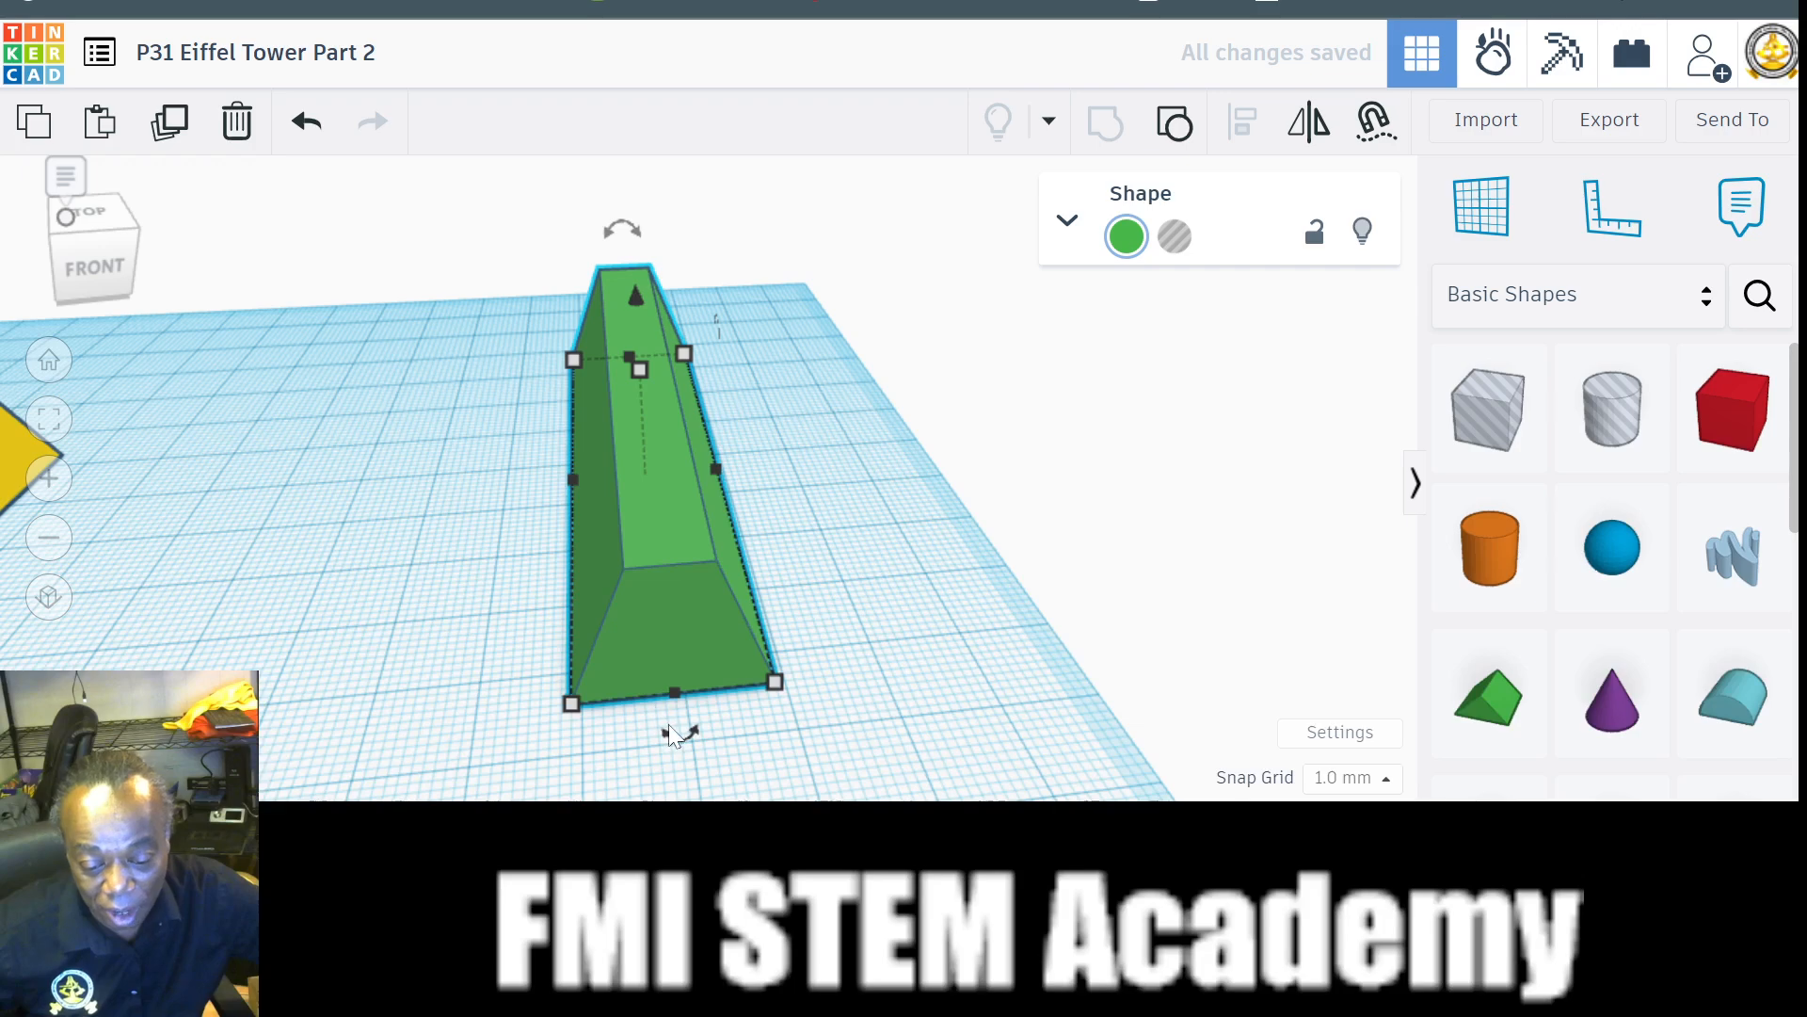
left_click_drag(672, 731, 302, 516)
left_click(1023, 635)
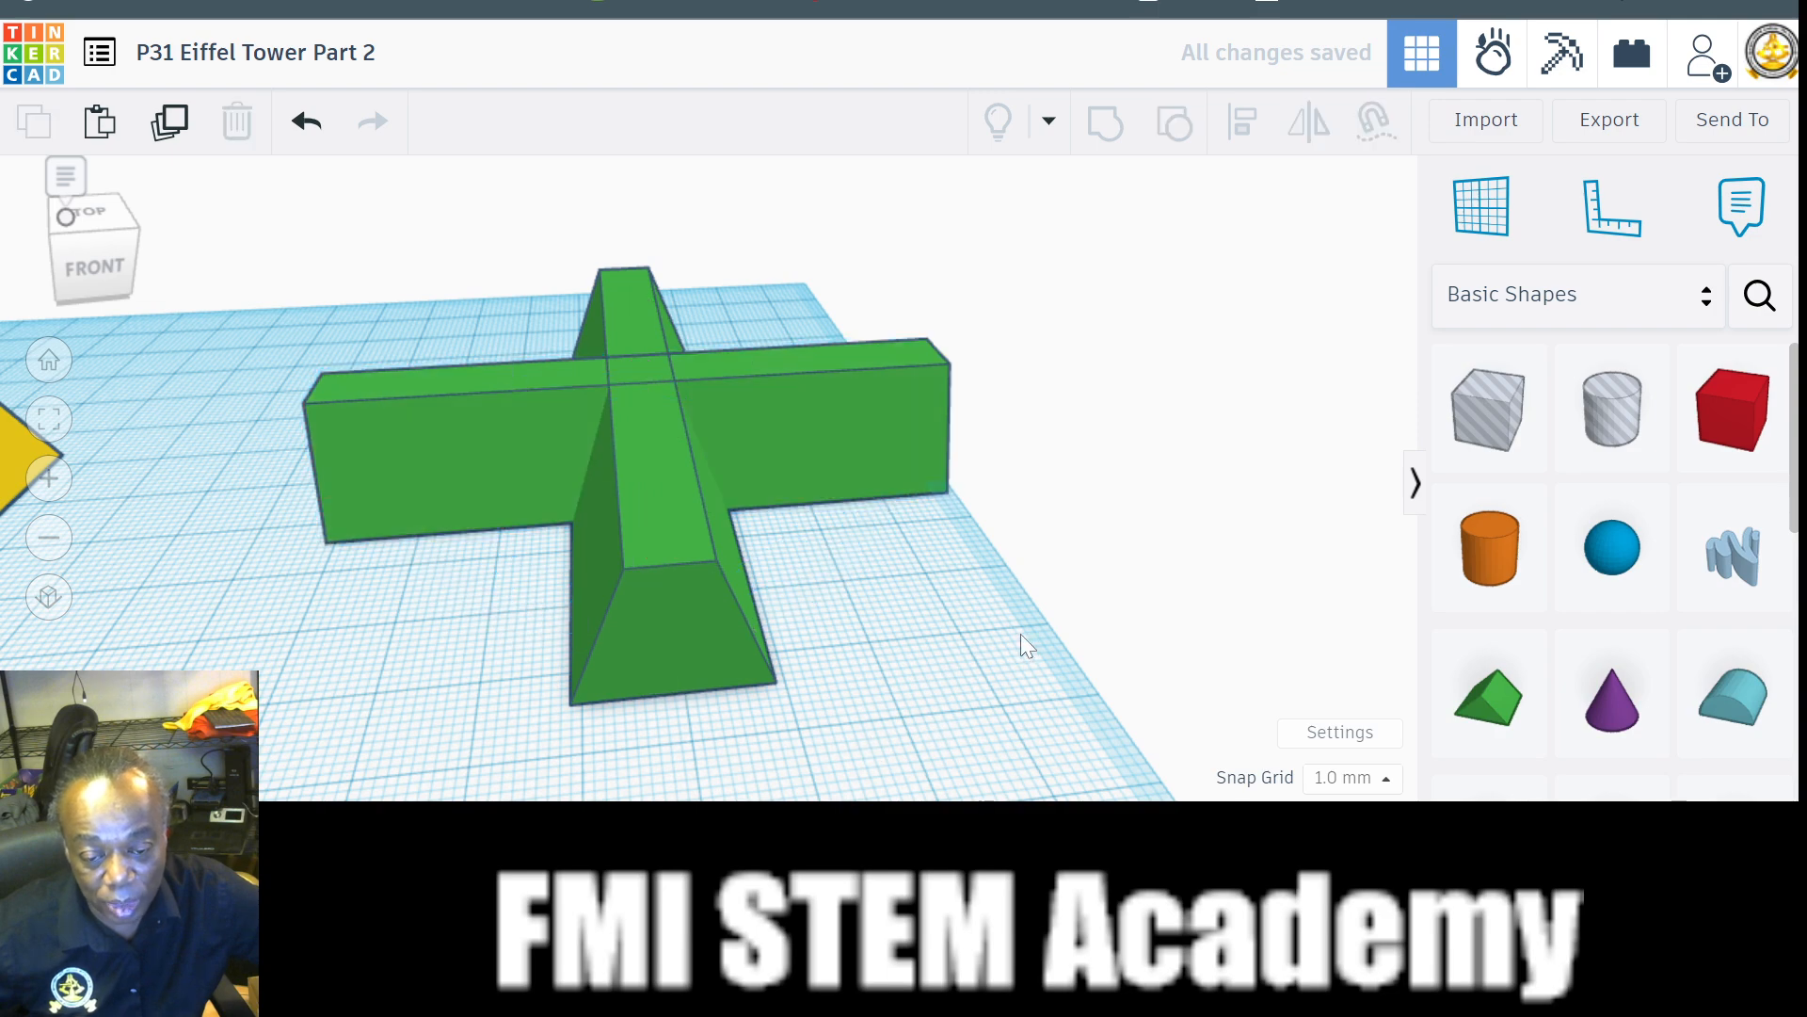
Group the two crossed green roofs and turn the group into a hole.
left_click_drag(345, 209, 844, 585)
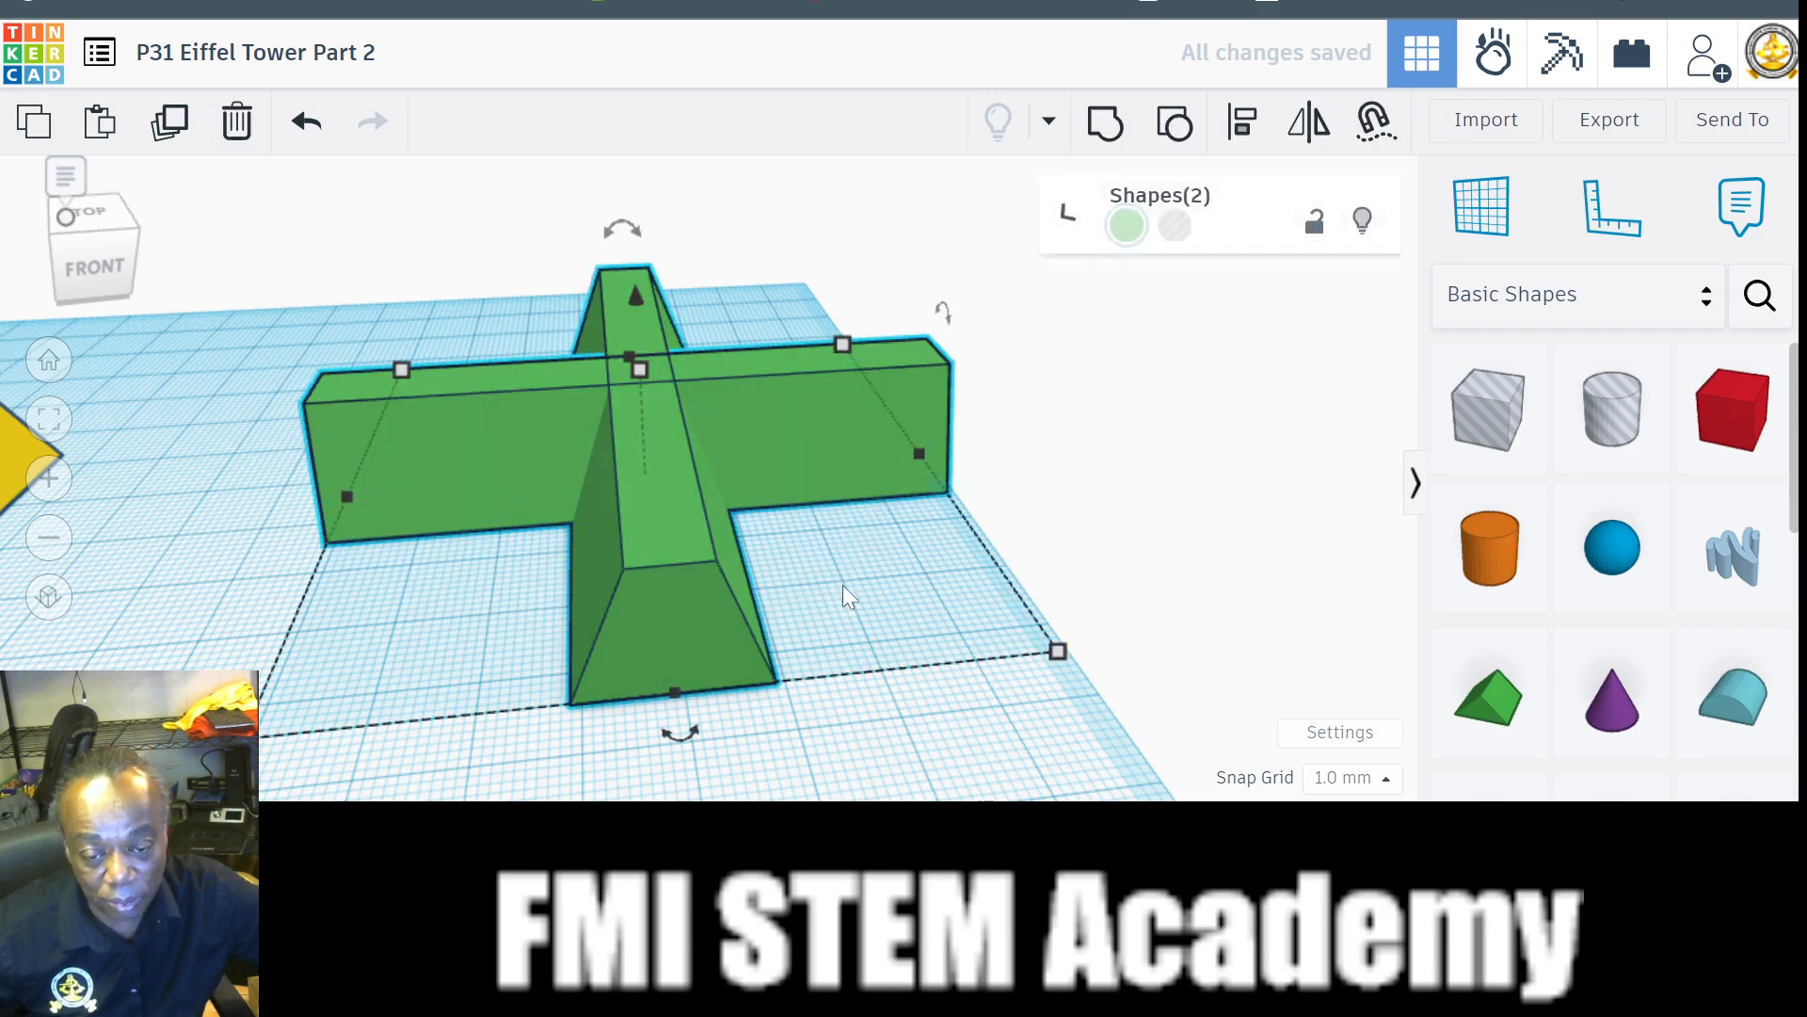
left_click(1107, 124)
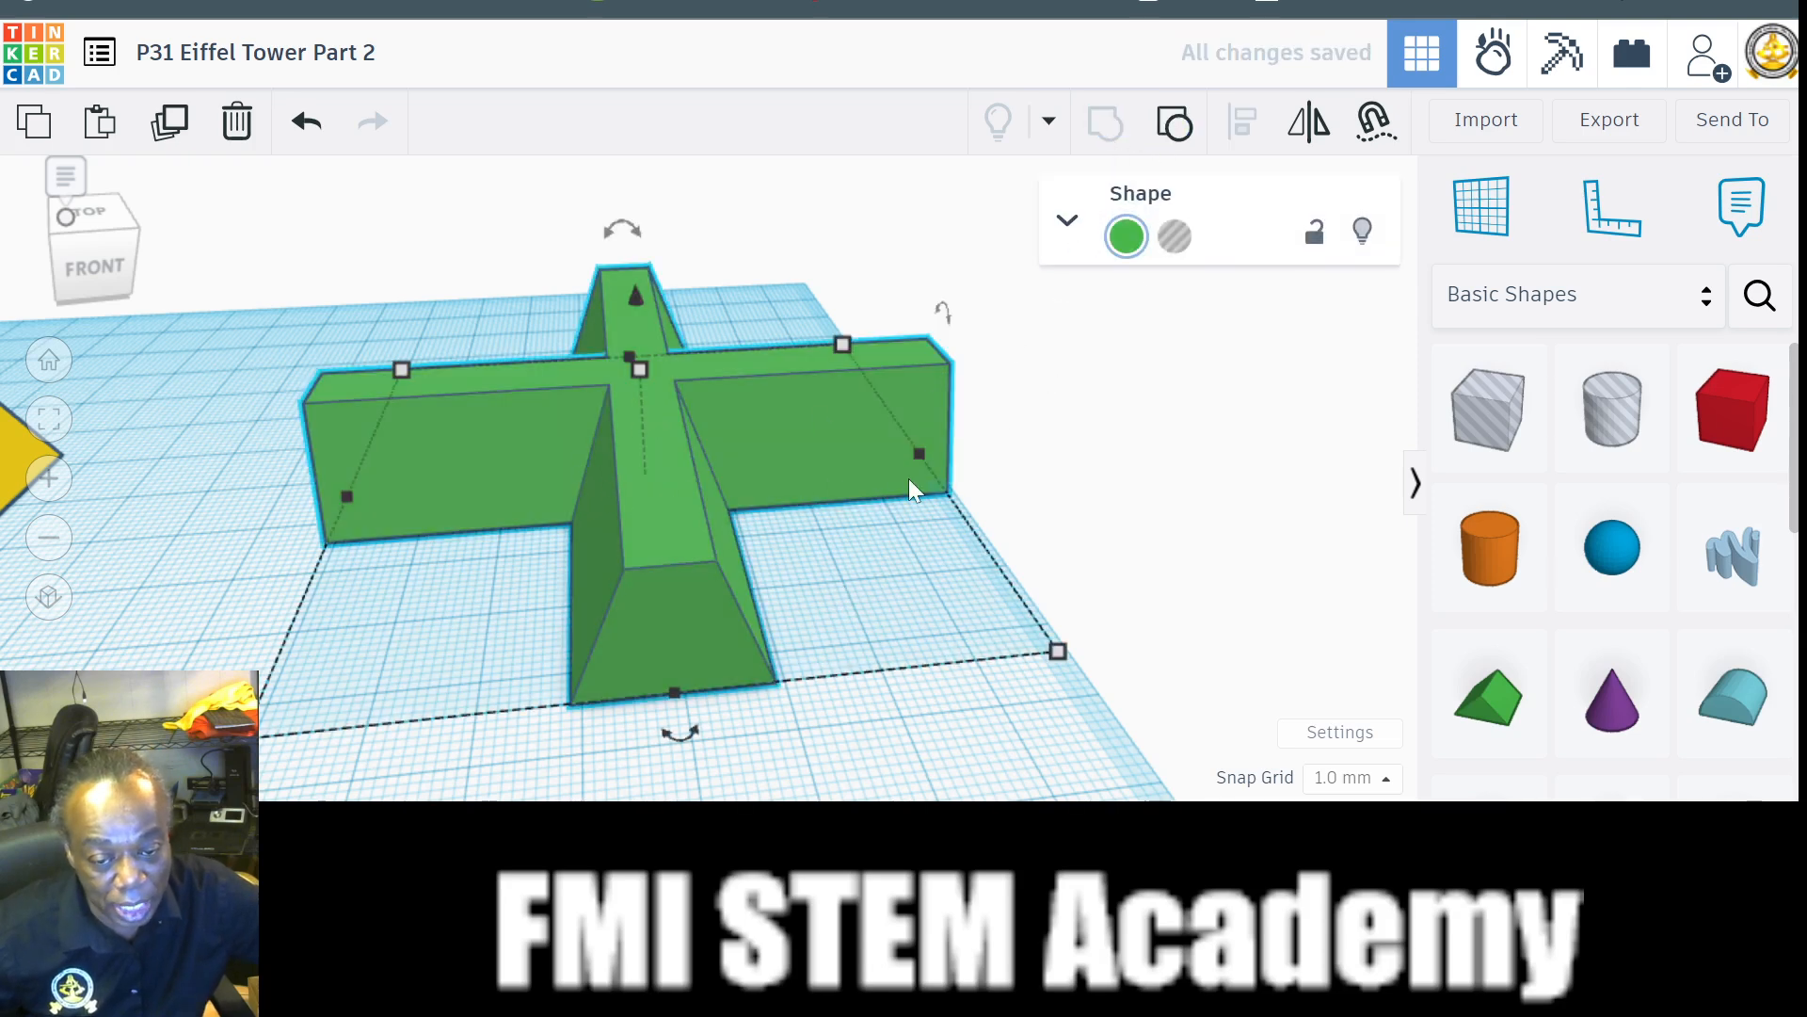
left_click(1175, 240)
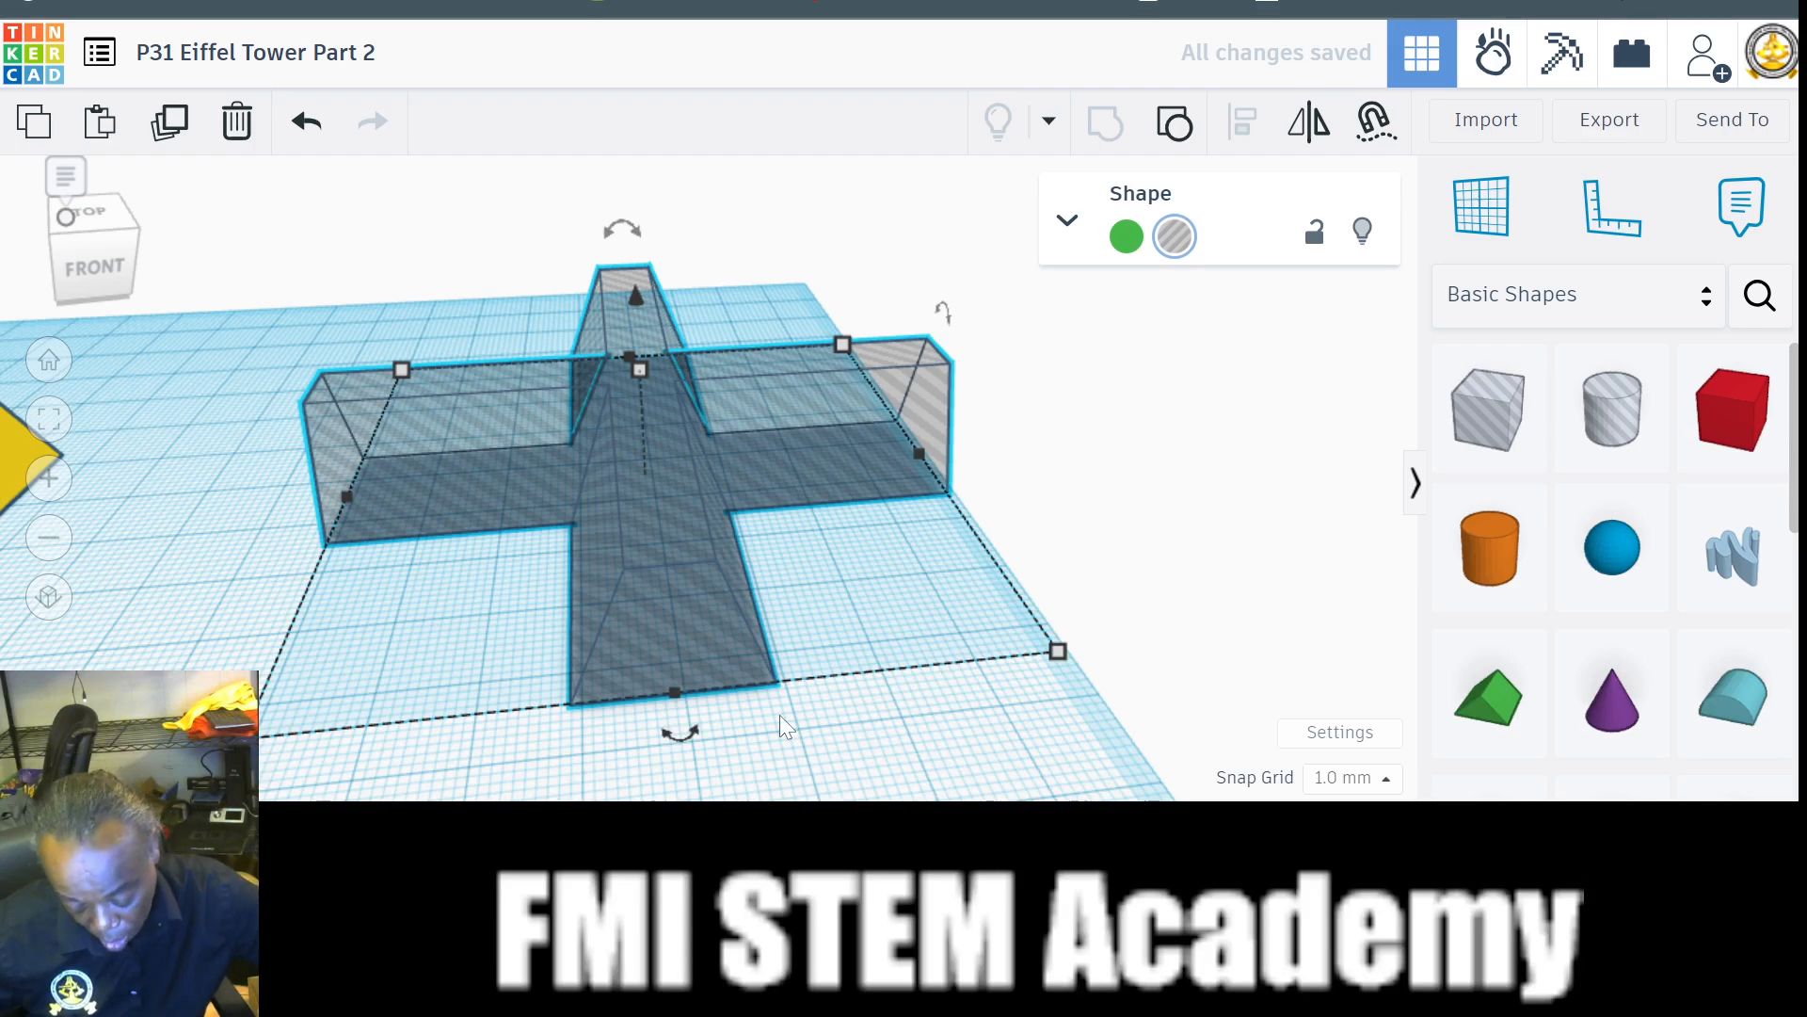
Raise the cross-shaped hole 39 mm above the workplane.
scroll(779, 714, "down", 5)
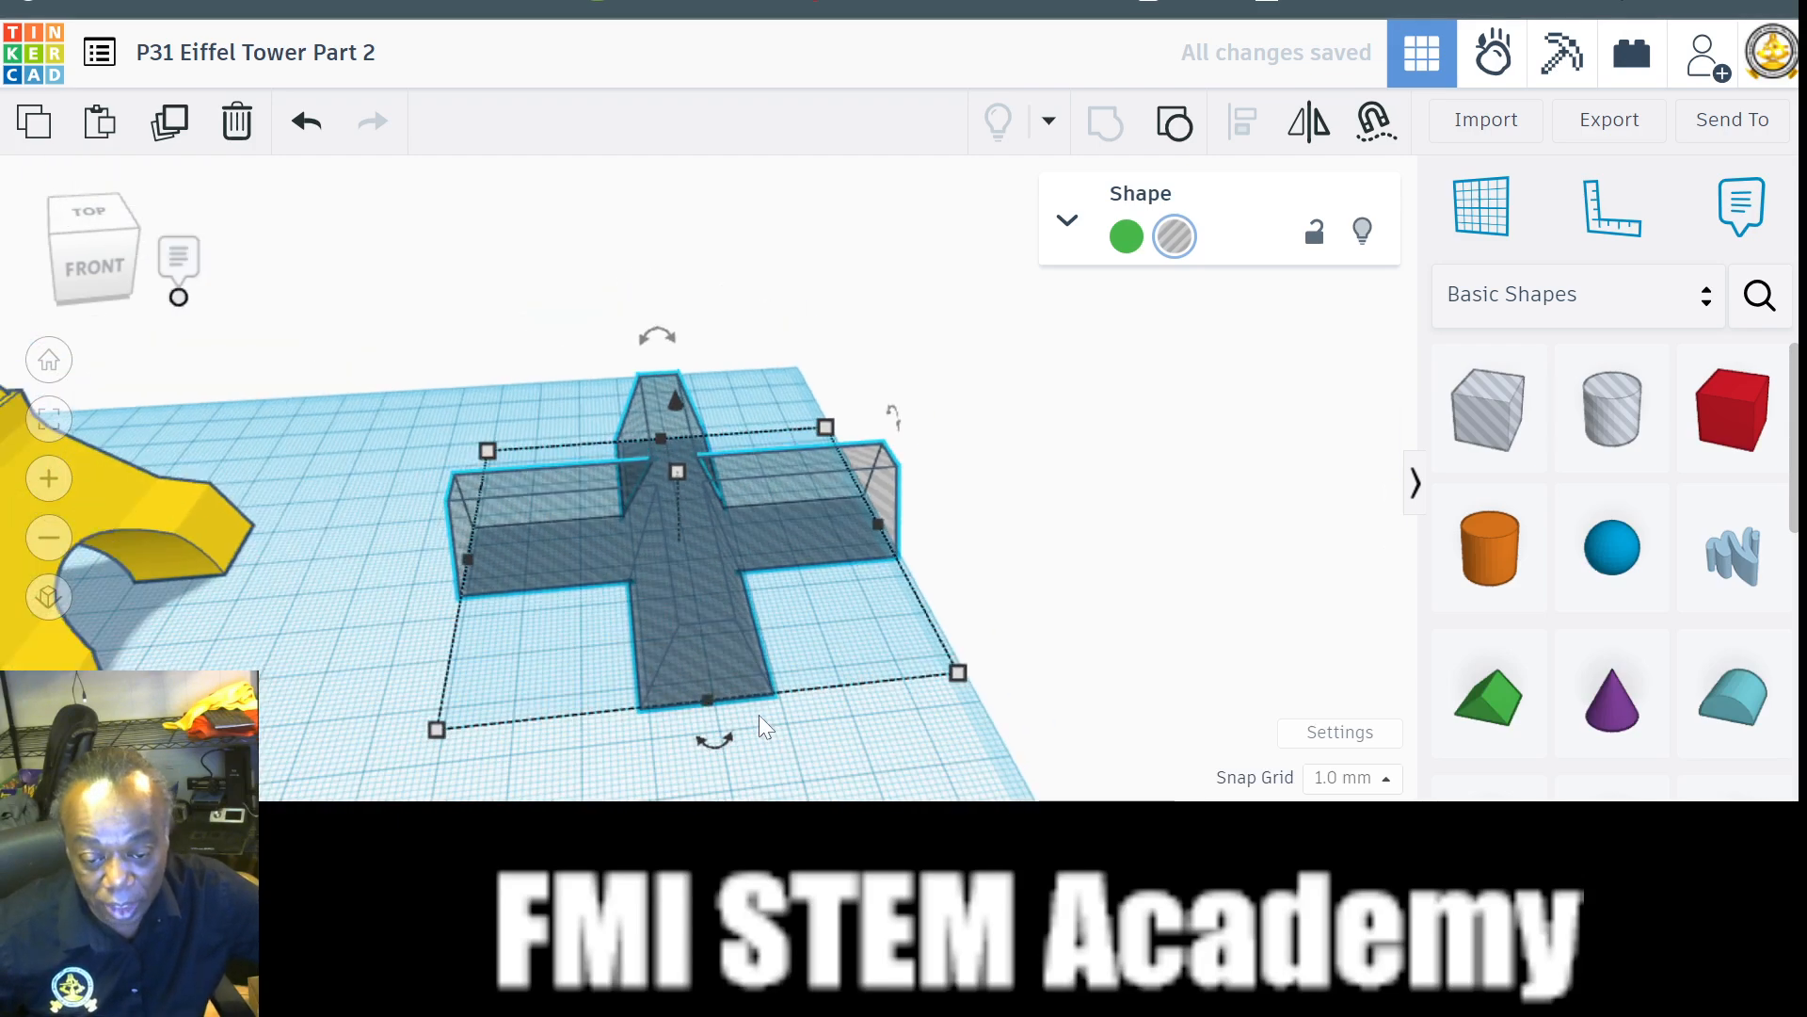
scroll(753, 714, "down", 1)
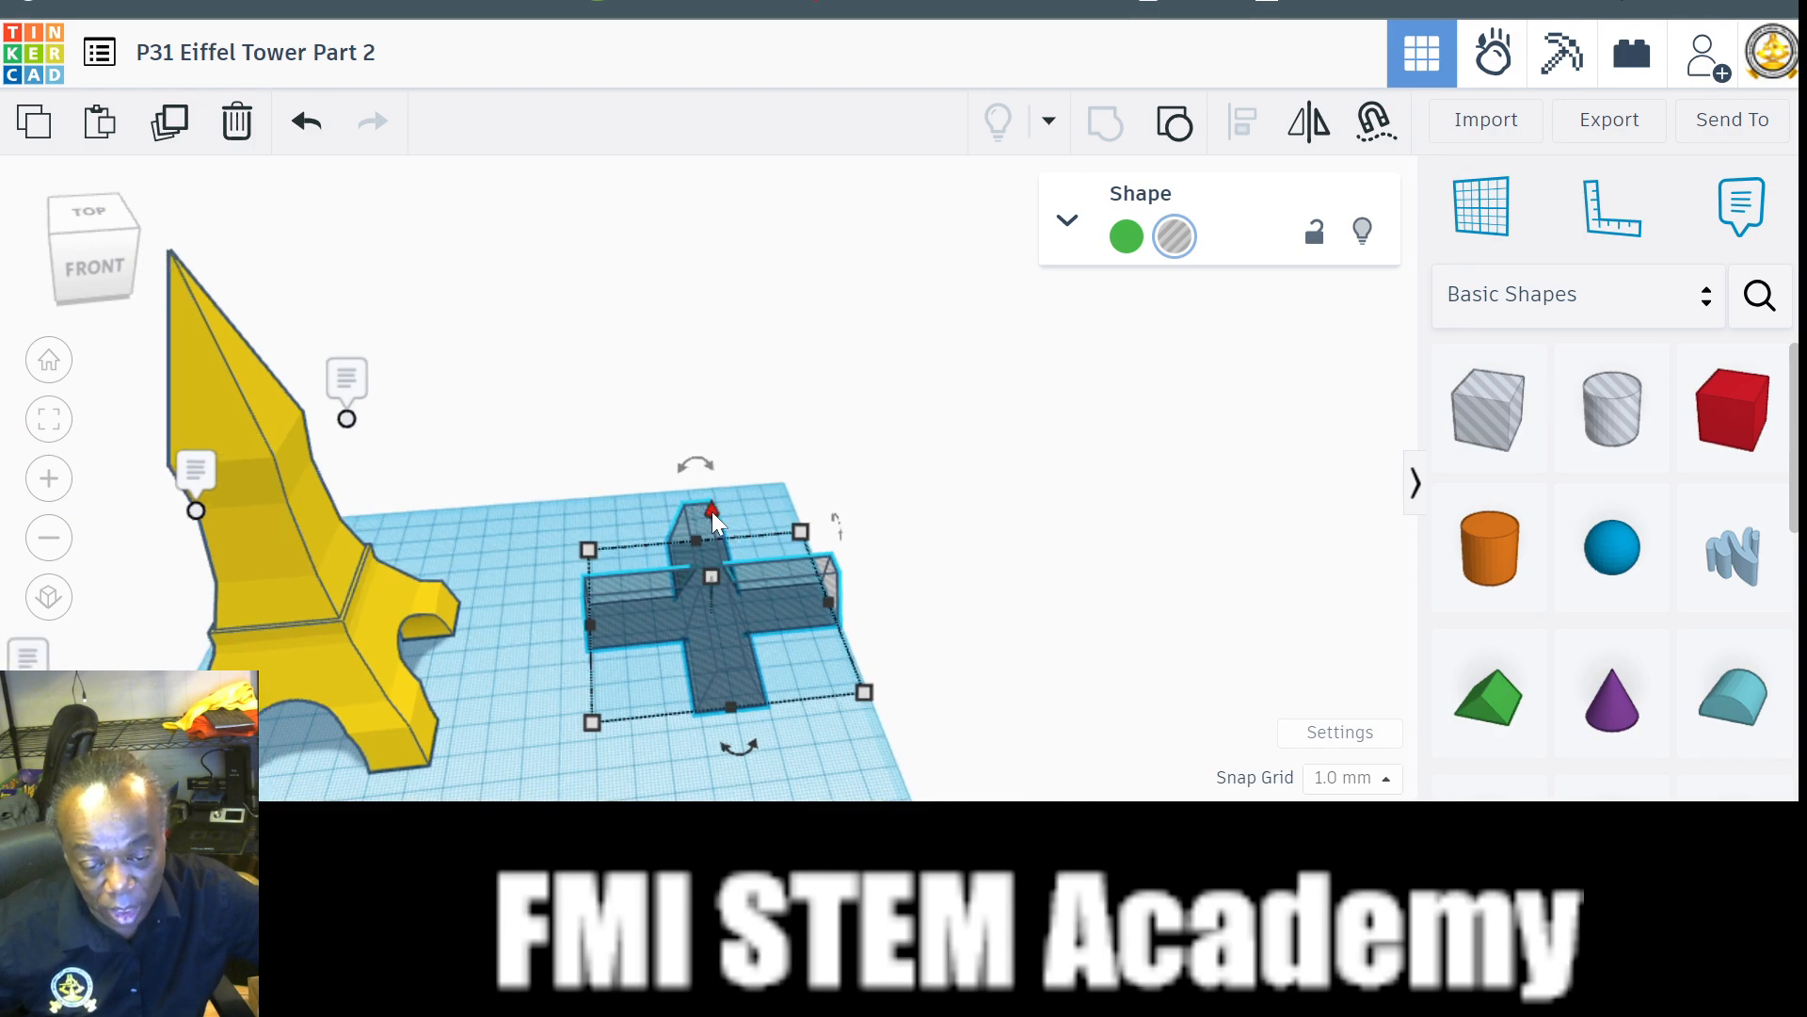
left_click_drag(712, 511, 738, 410)
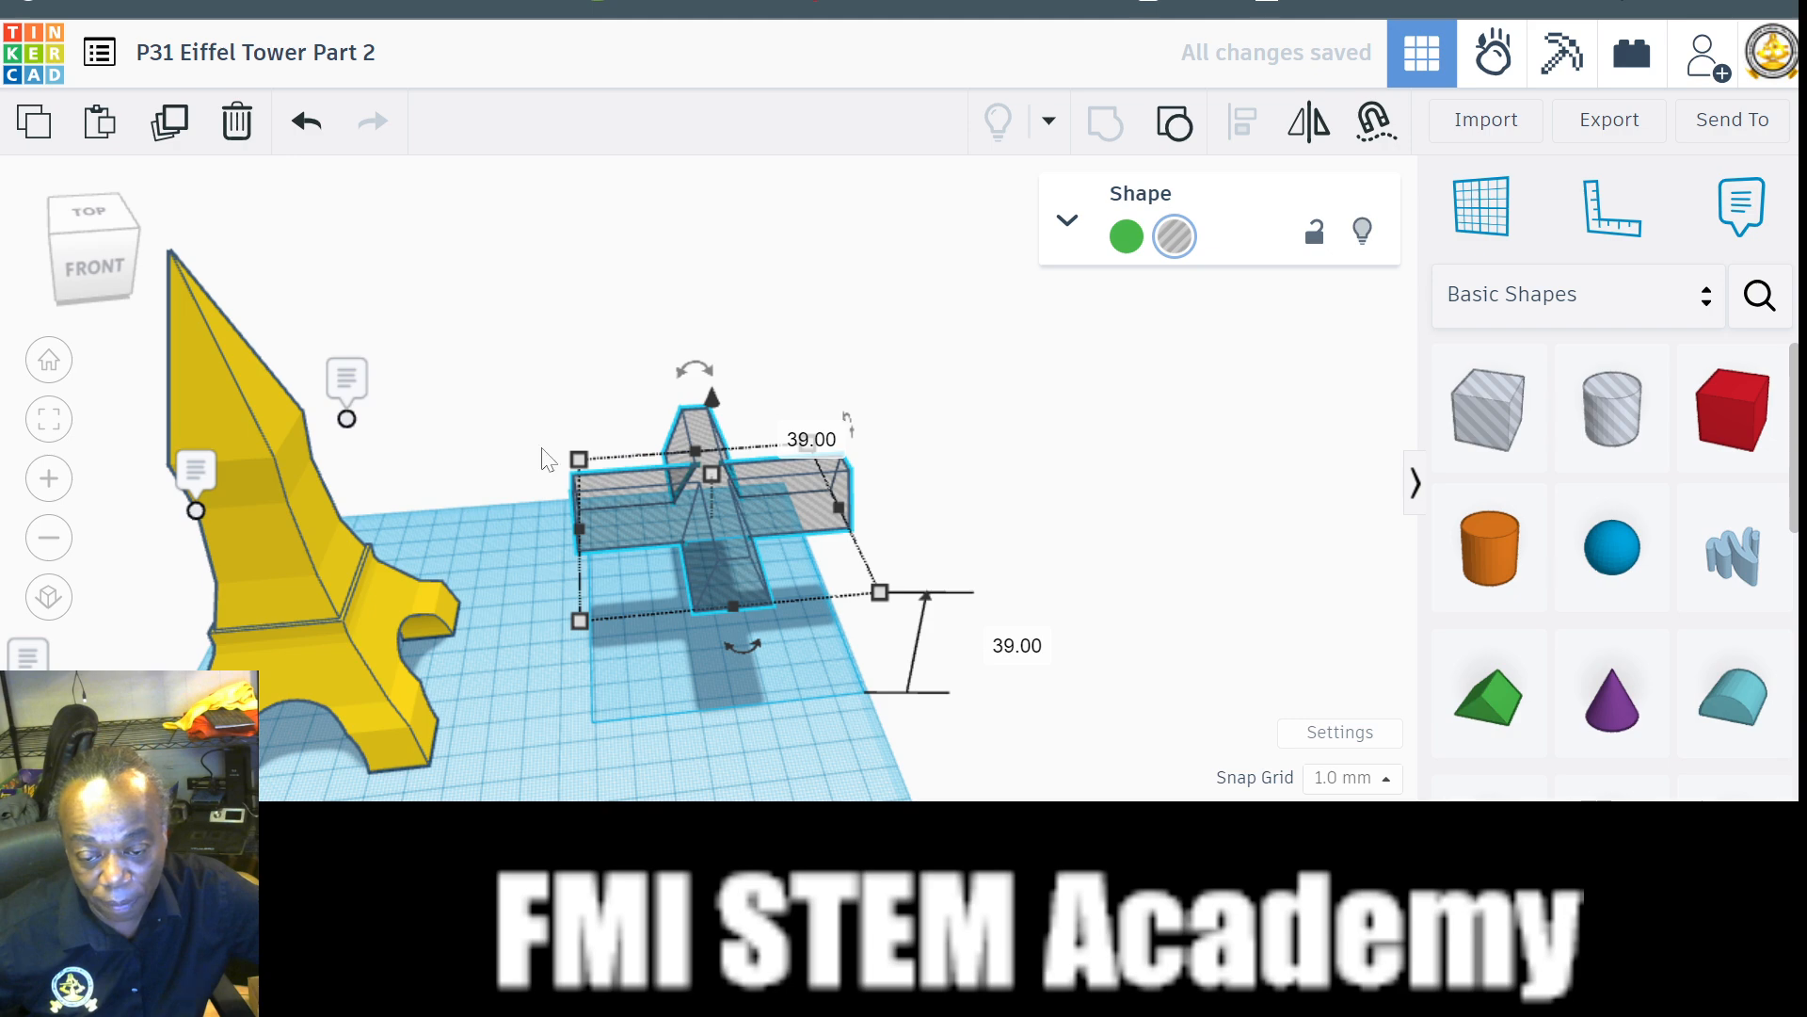
Centre the tower and the cross-shaped hole on each other in width and depth, and group them to cut openings through the tower.
scroll(858, 509, "down", 2)
left_click_drag(254, 280, 1000, 728)
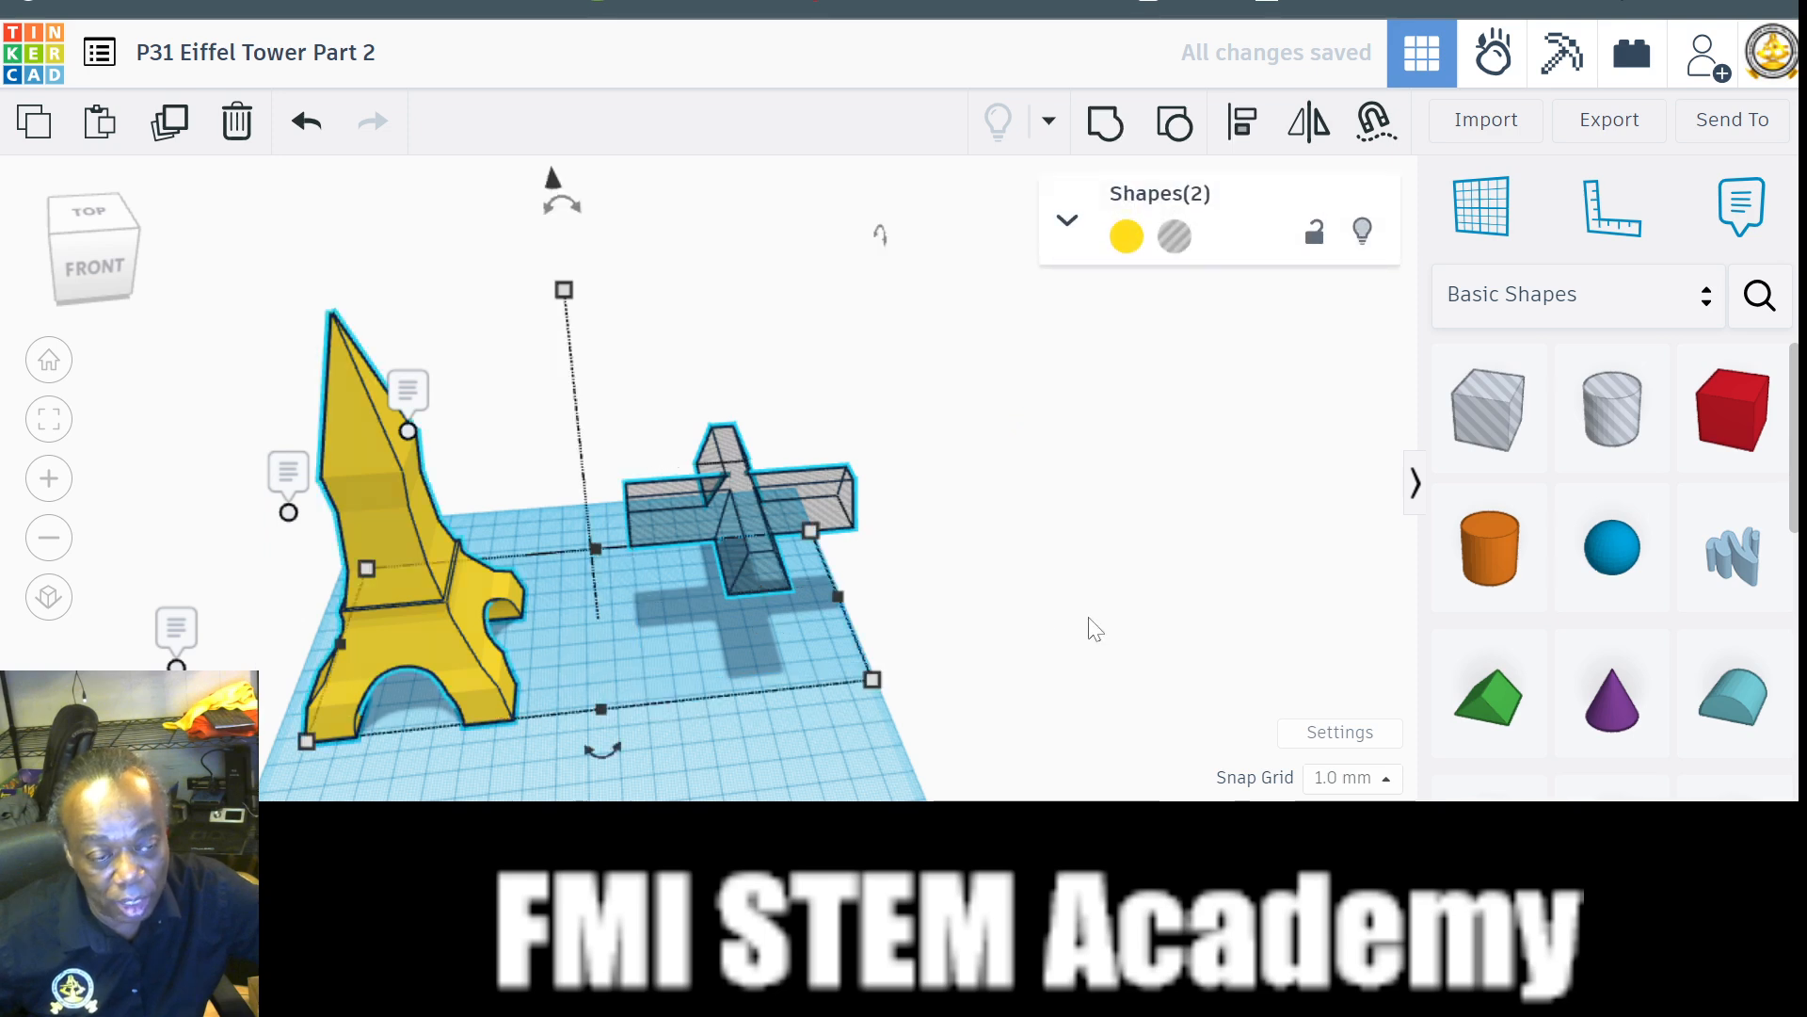
left_click(1244, 122)
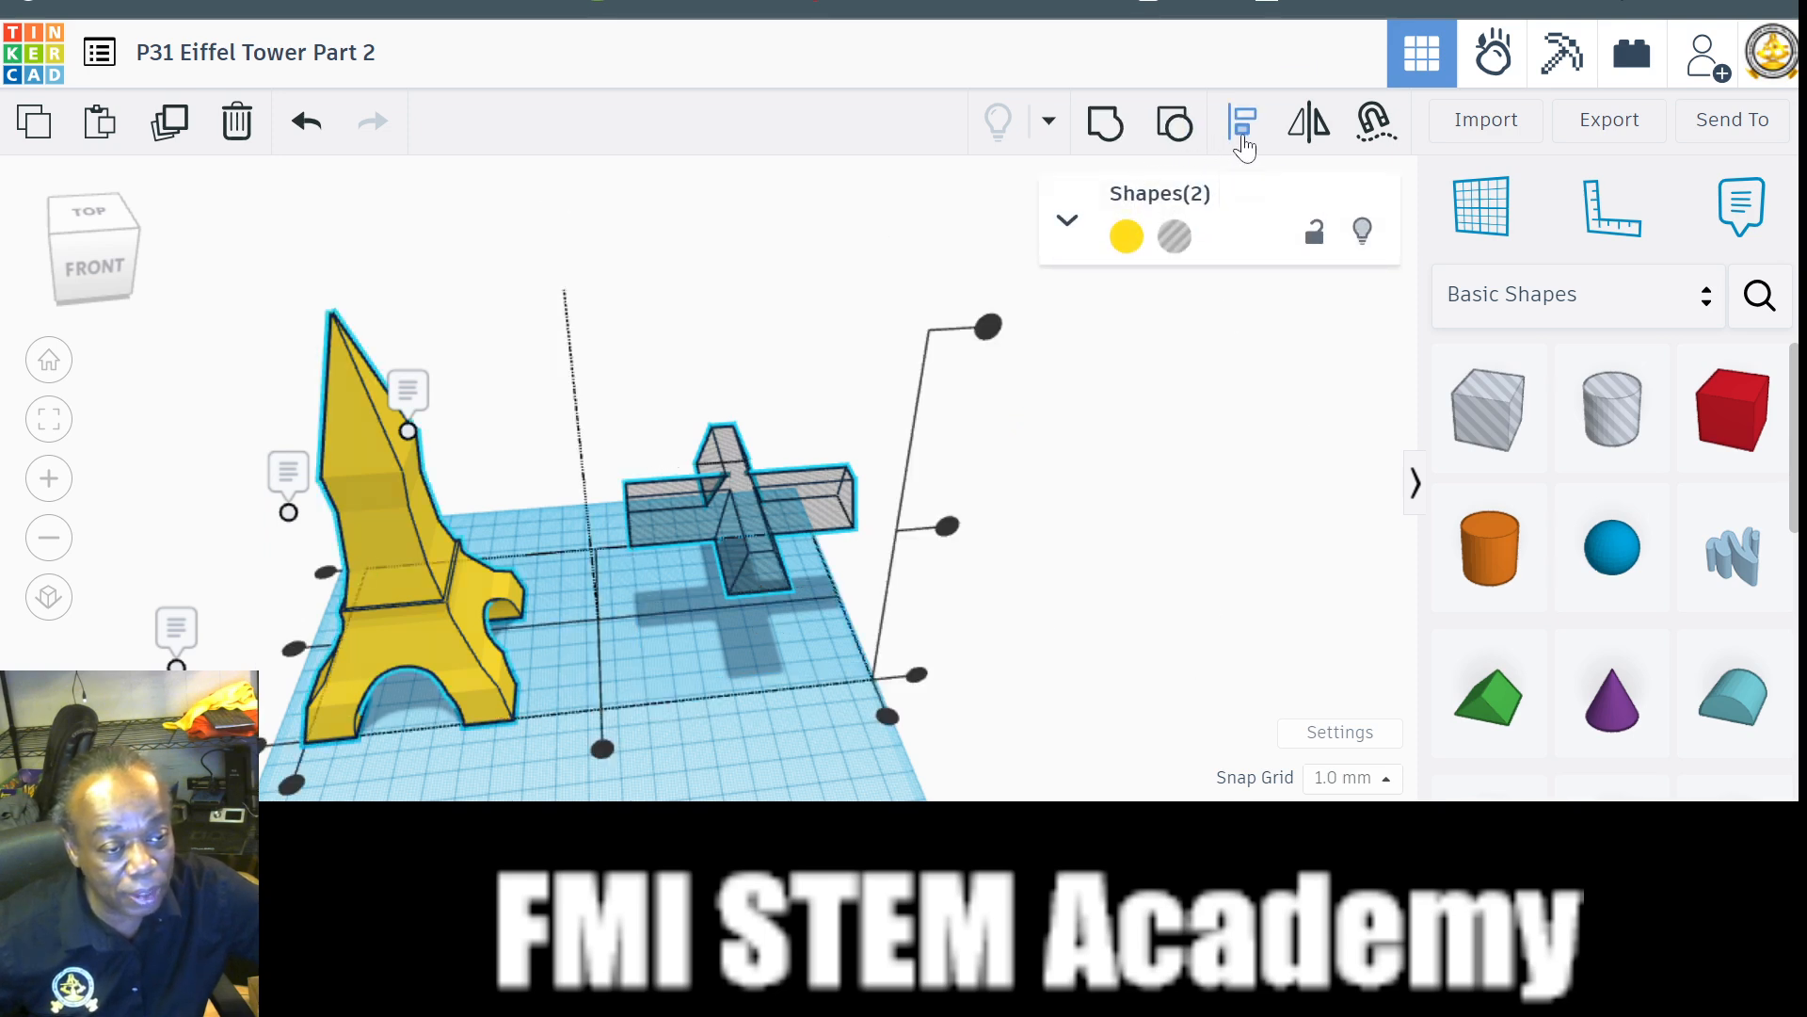
left_click(602, 747)
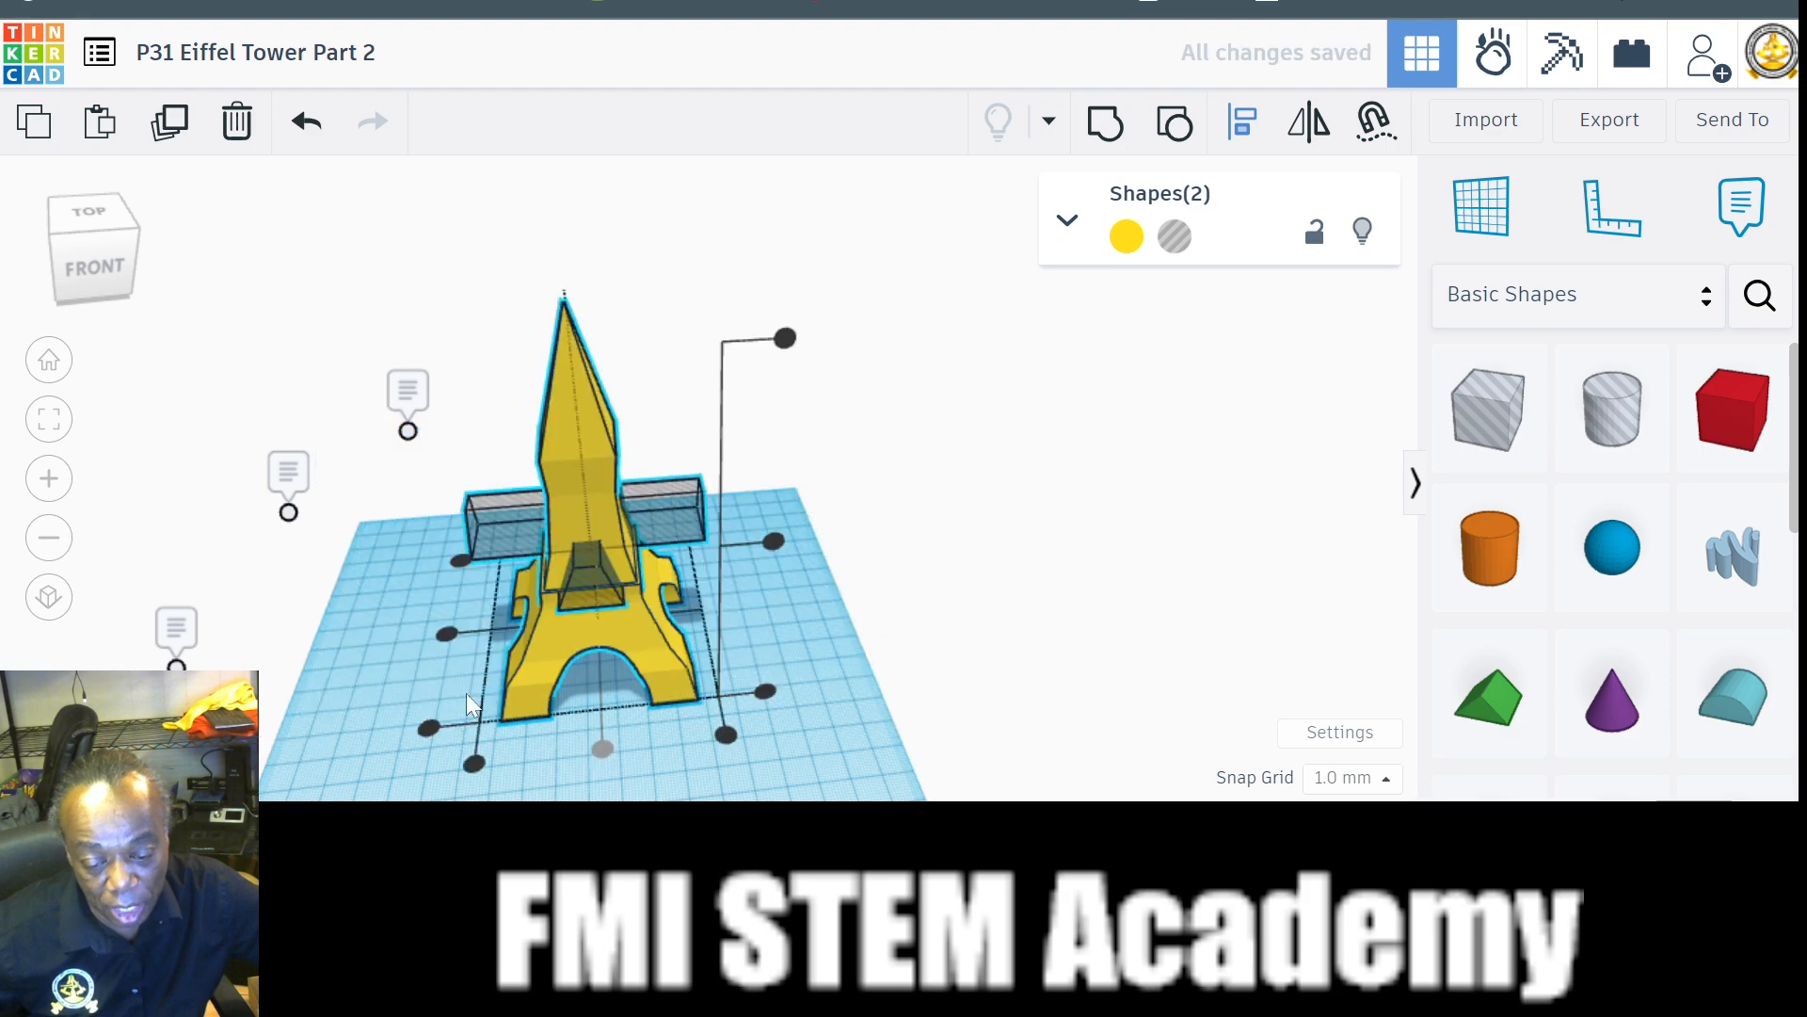
left_click(447, 631)
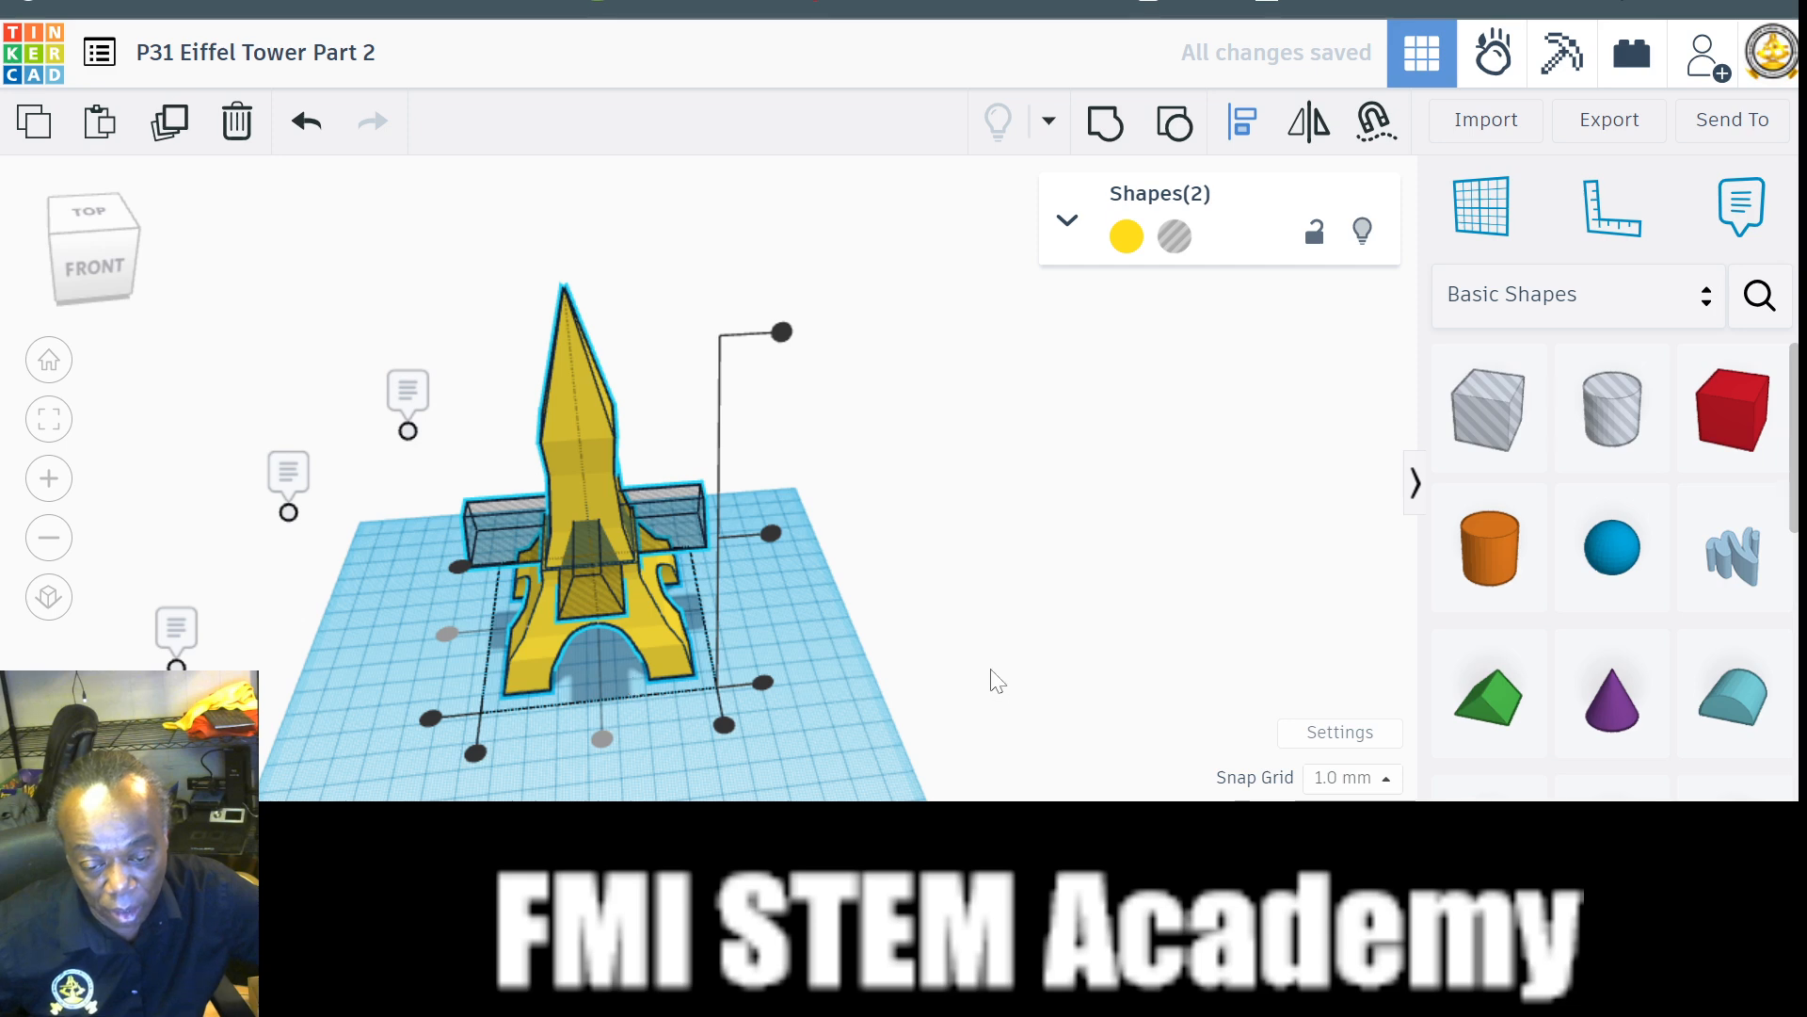
left_click(1106, 123)
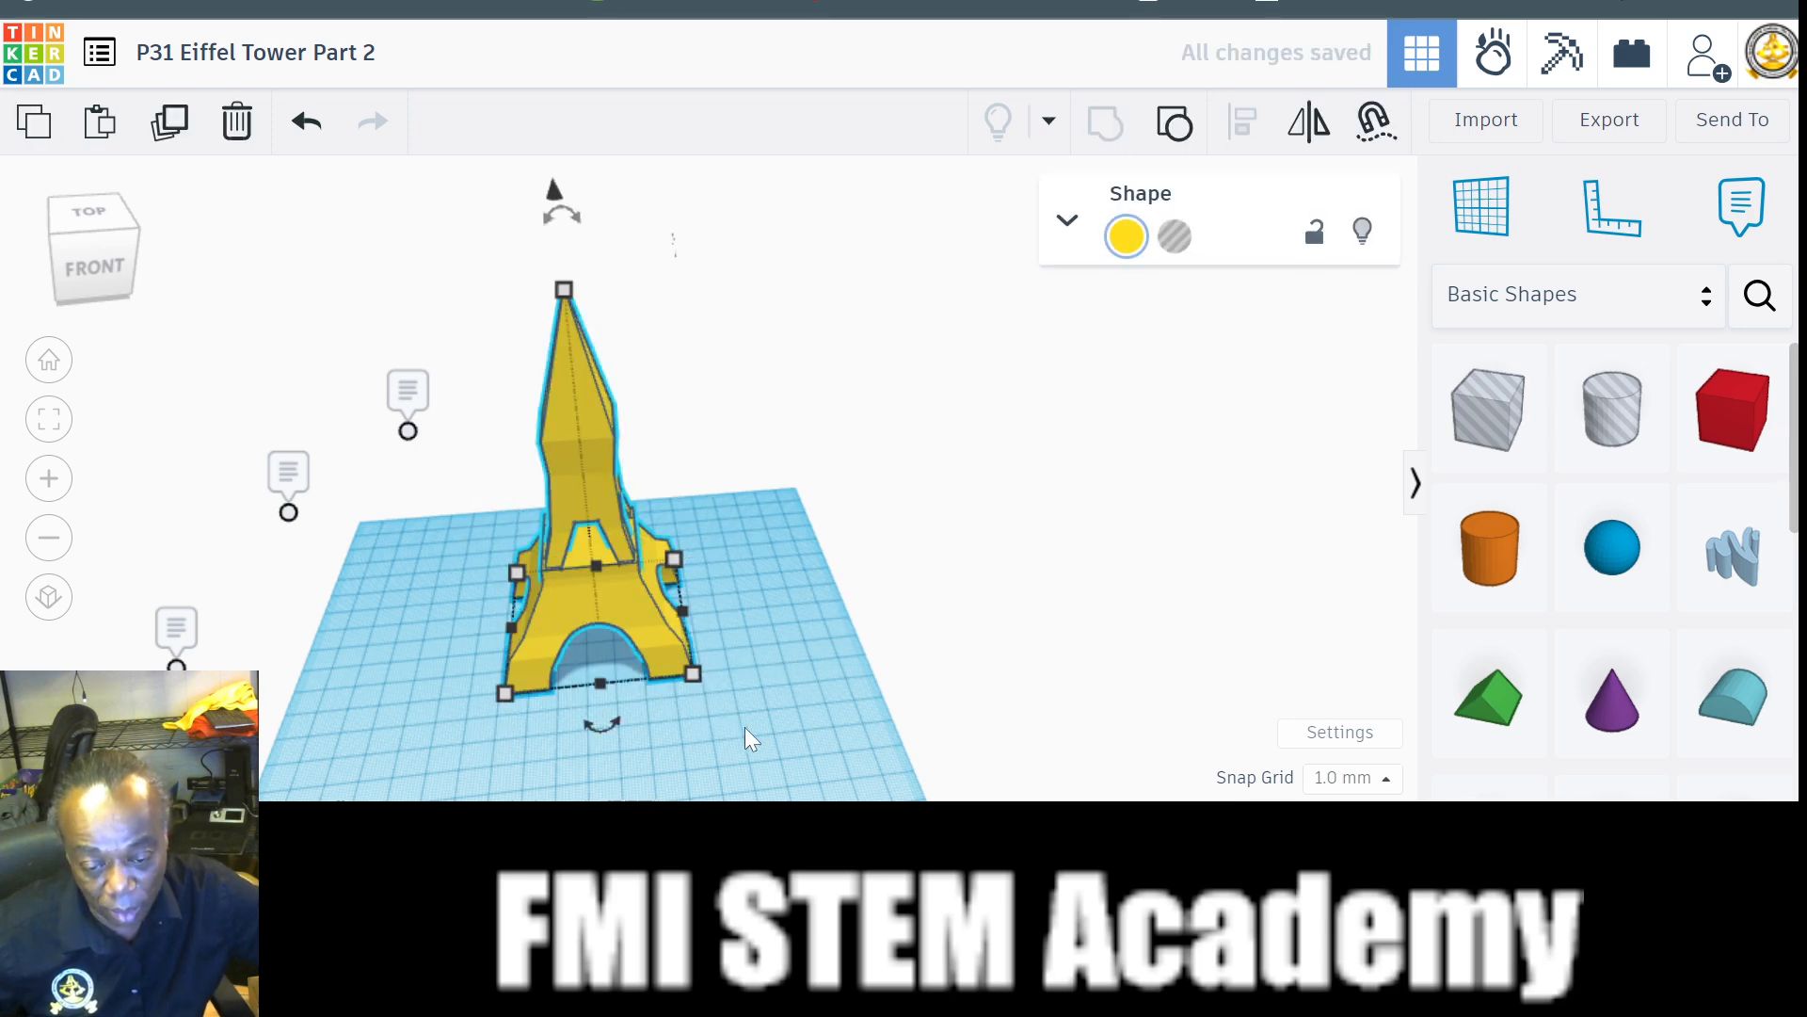
Move the tower about 52 mm to the left and place a red Box on the free workplane beside it.
mouse_move(749, 730)
right_mouse_down()
mouse_move(629, 623)
mouse_move(731, 730)
right_mouse_up()
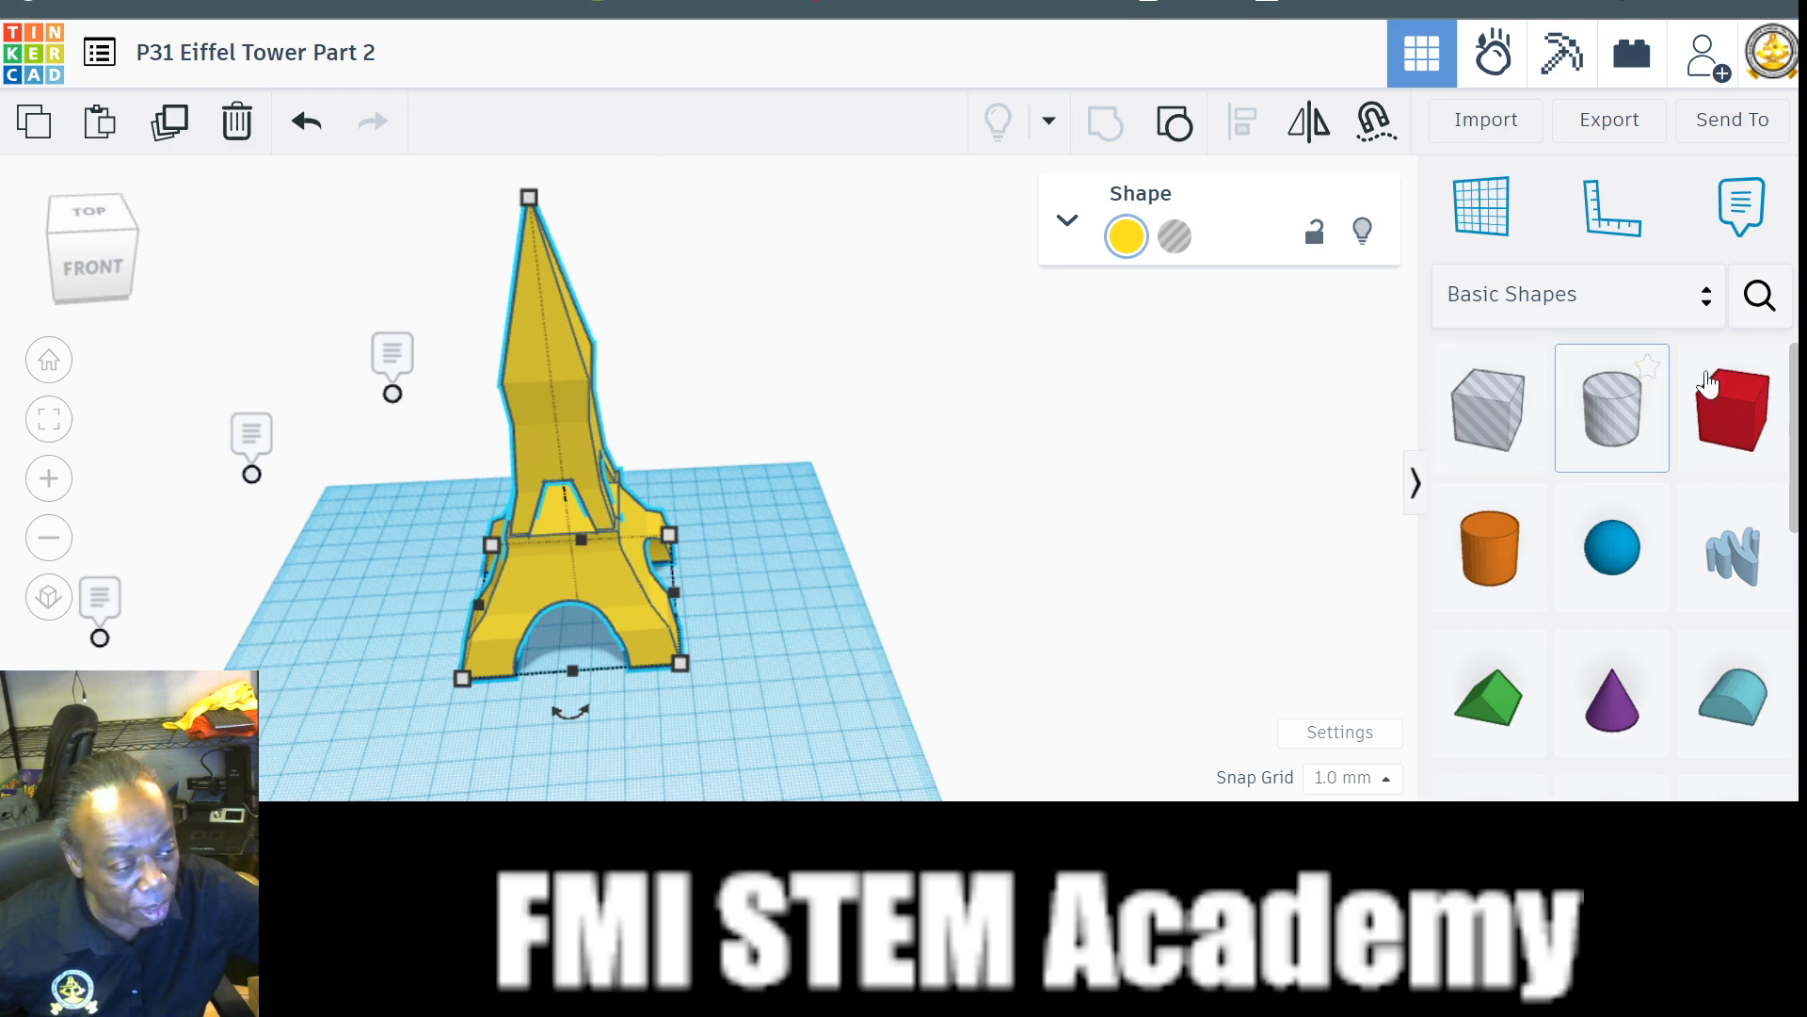
left_click_drag(538, 390, 358, 388)
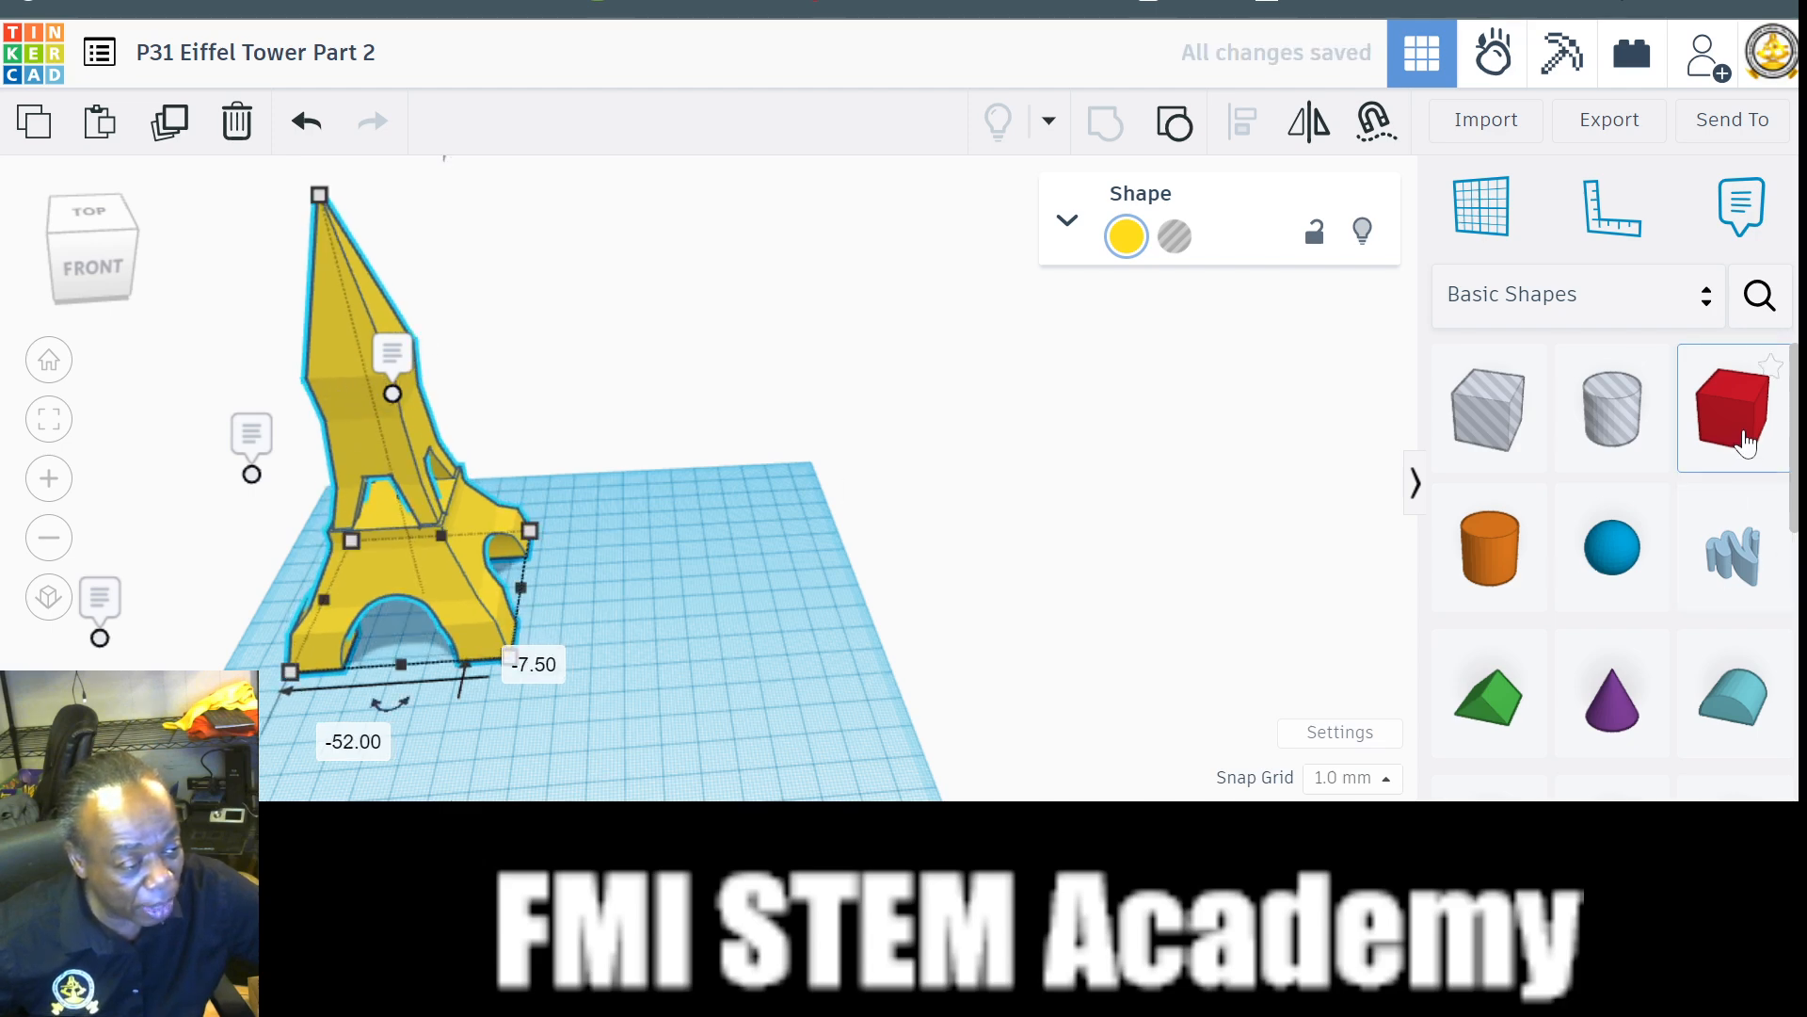
left_click_drag(1732, 409, 701, 580)
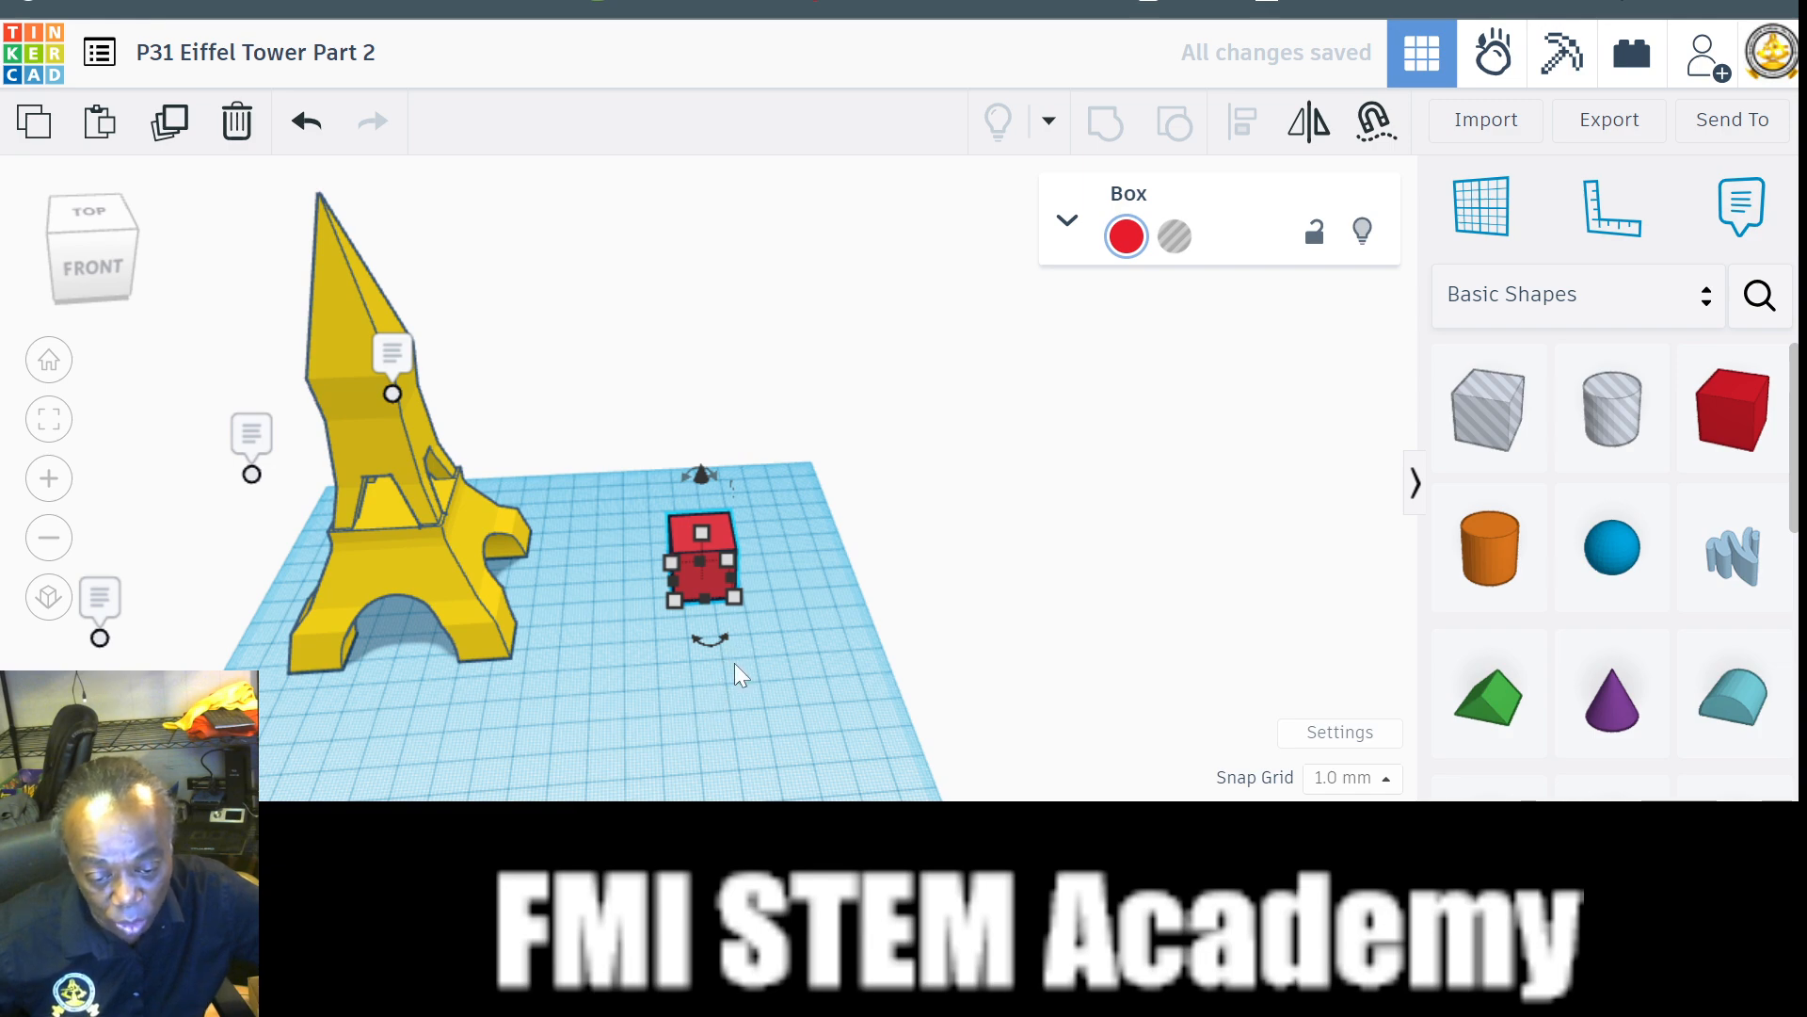
Shift the red box slightly back on the workplane and set its width to 22 mm.
key("f")
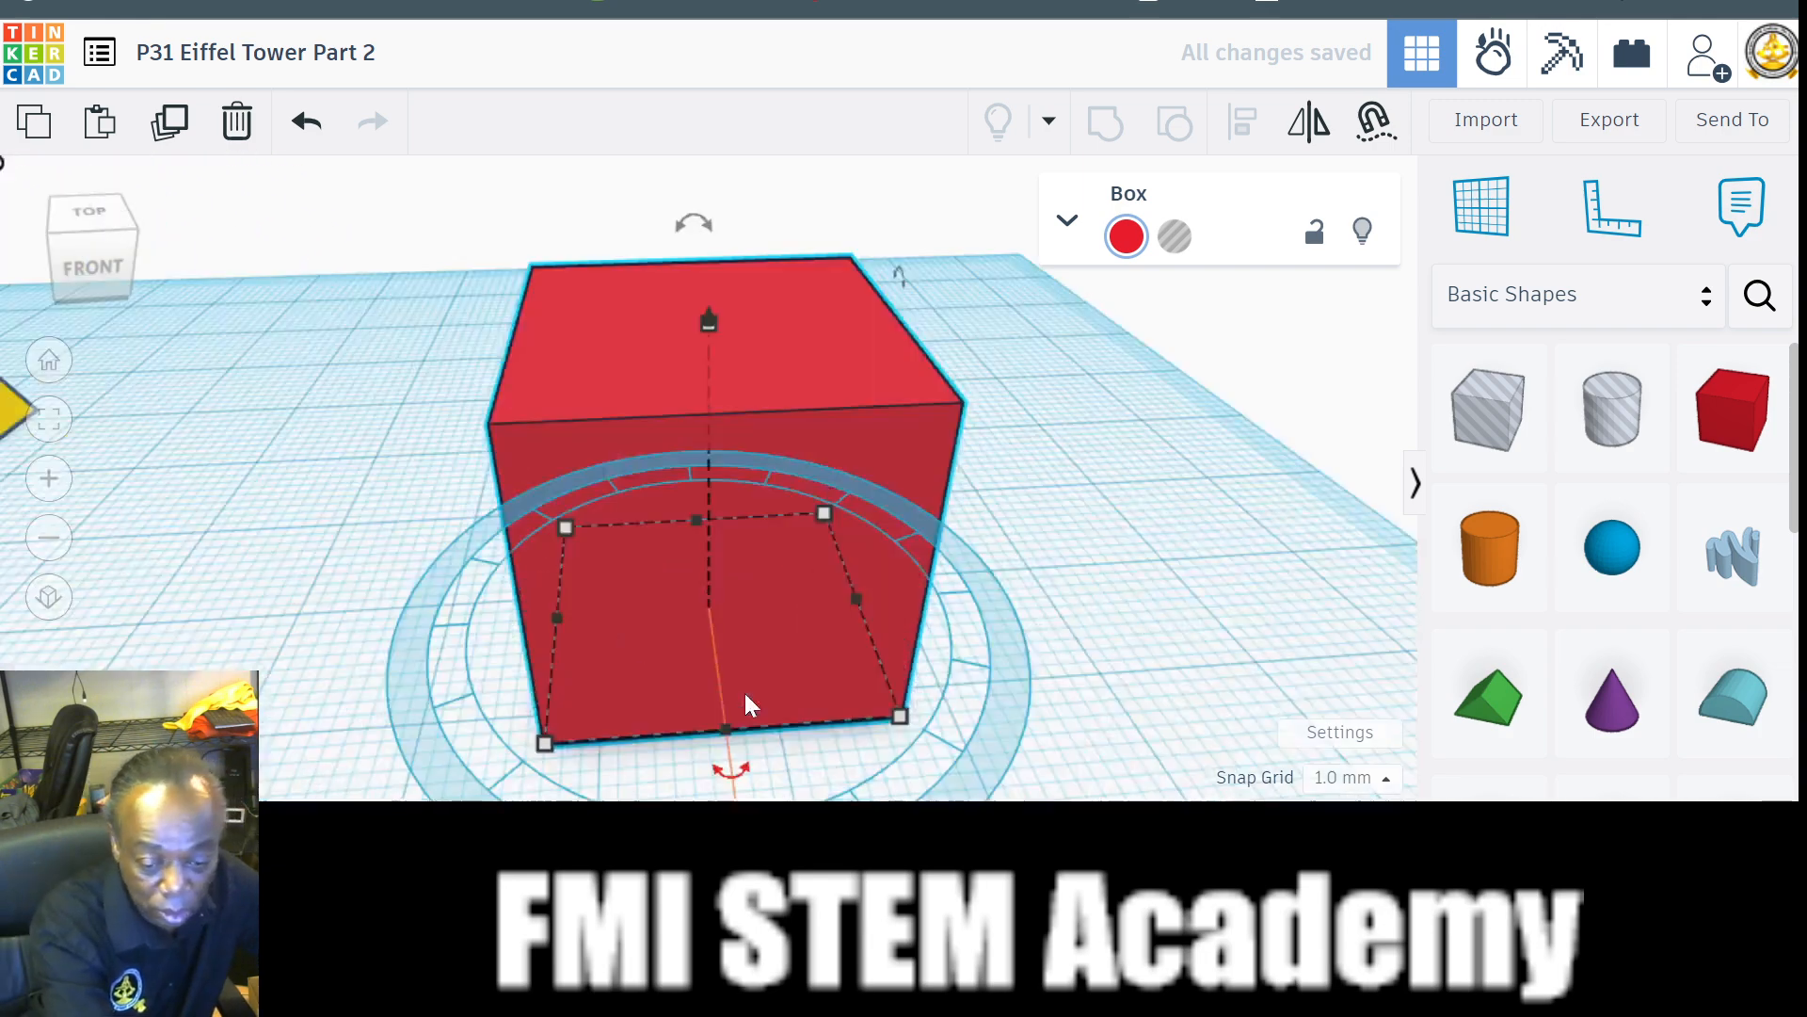
scroll(743, 693, "down", 1)
scroll(800, 703, "down", 1)
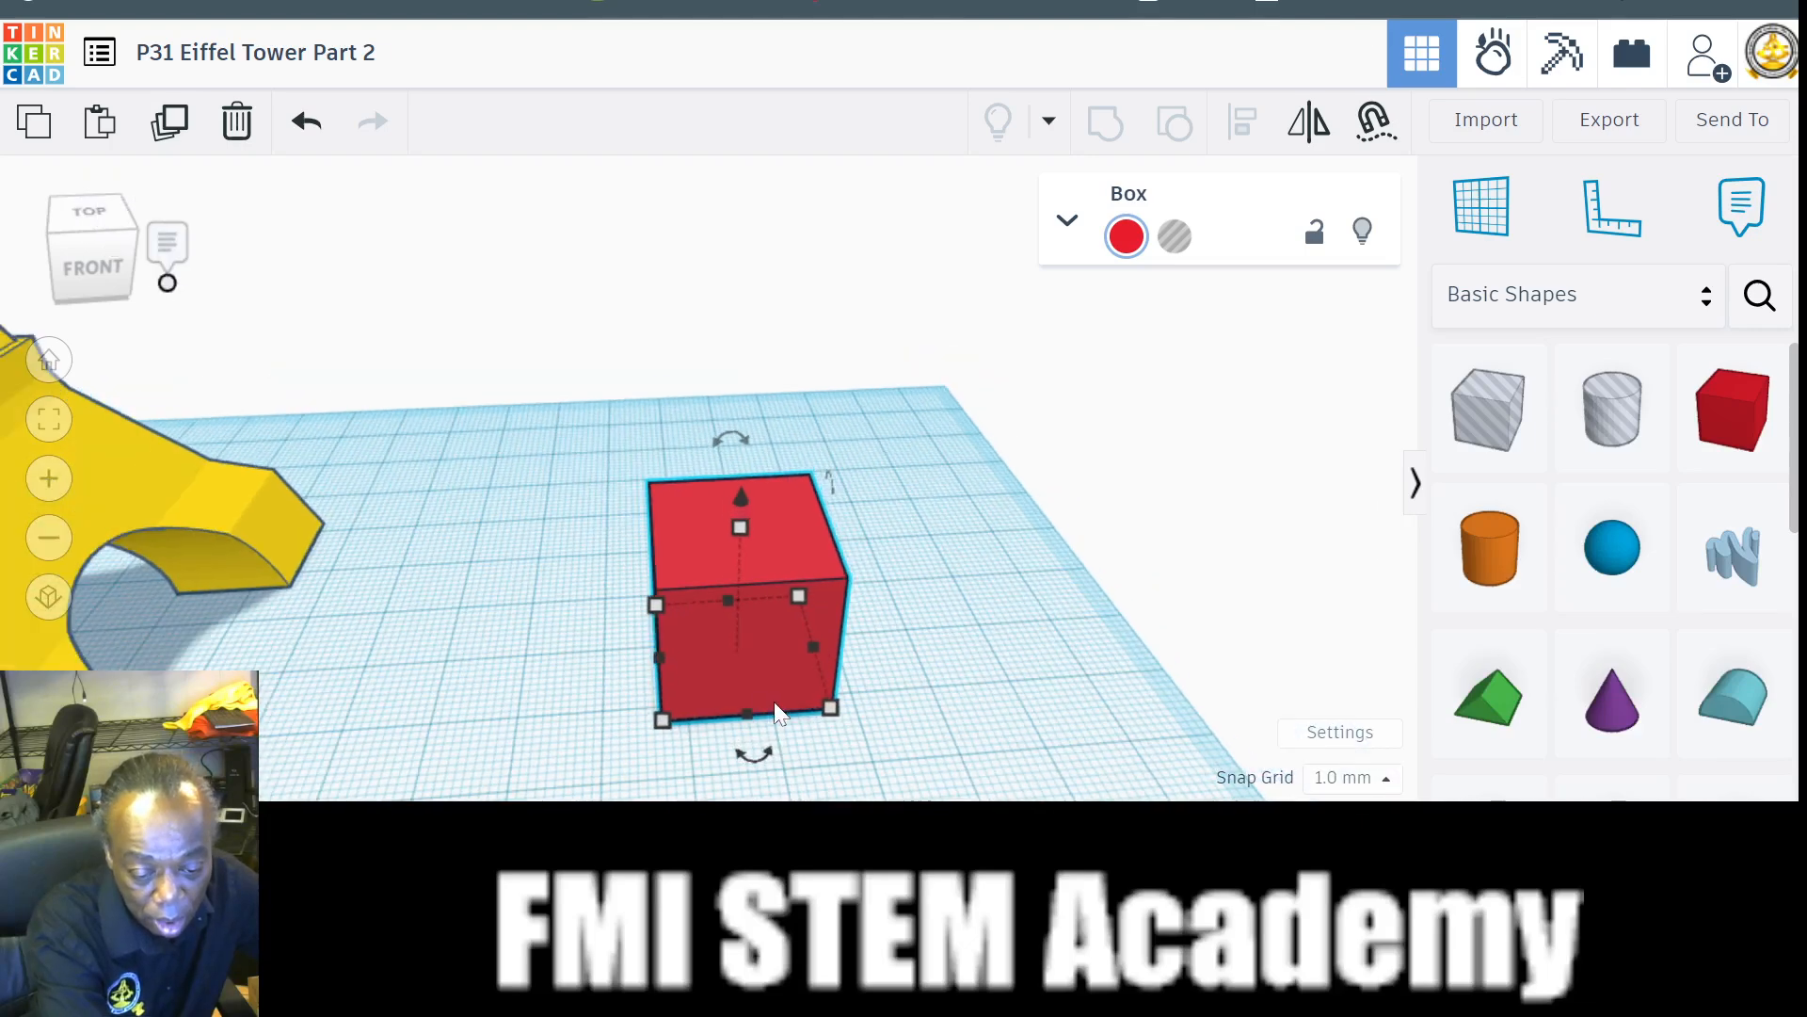
right_click_drag(637, 759, 507, 677)
mouse_move(844, 752)
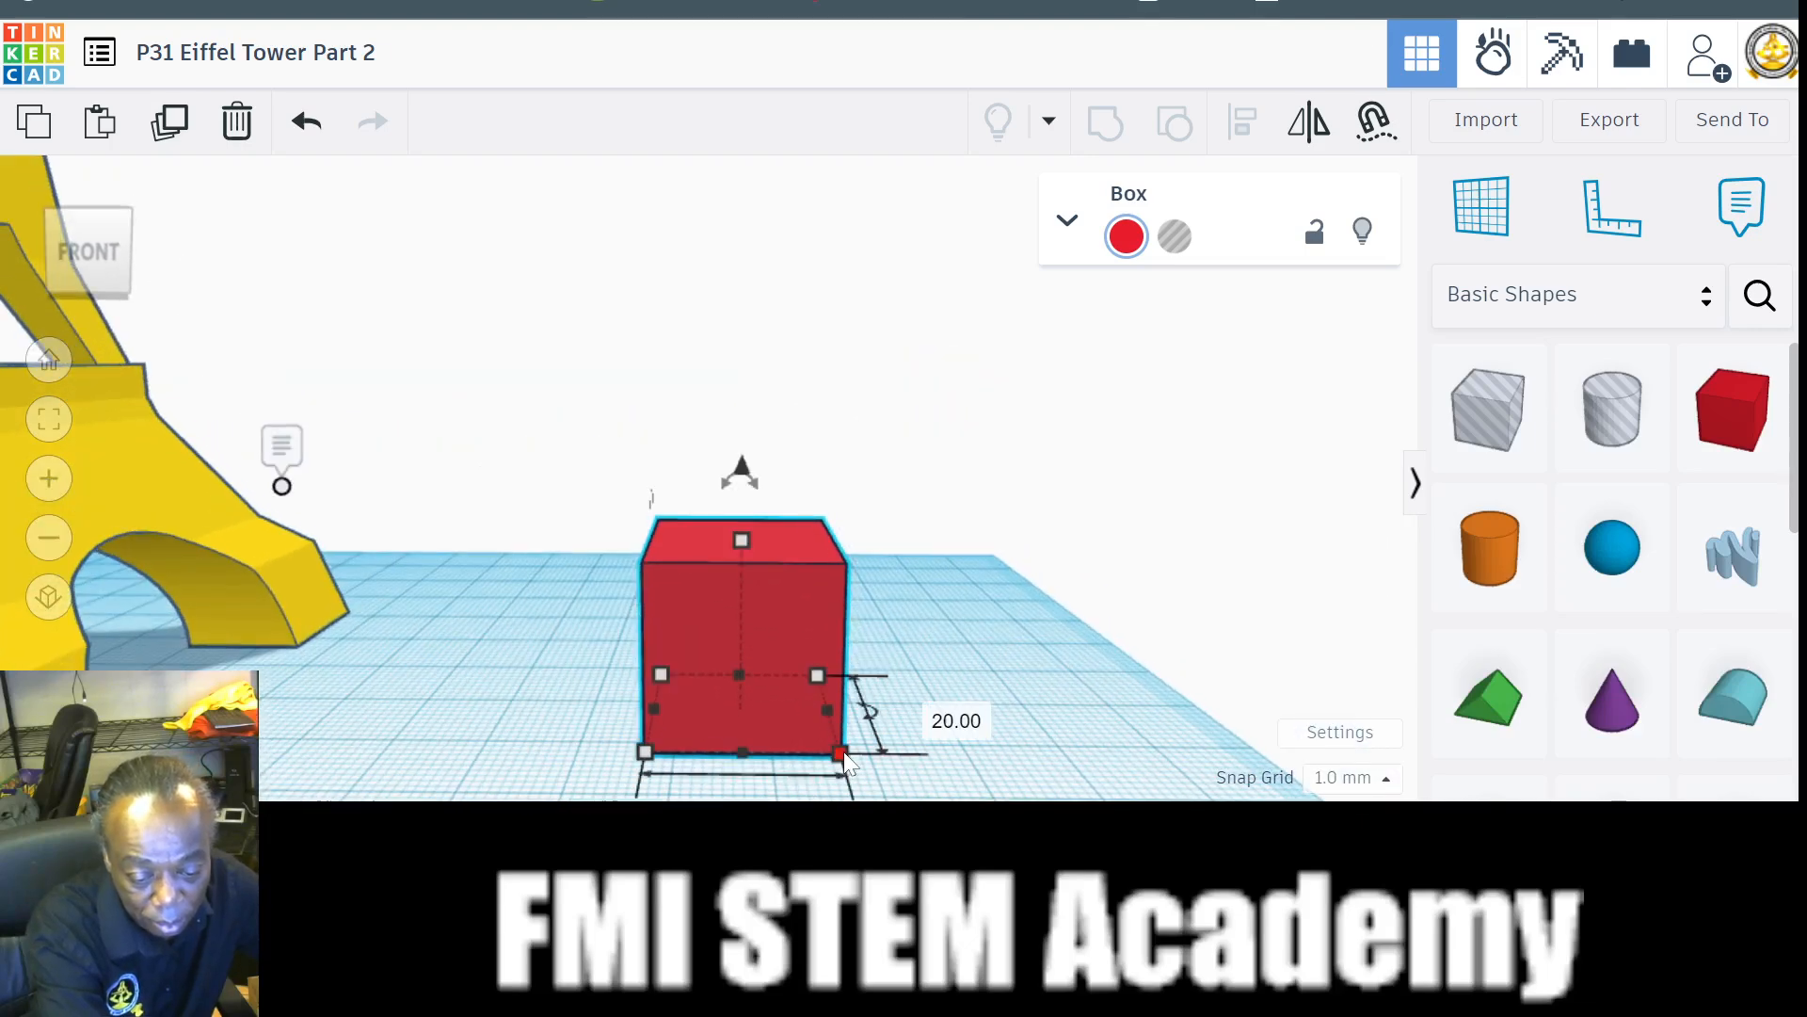
scroll(824, 779, "down", 3)
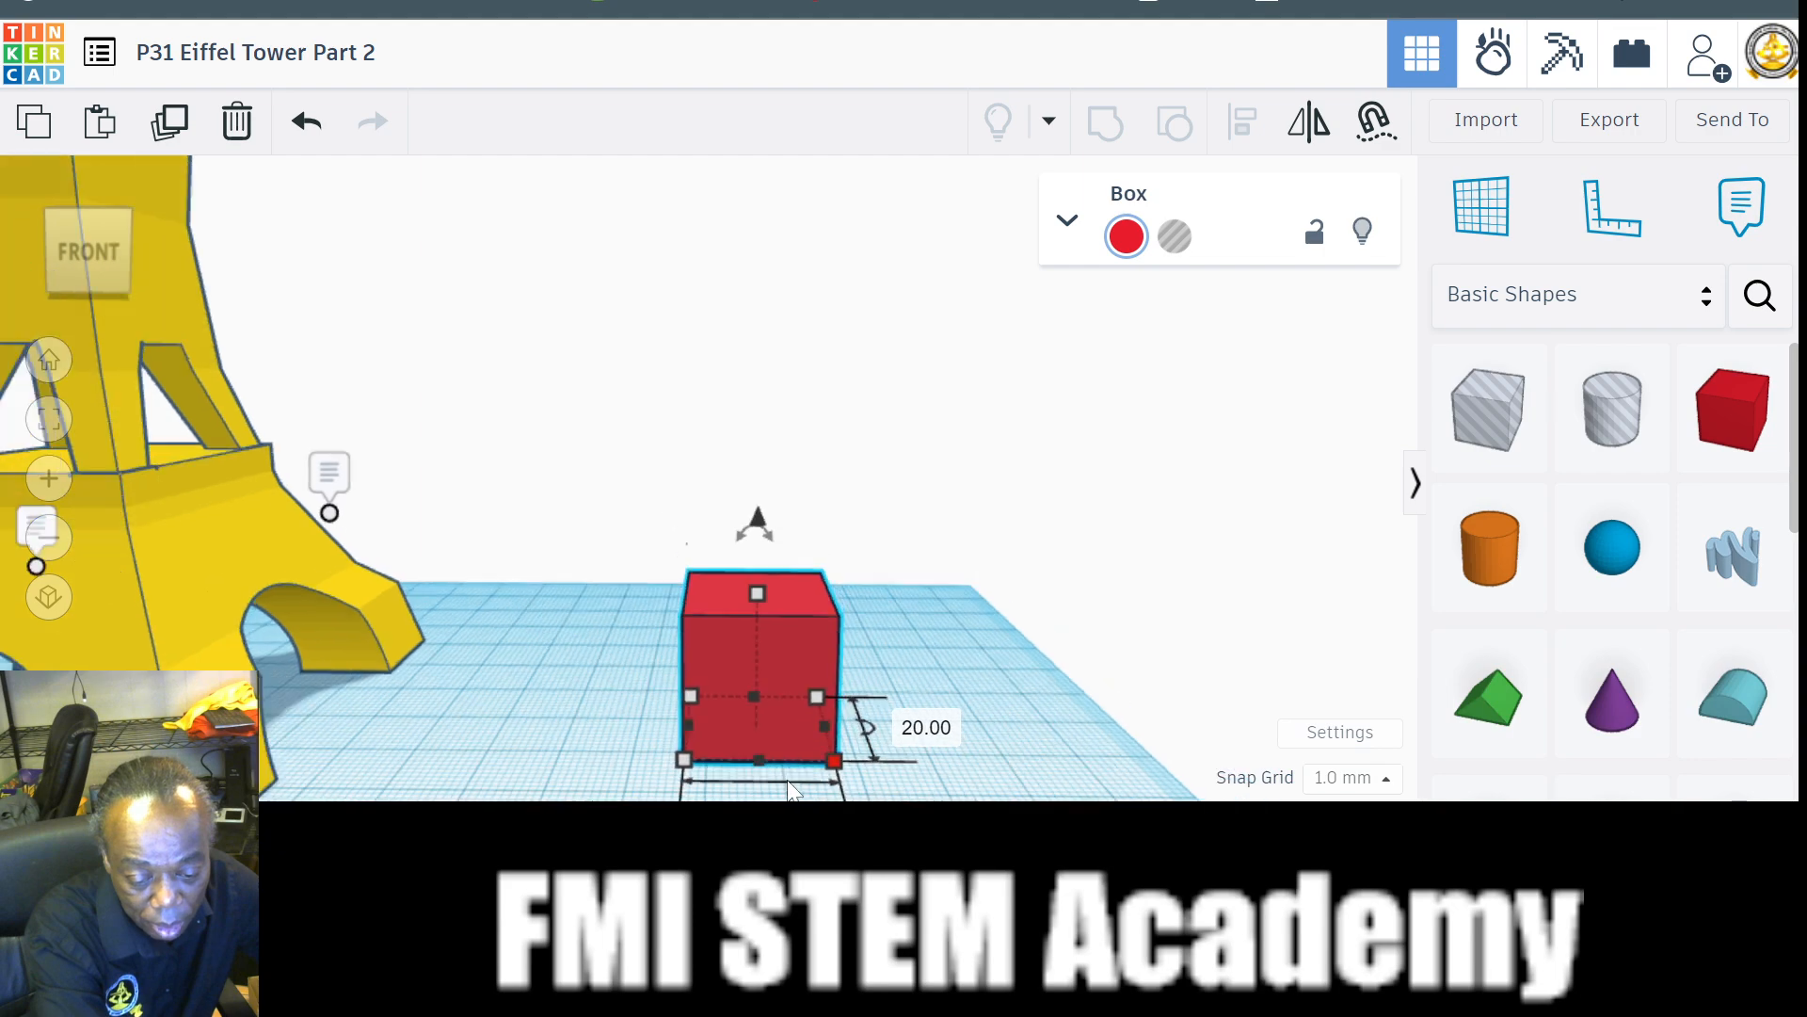
scroll(775, 776, "down", 1)
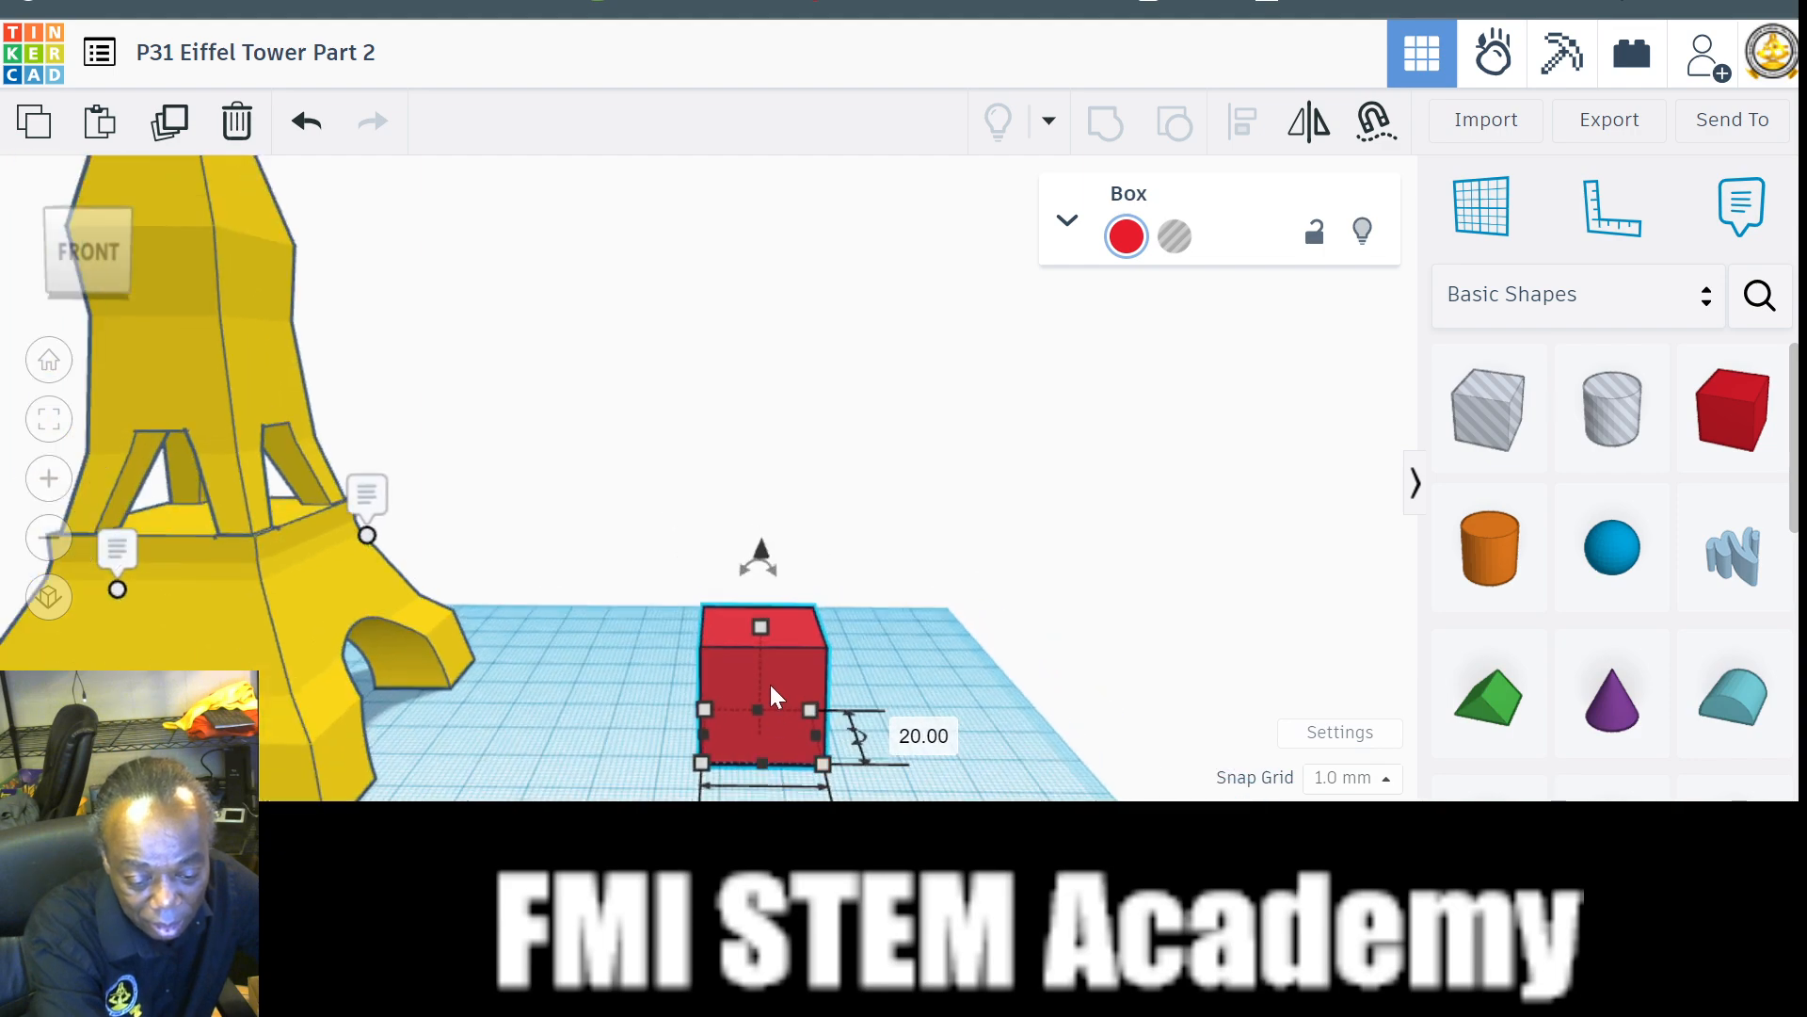
left_click_drag(770, 695, 766, 650)
mouse_move(814, 710)
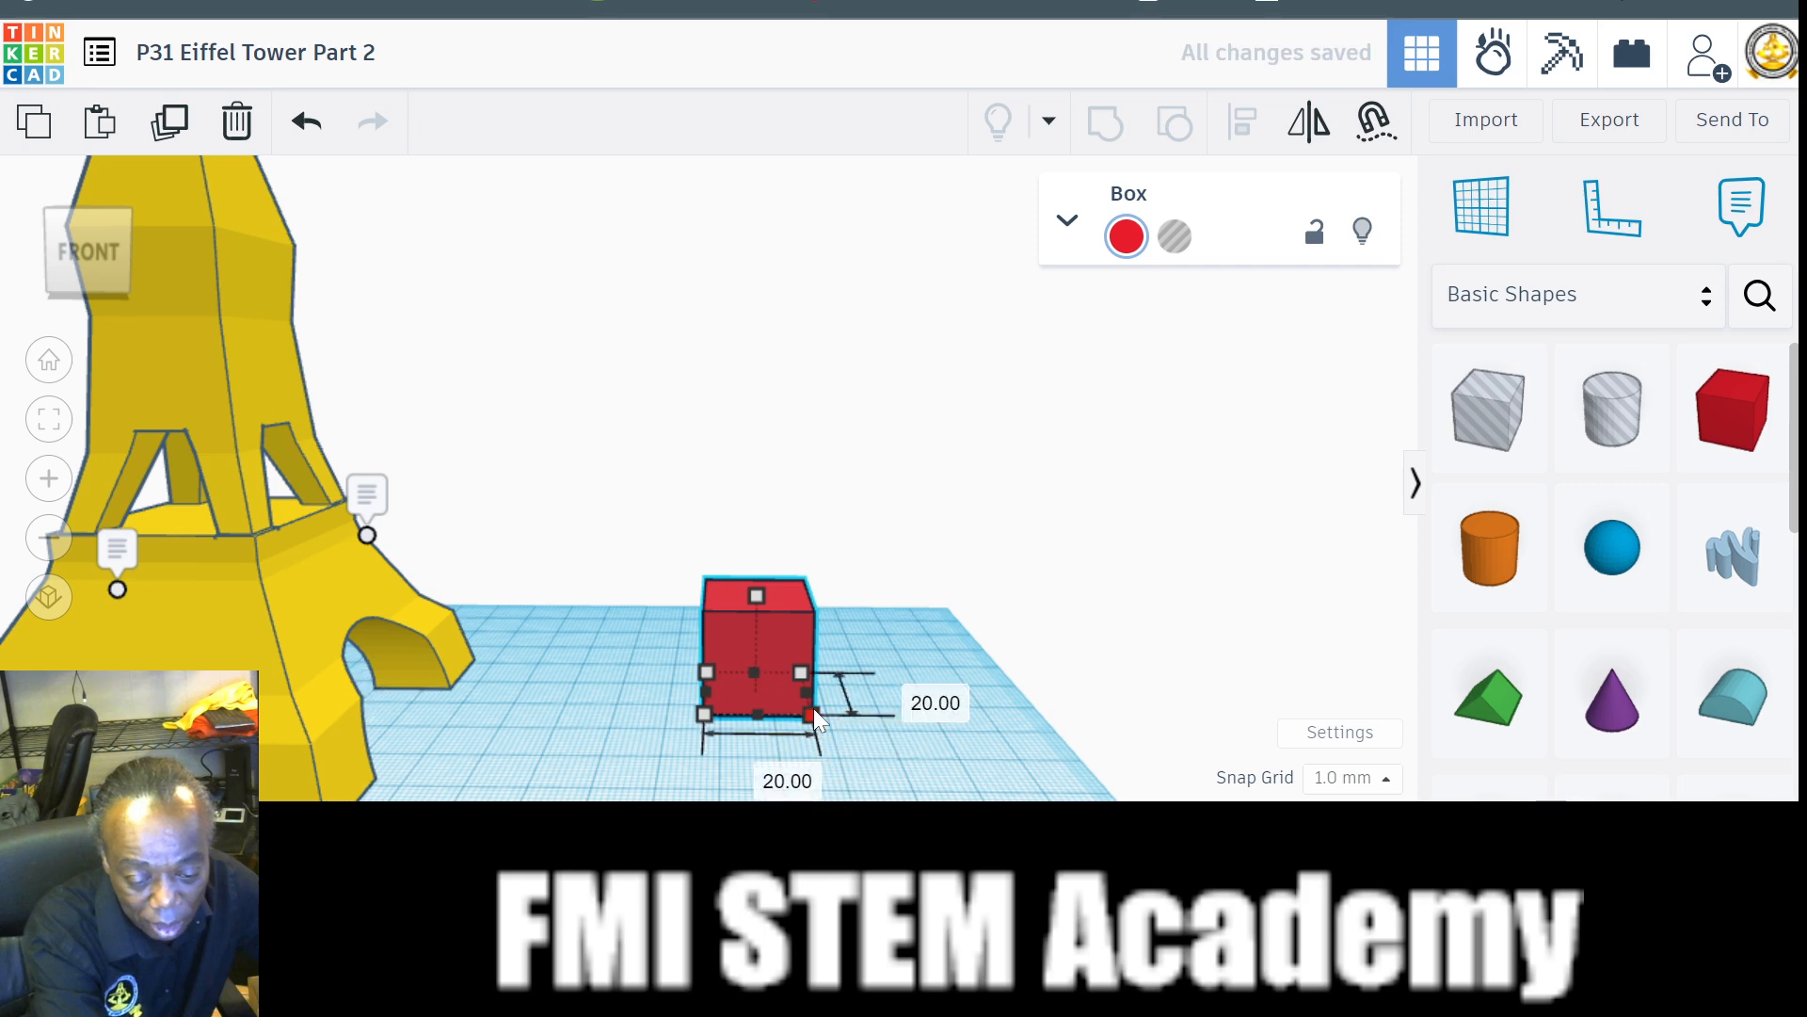
left_click(763, 769)
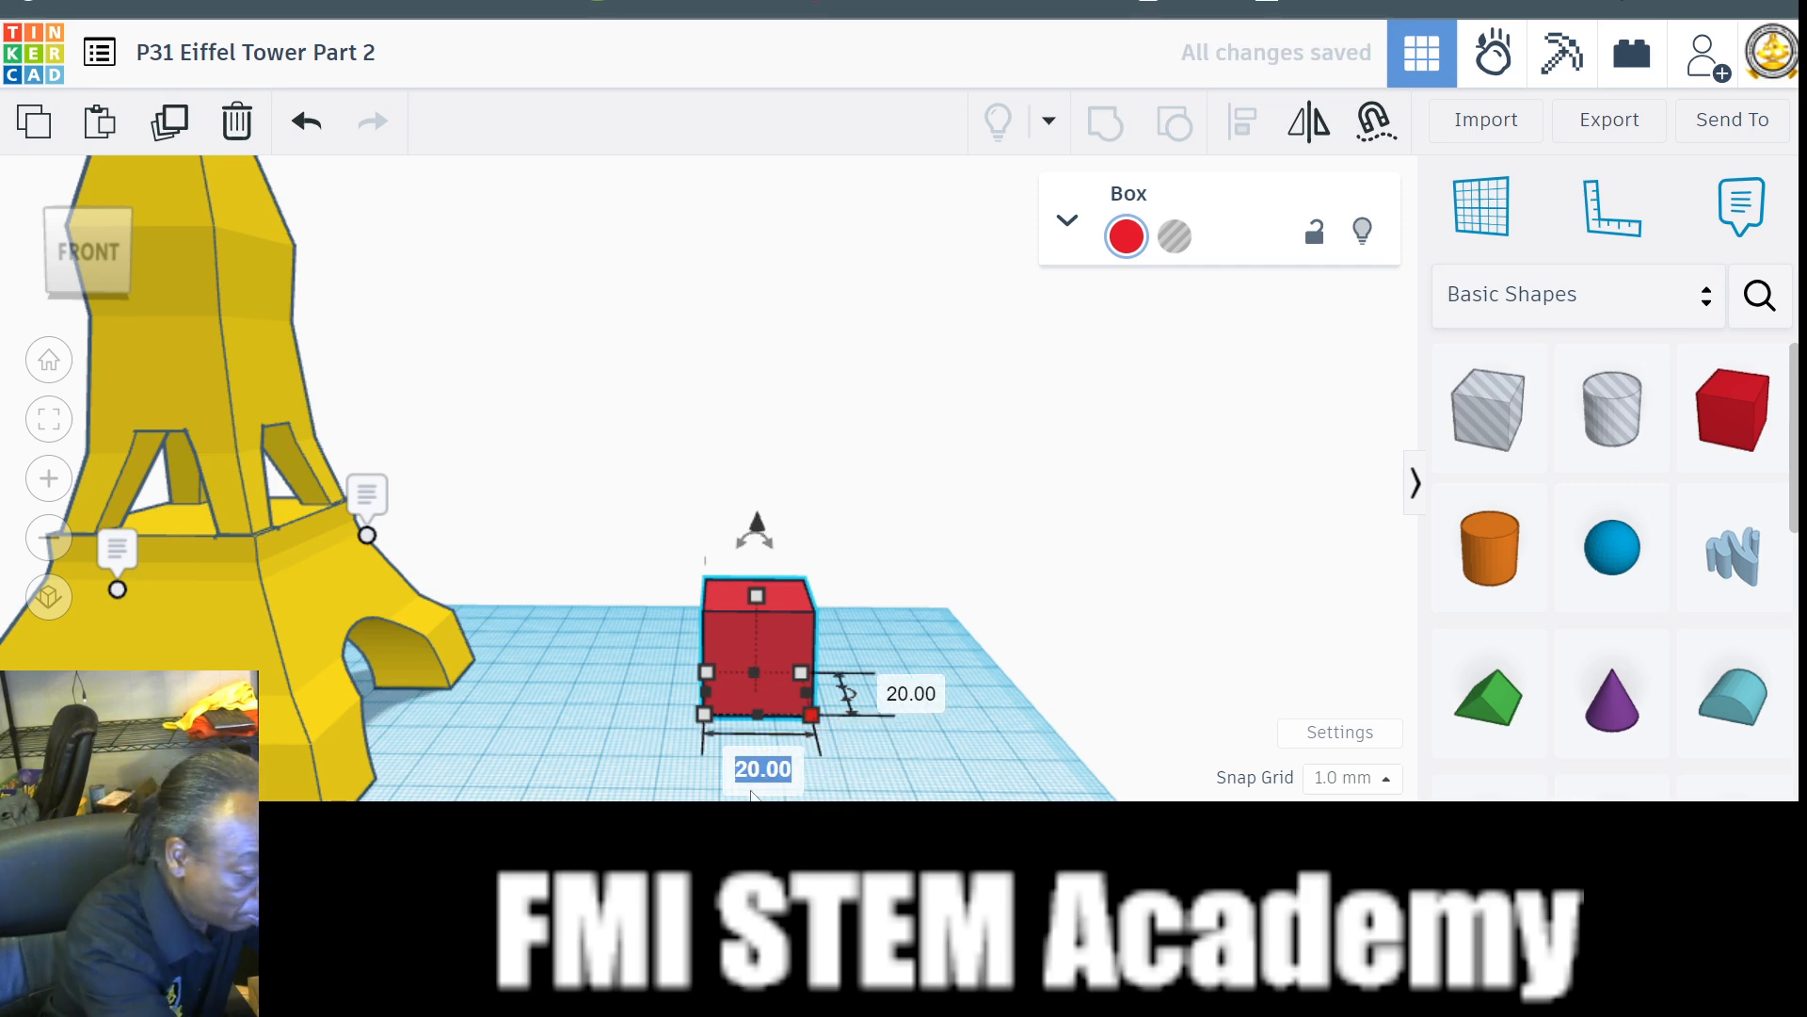
type("22")
key("Return")
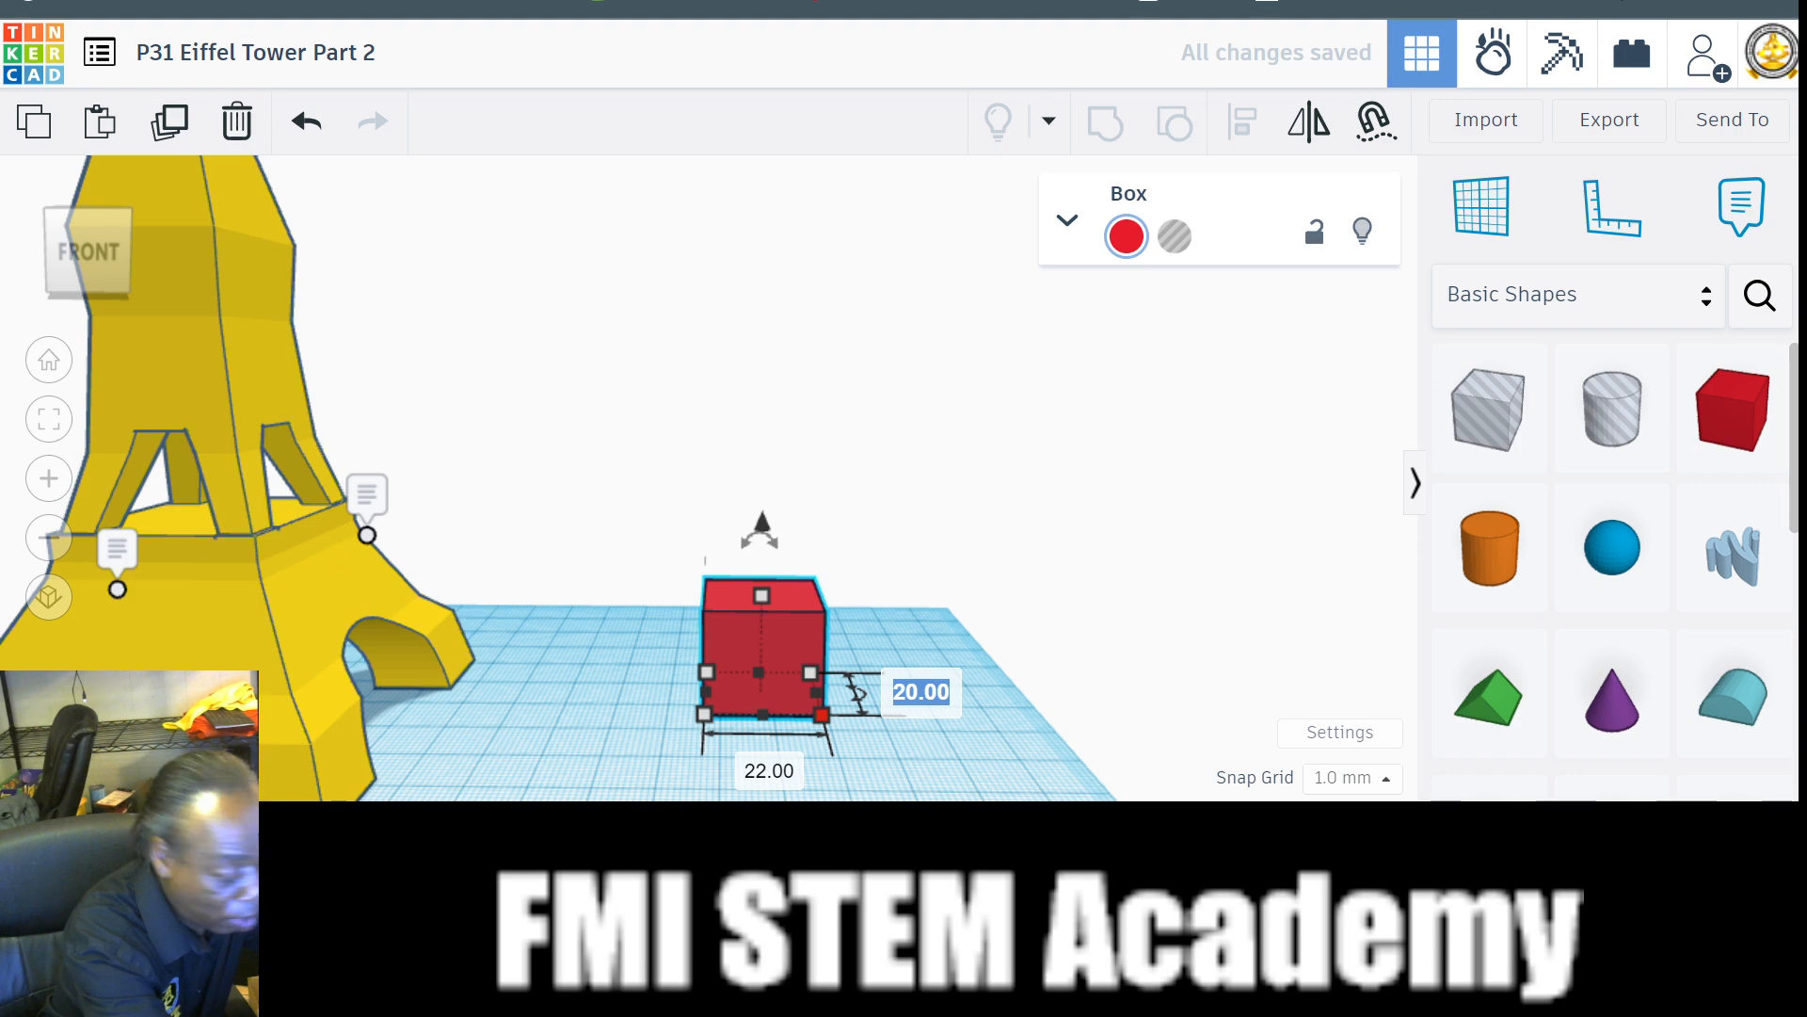
Set the red box's depth to 22 mm and its height to 4 mm.
left_click(901, 720)
type("22")
key("Return")
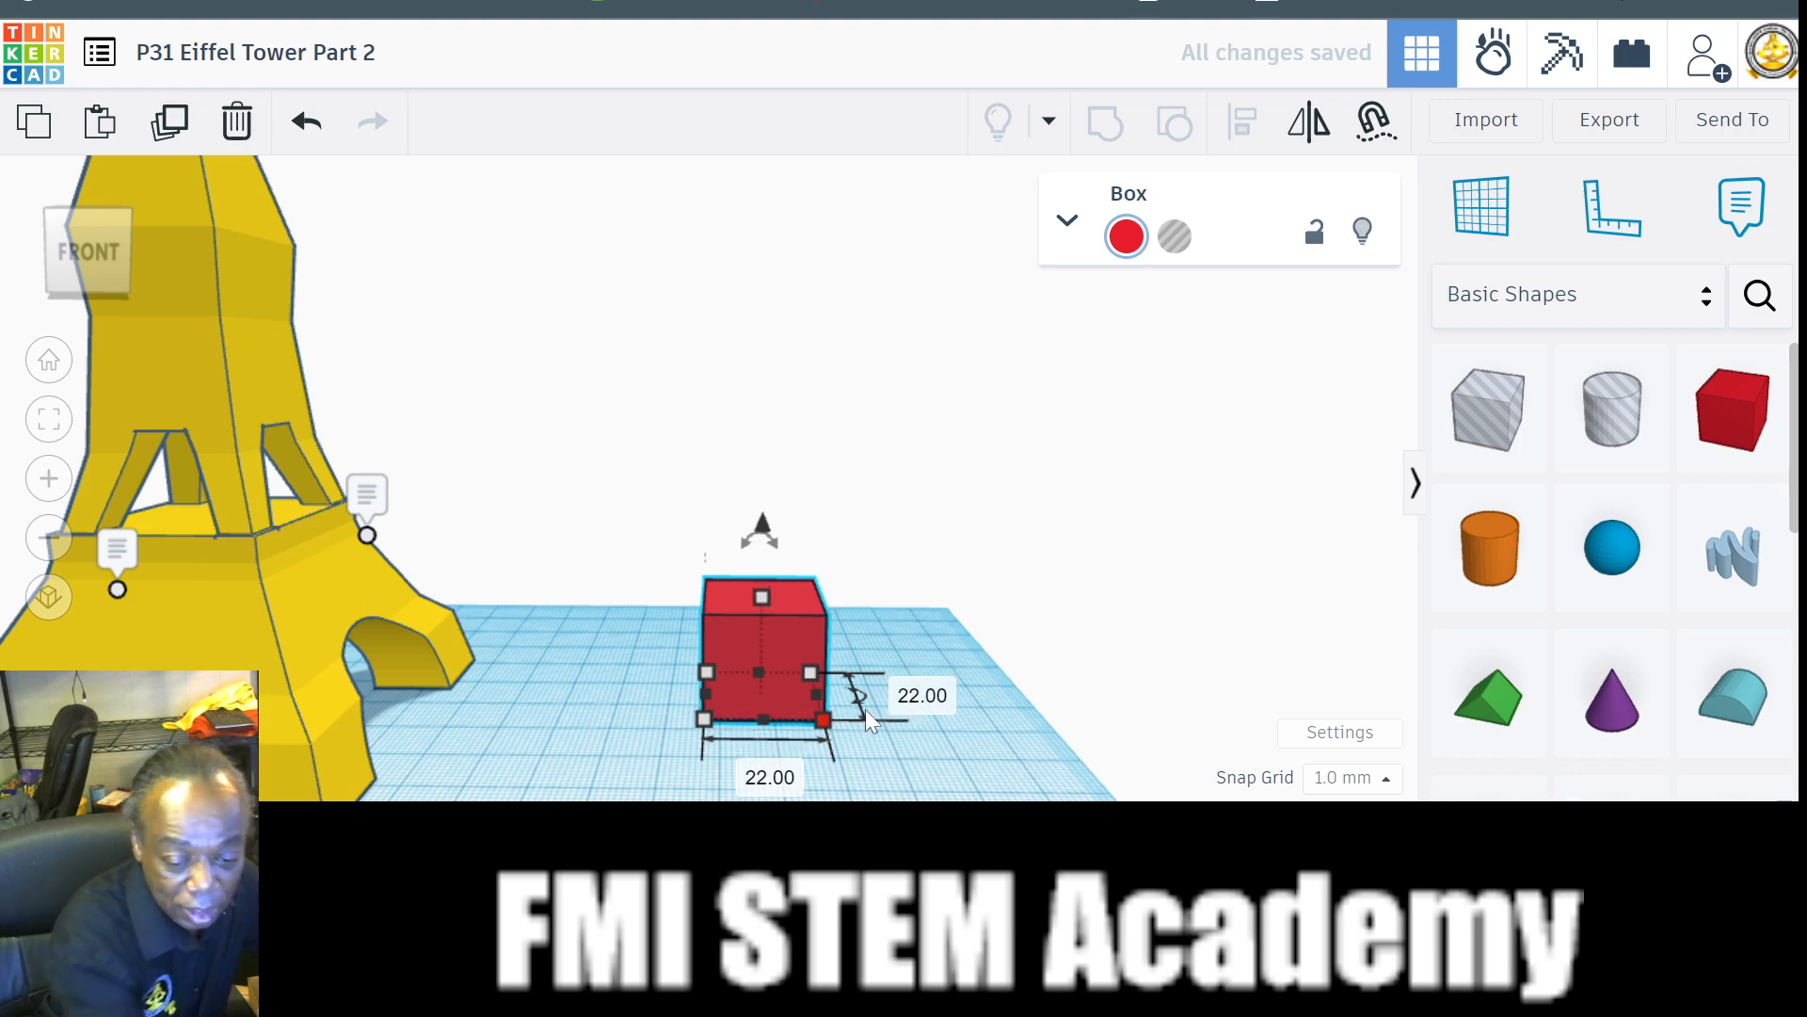
mouse_move(761, 597)
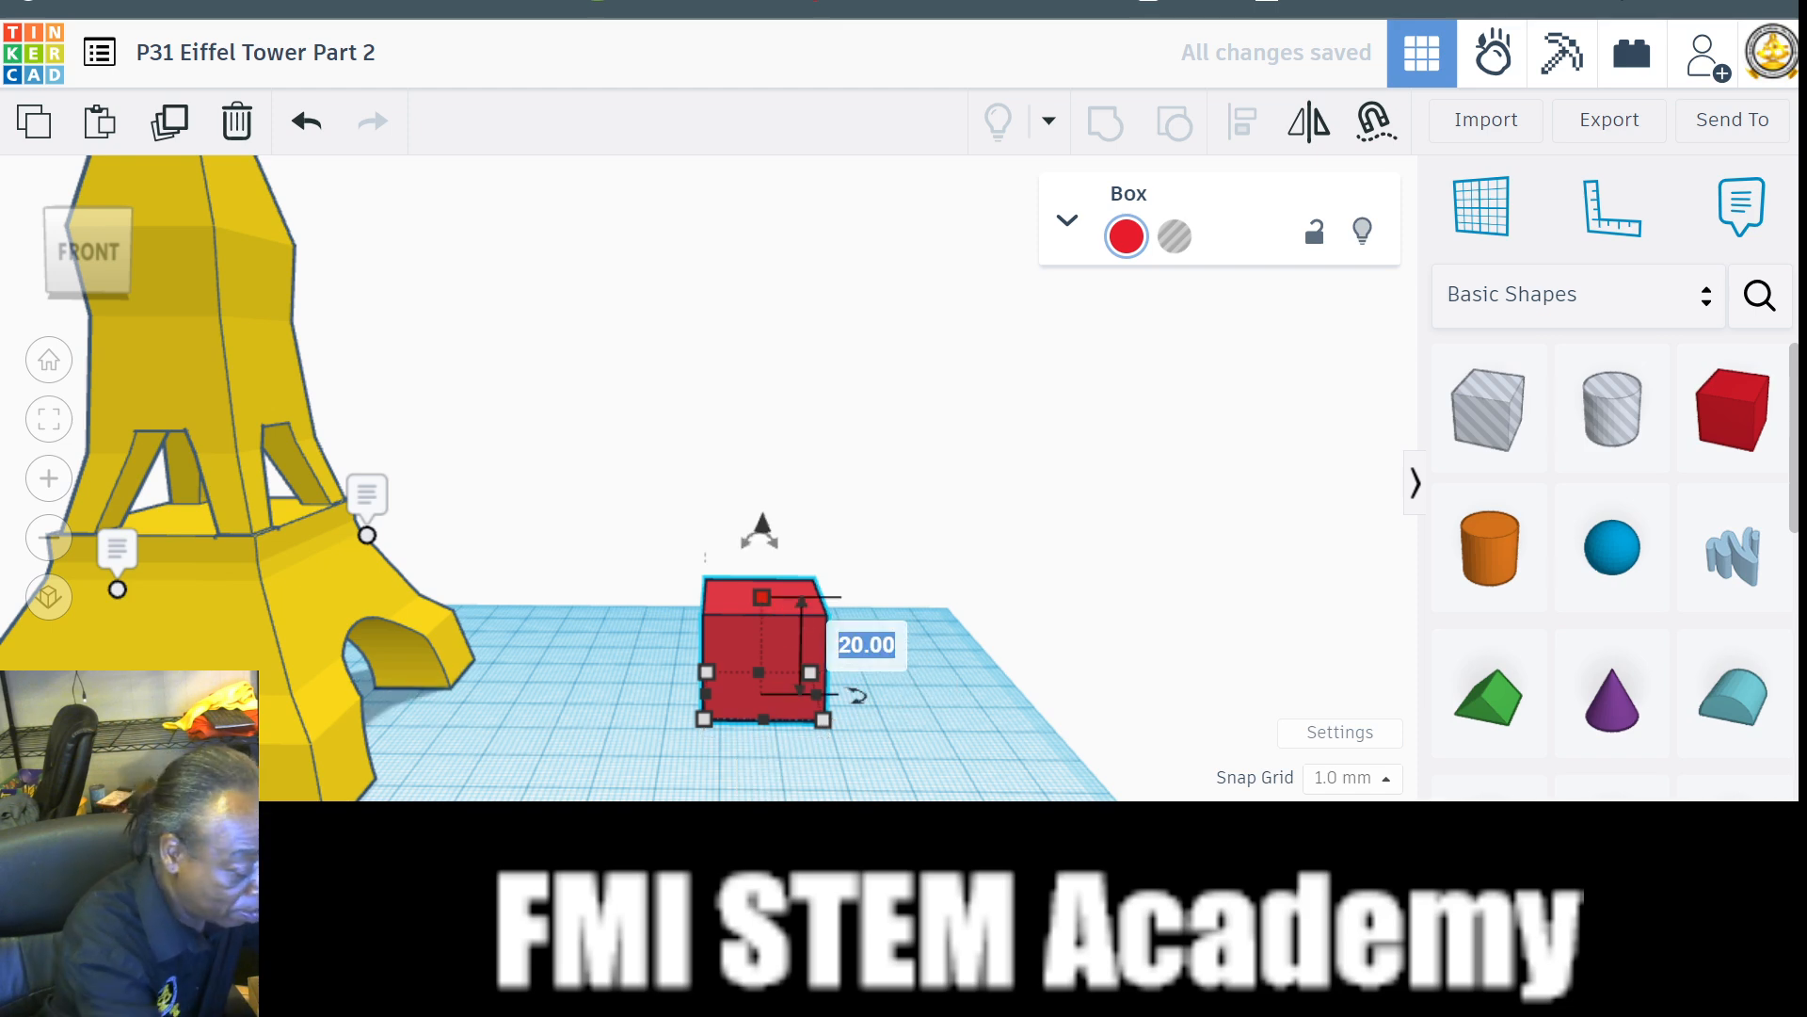
type("4")
key("Return")
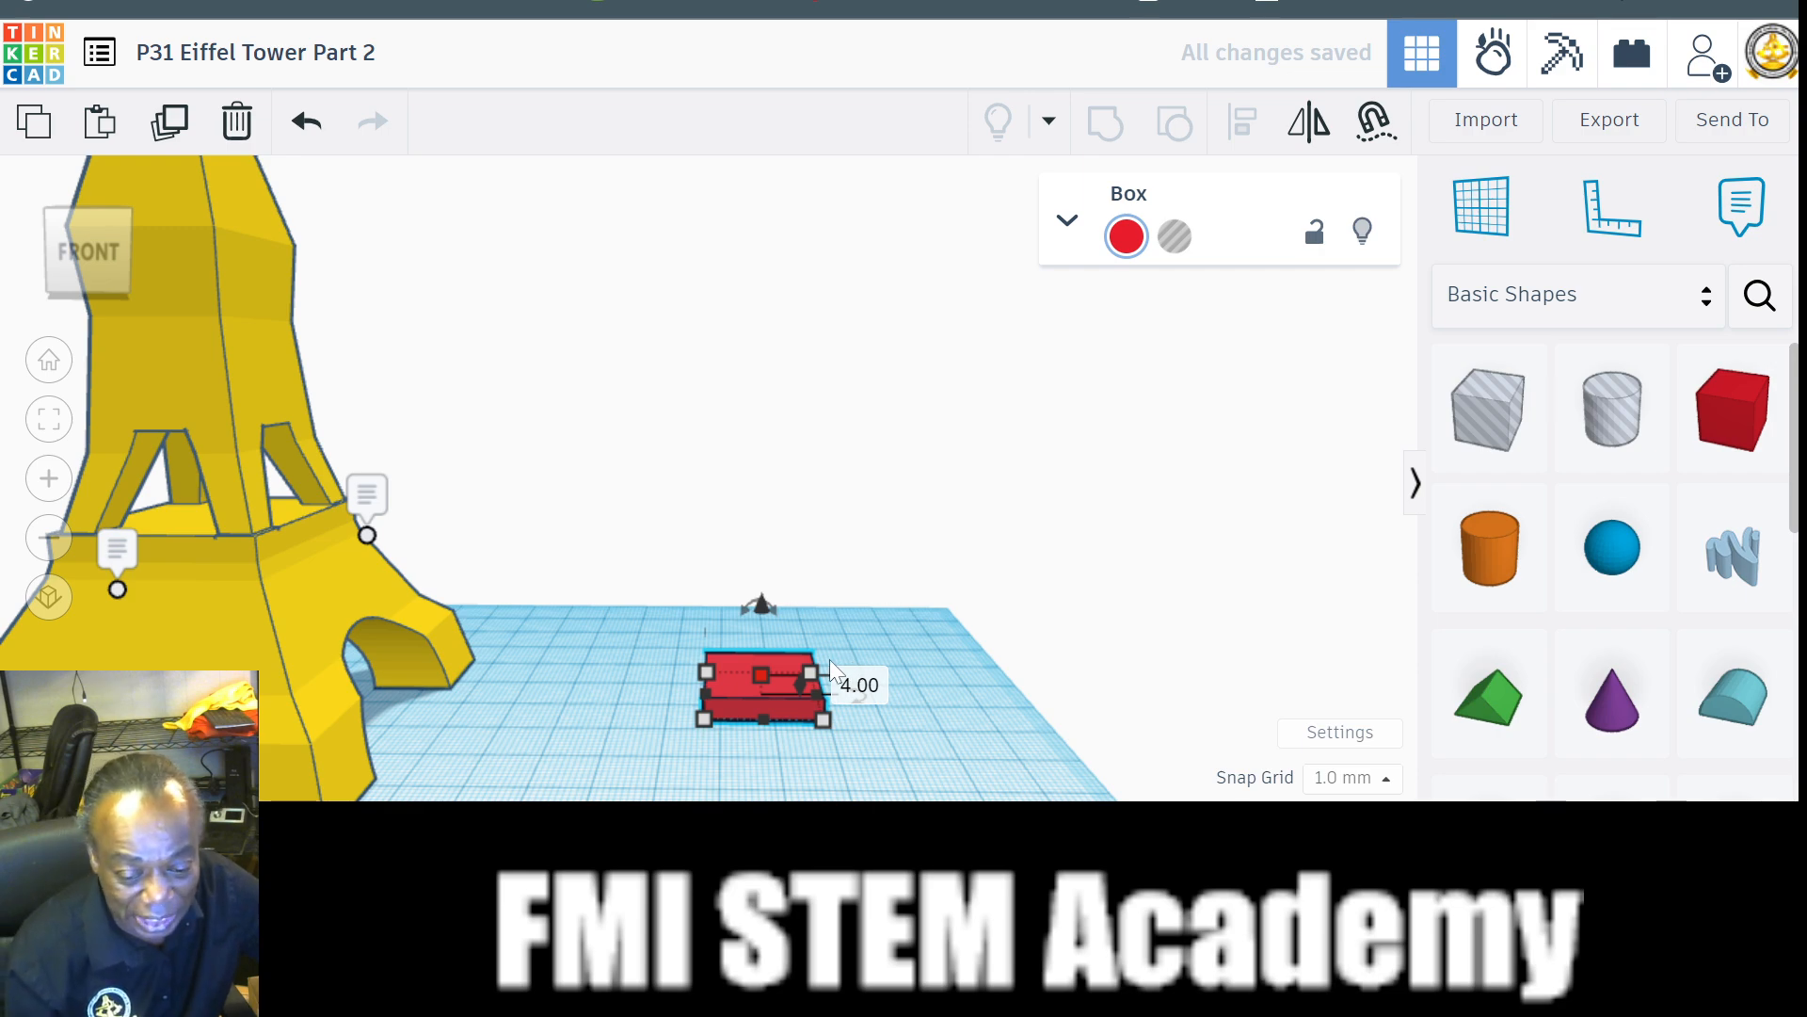
Raise the flat red box 70 mm above the workplane.
scroll(829, 659, "down", 1)
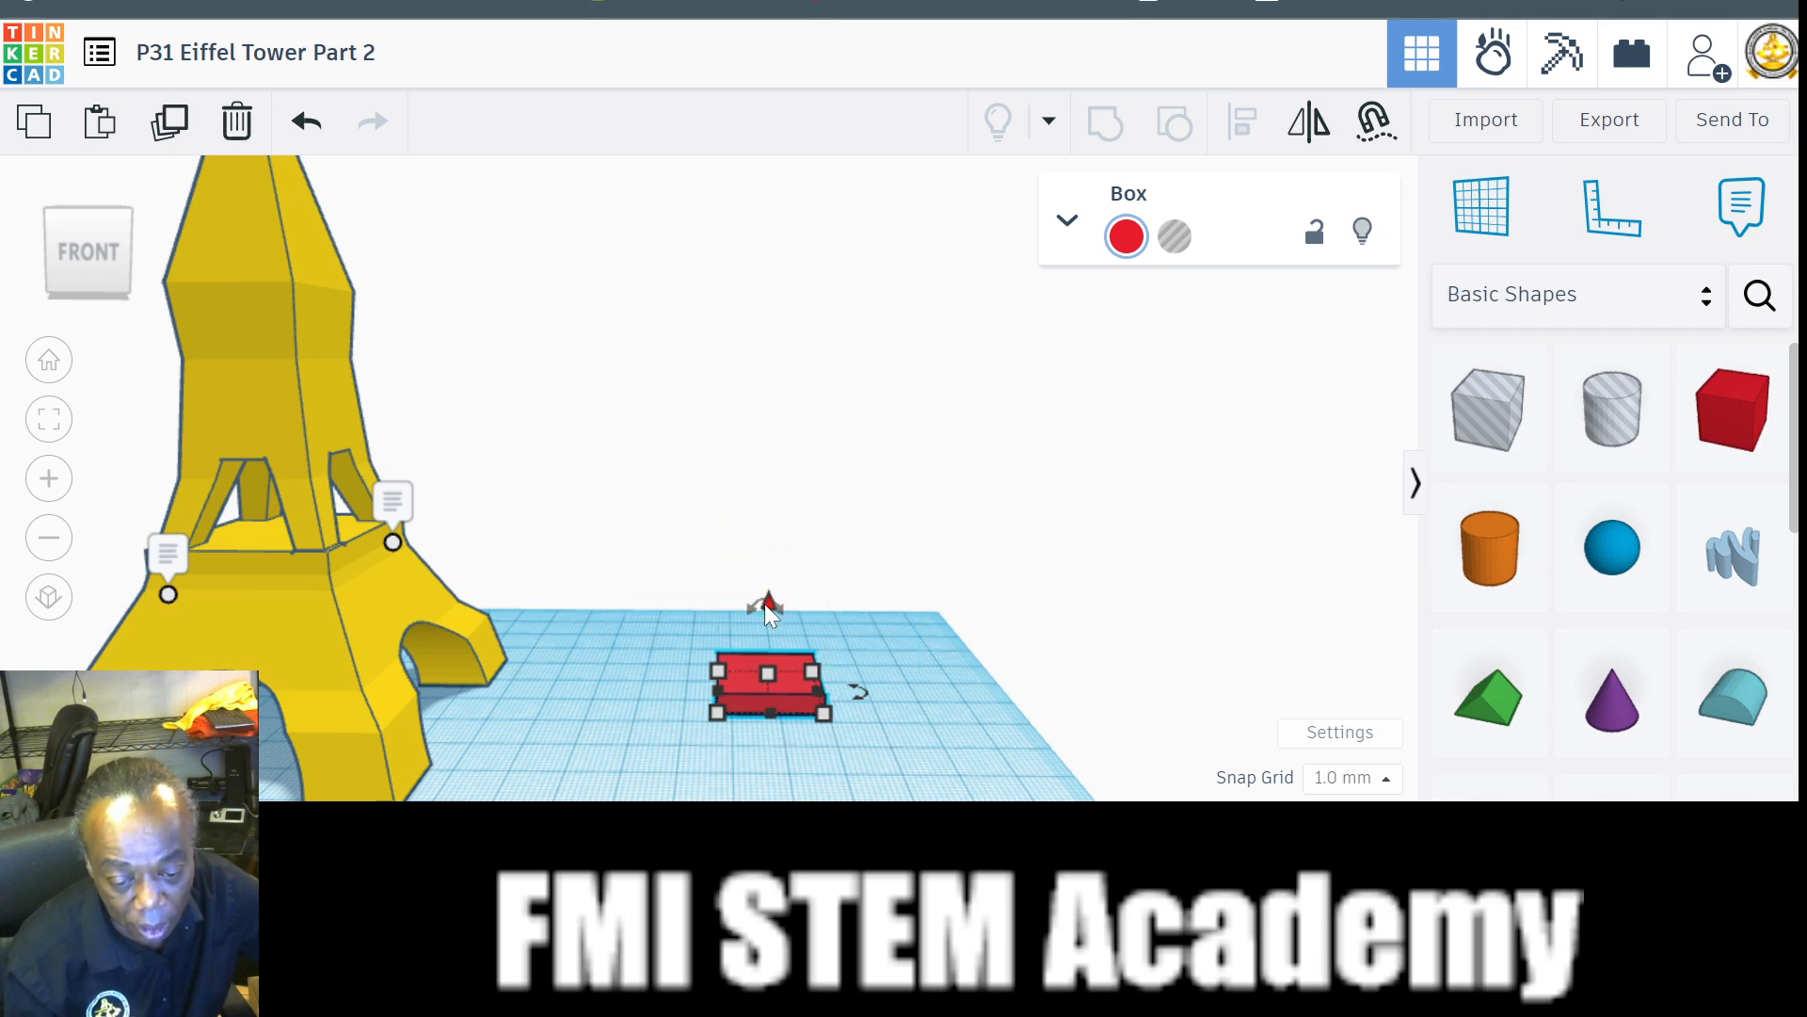
left_click_drag(764, 606, 803, 285)
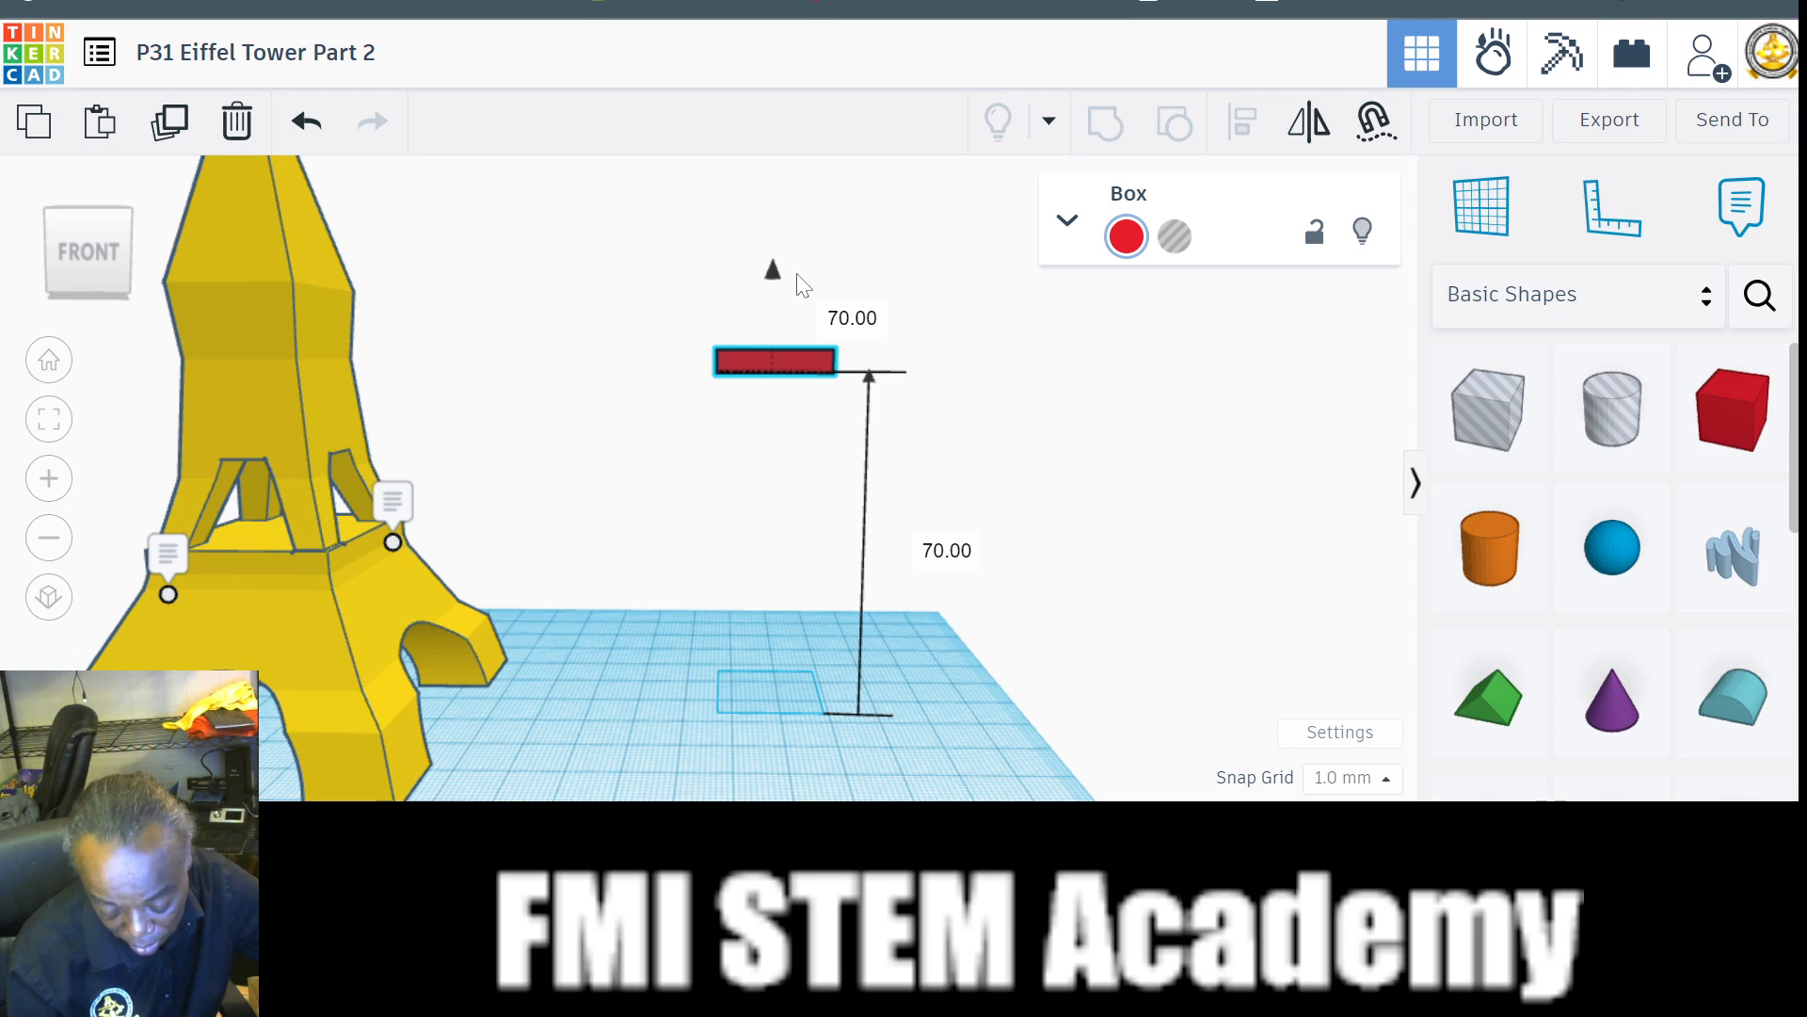
left_click_drag(803, 285, 803, 284)
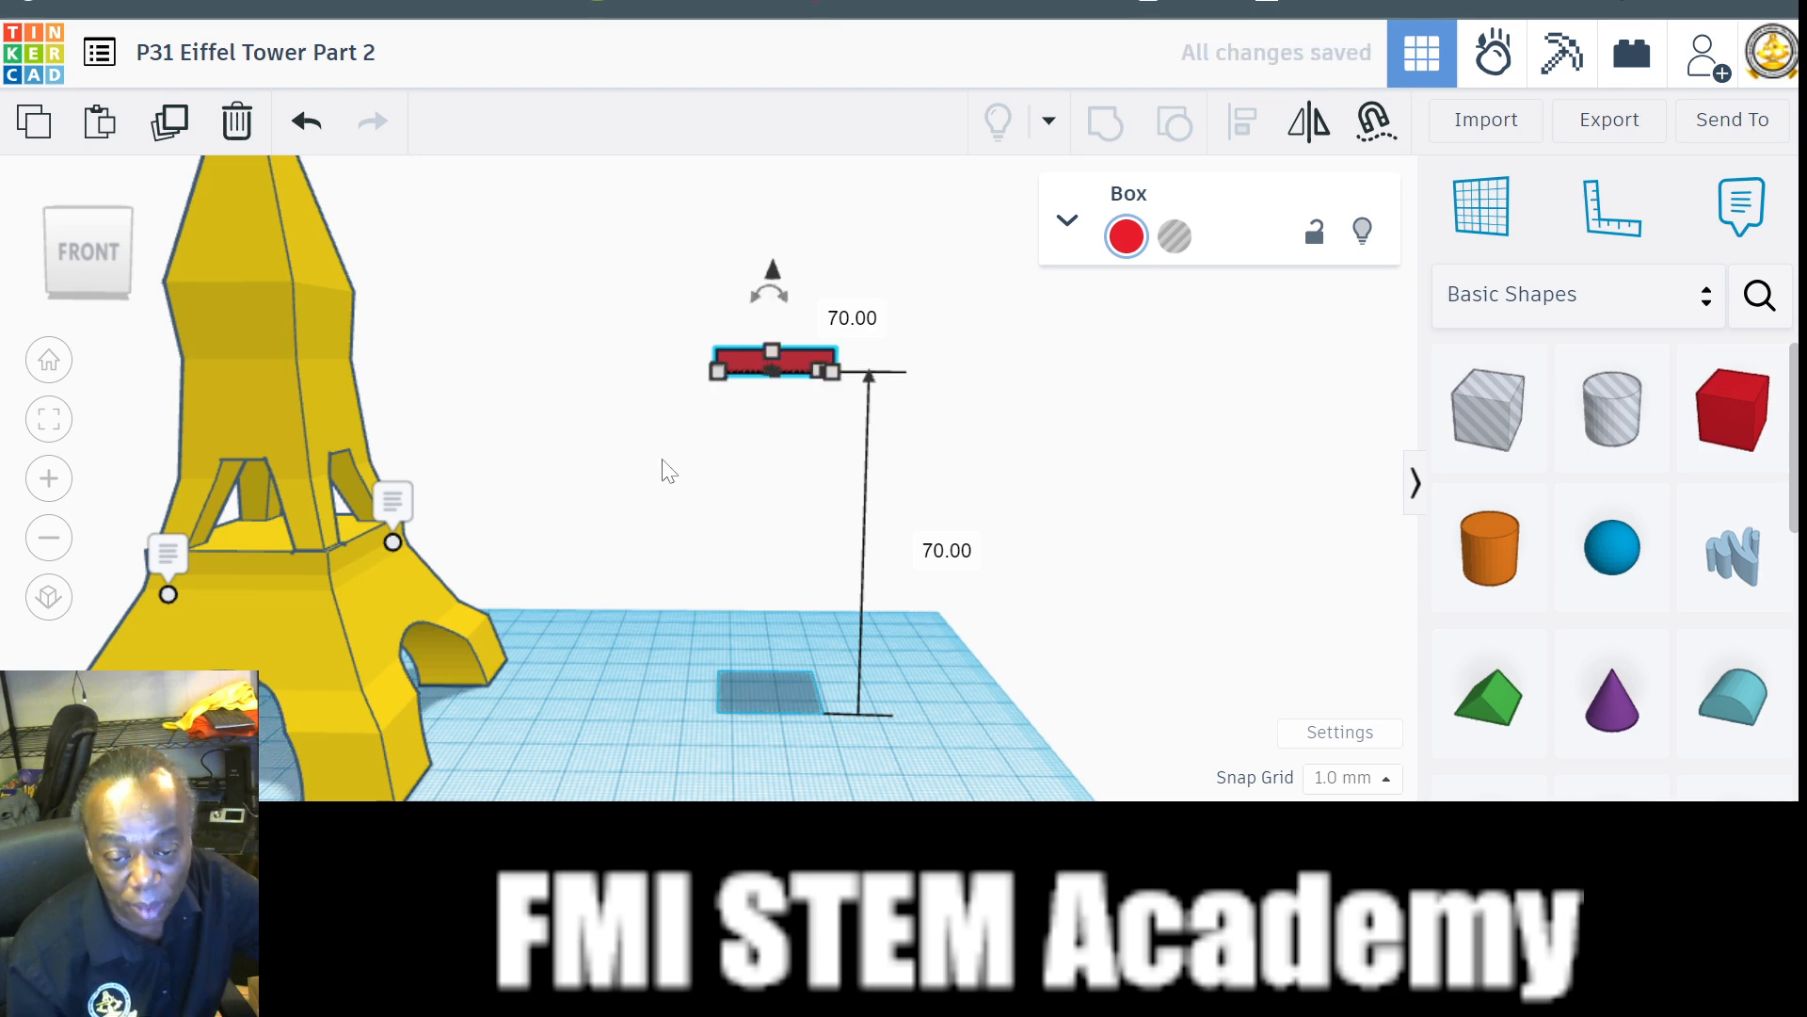
Centre the tower and the raised flat box on each other in width and depth, and group them into one shape.
scroll(667, 471, "down", 1)
scroll(667, 471, "down", 1)
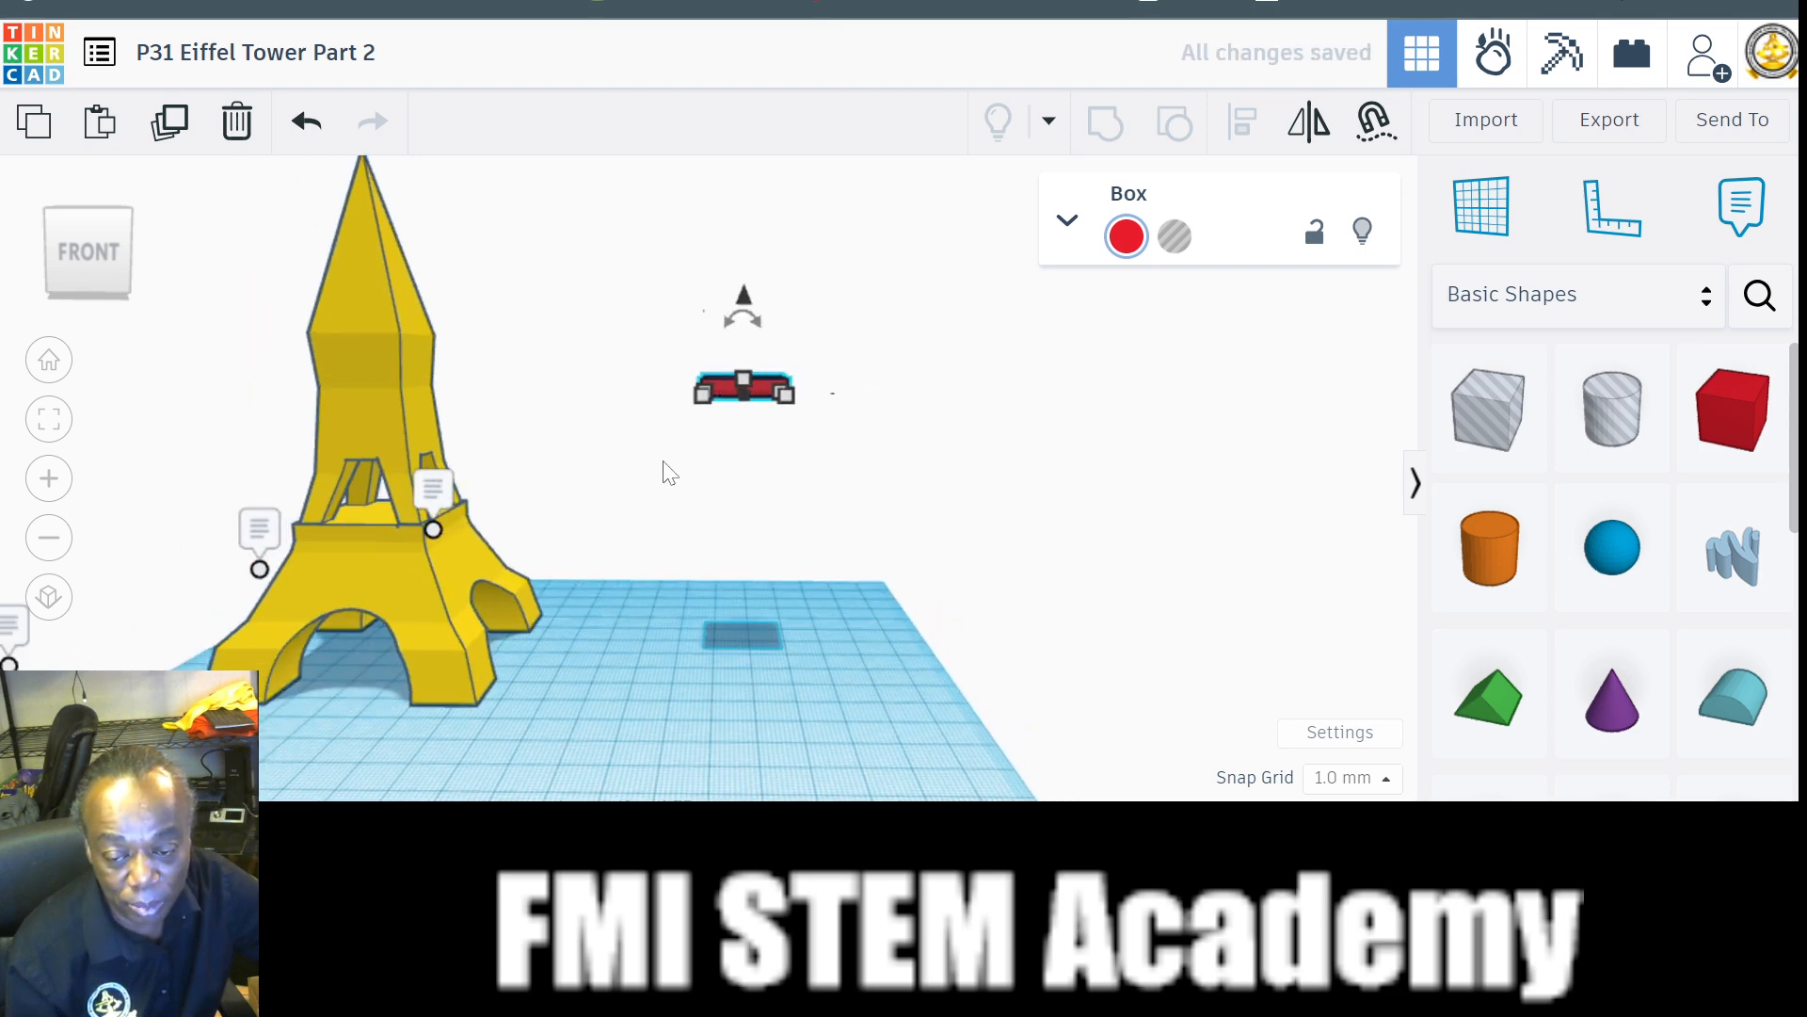
right_click_drag(667, 471, 264, 231)
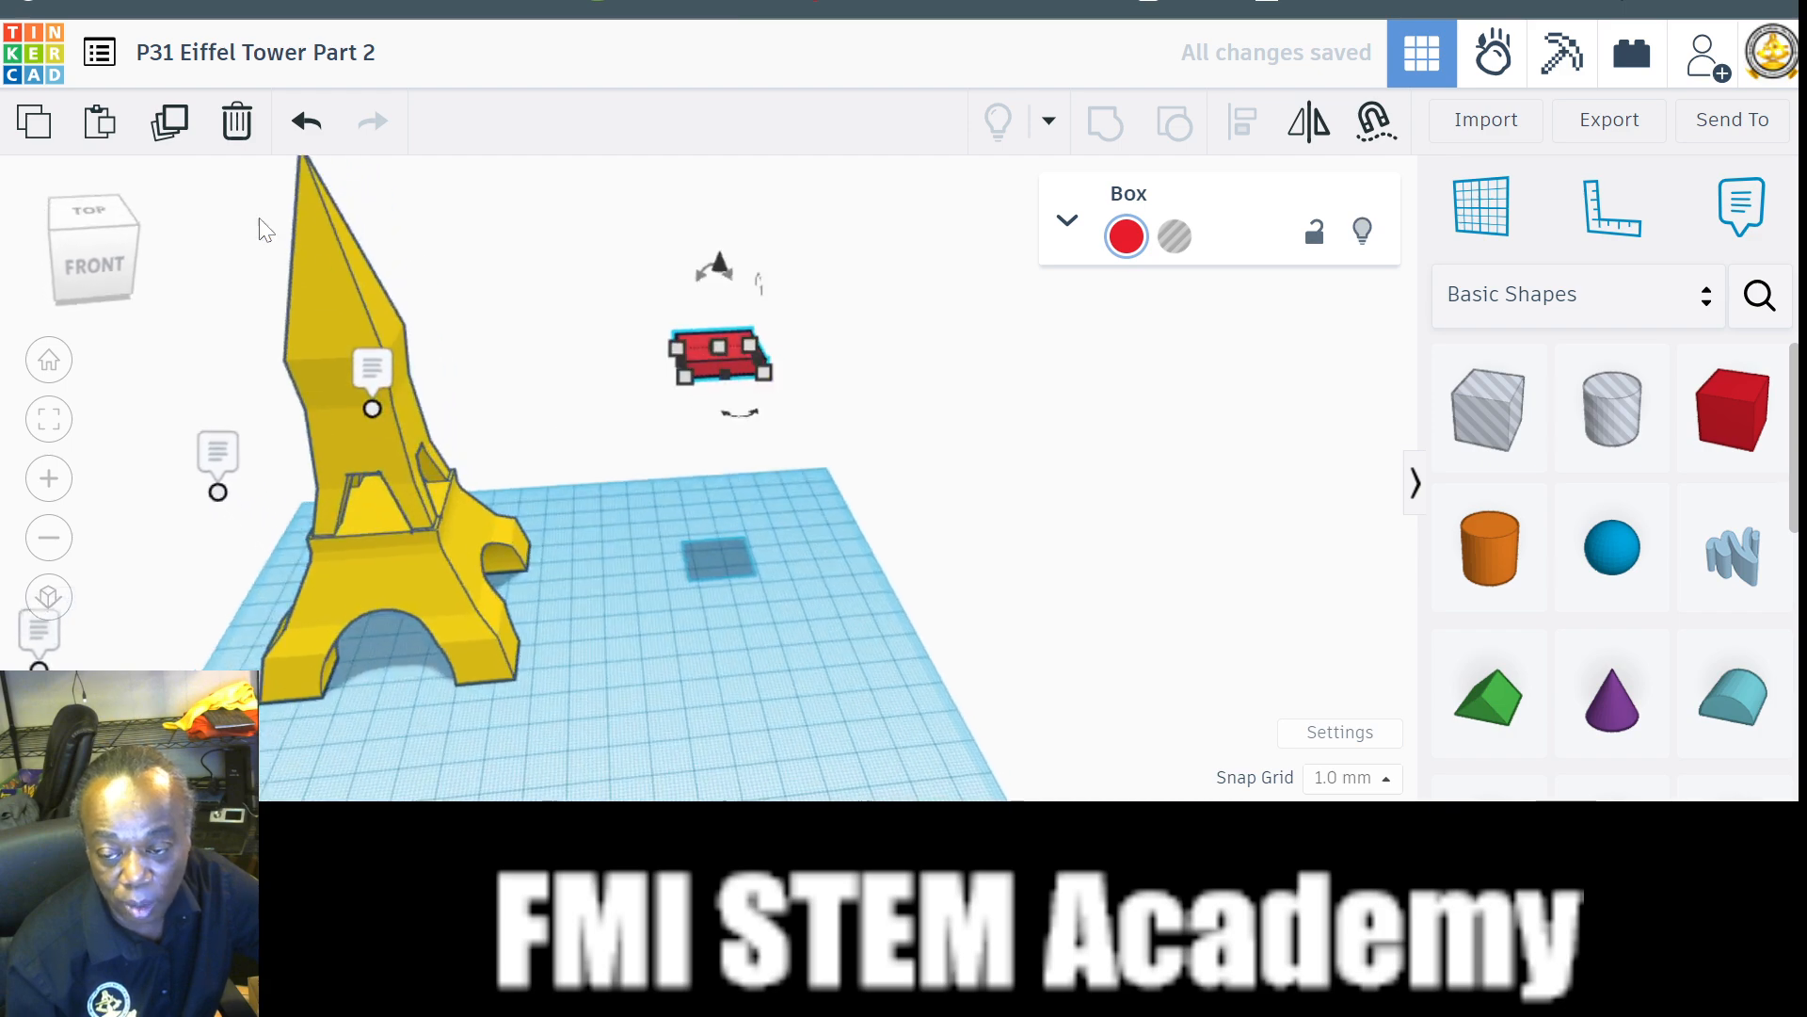
left_click_drag(240, 200, 878, 546)
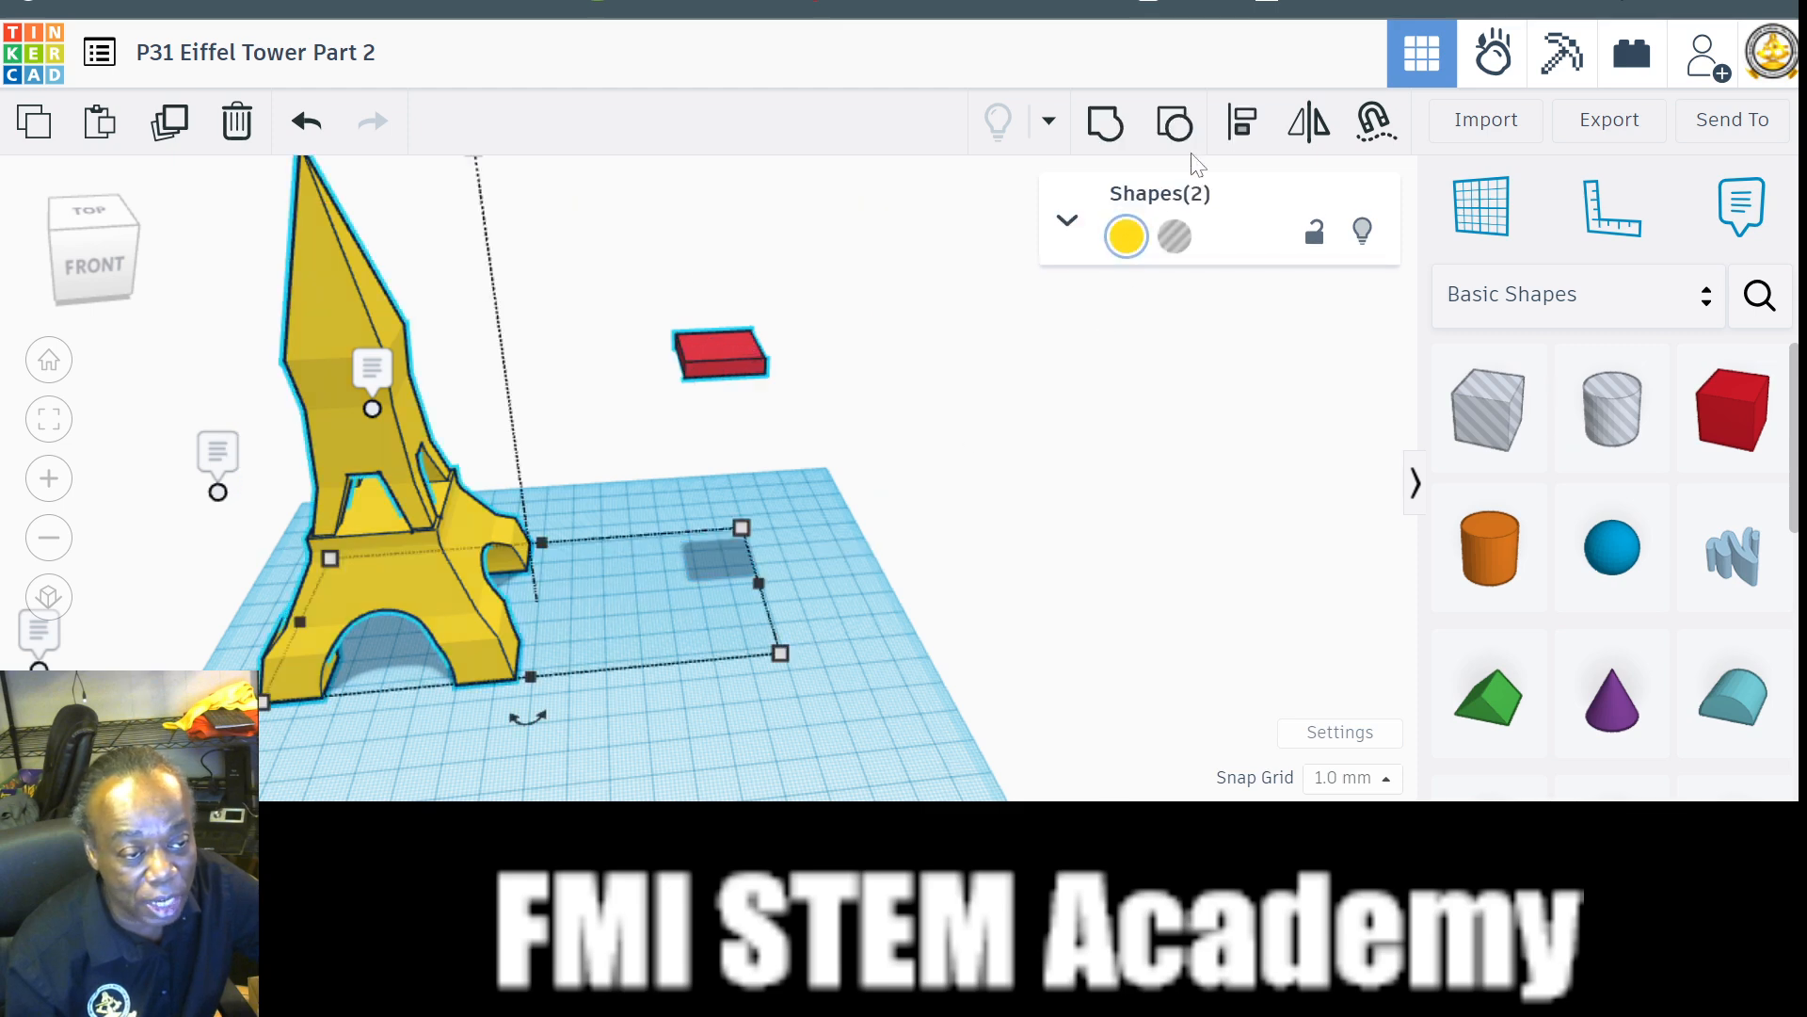
left_click(1243, 121)
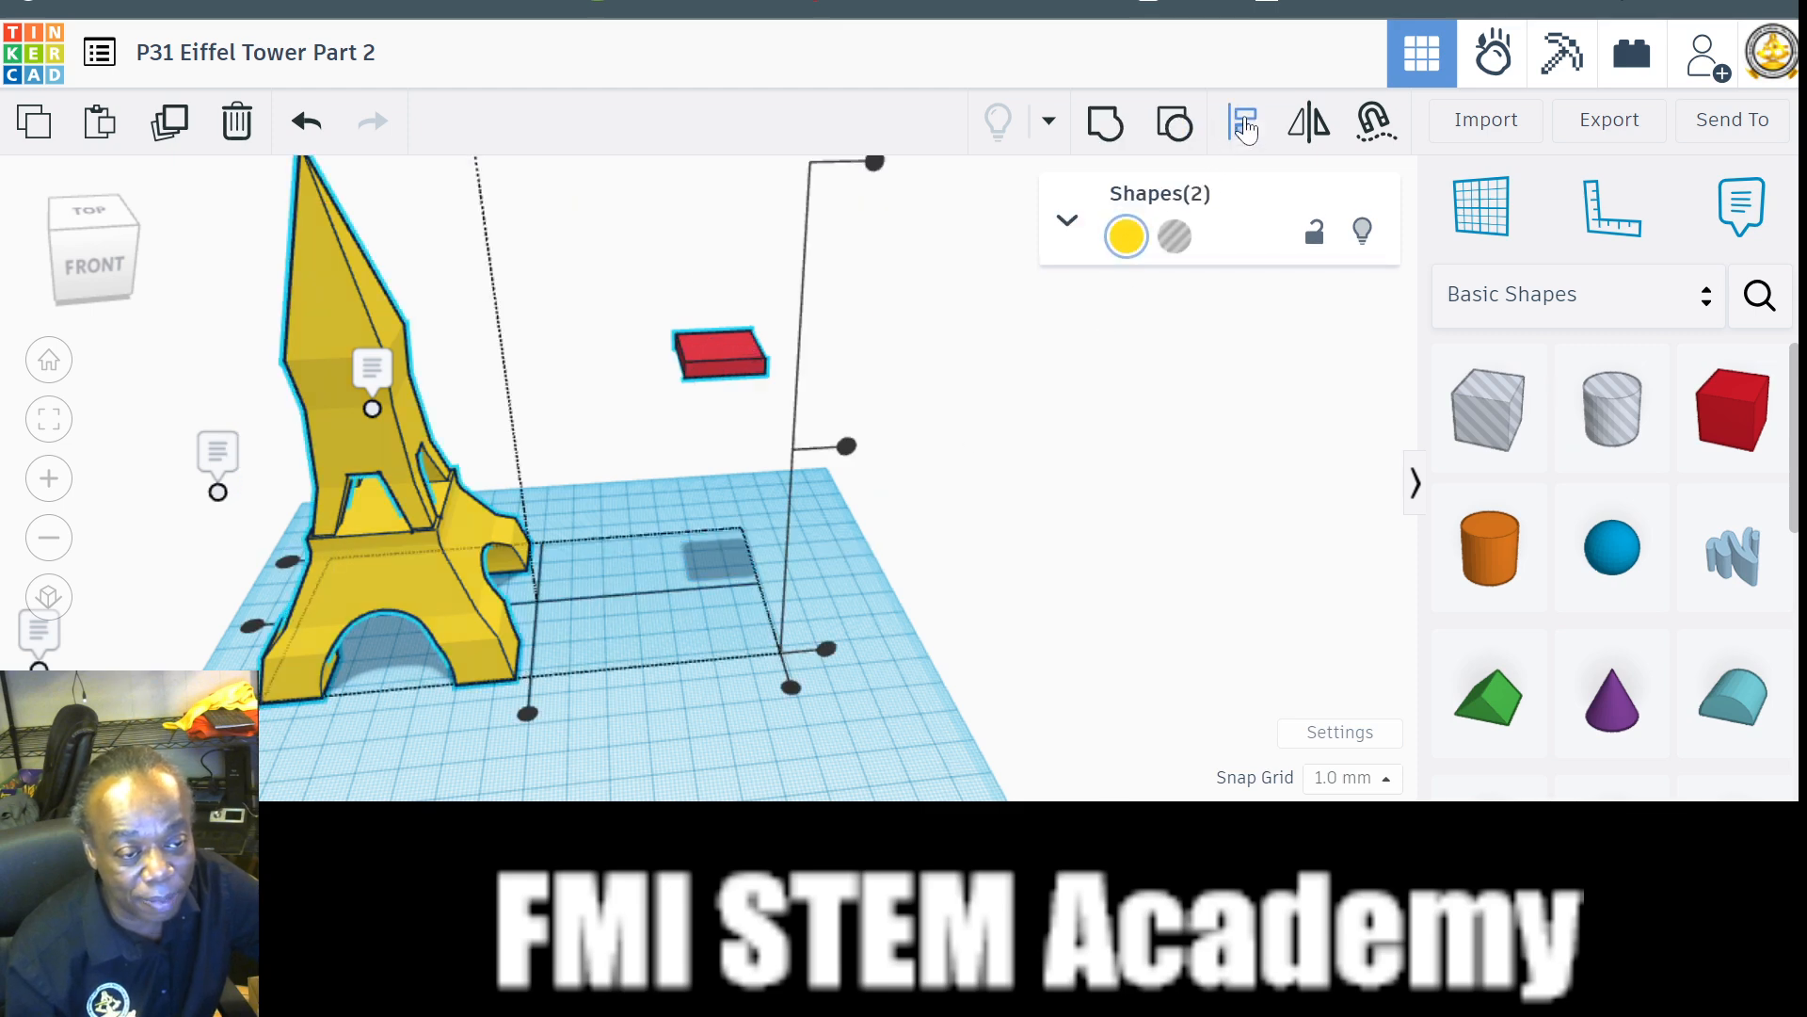
left_click(529, 715)
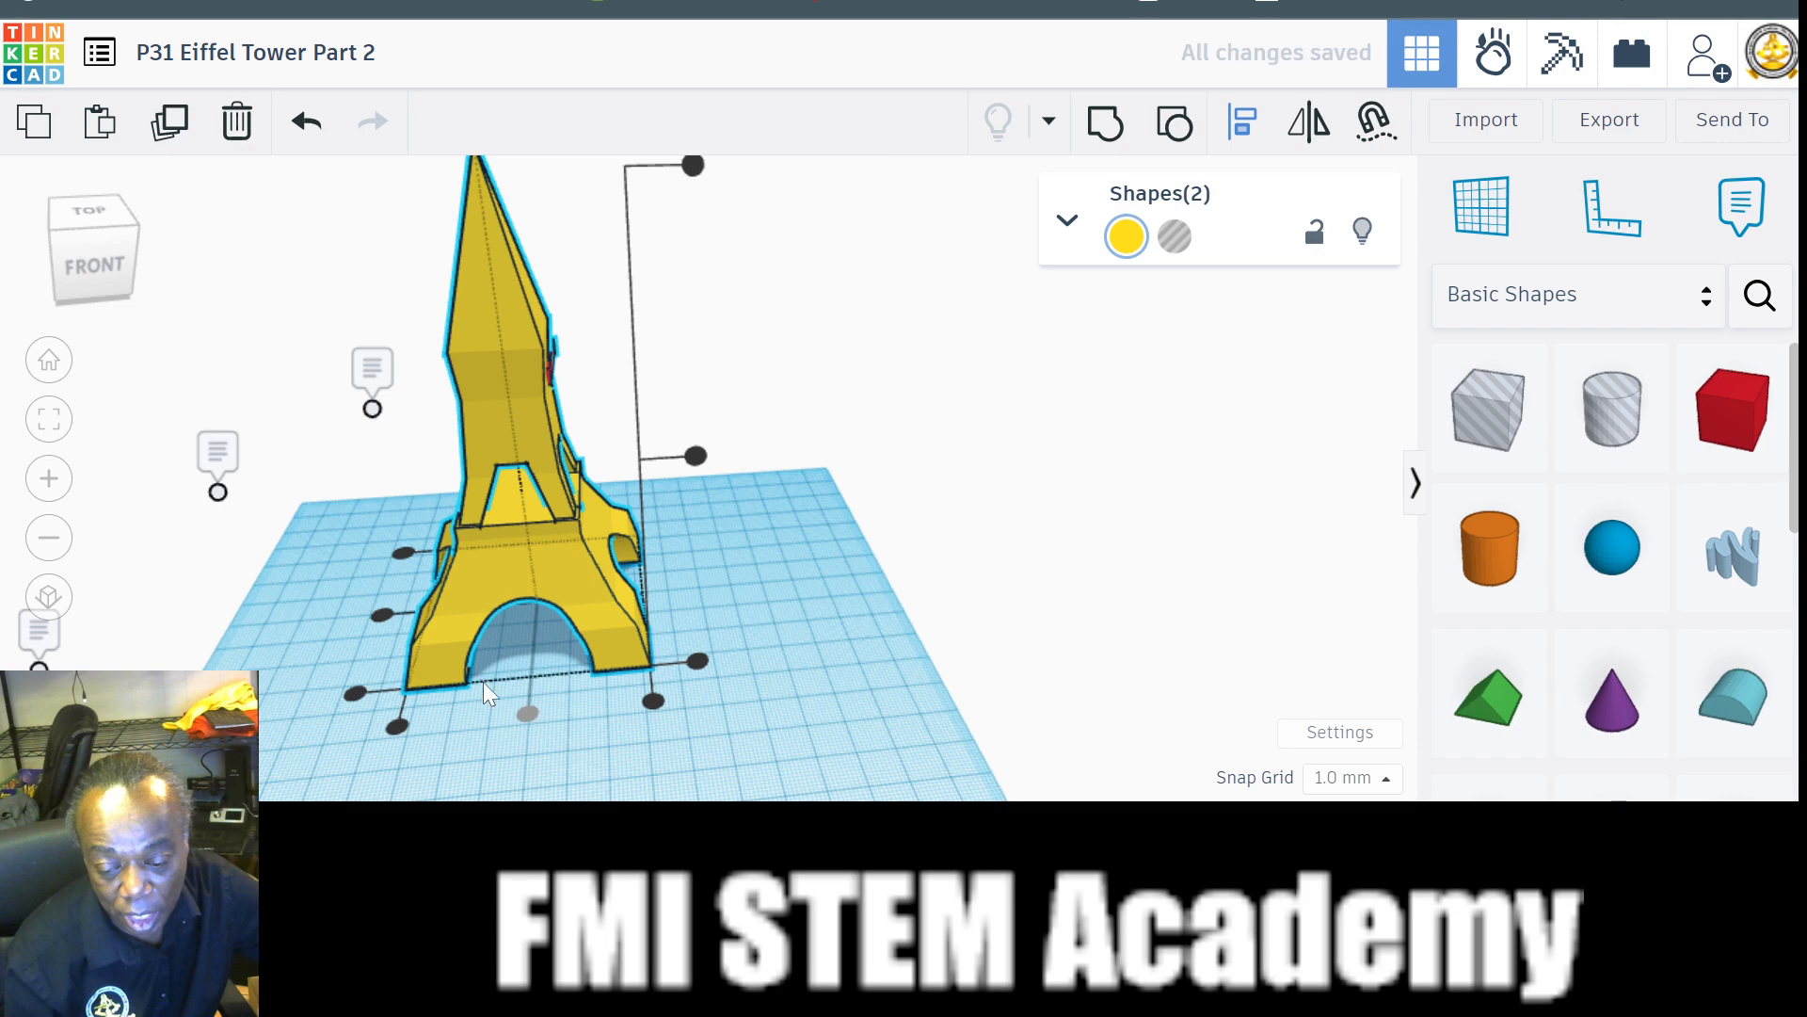
left_click(383, 616)
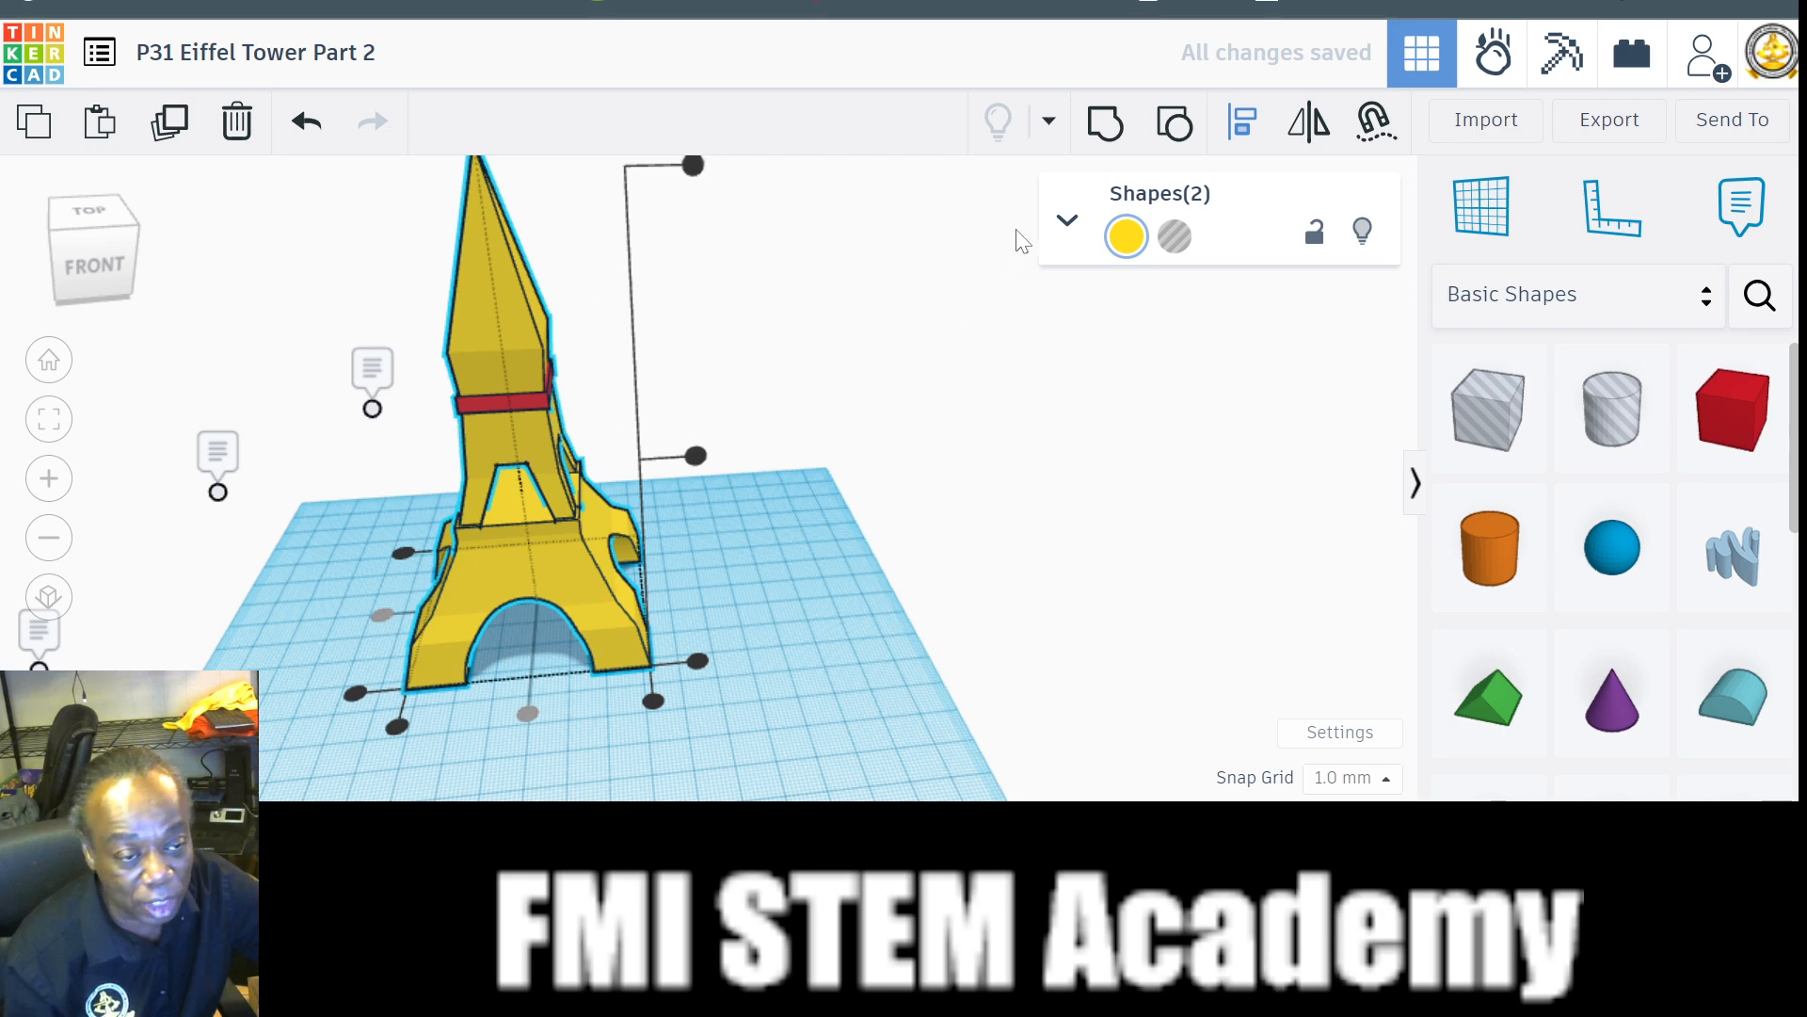
left_click(1103, 123)
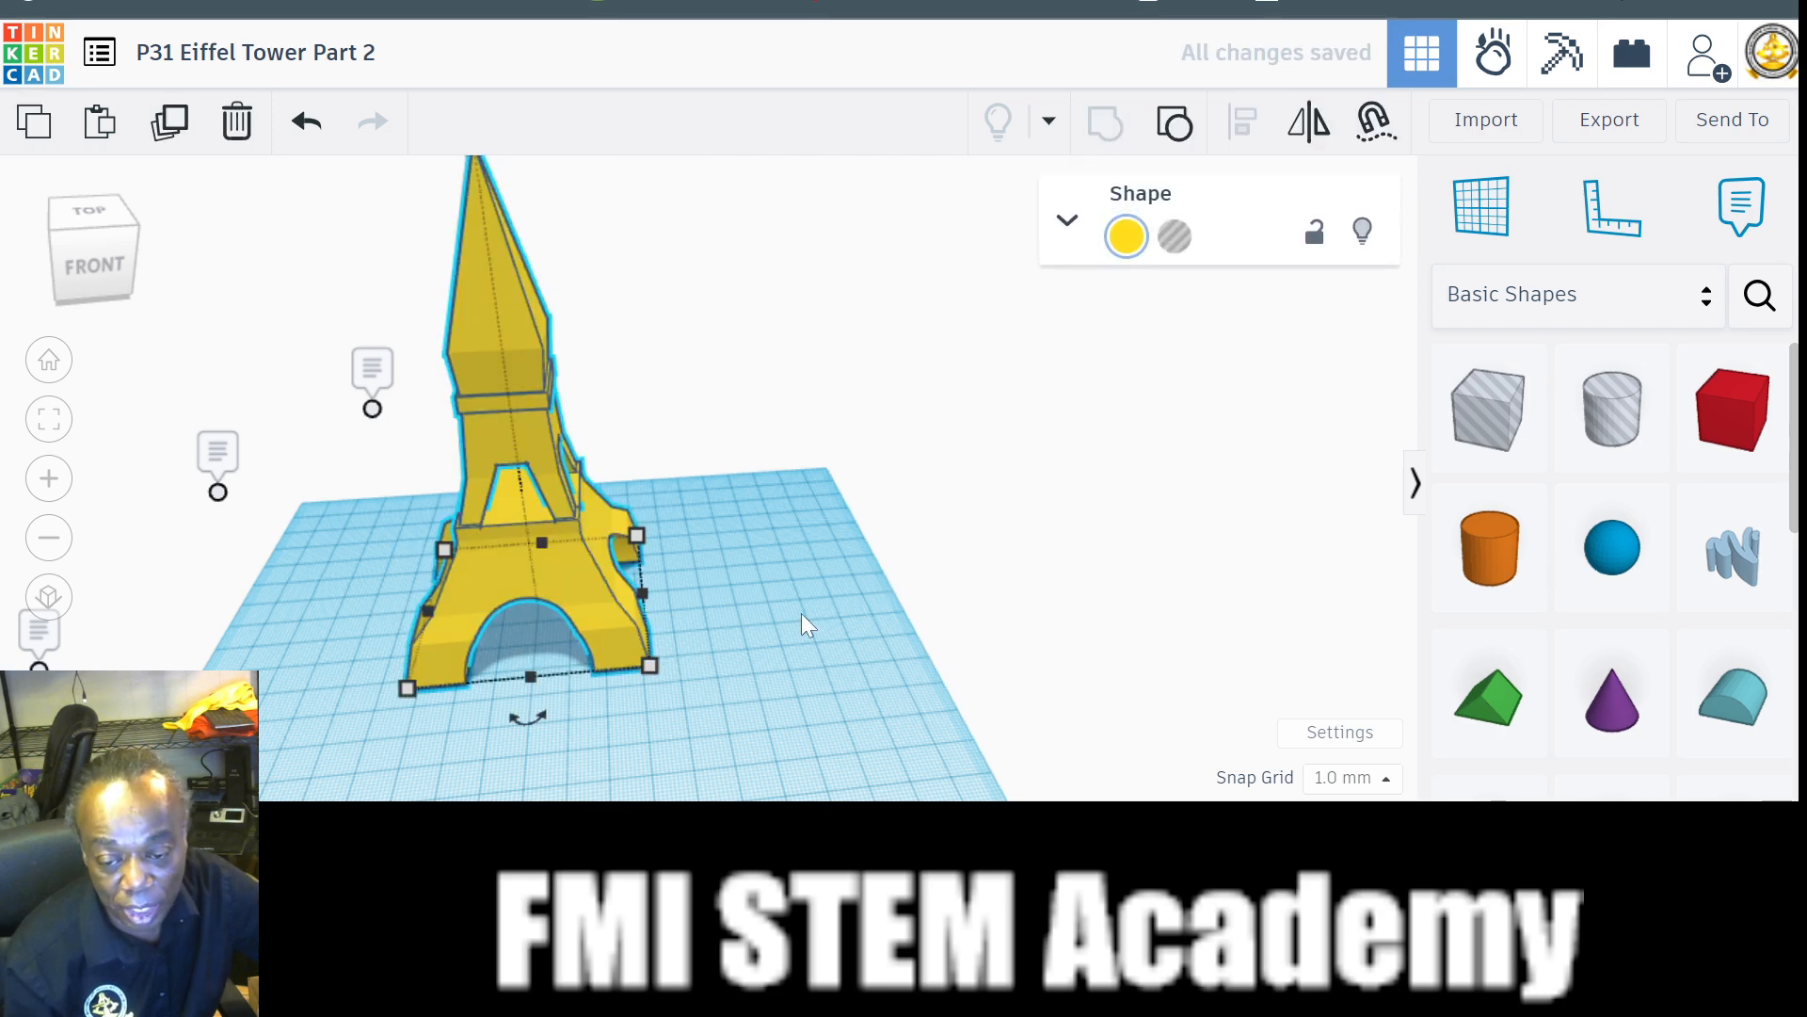
left_click(770, 617)
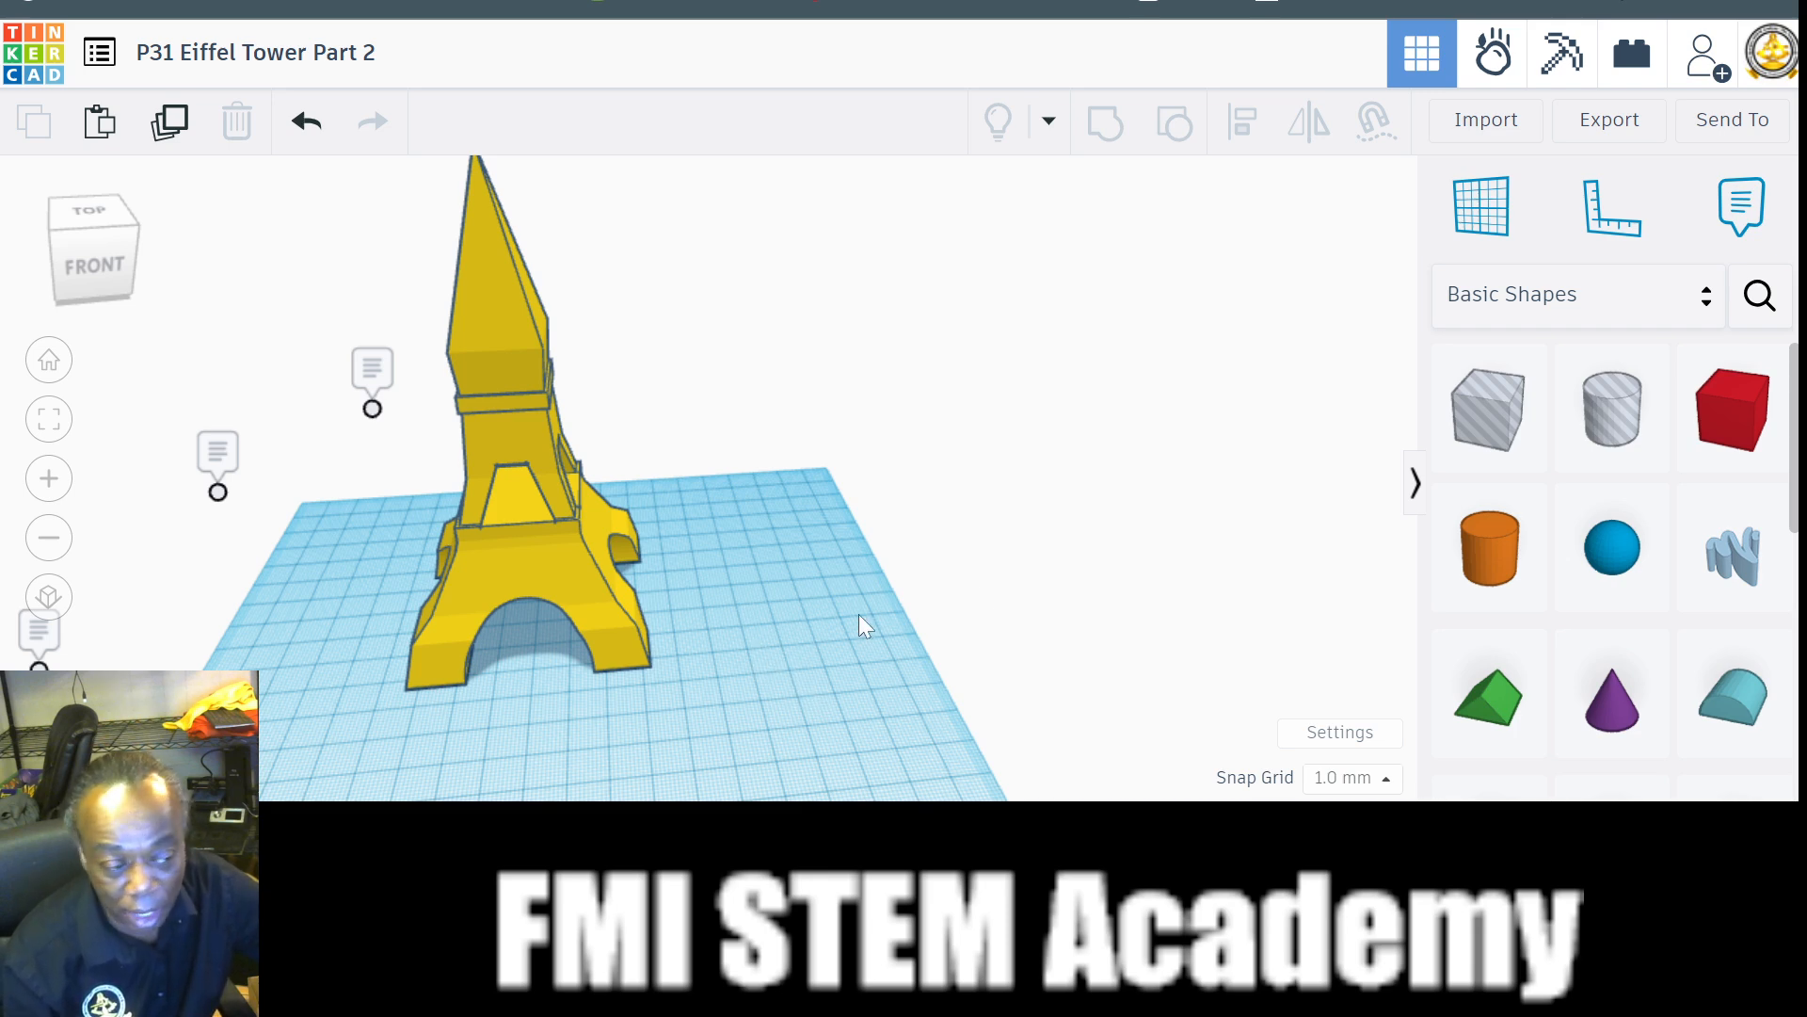
Place a new red Box on the workplane beside the tower and set its width and depth to 16 mm.
left_click_drag(1731, 412, 776, 579)
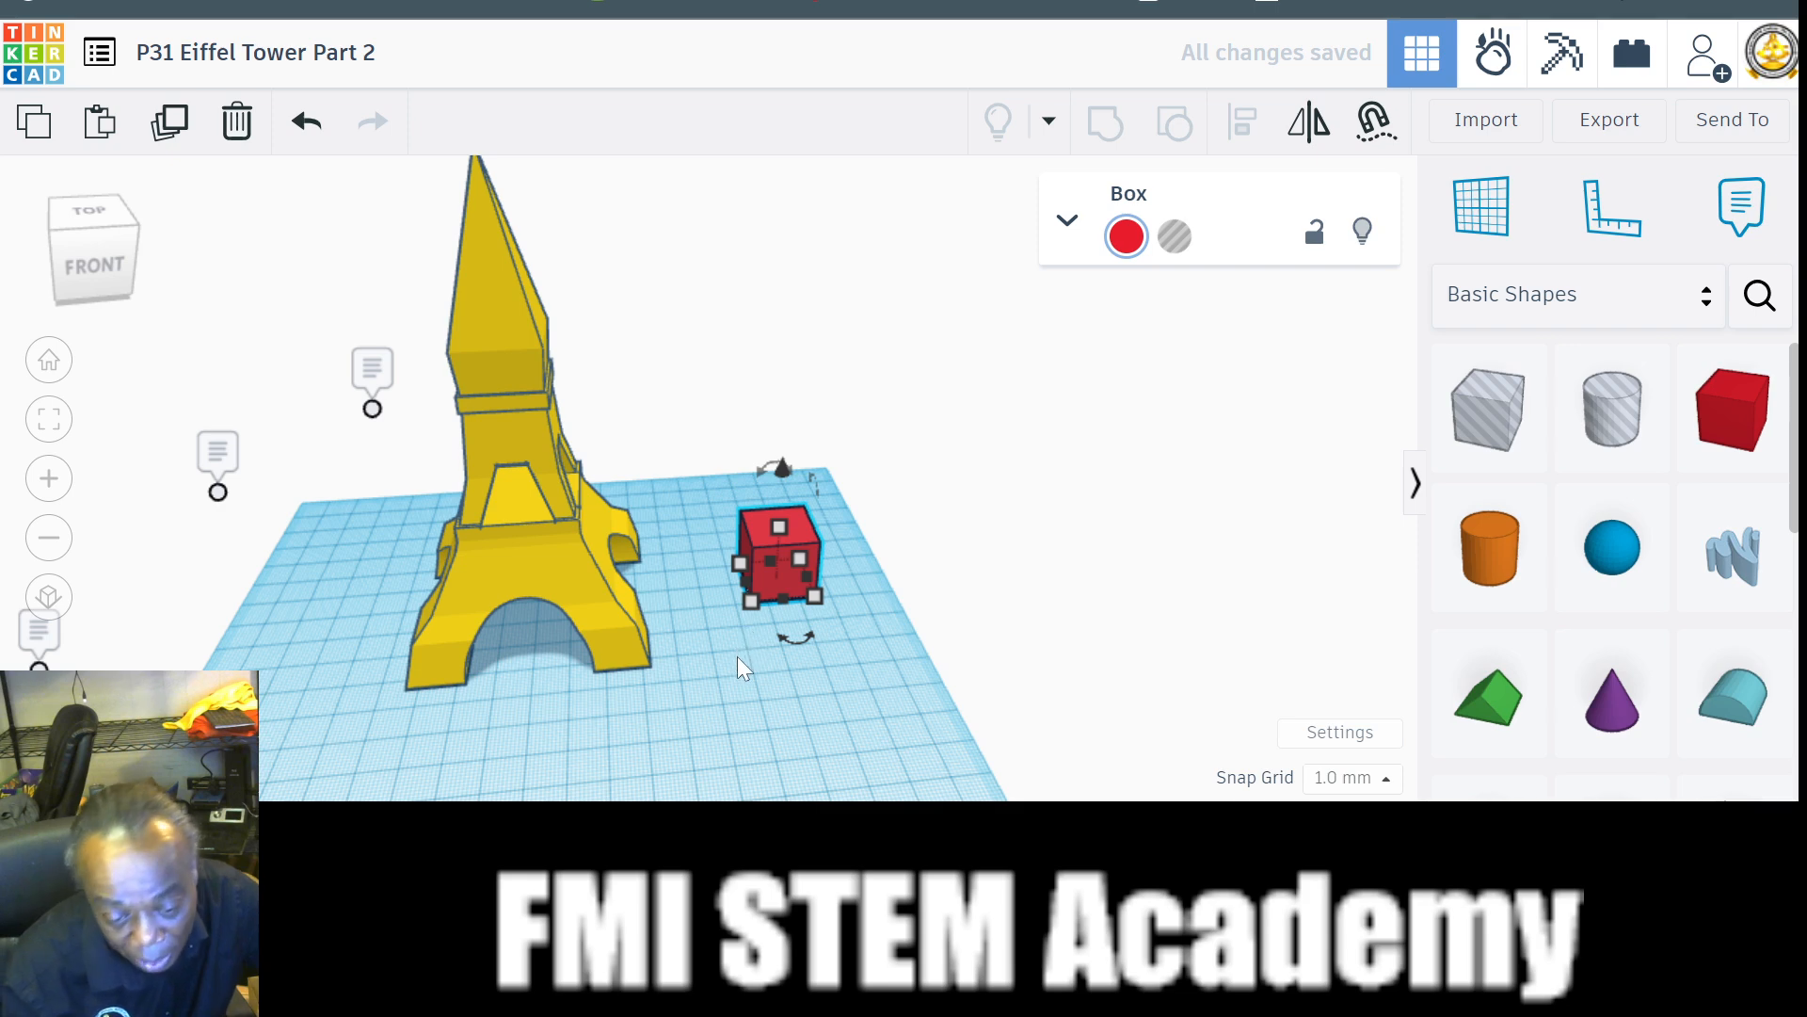
mouse_move(751, 602)
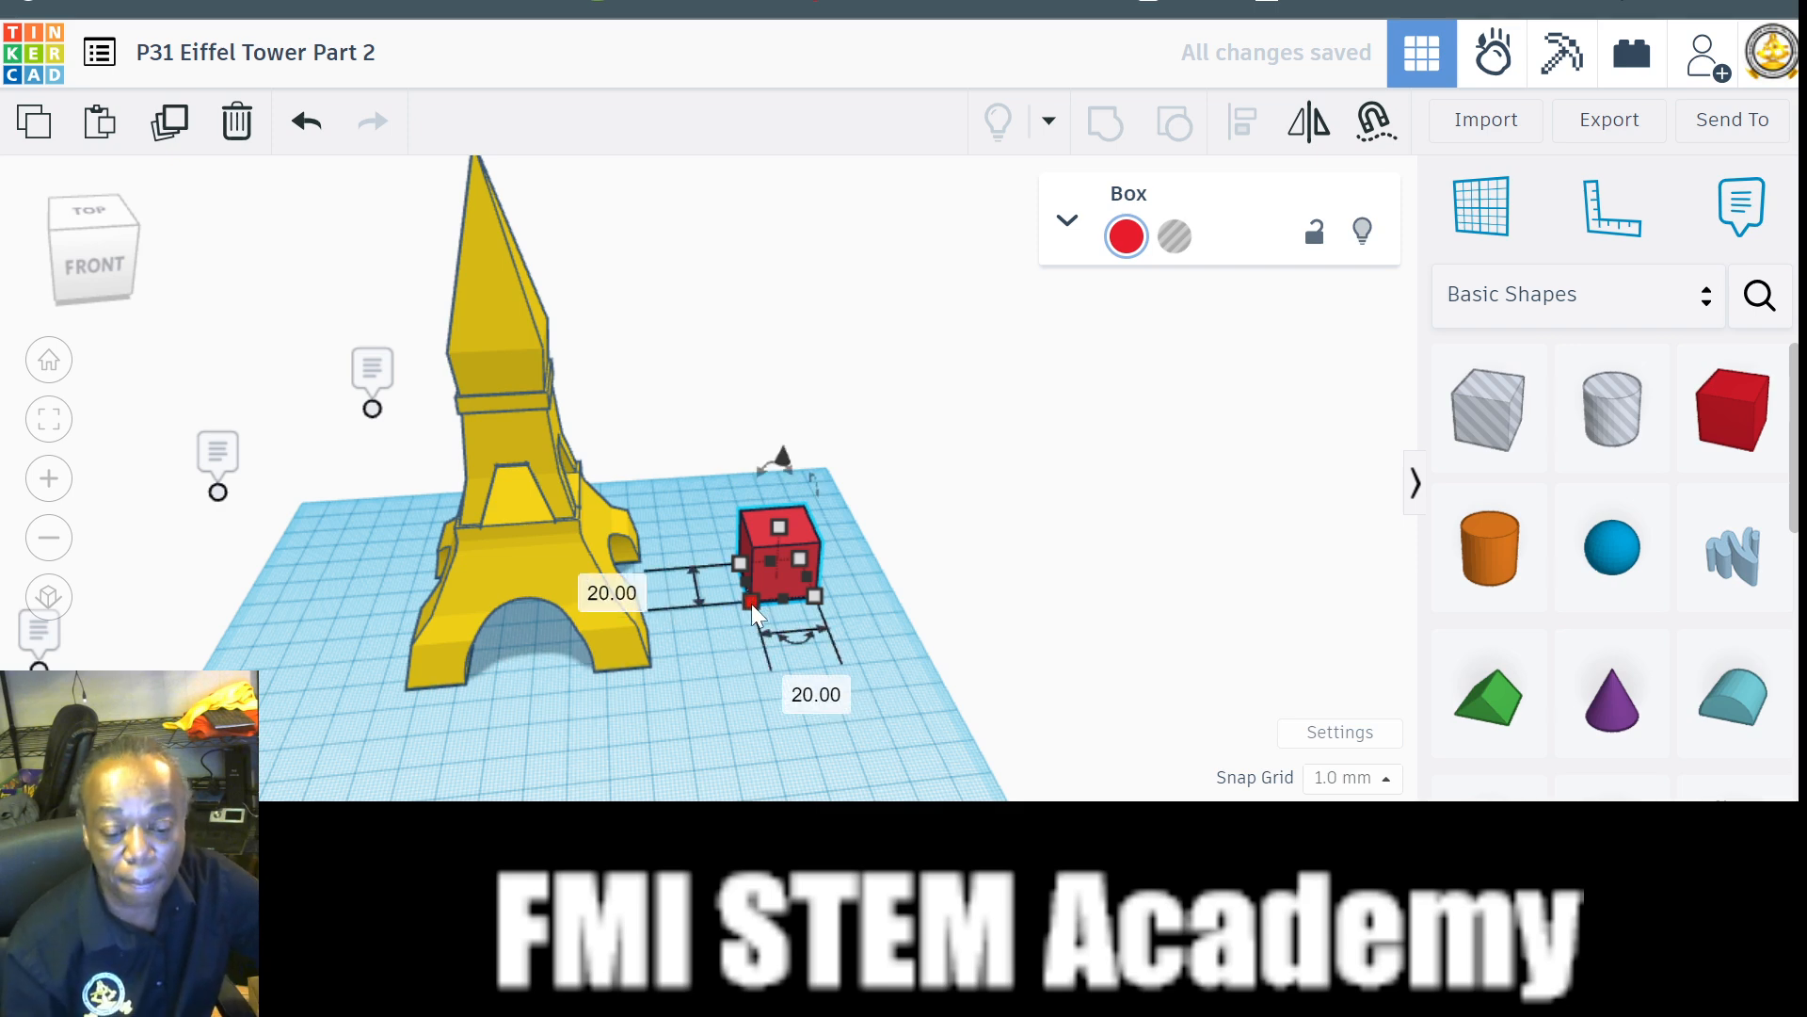
left_click(816, 693)
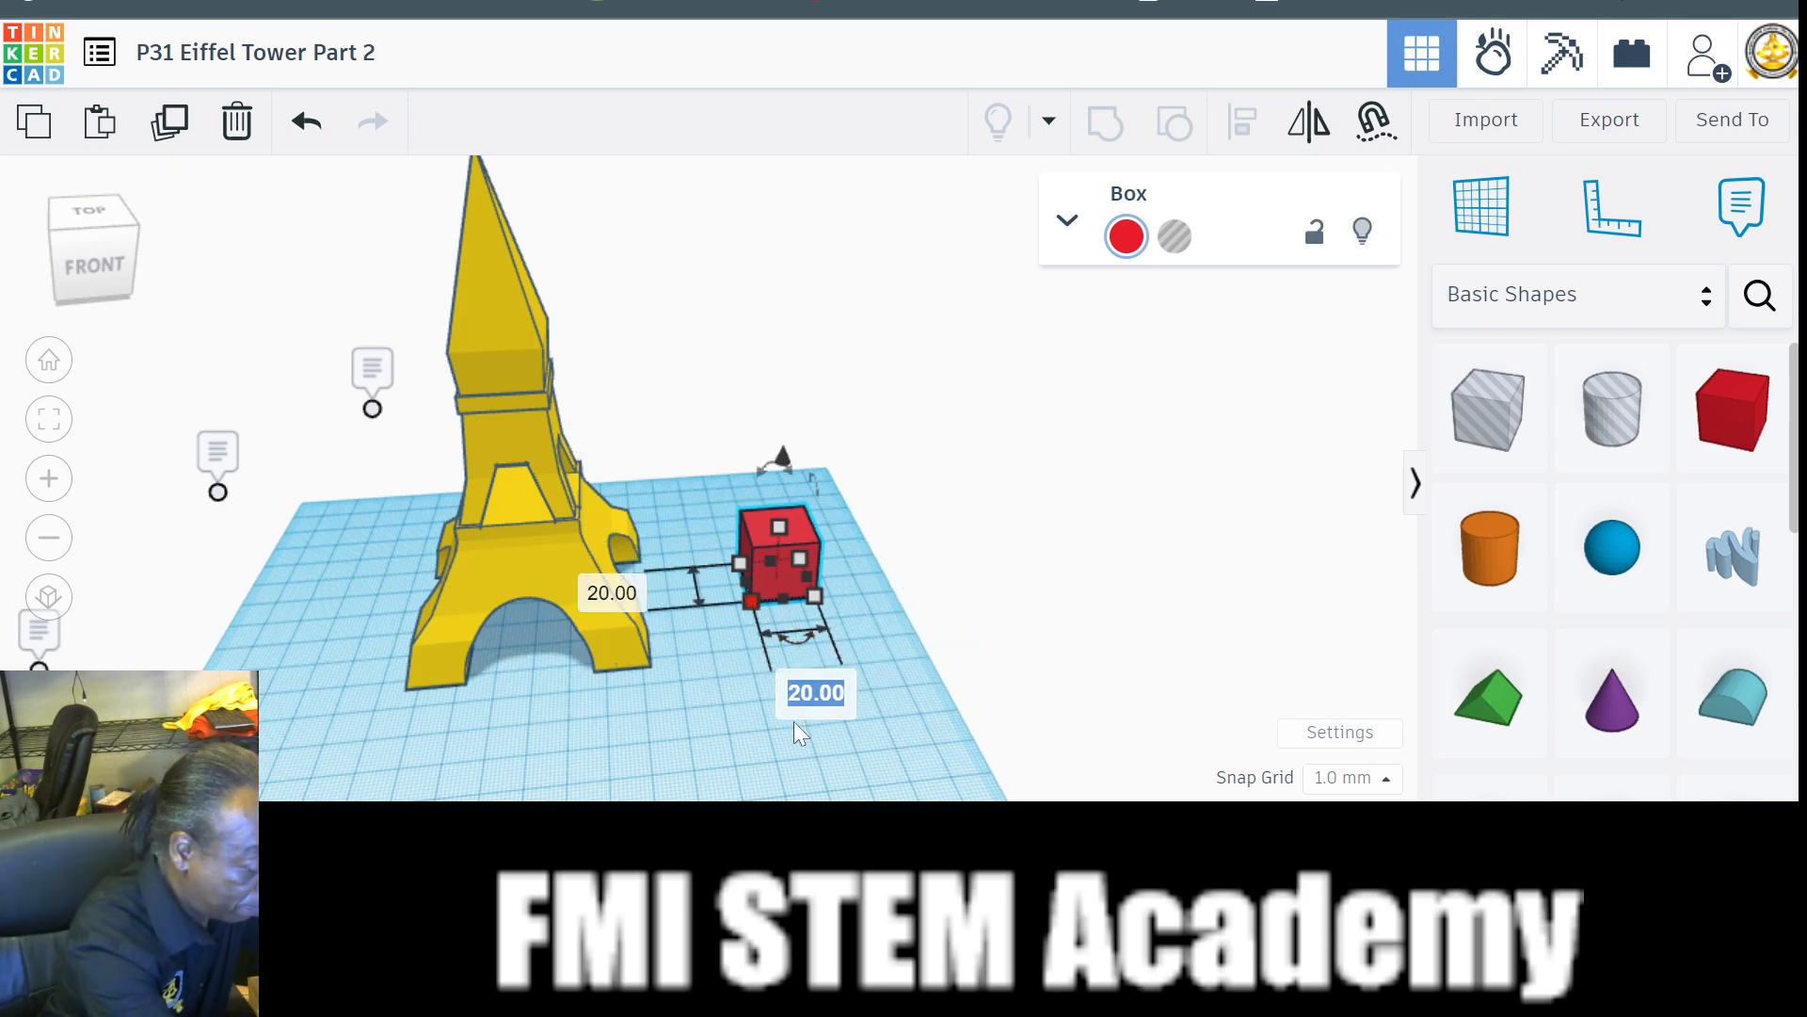
type("16")
key("Return")
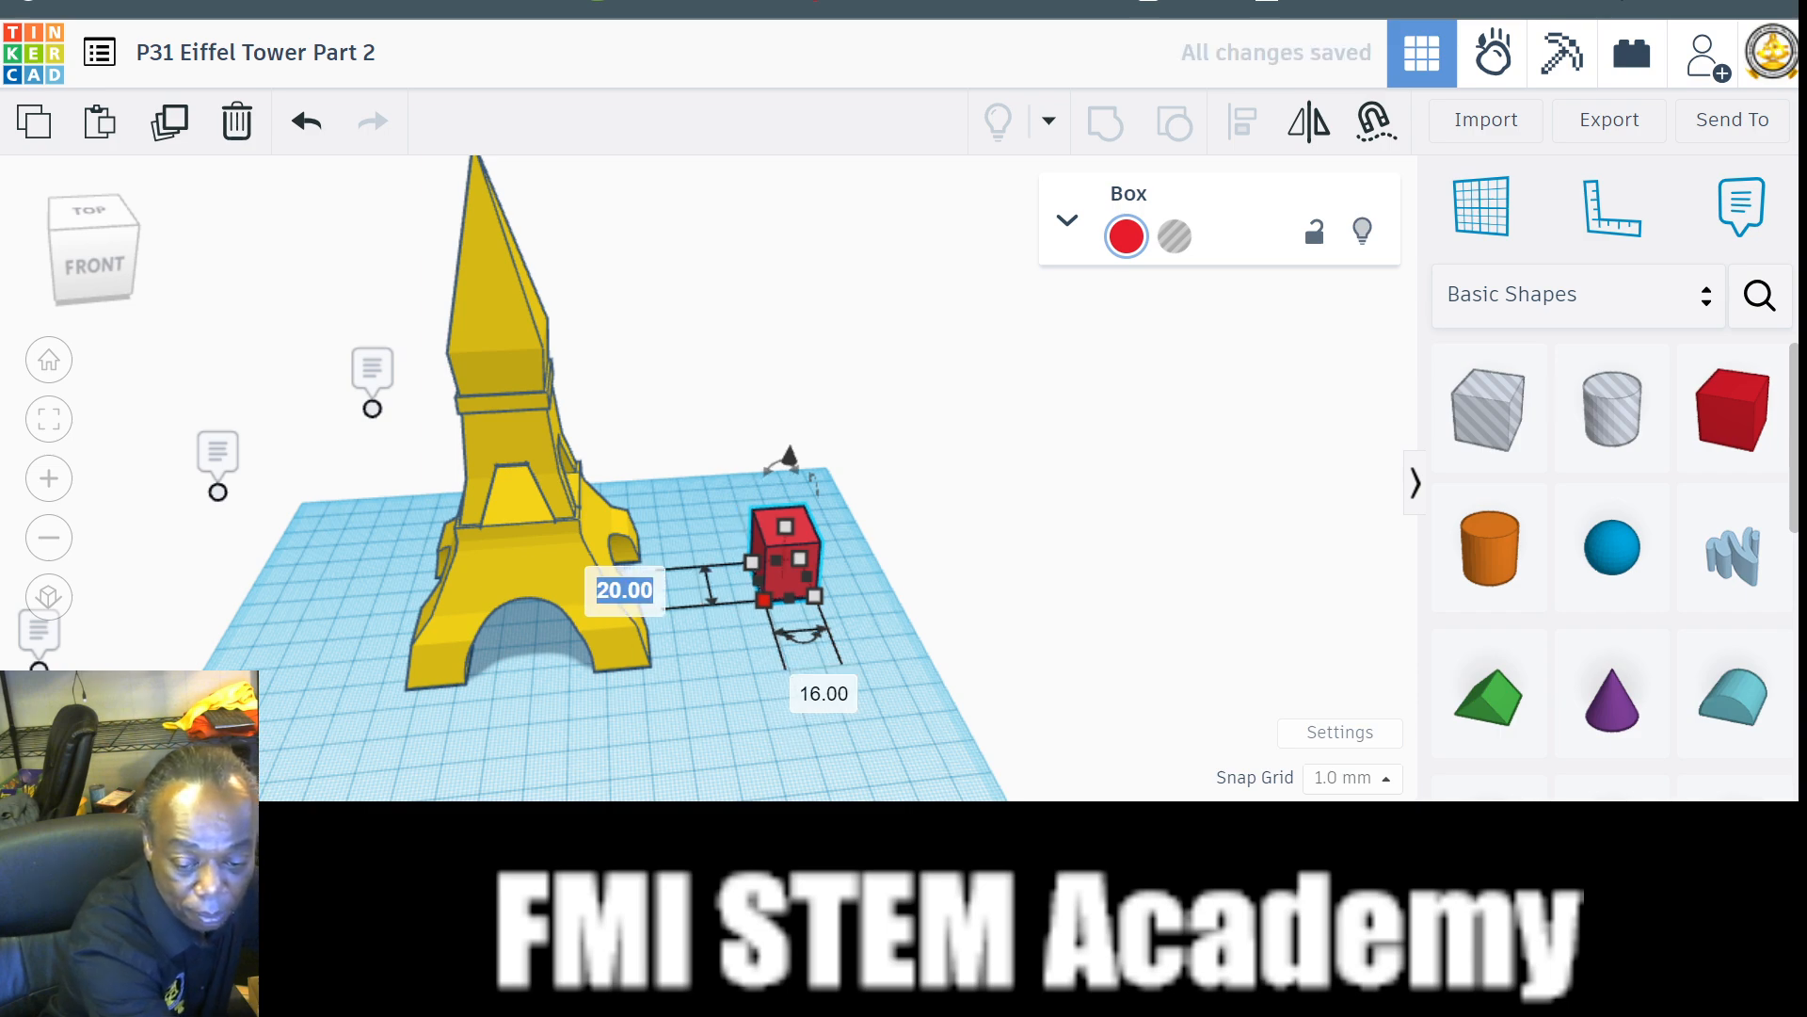
type("16")
key("Return")
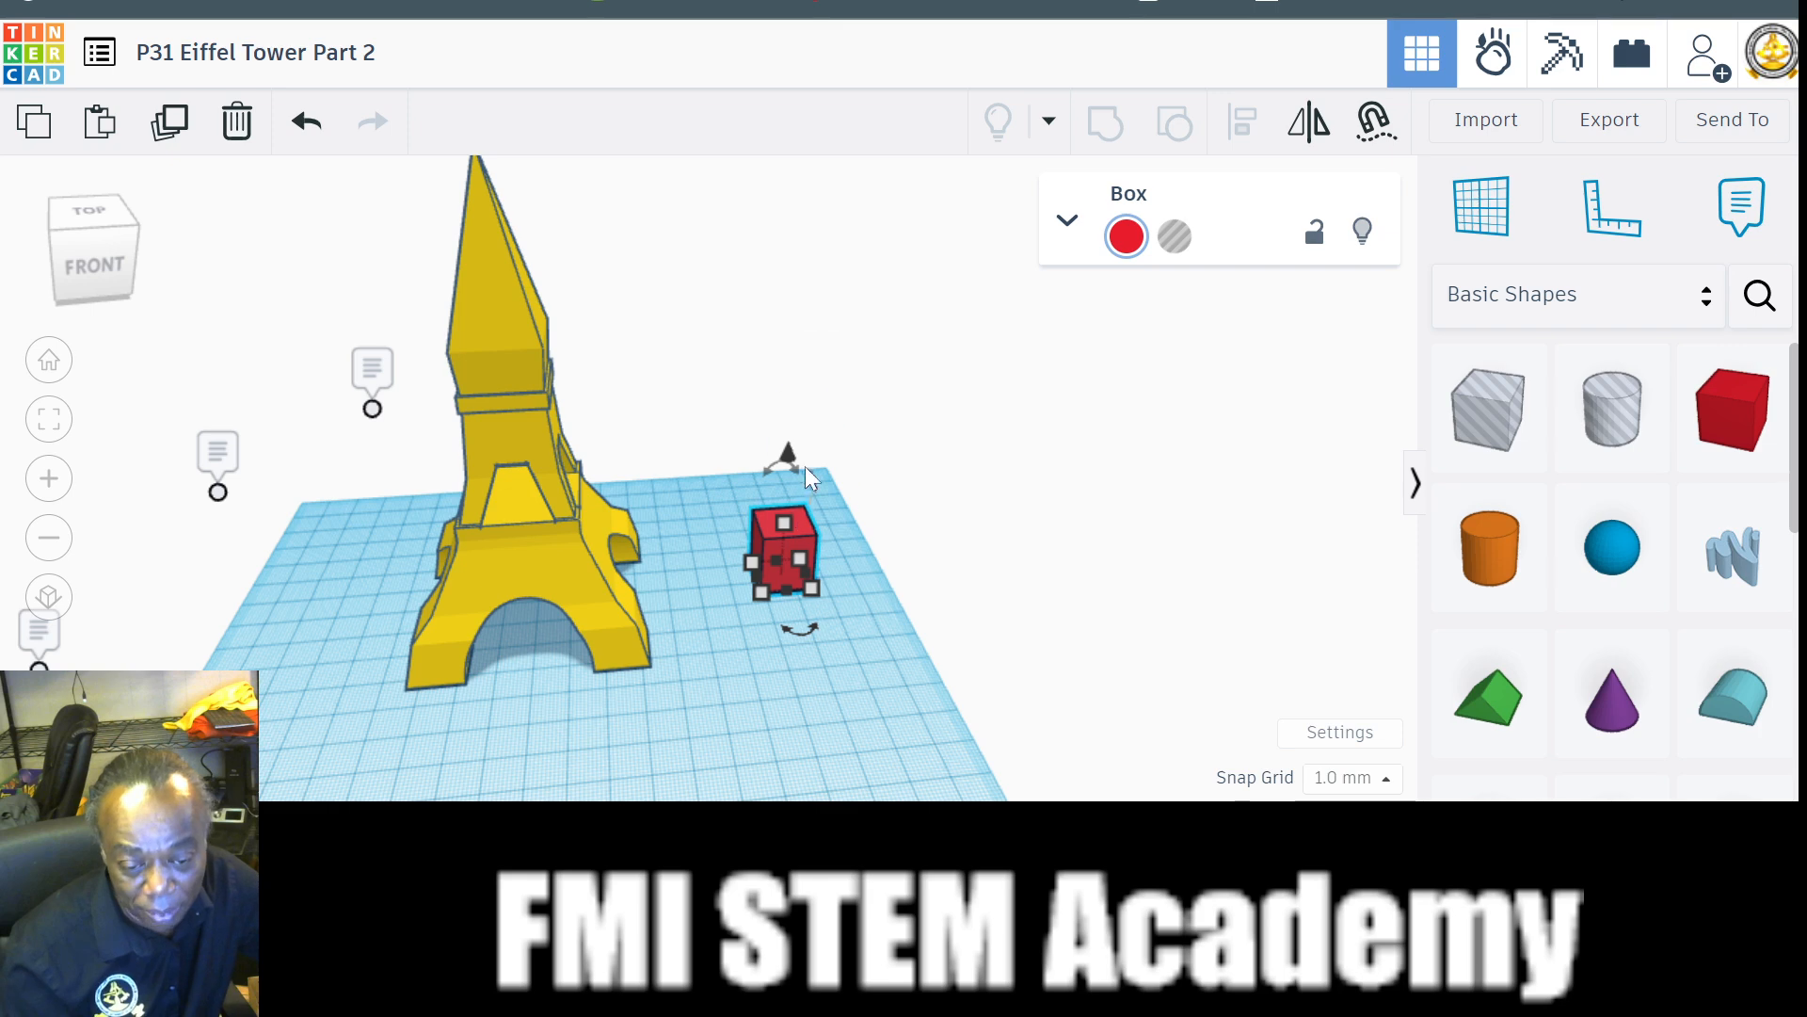
Set the new red box's height to 9 mm and deselect it.
mouse_move(787, 523)
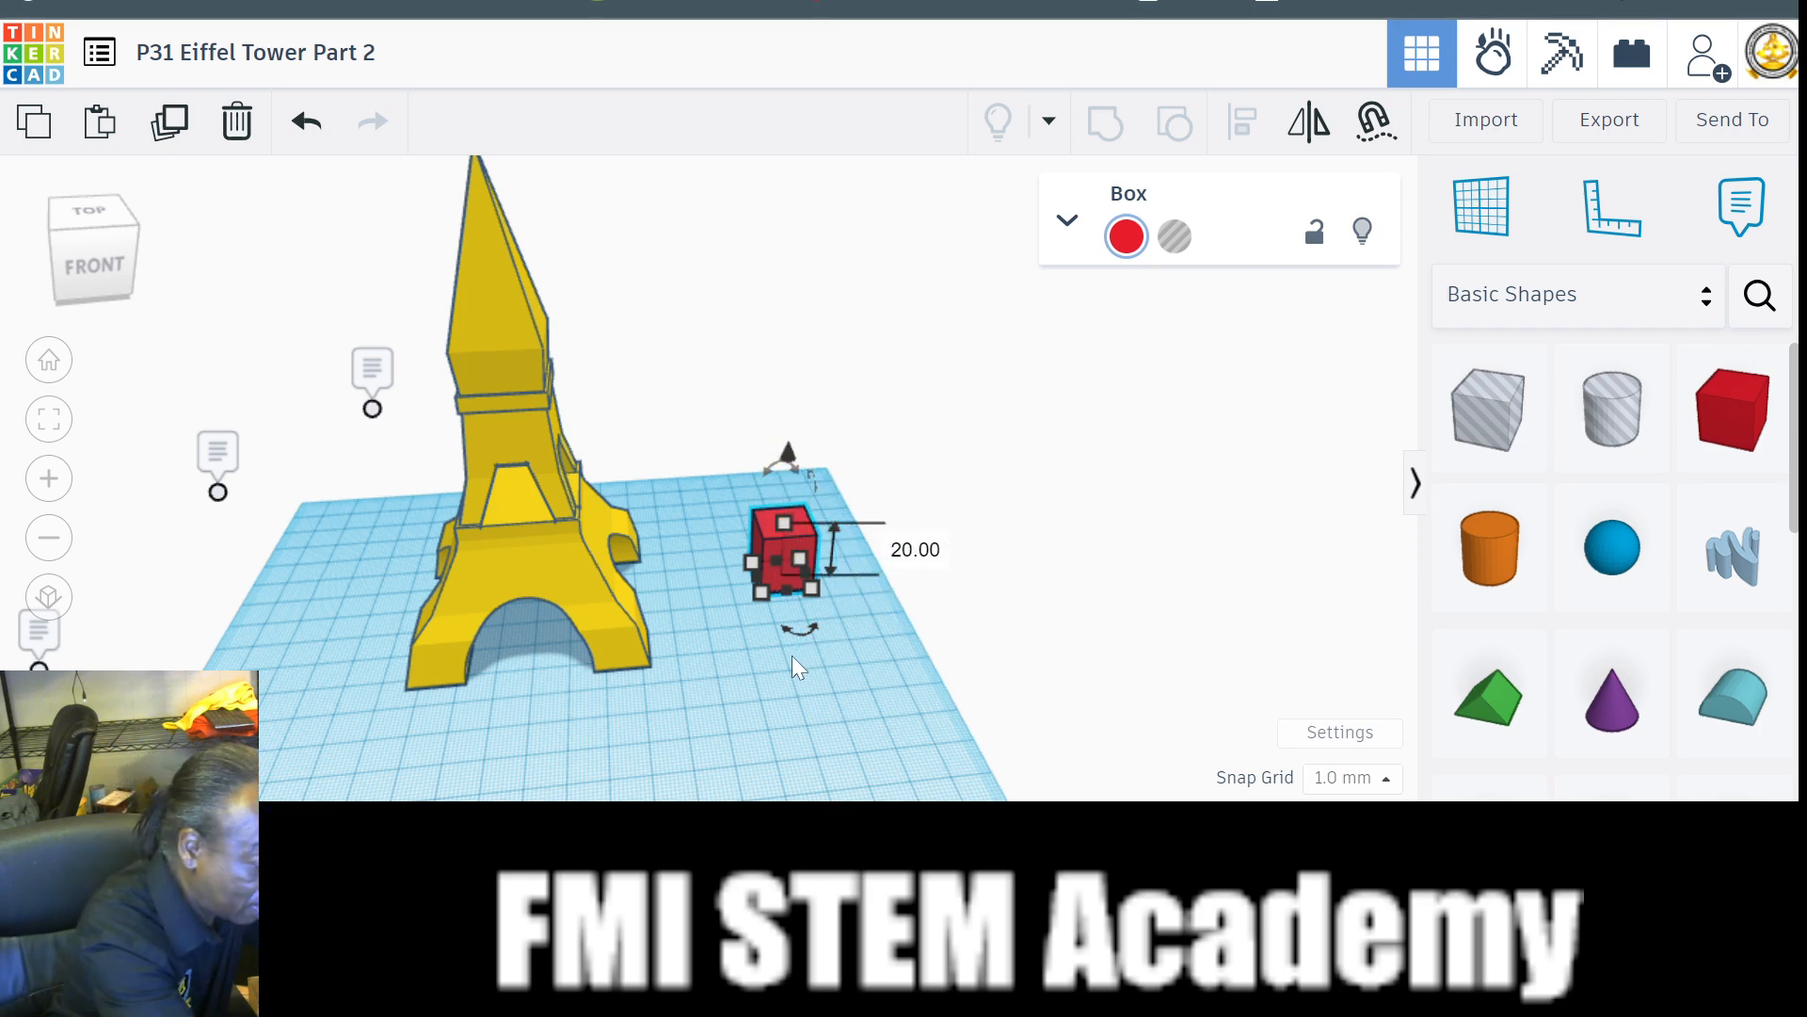
left_click(915, 549)
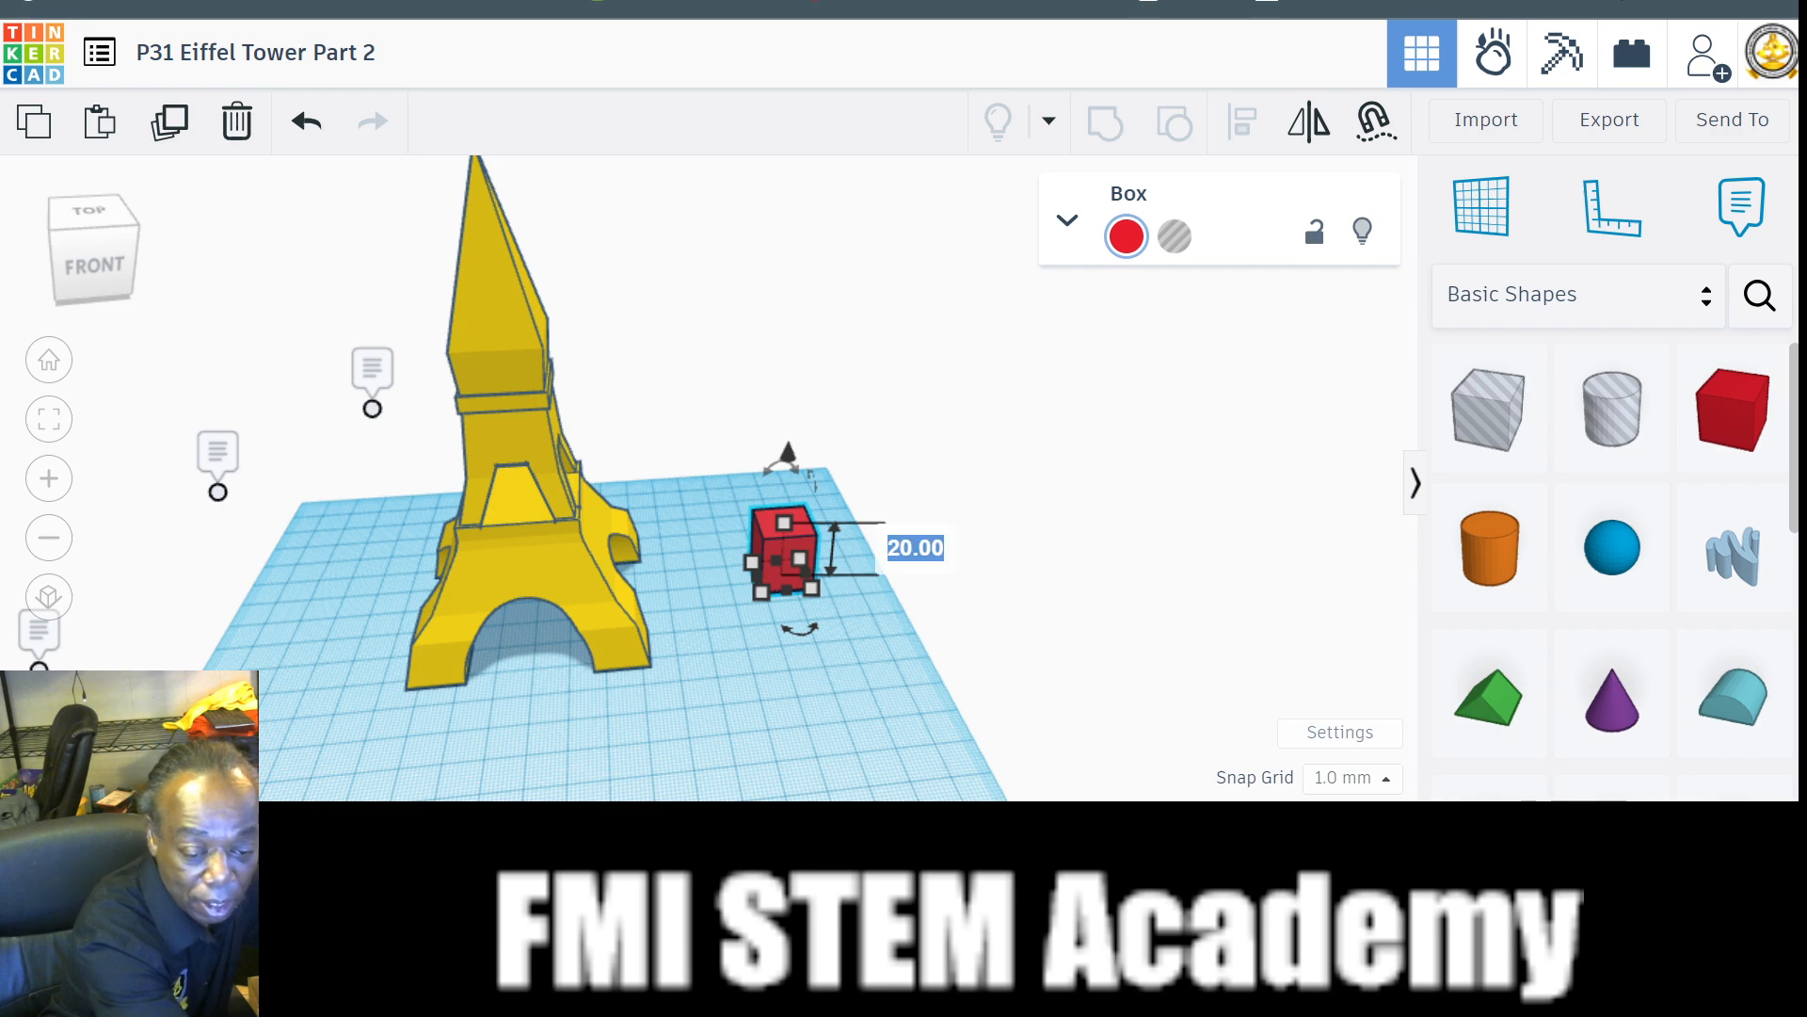
type("9")
key("Return")
mouse_move(825, 628)
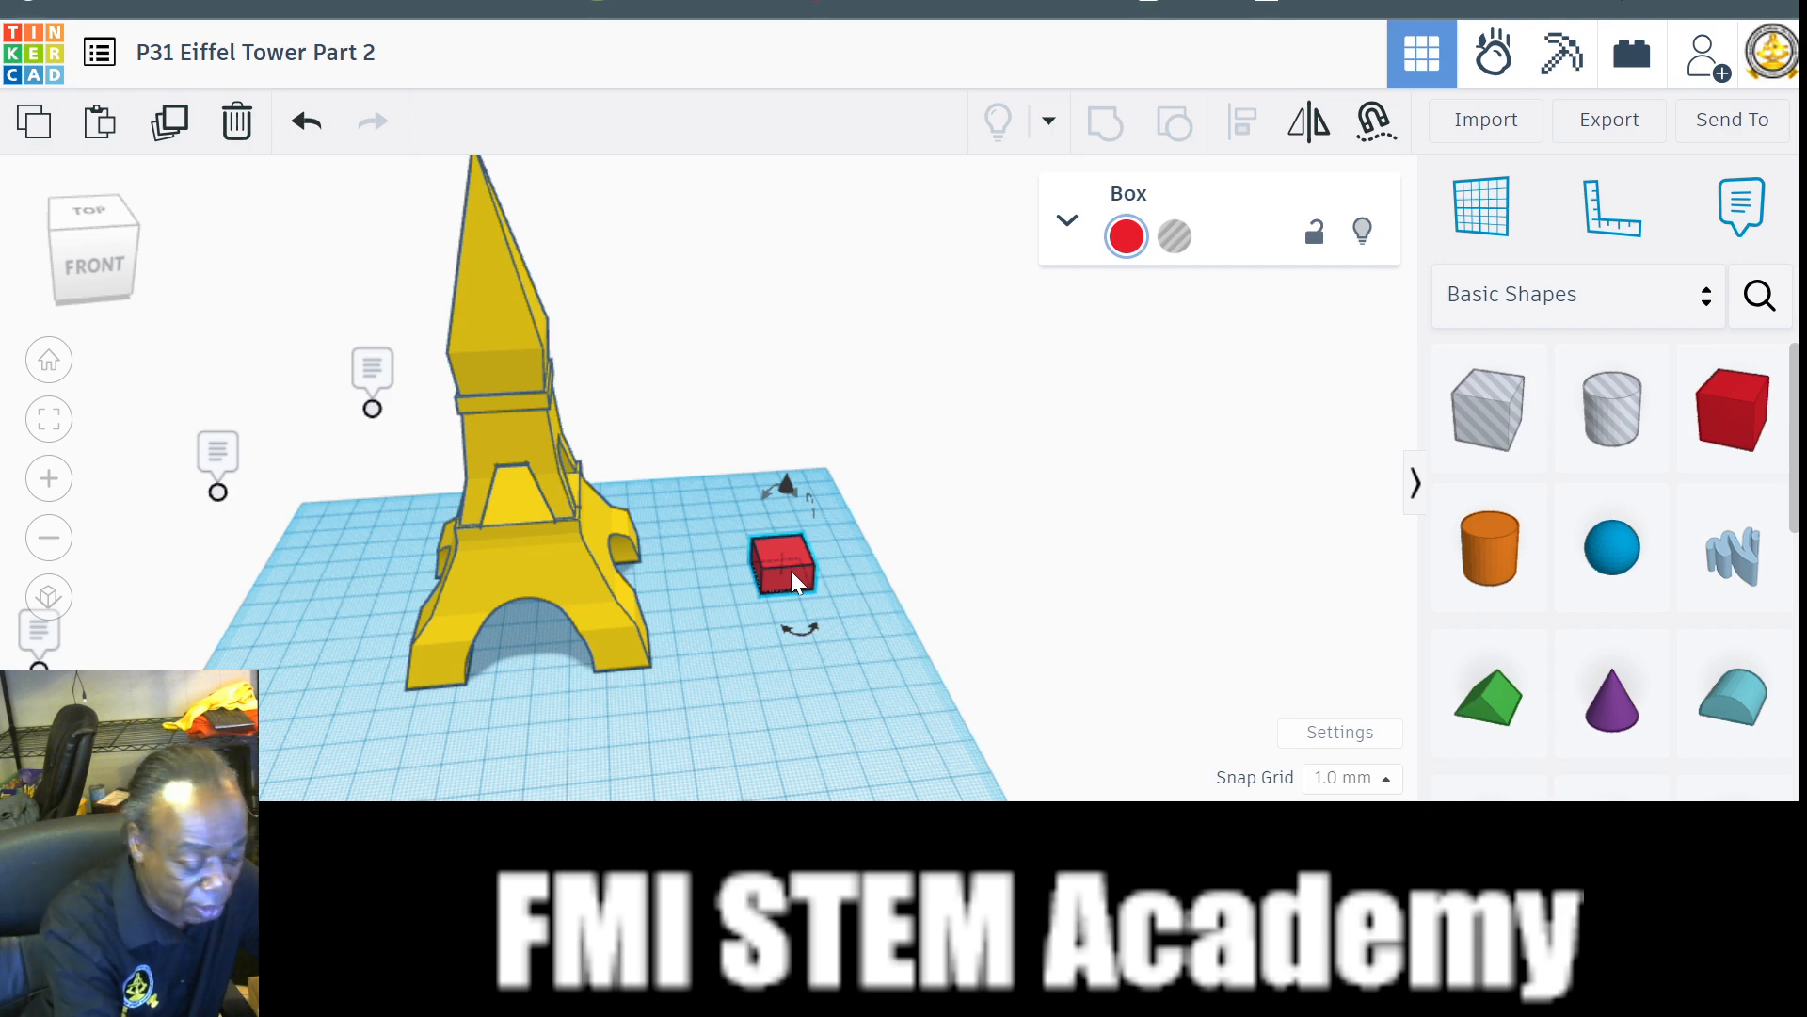
left_click(897, 633)
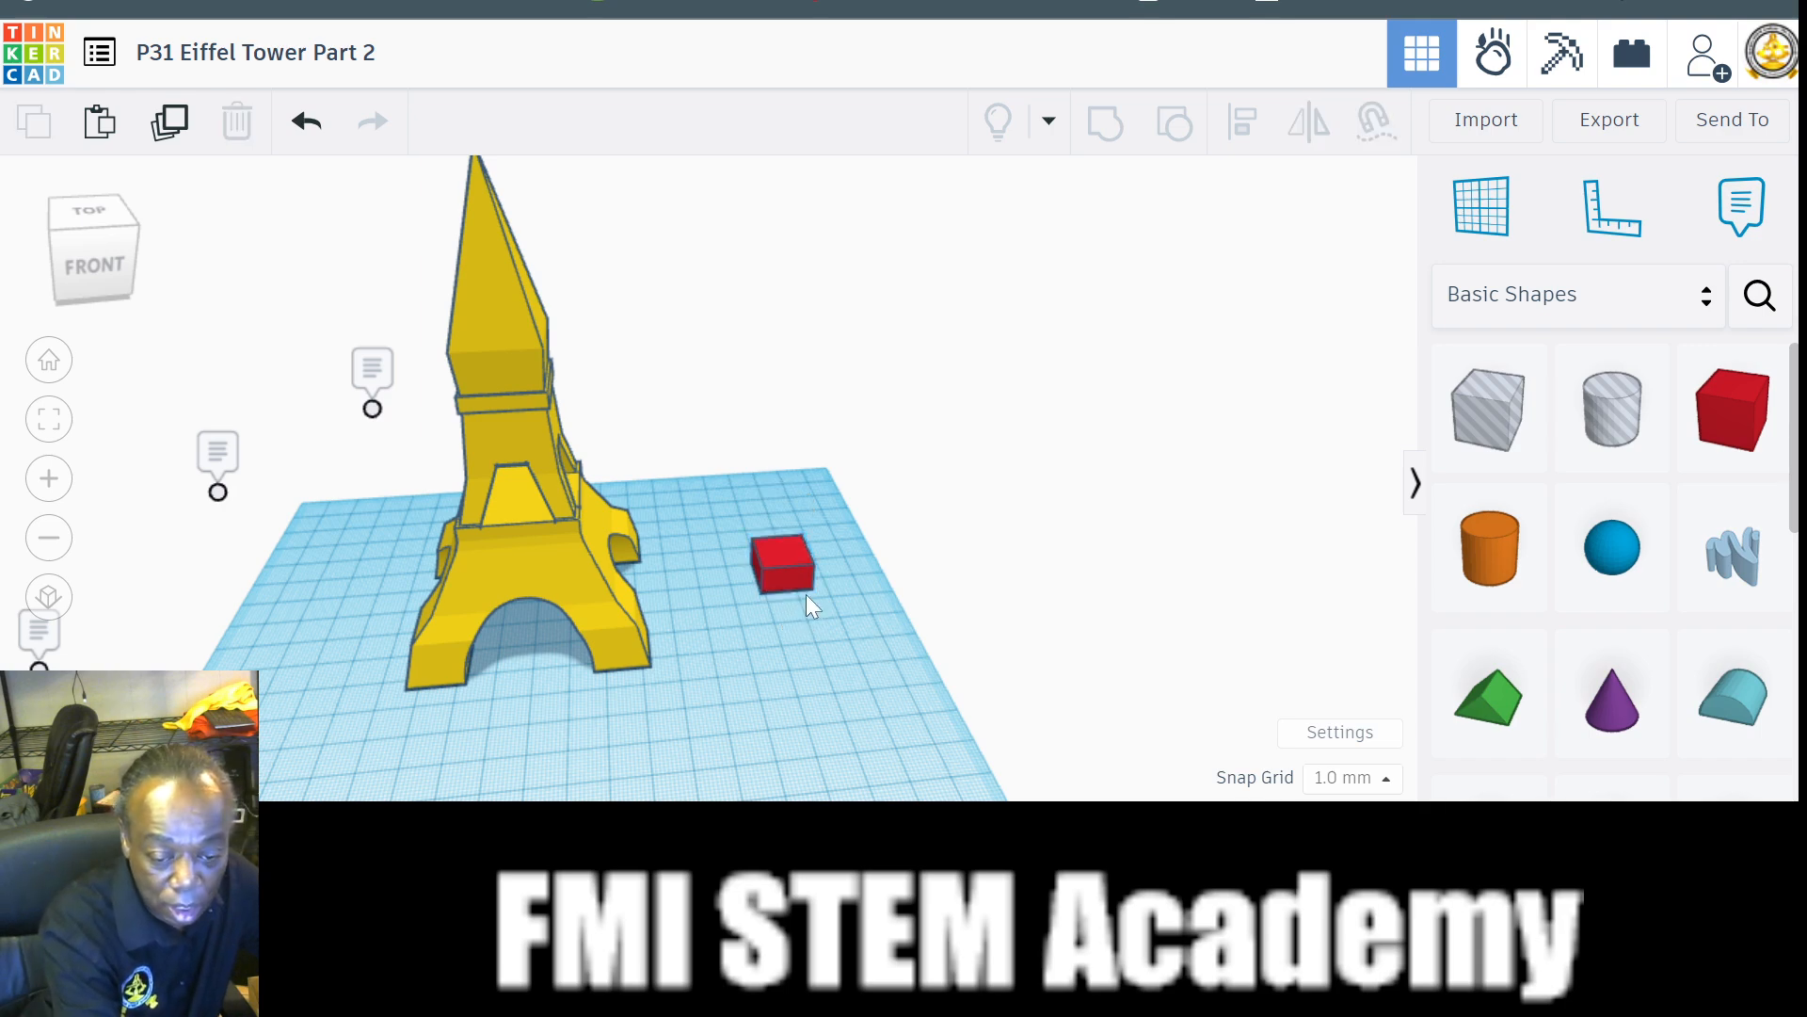
Round the red box's edges with a Radius of 1.
left_click(788, 578)
scroll(783, 610, "up", 5)
scroll(788, 624, "up", 3)
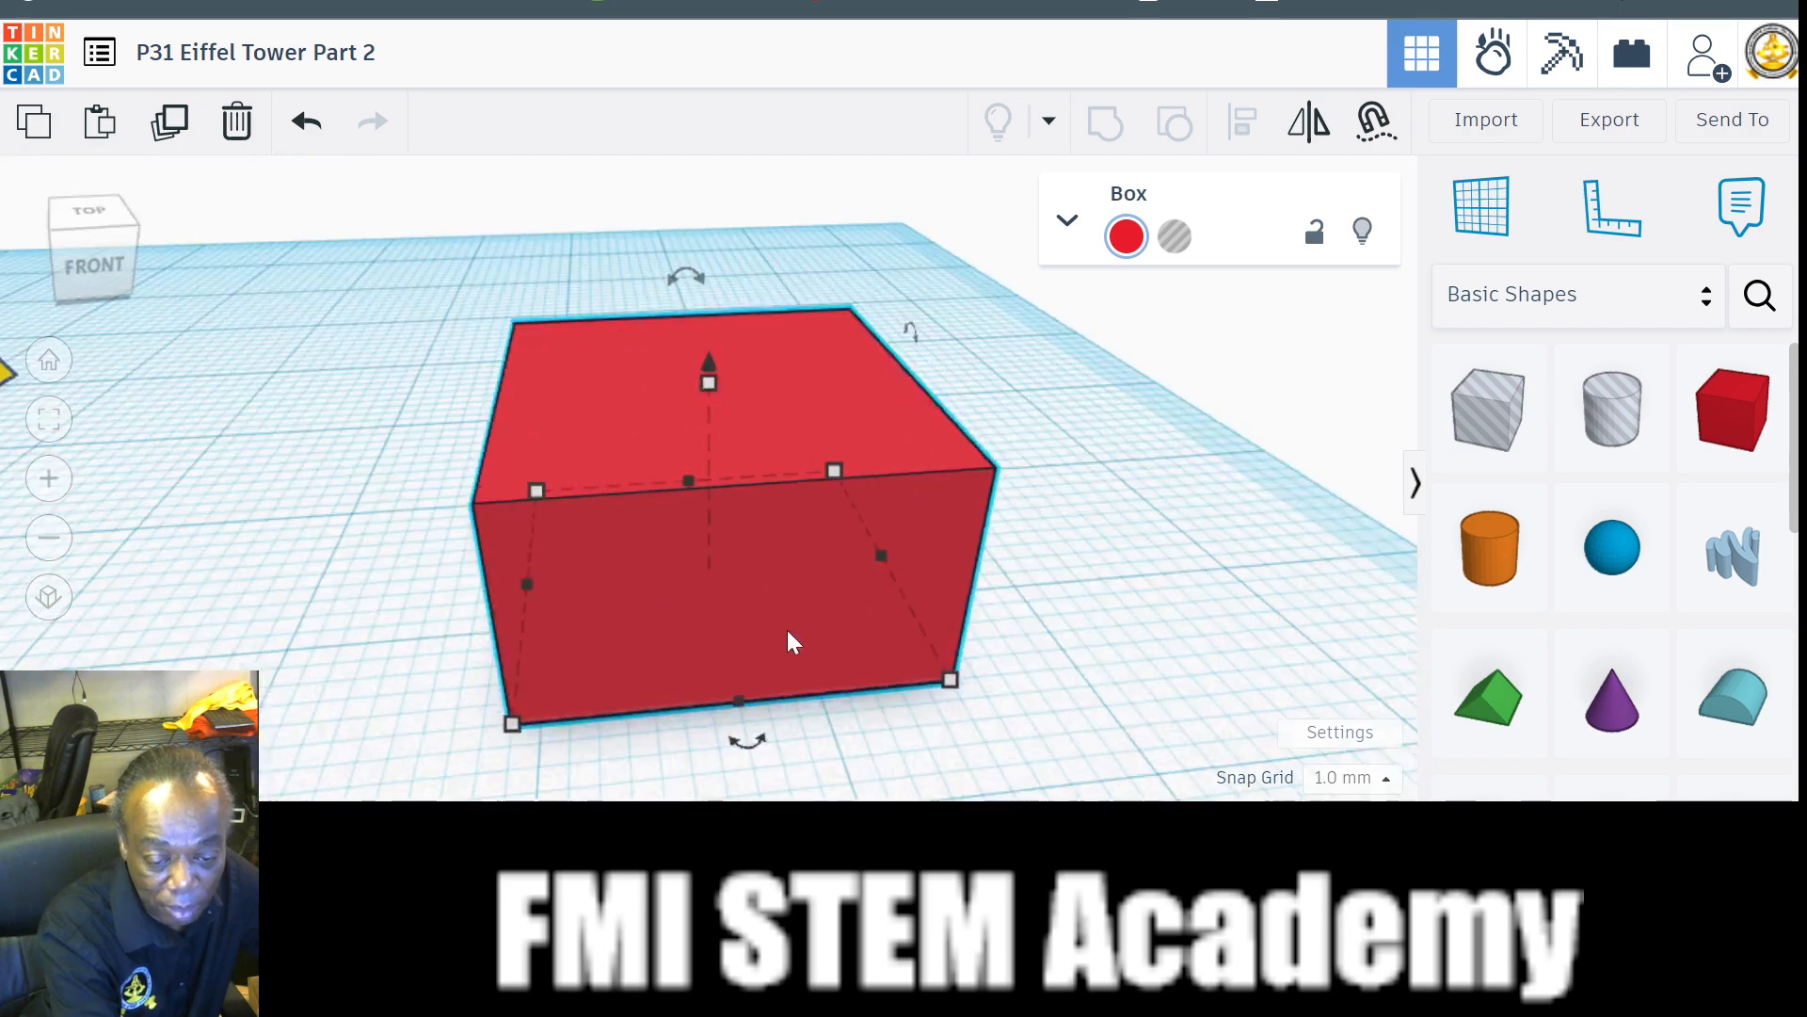
scroll(836, 676, "down", 3)
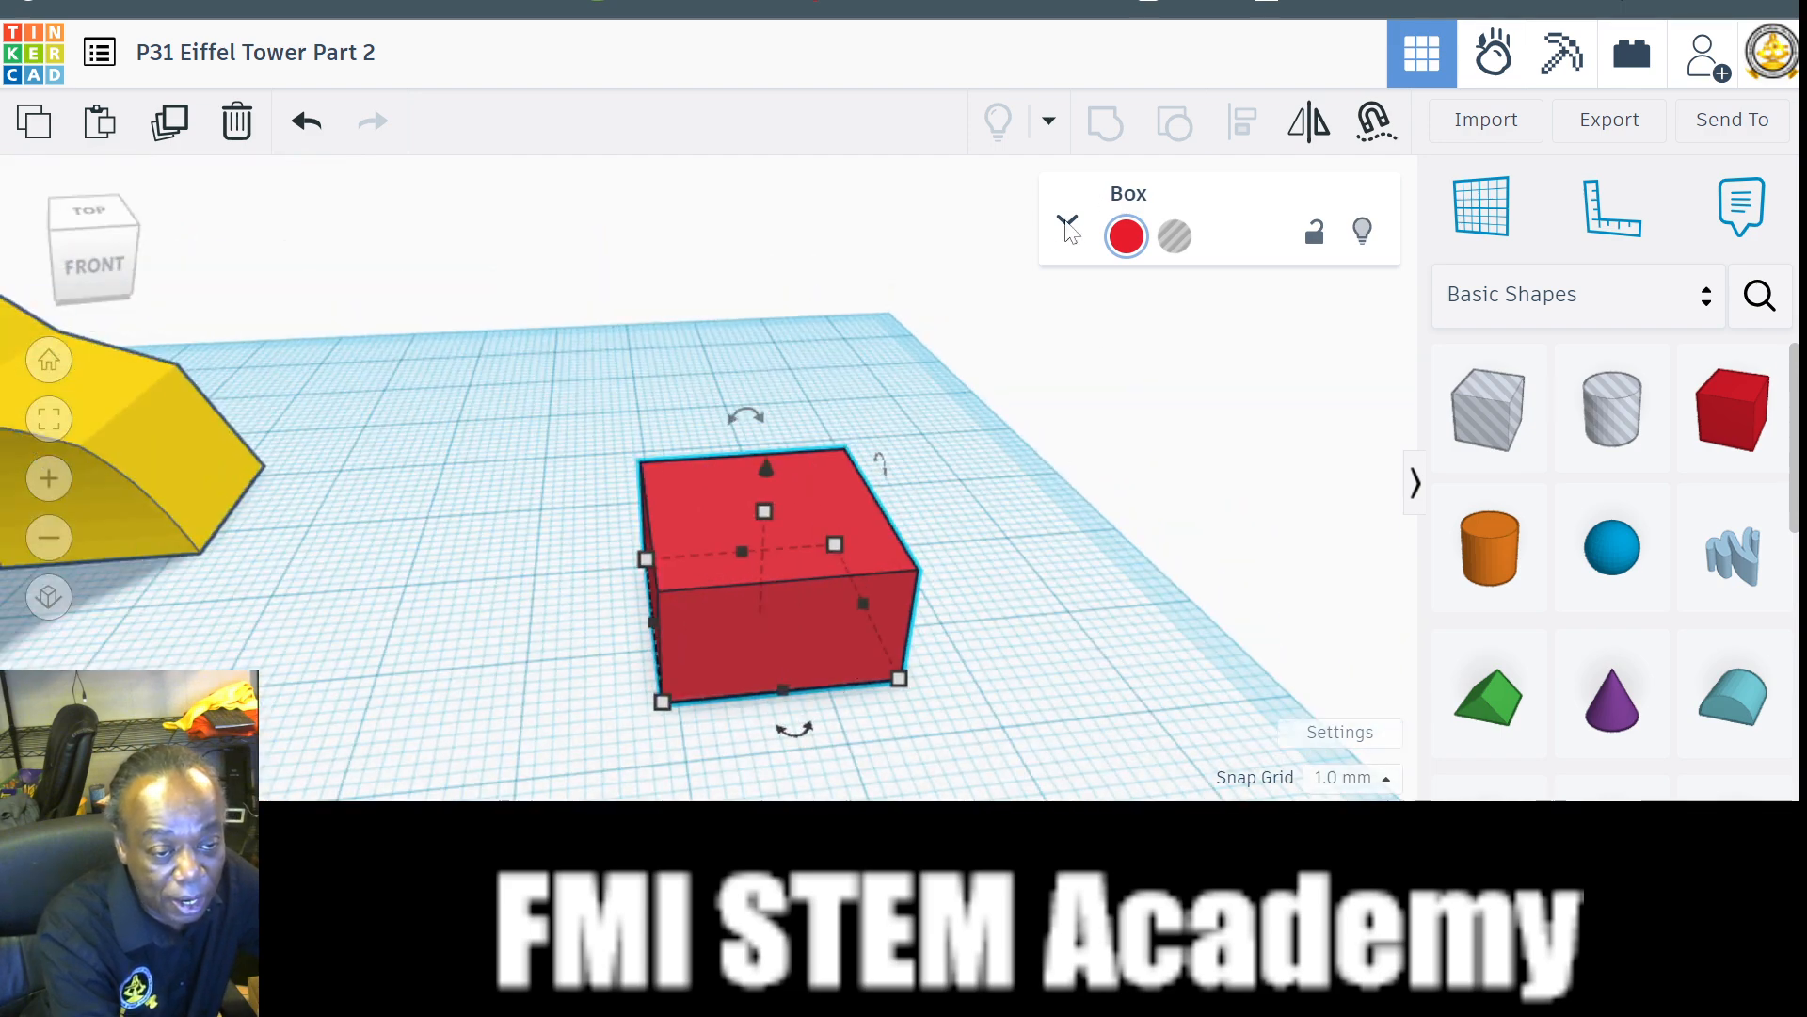
left_click(1068, 222)
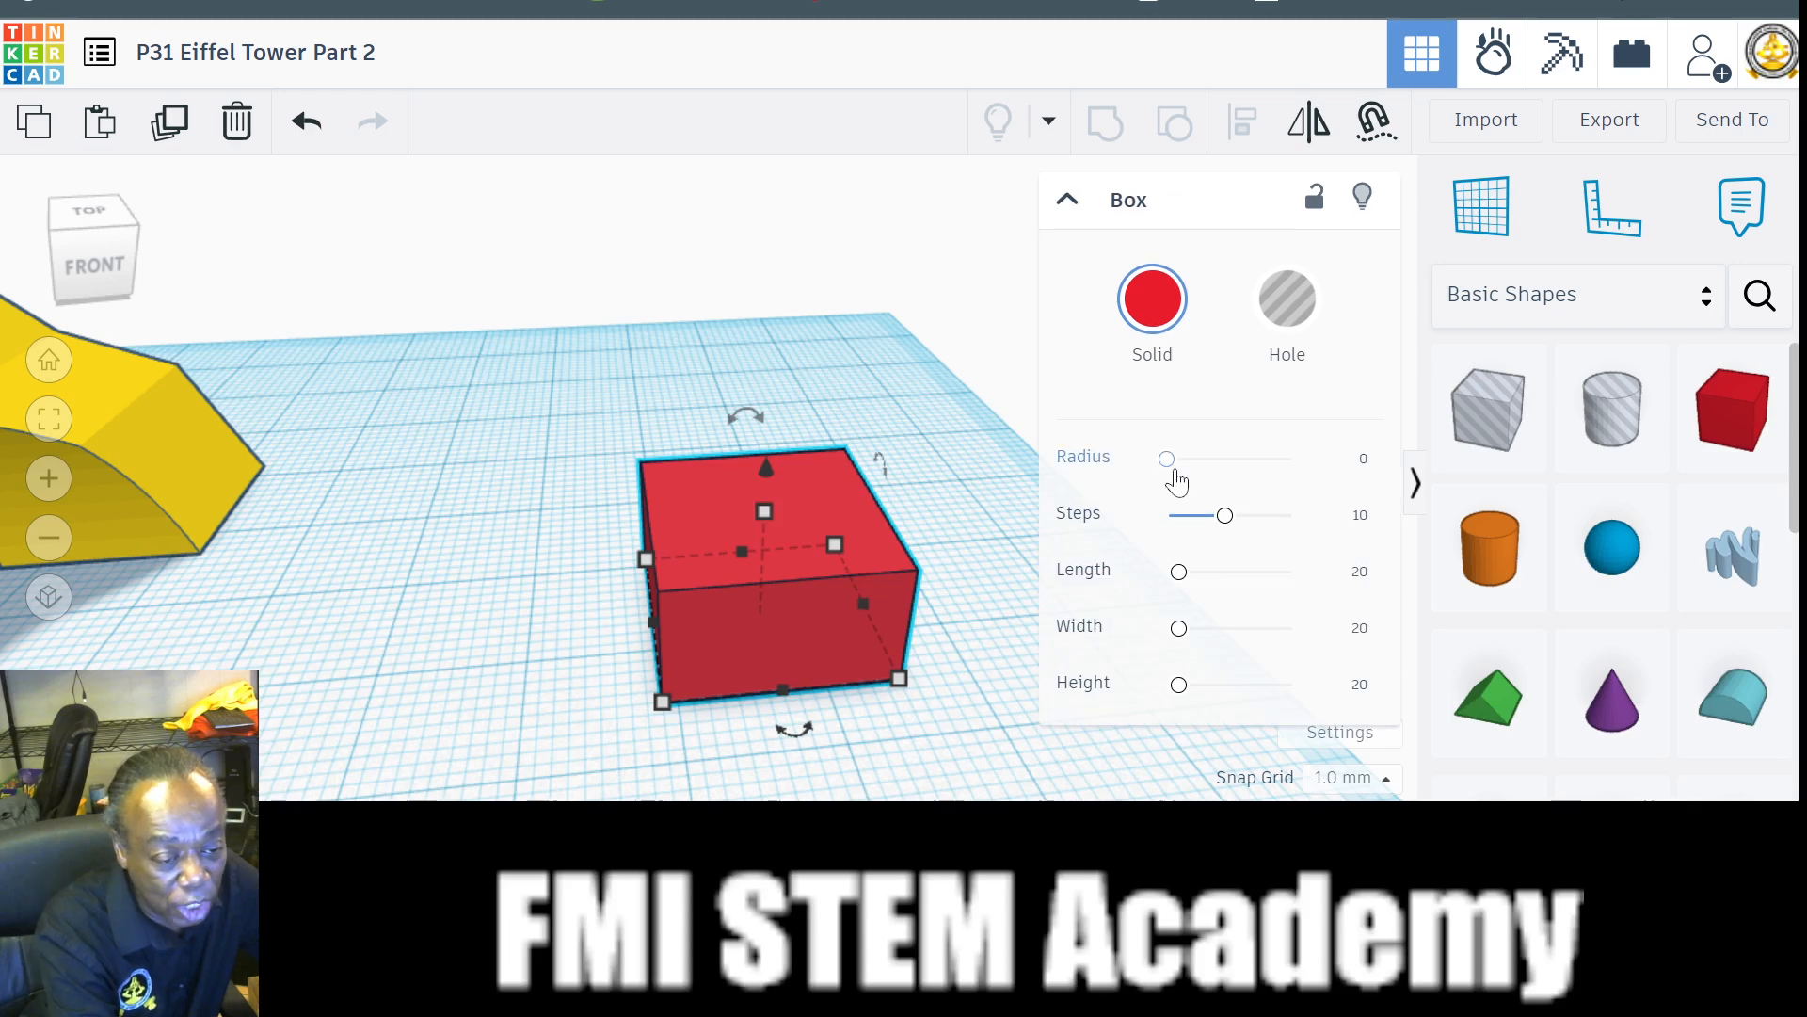
left_click(1362, 461)
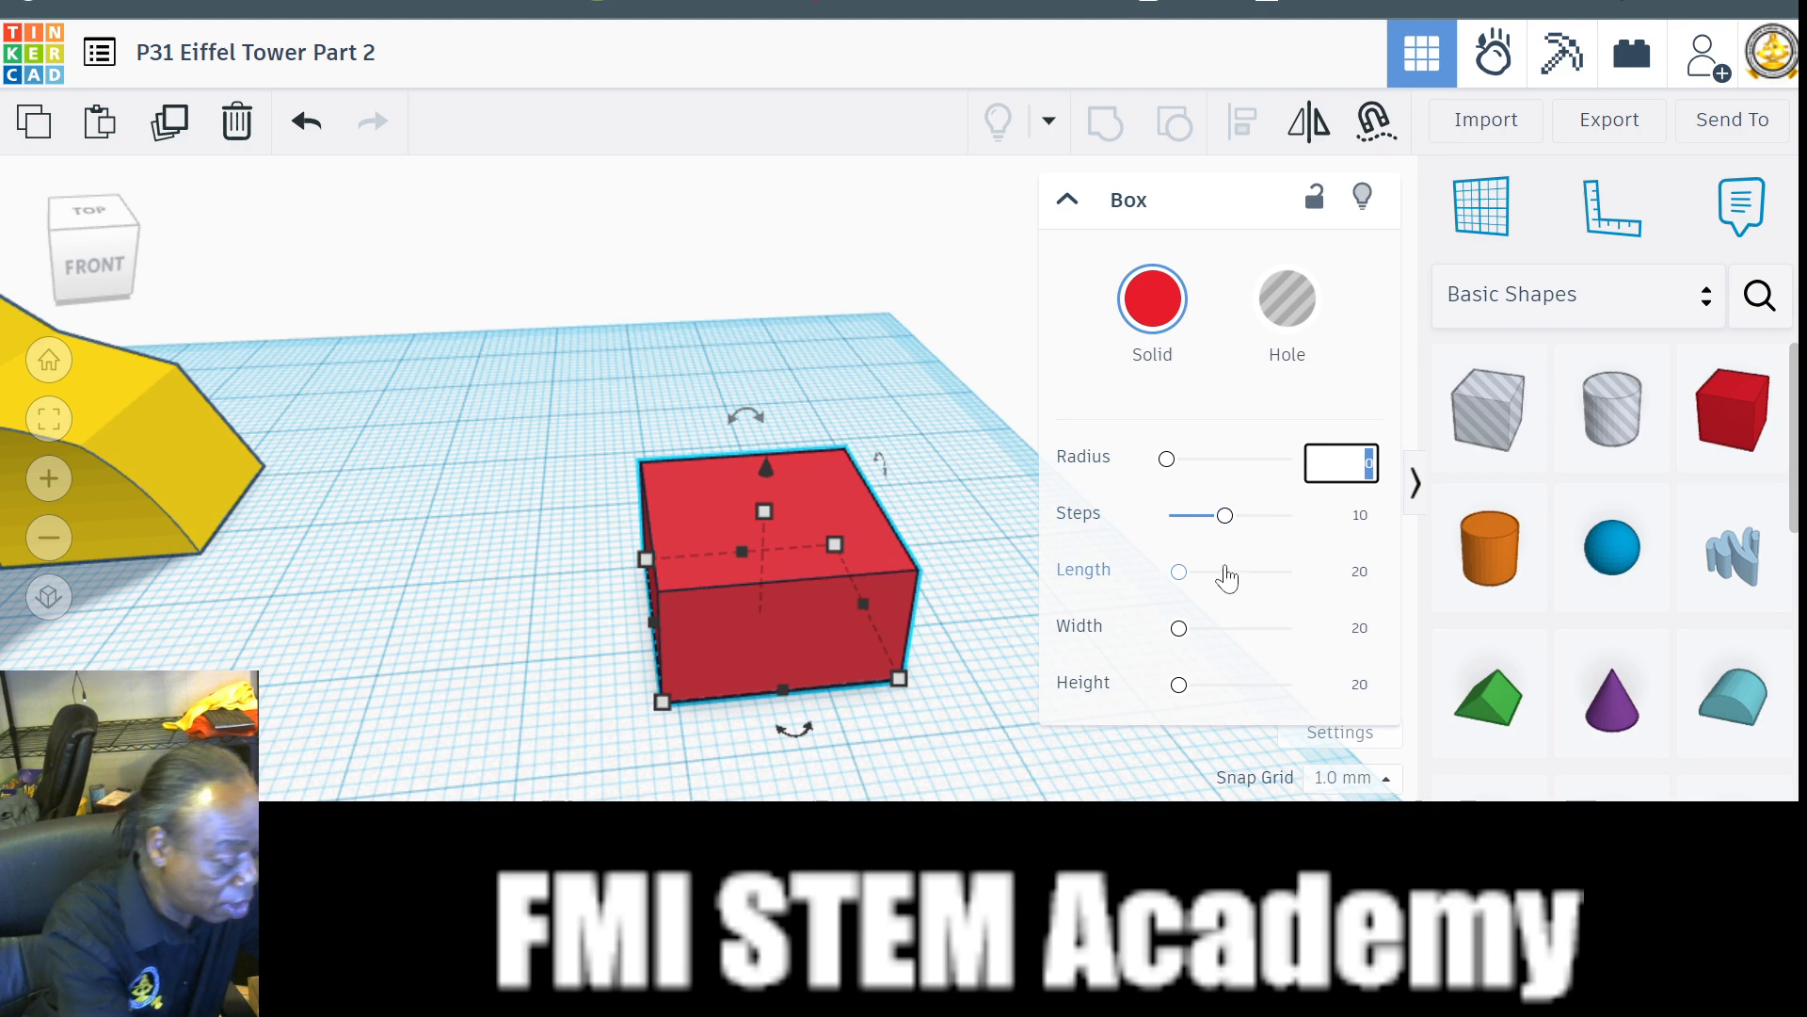
key("Return")
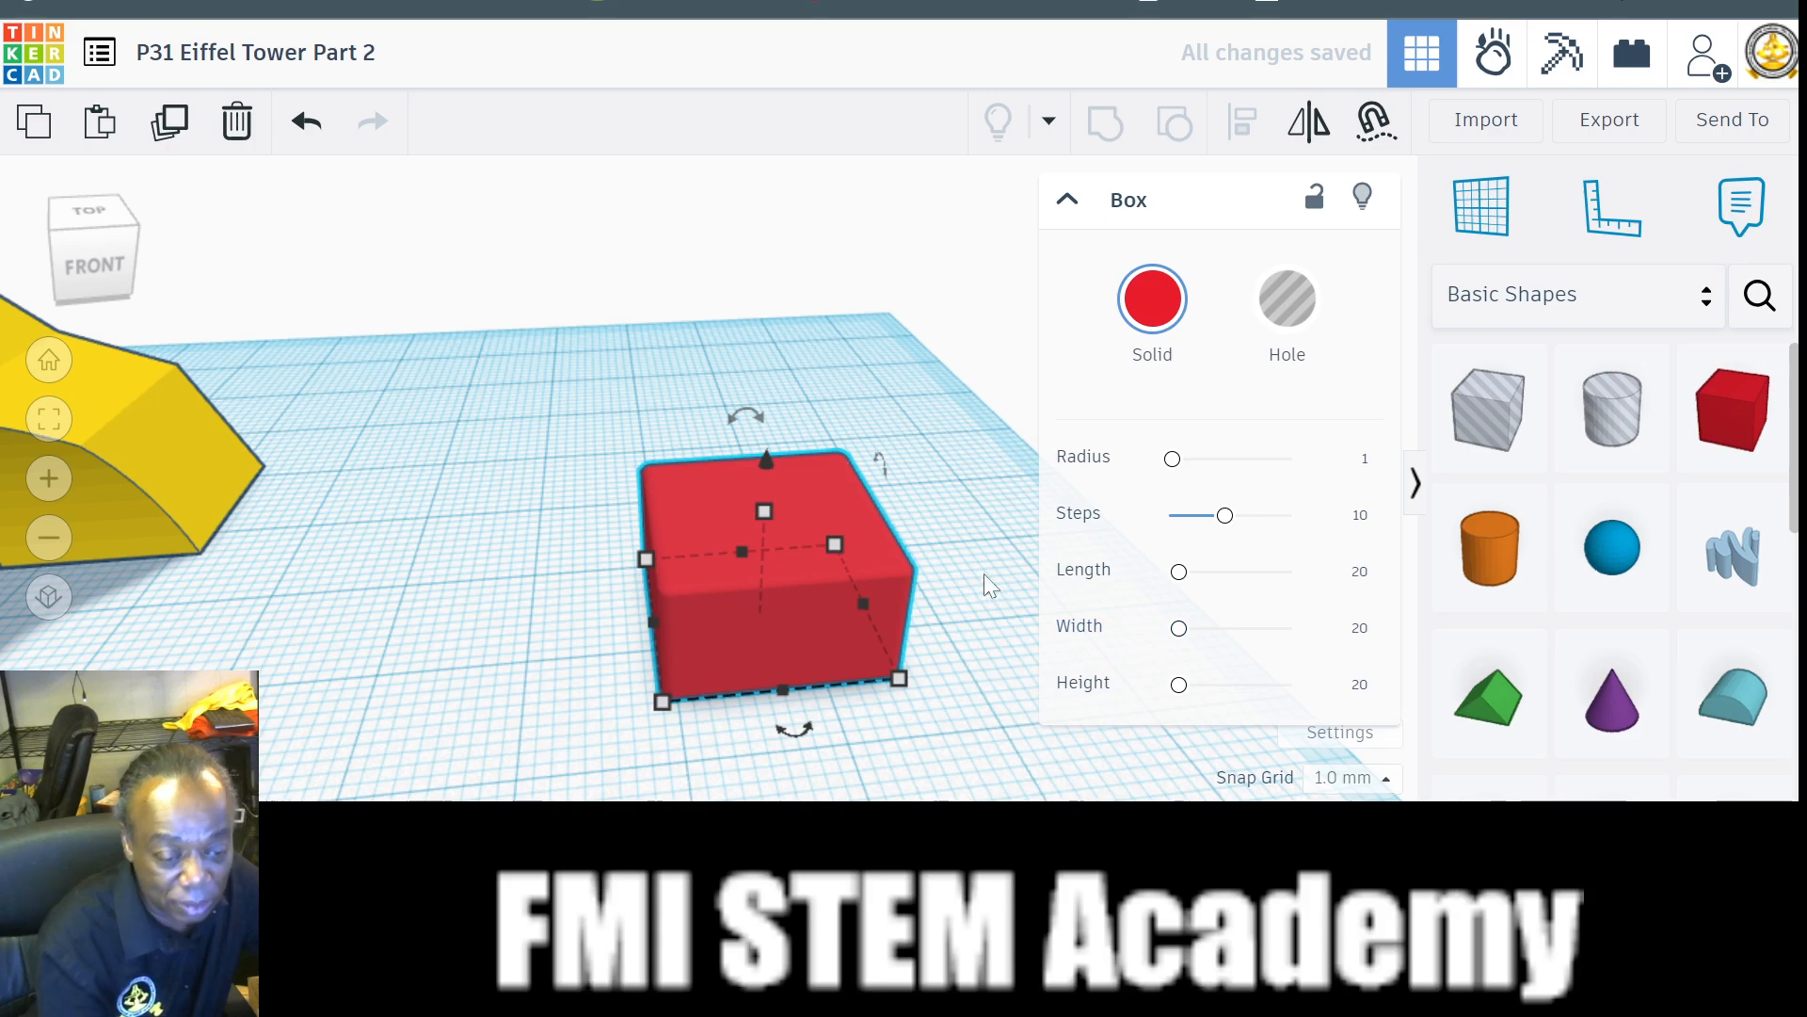
left_click(1001, 422)
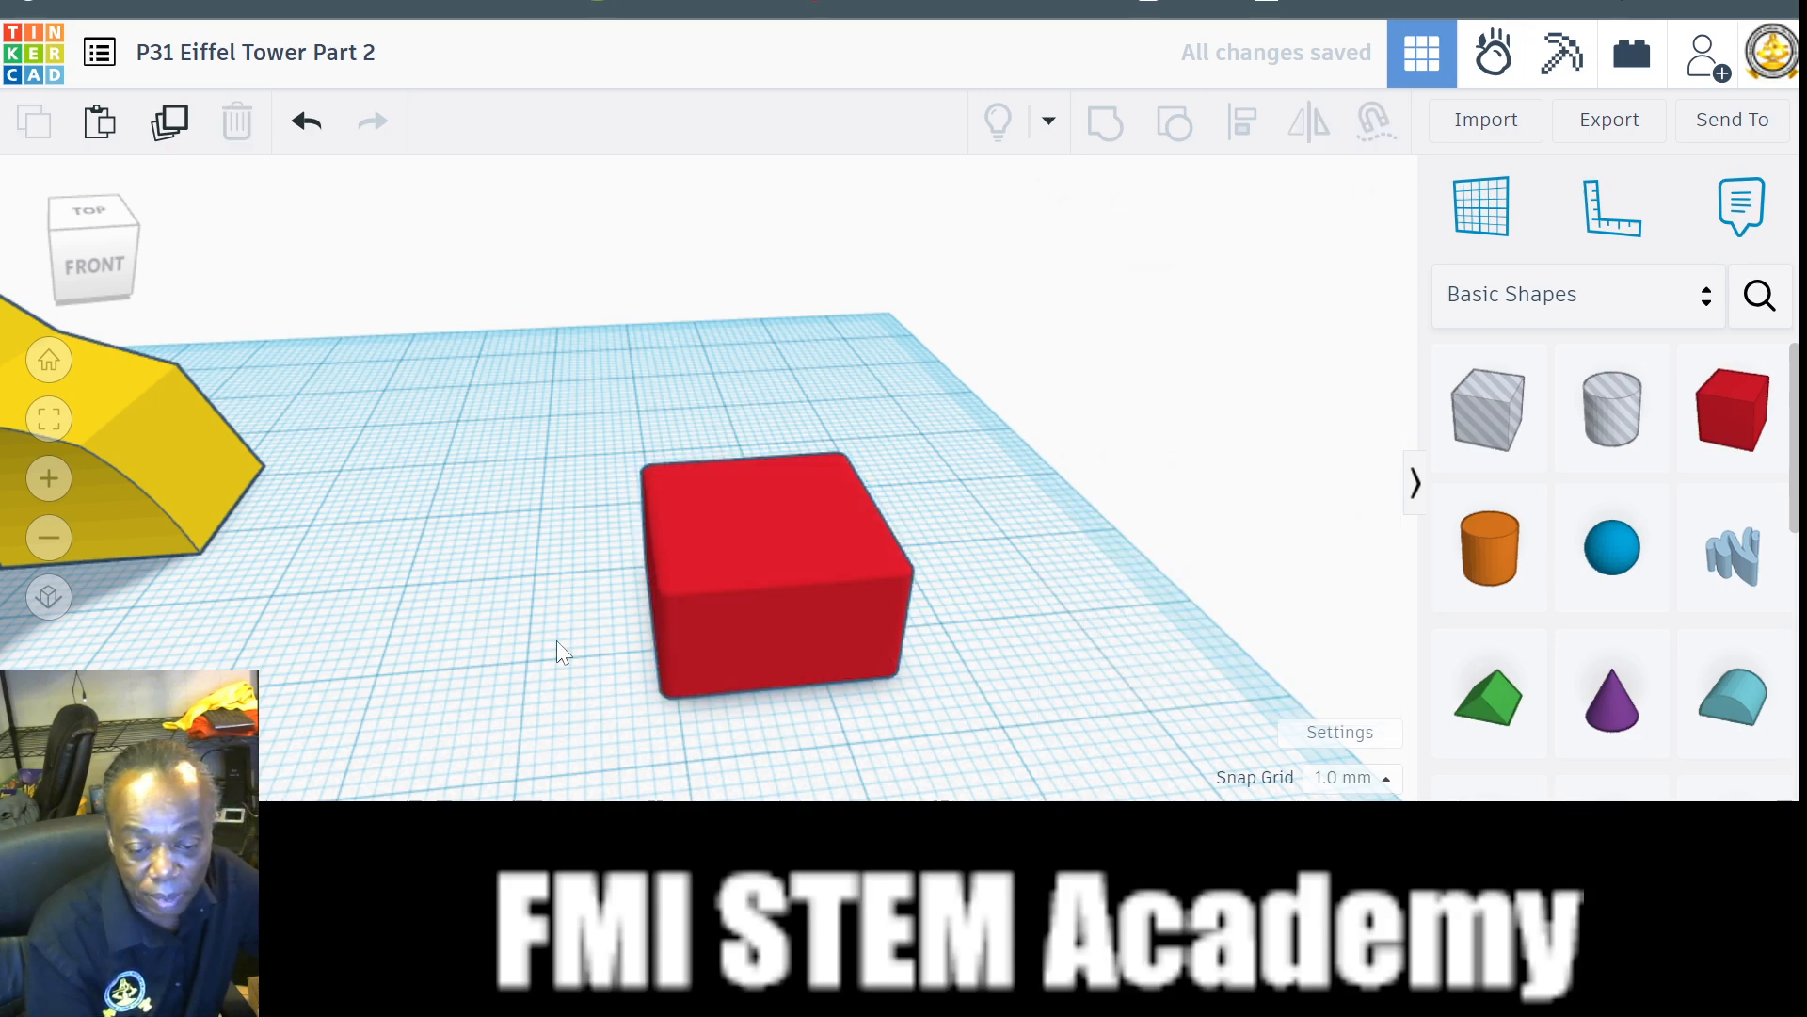
Raise the rounded red box 96 mm above the workplane.
scroll(555, 649, "down", 8)
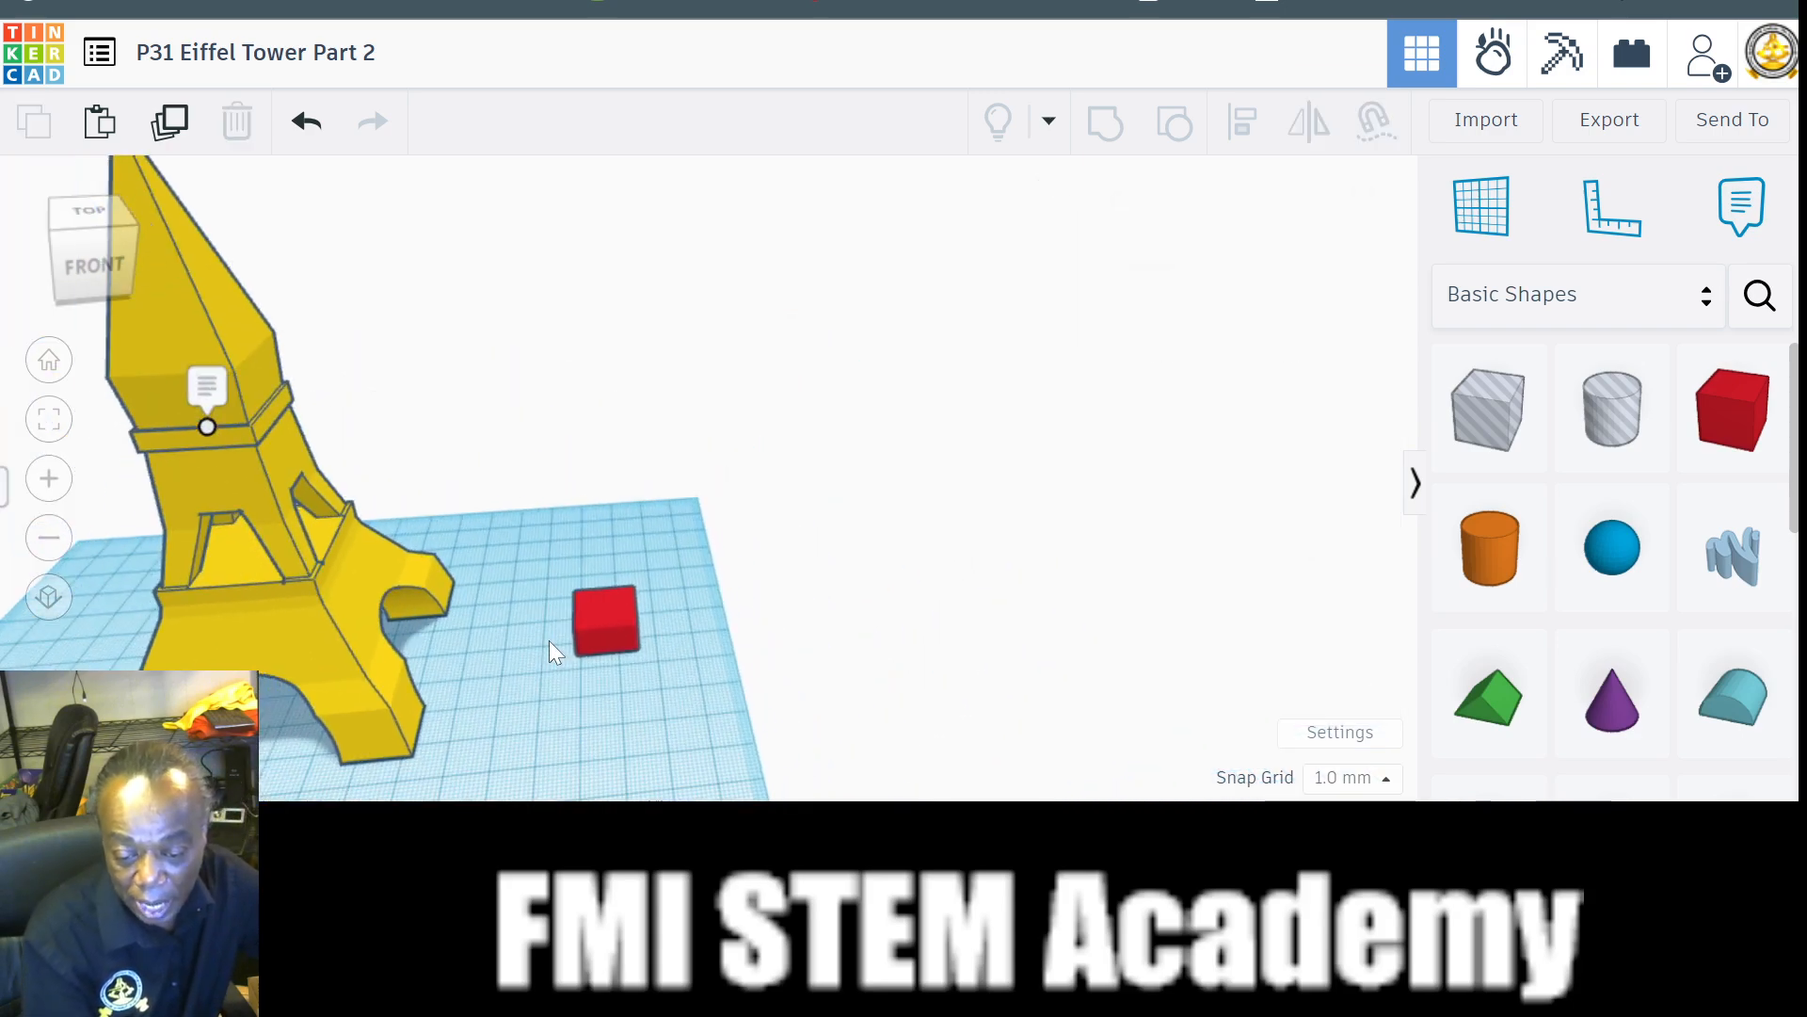
left_click(614, 636)
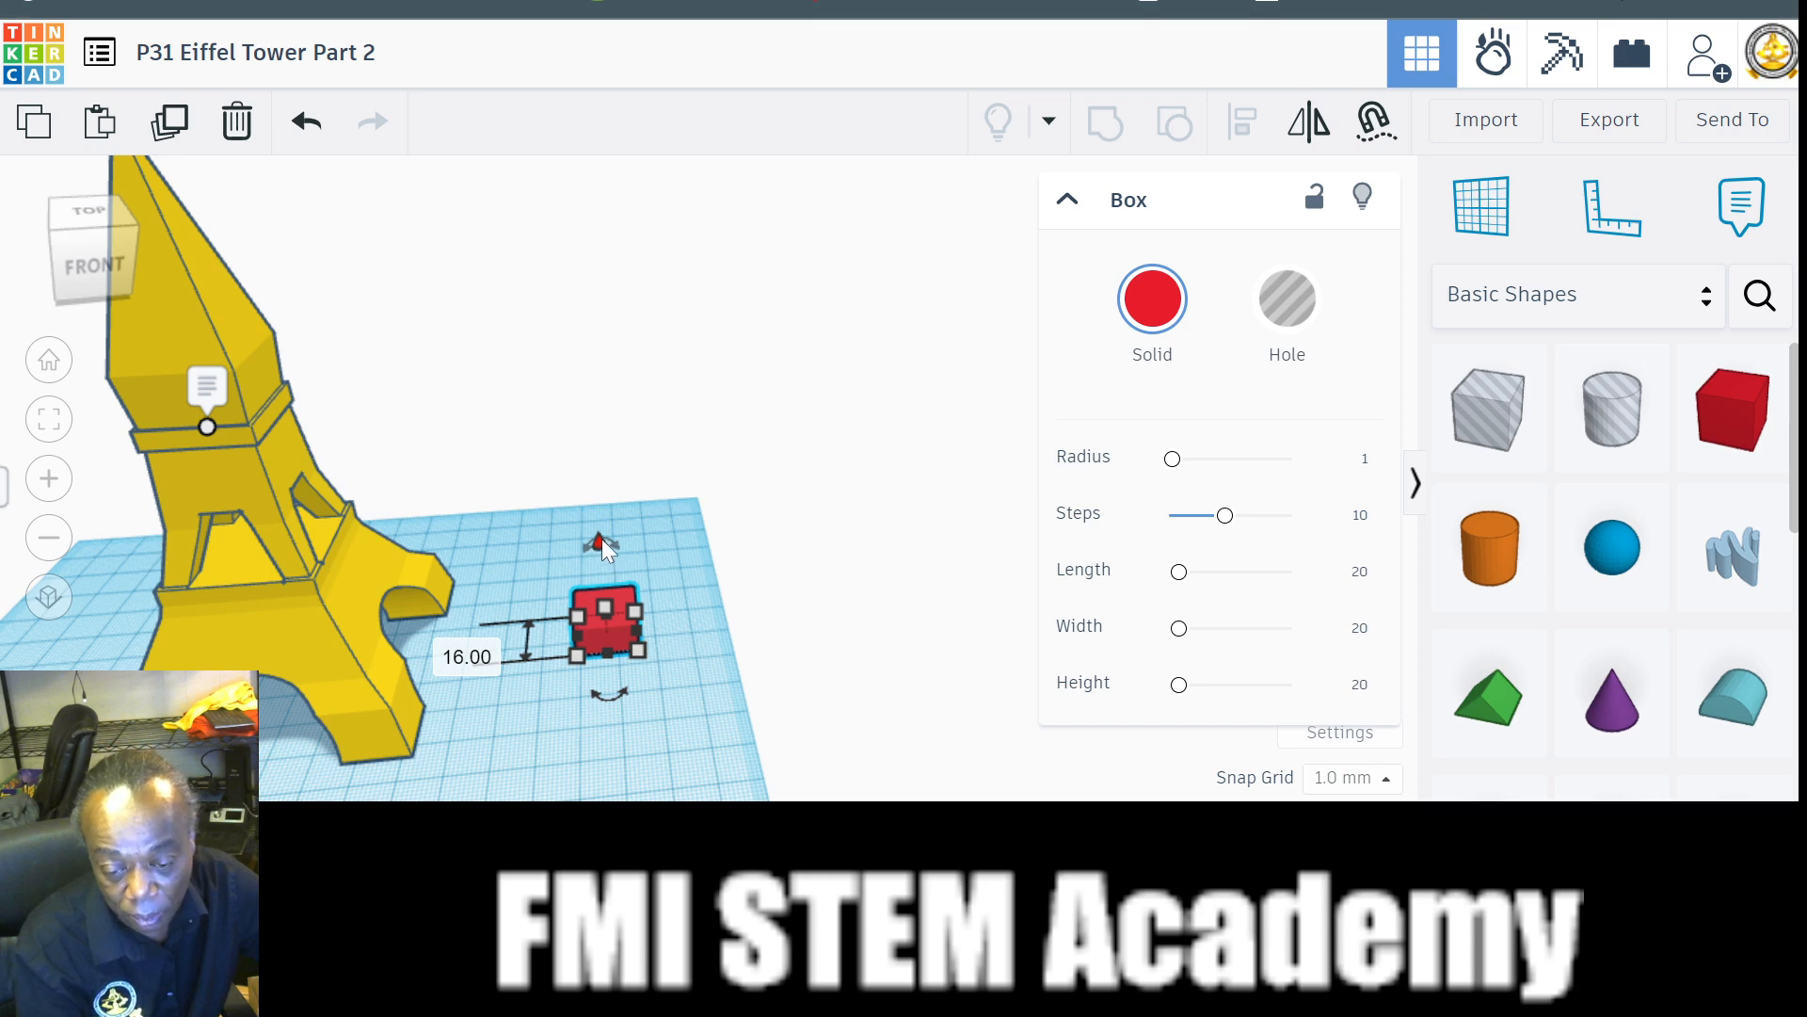
left_click_drag(601, 542, 573, 123)
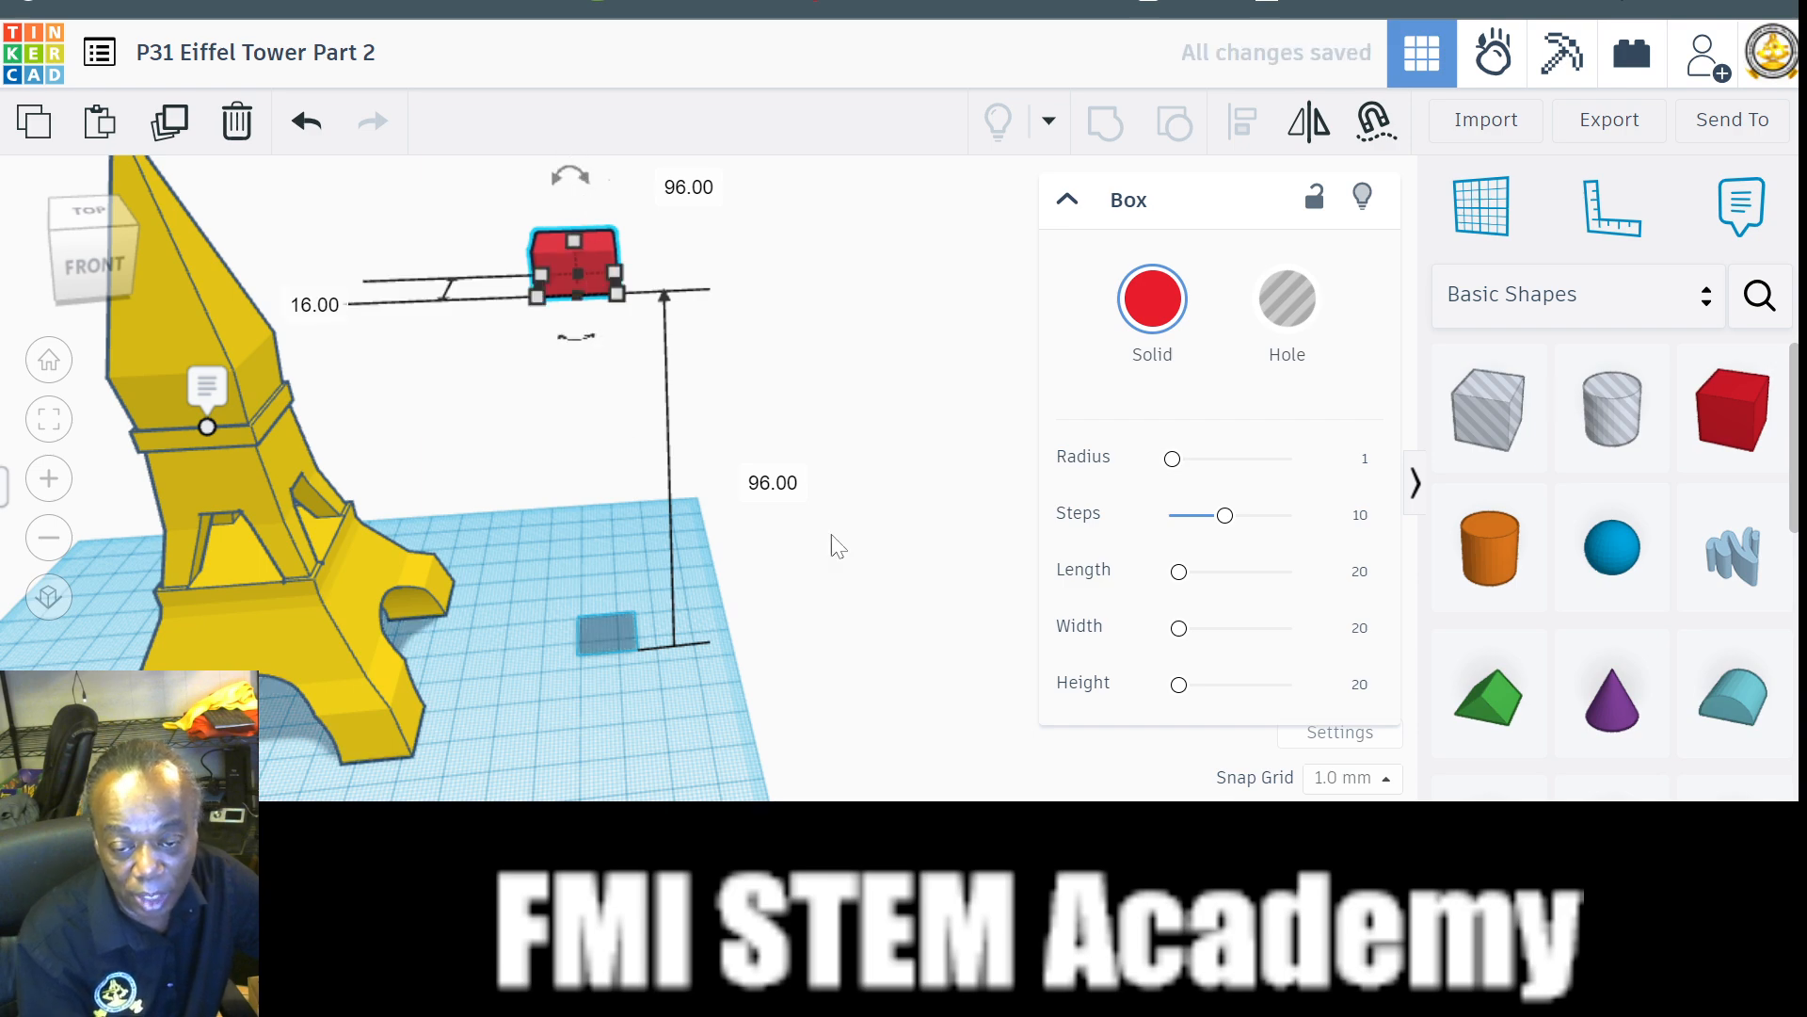
Centre the raised rounded red box on the tower in both horizontal directions and group the two shapes.
scroll(828, 503, "down", 3)
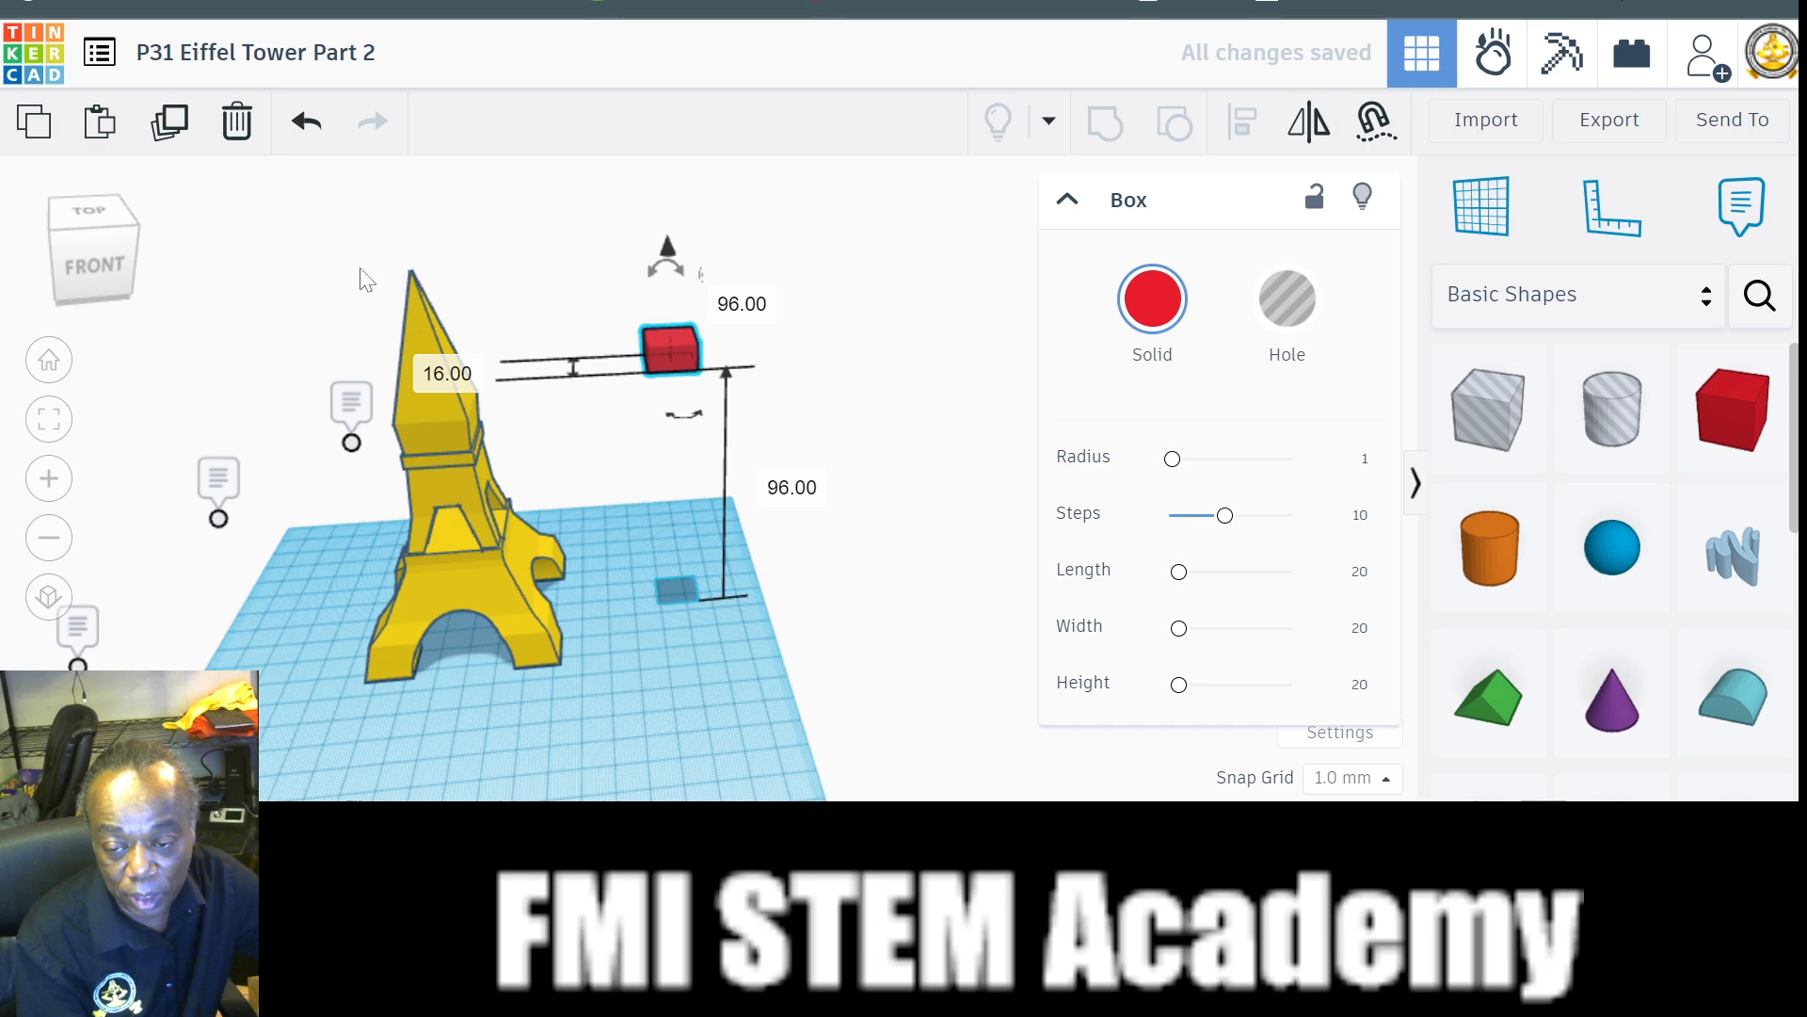
left_click_drag(361, 270, 806, 665)
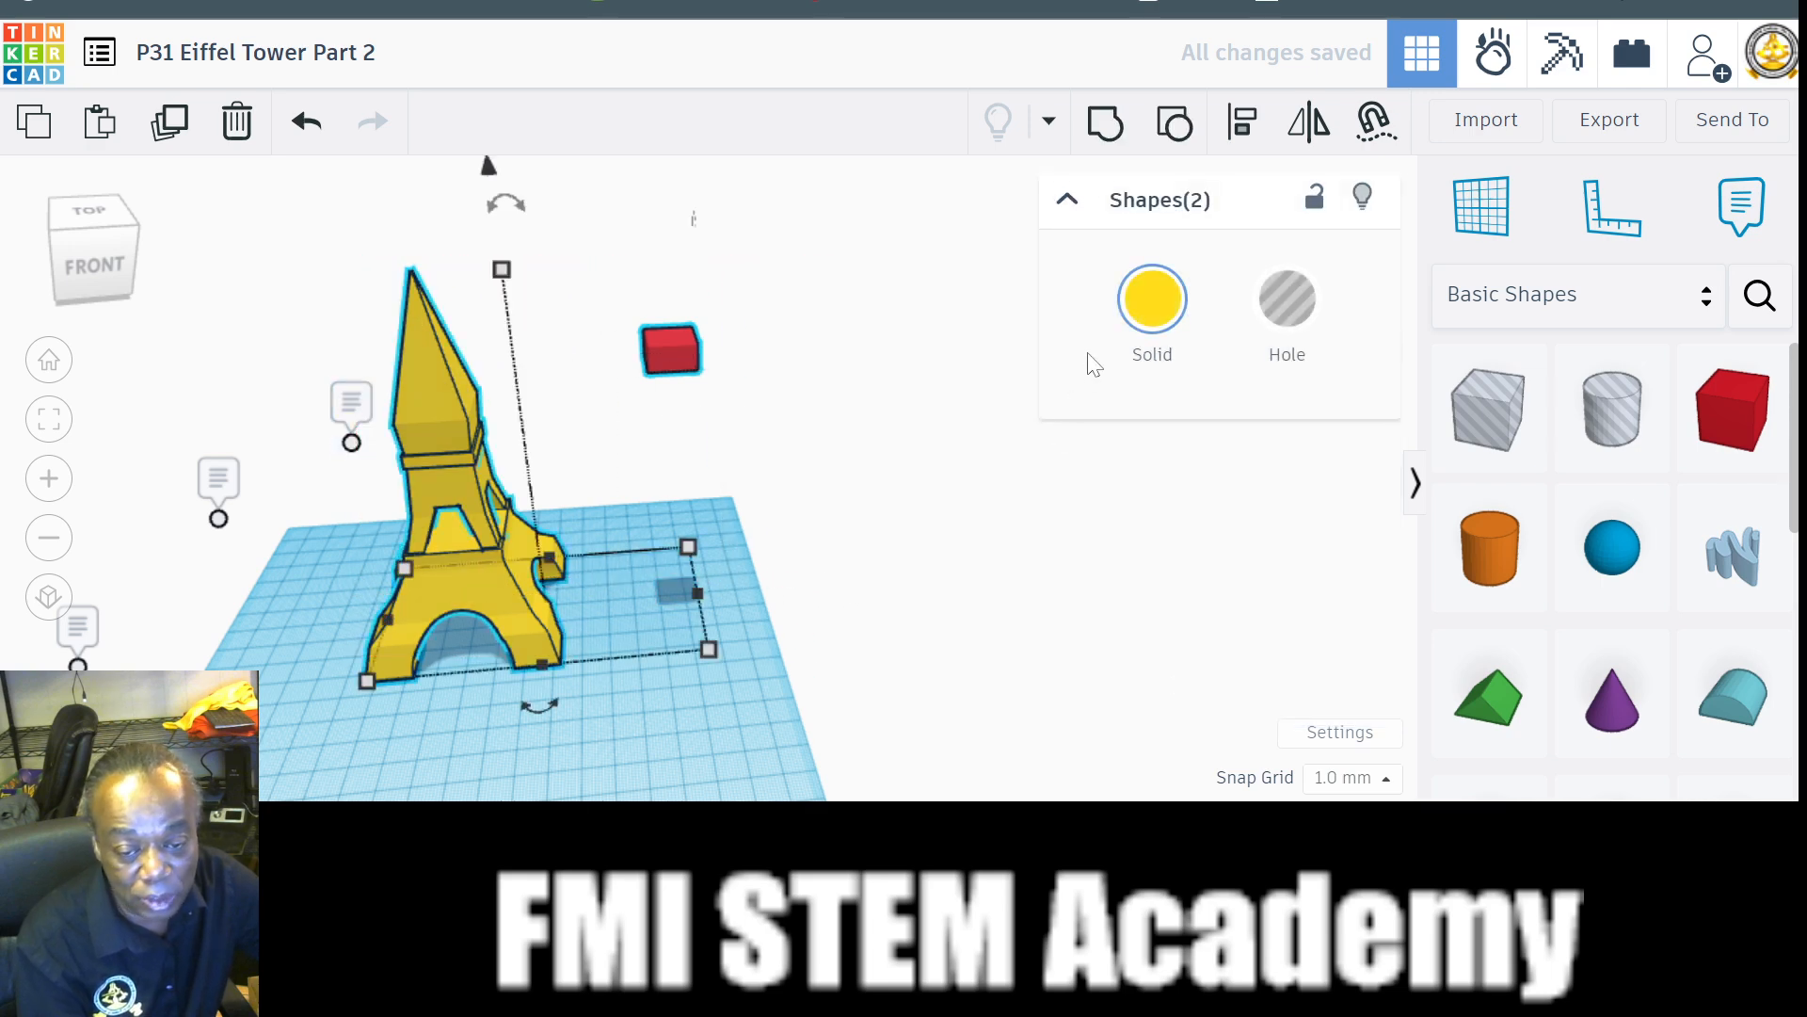
left_click(1242, 120)
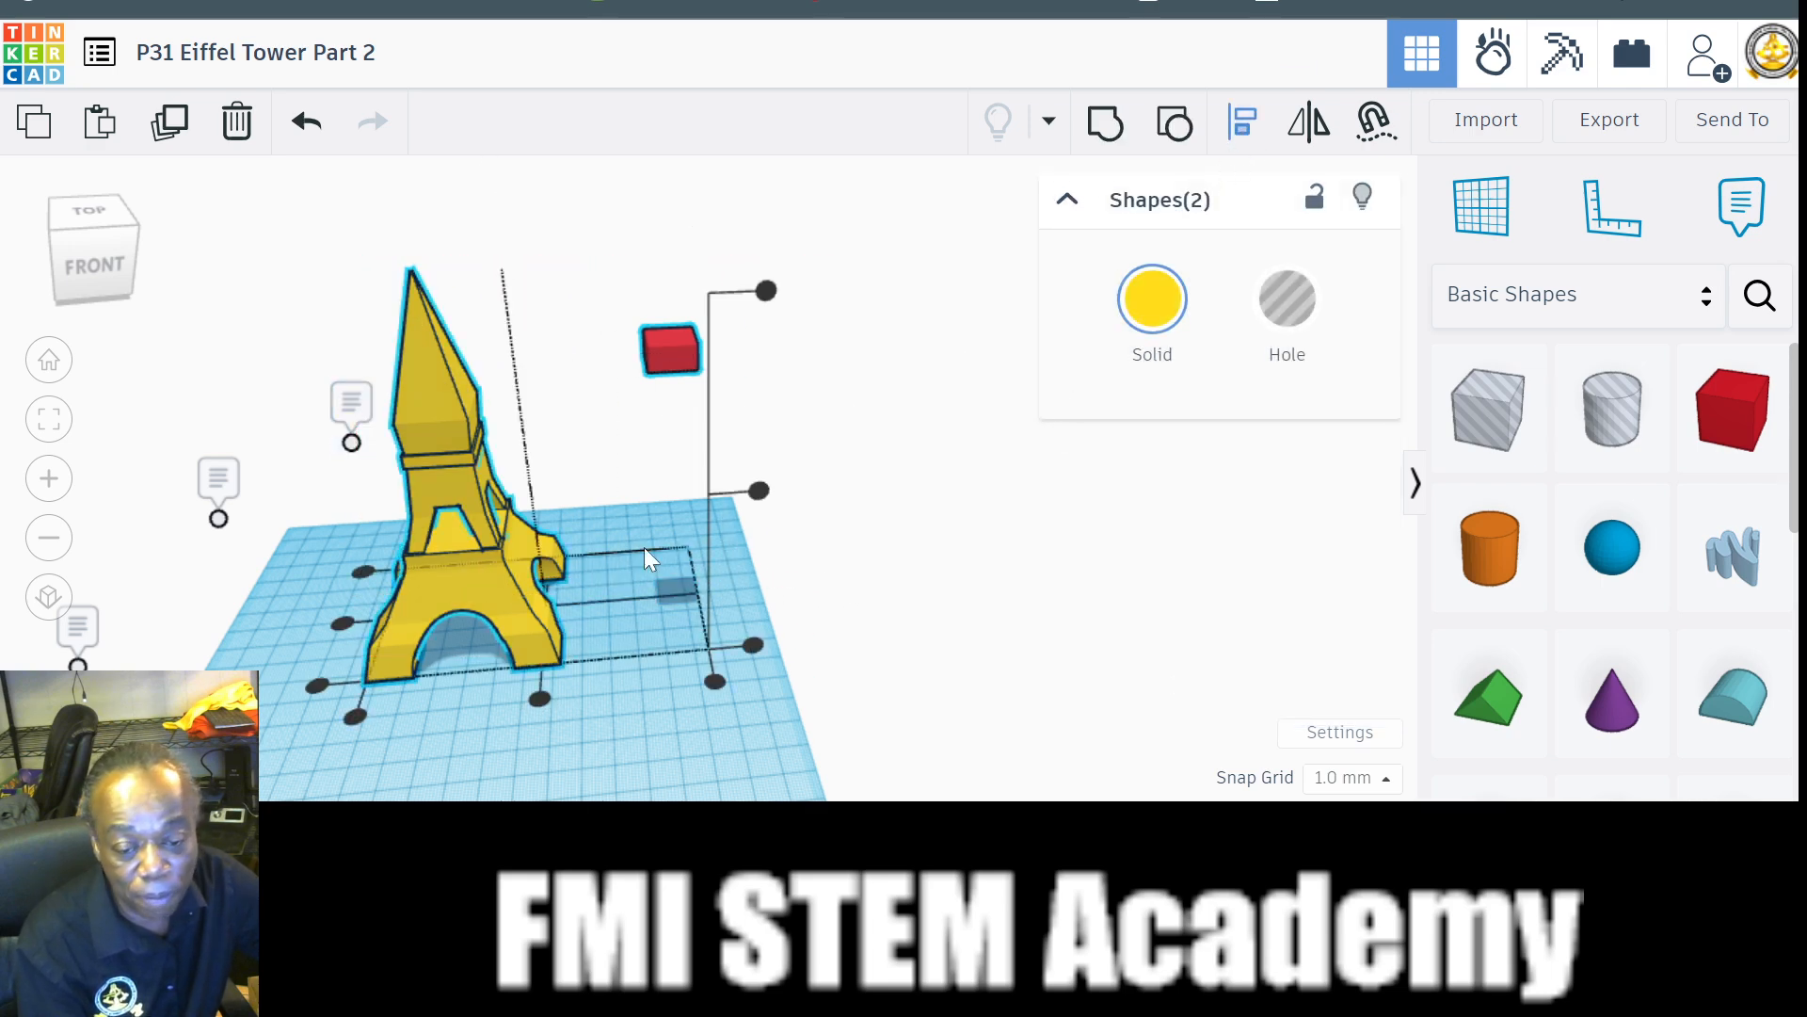
left_click(539, 699)
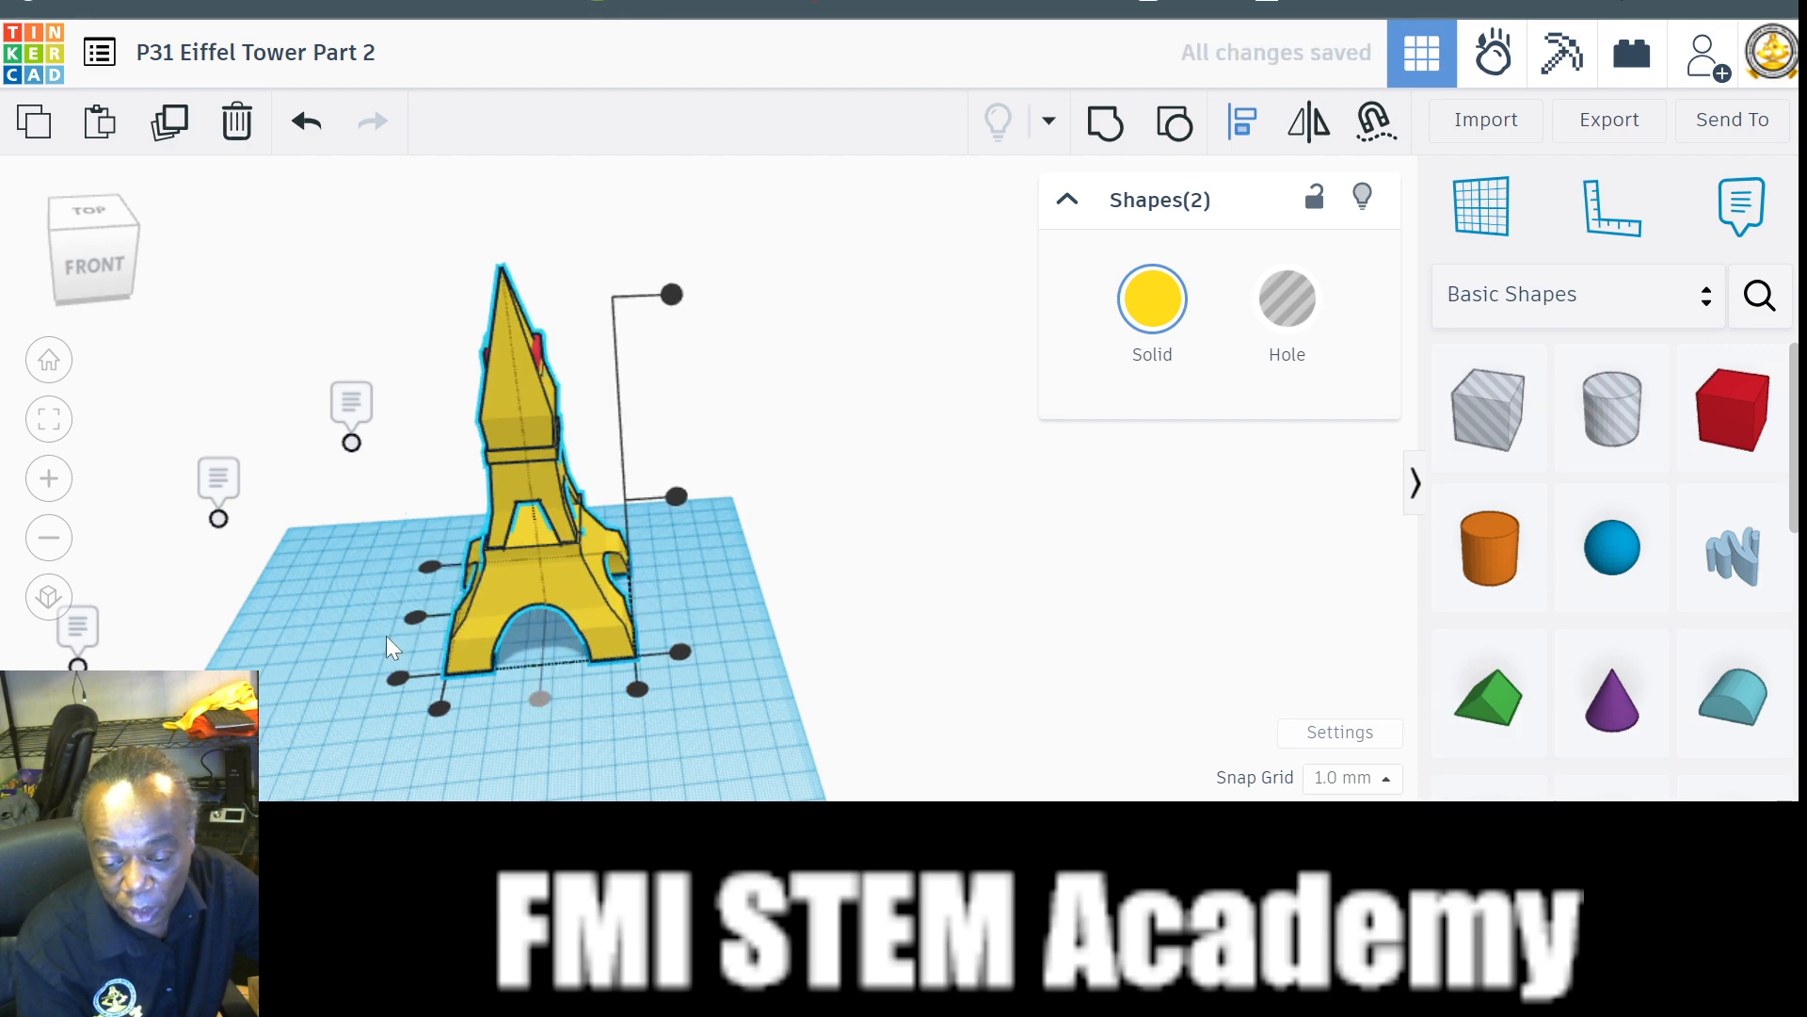
left_click(417, 617)
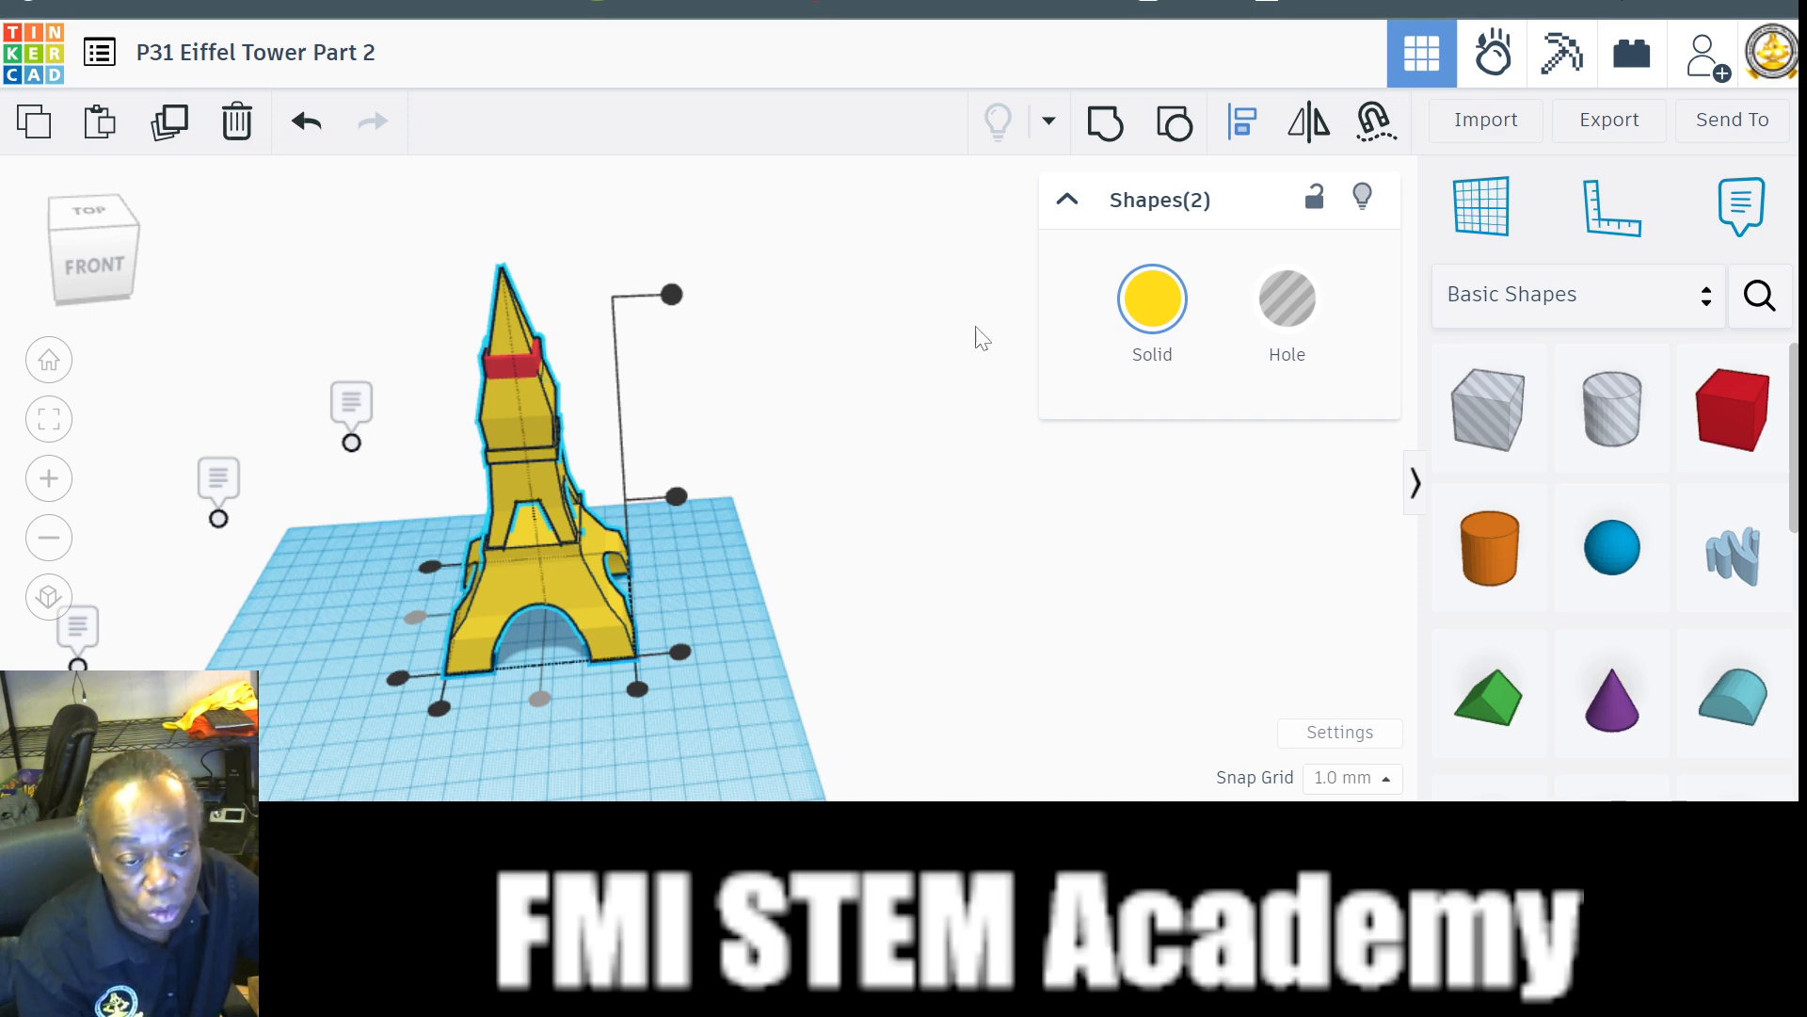
left_click(1105, 136)
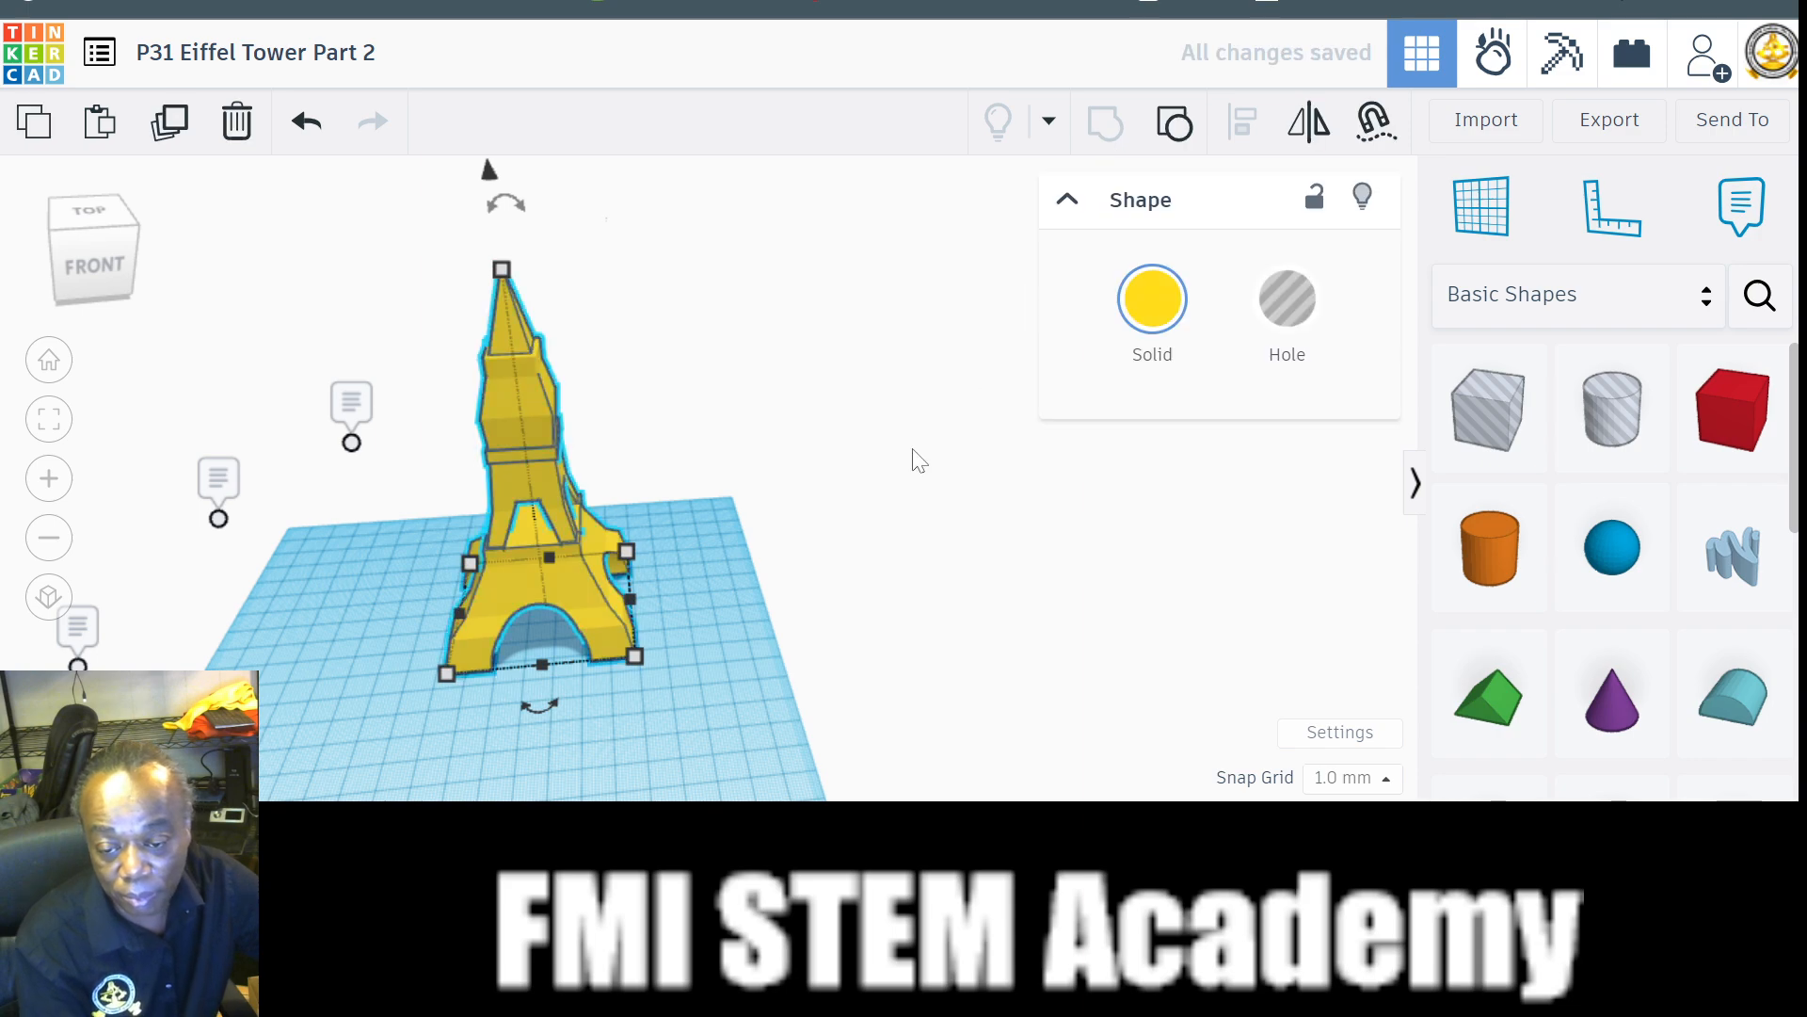
Move the grouped tower about 78.5 mm sideways across the workplane to free space beside it.
right_click_drag(789, 586, 637, 557)
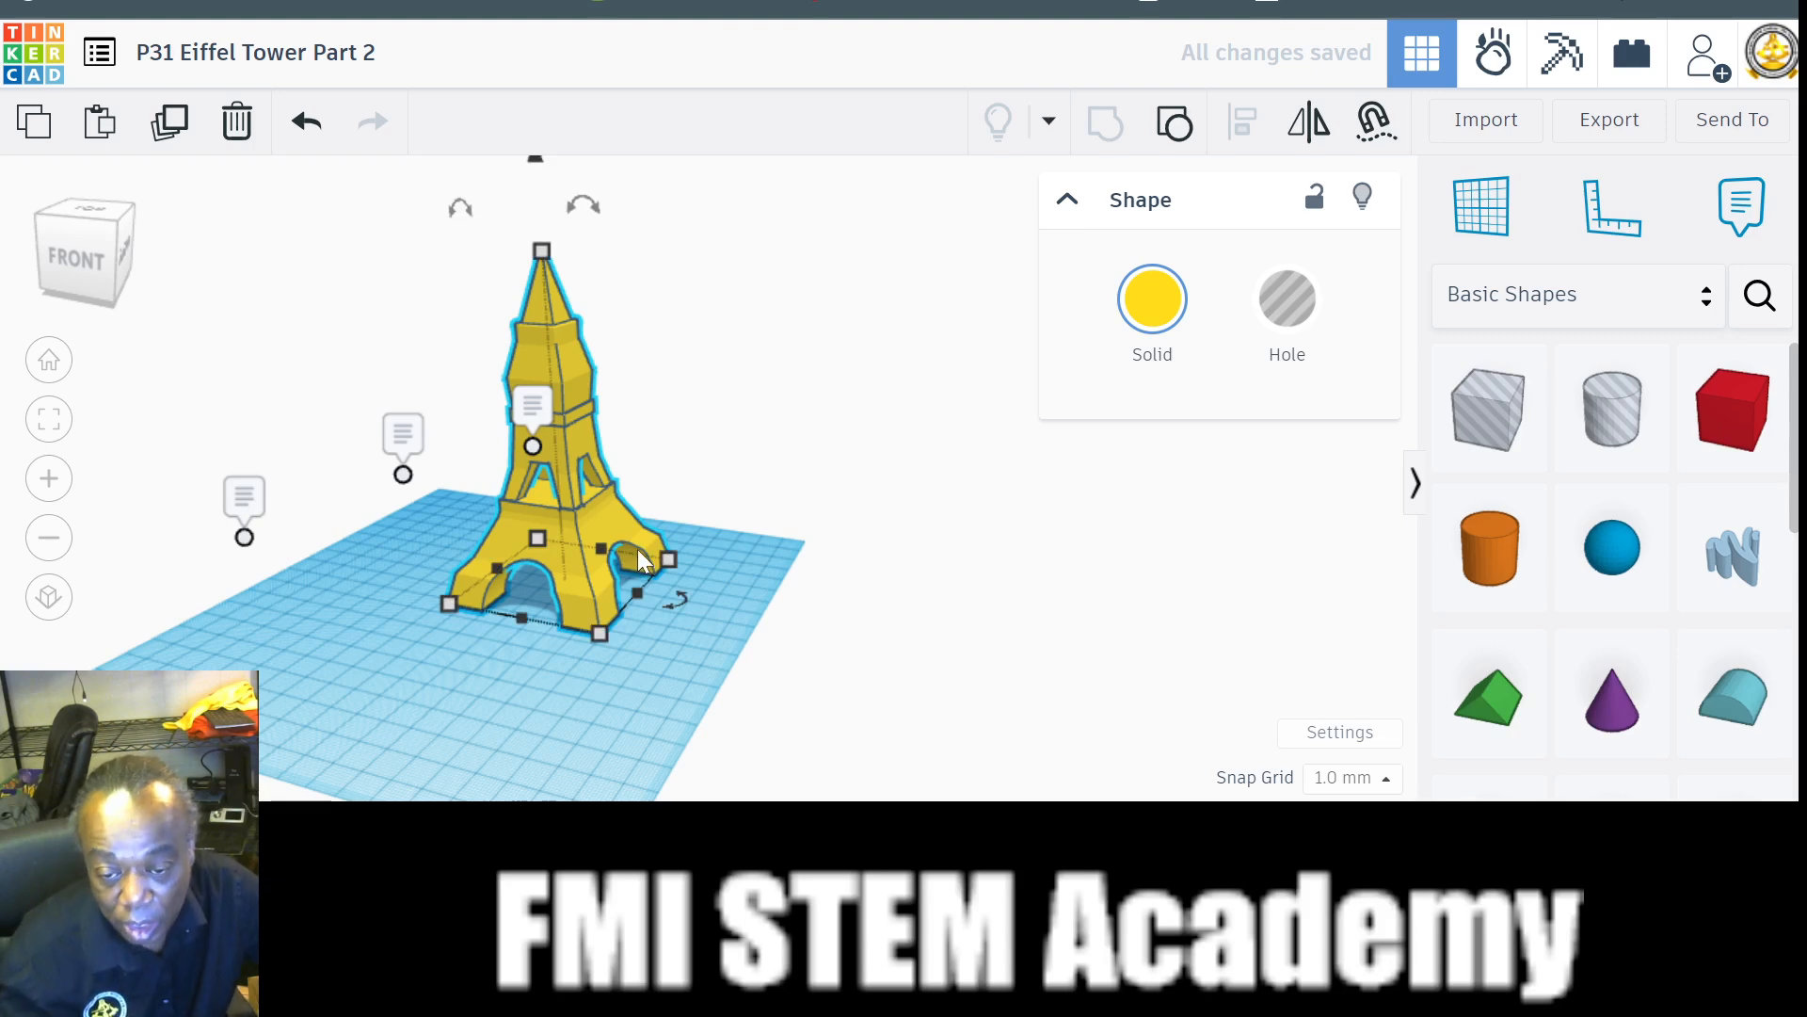
right_click_drag(371, 676, 567, 618)
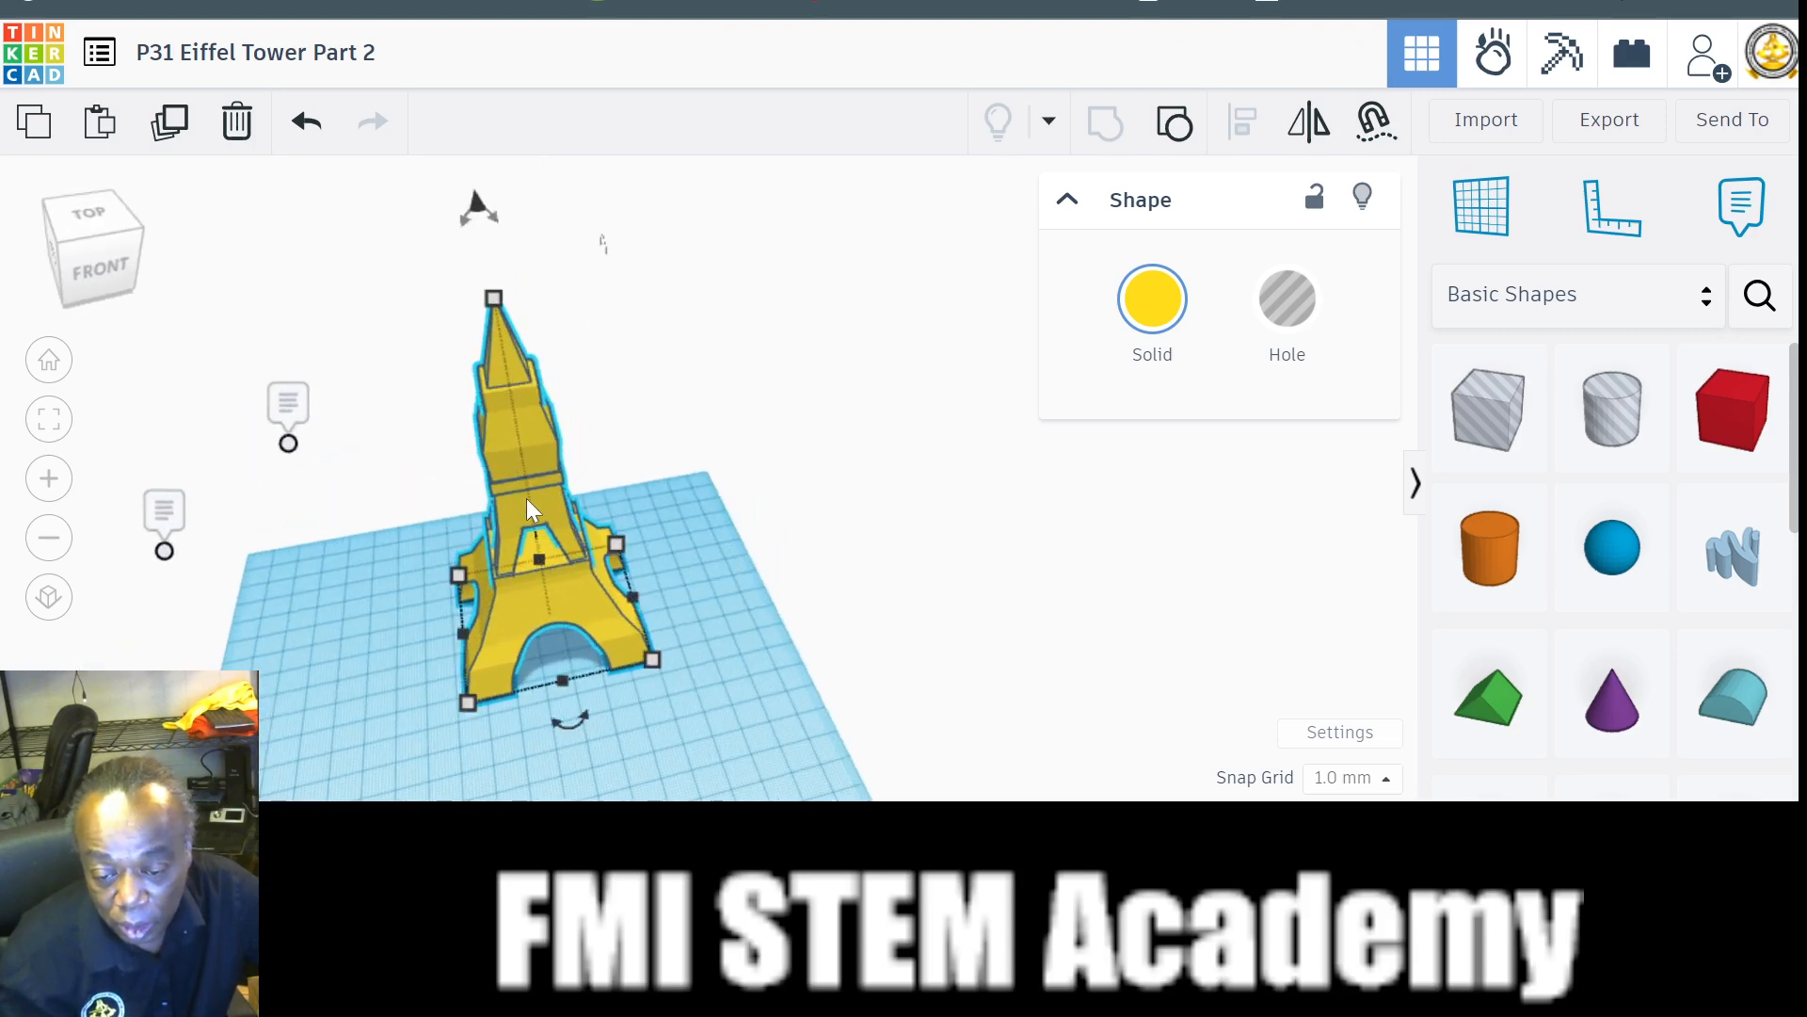
left_click_drag(533, 500, 419, 559)
left_click_drag(310, 545, 267, 561)
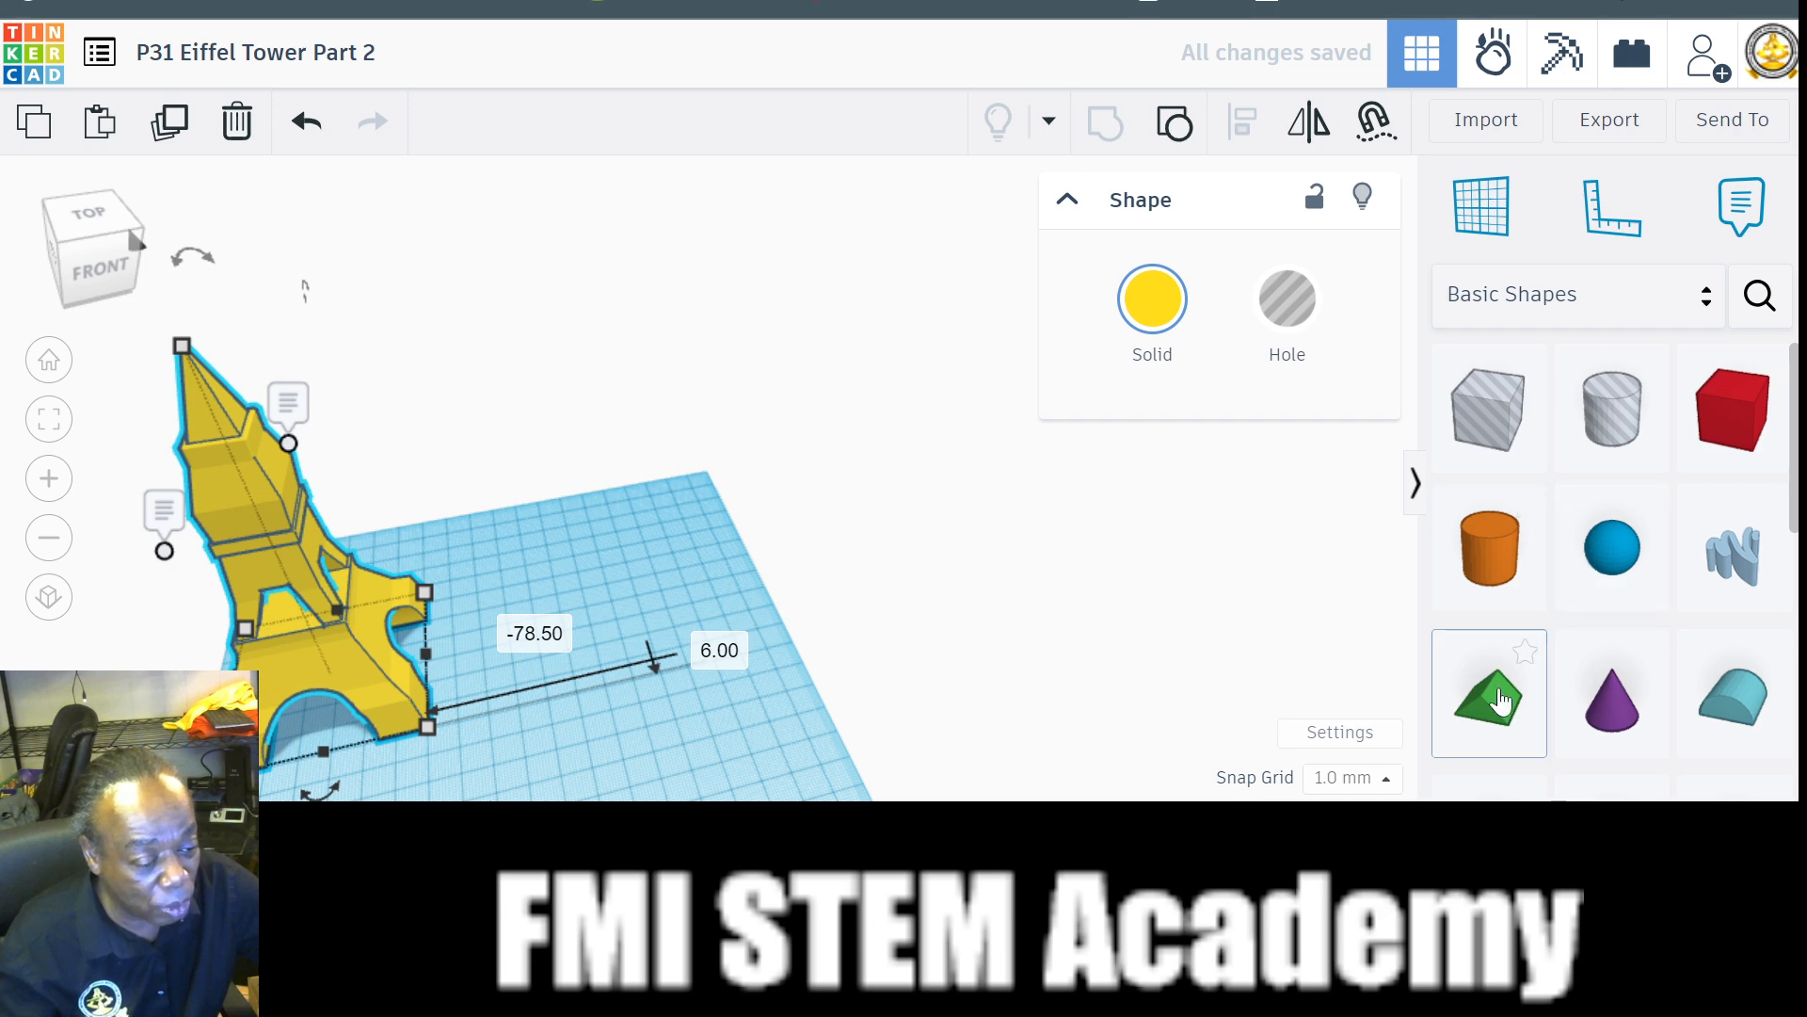
Place a green Roof on the free workplane area beside the tower and a Box hole next to it.
left_click_drag(1488, 716, 607, 611)
right_click_drag(725, 767, 657, 692)
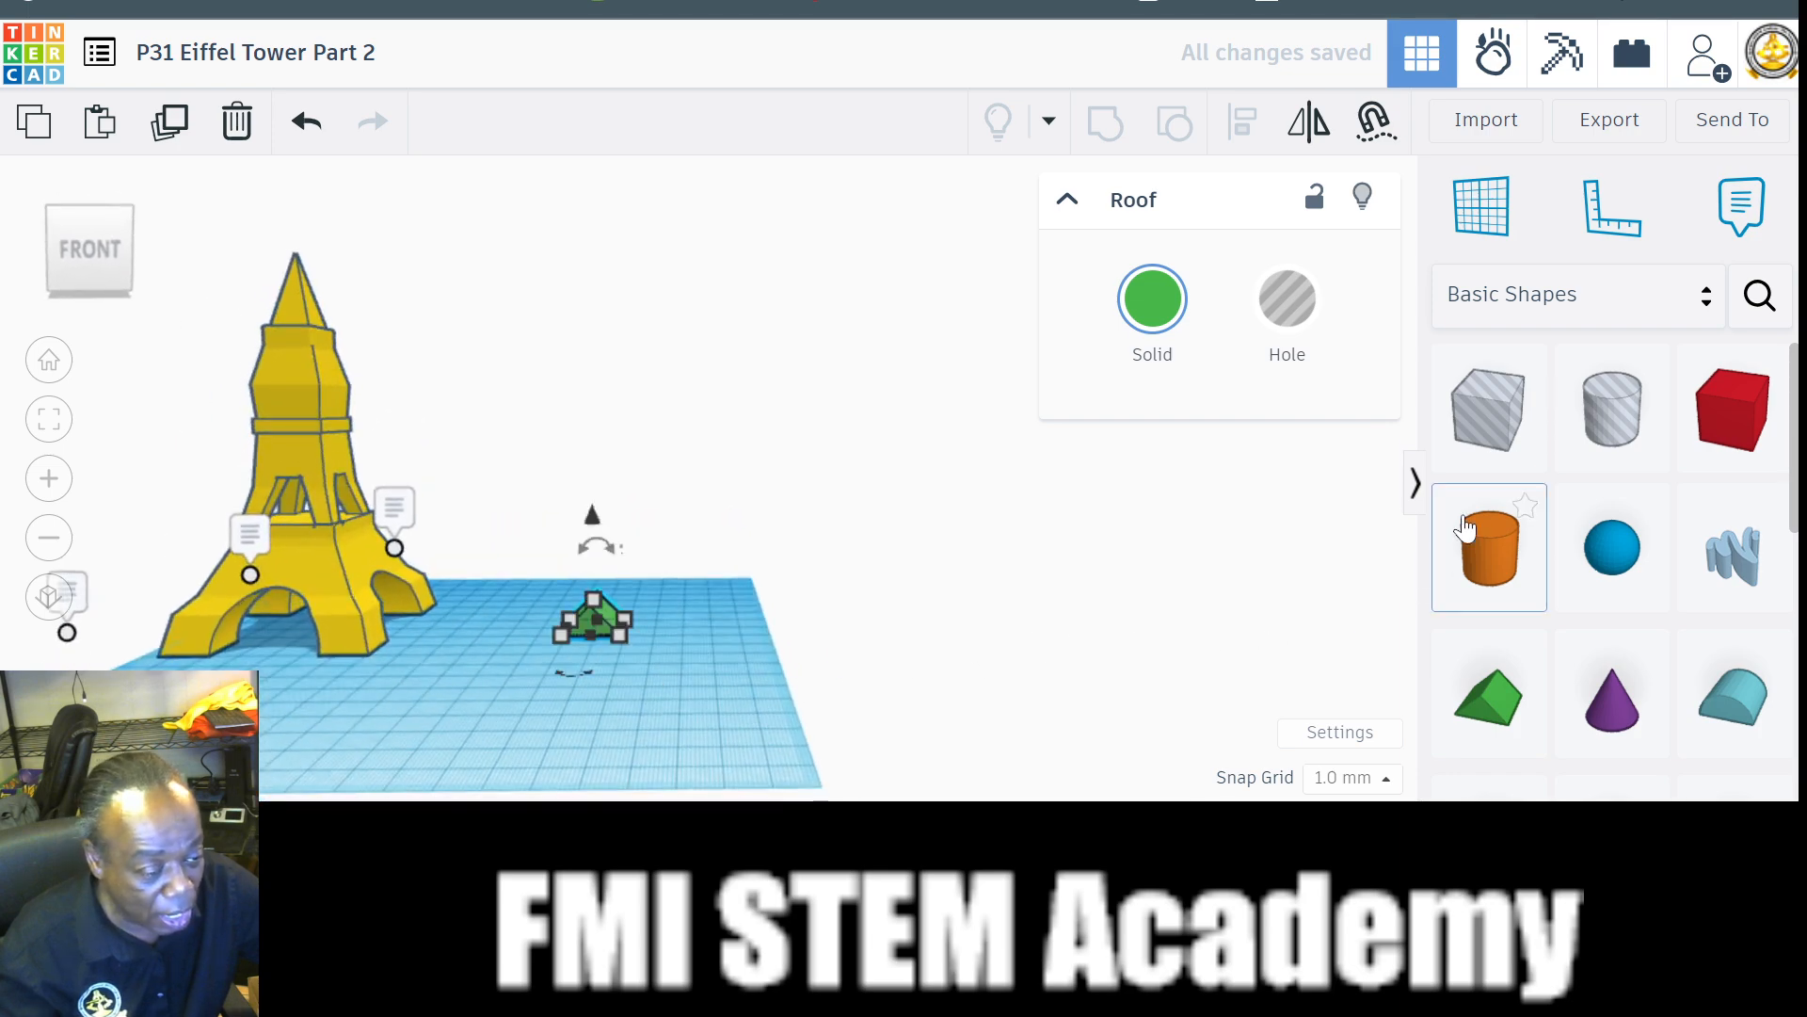
left_click_drag(1504, 432, 680, 636)
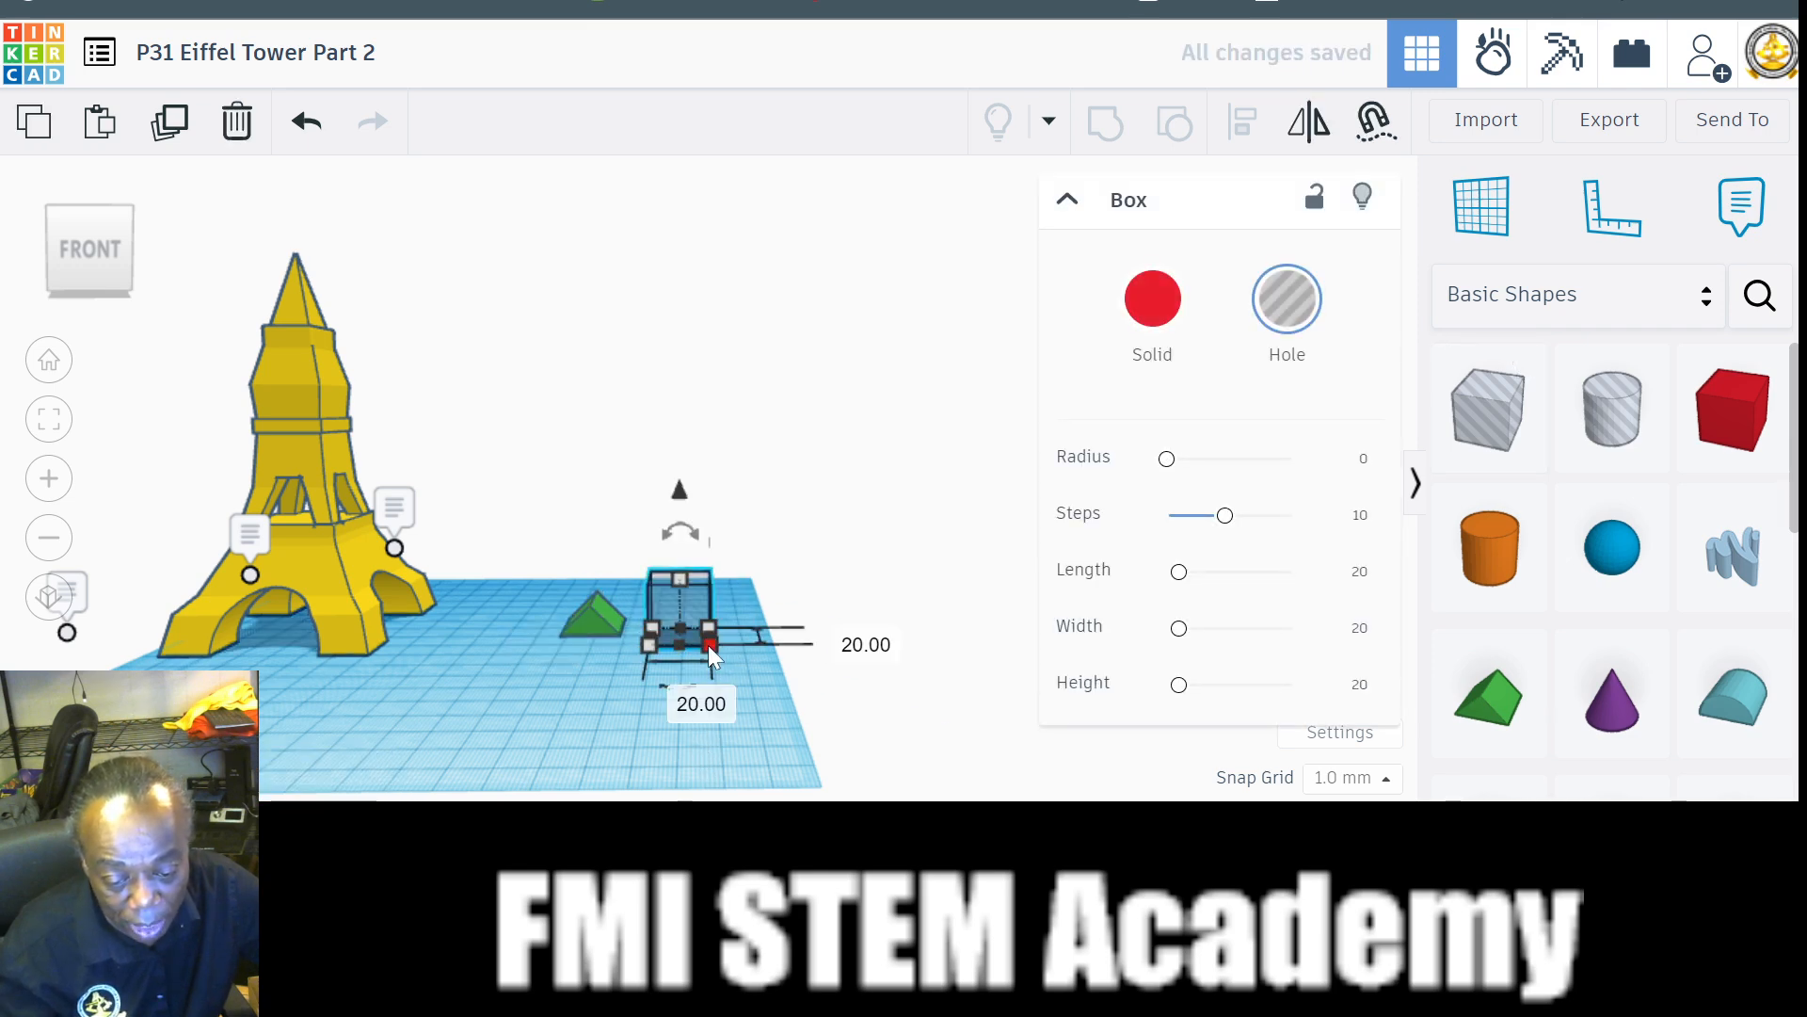
Set the Box hole's width and depth to 40 mm and raise it slightly above the workplane.
left_click(840, 634)
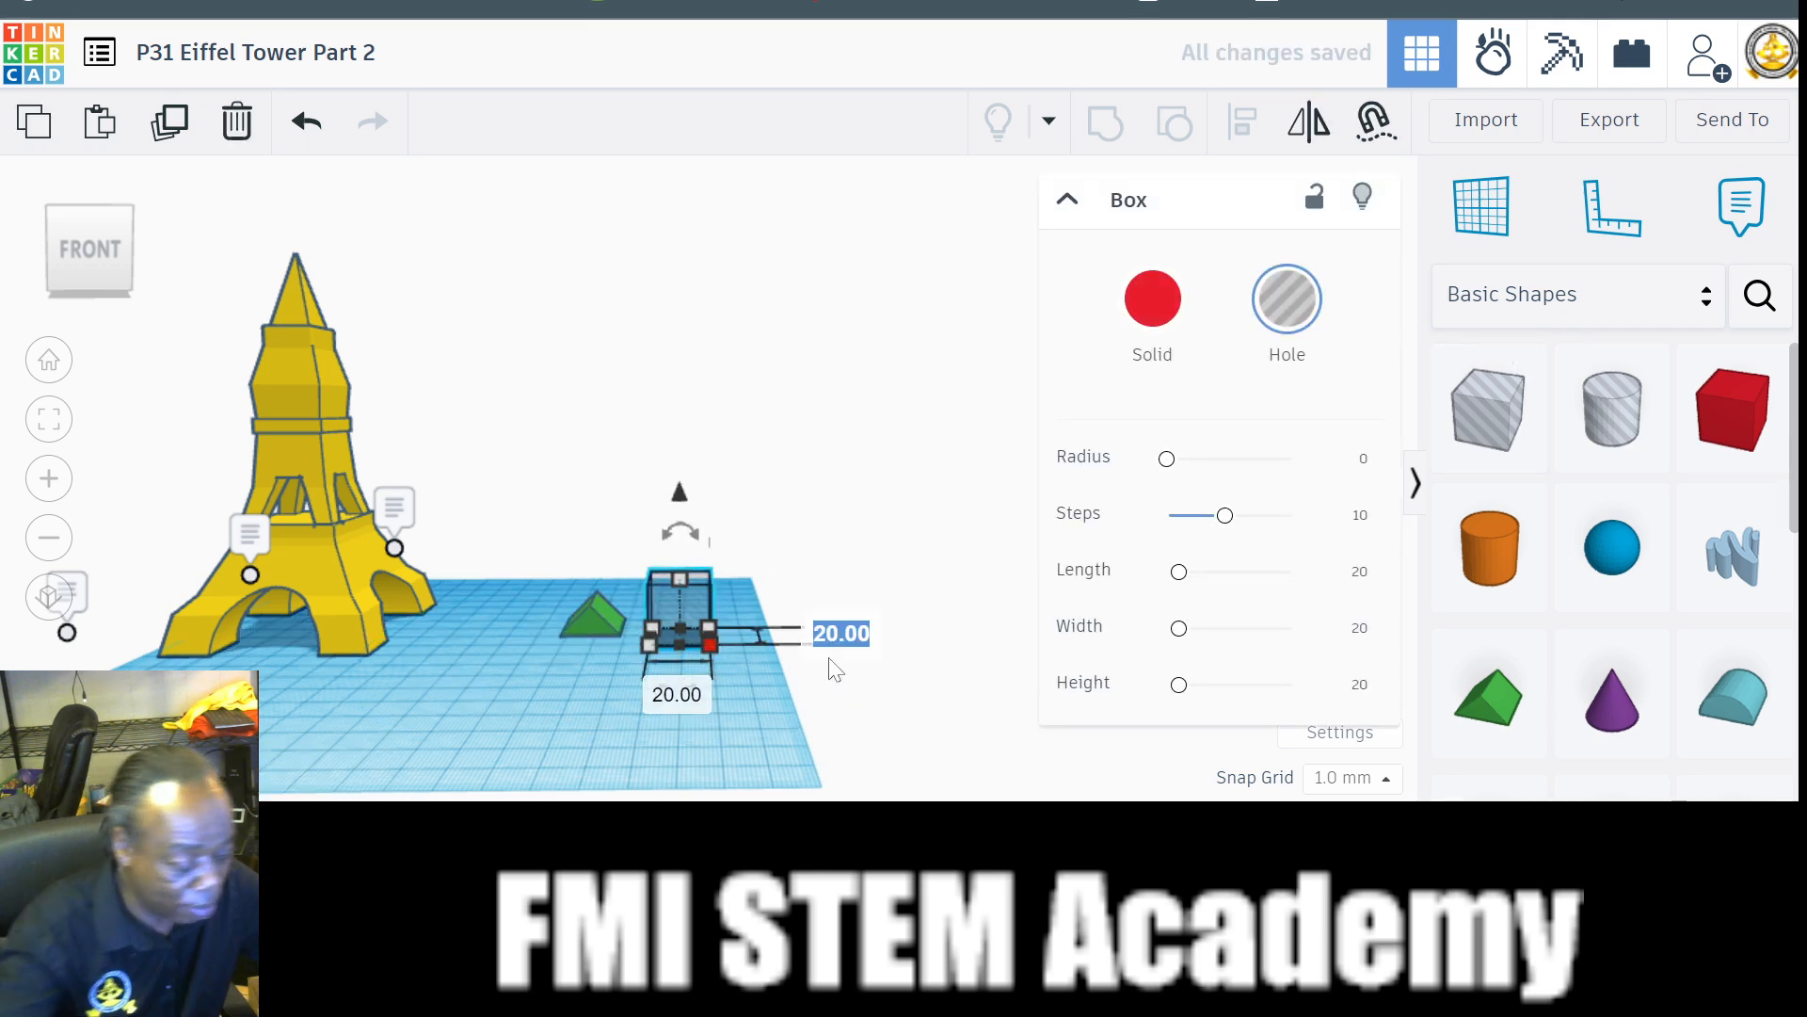
type("40")
key("Return")
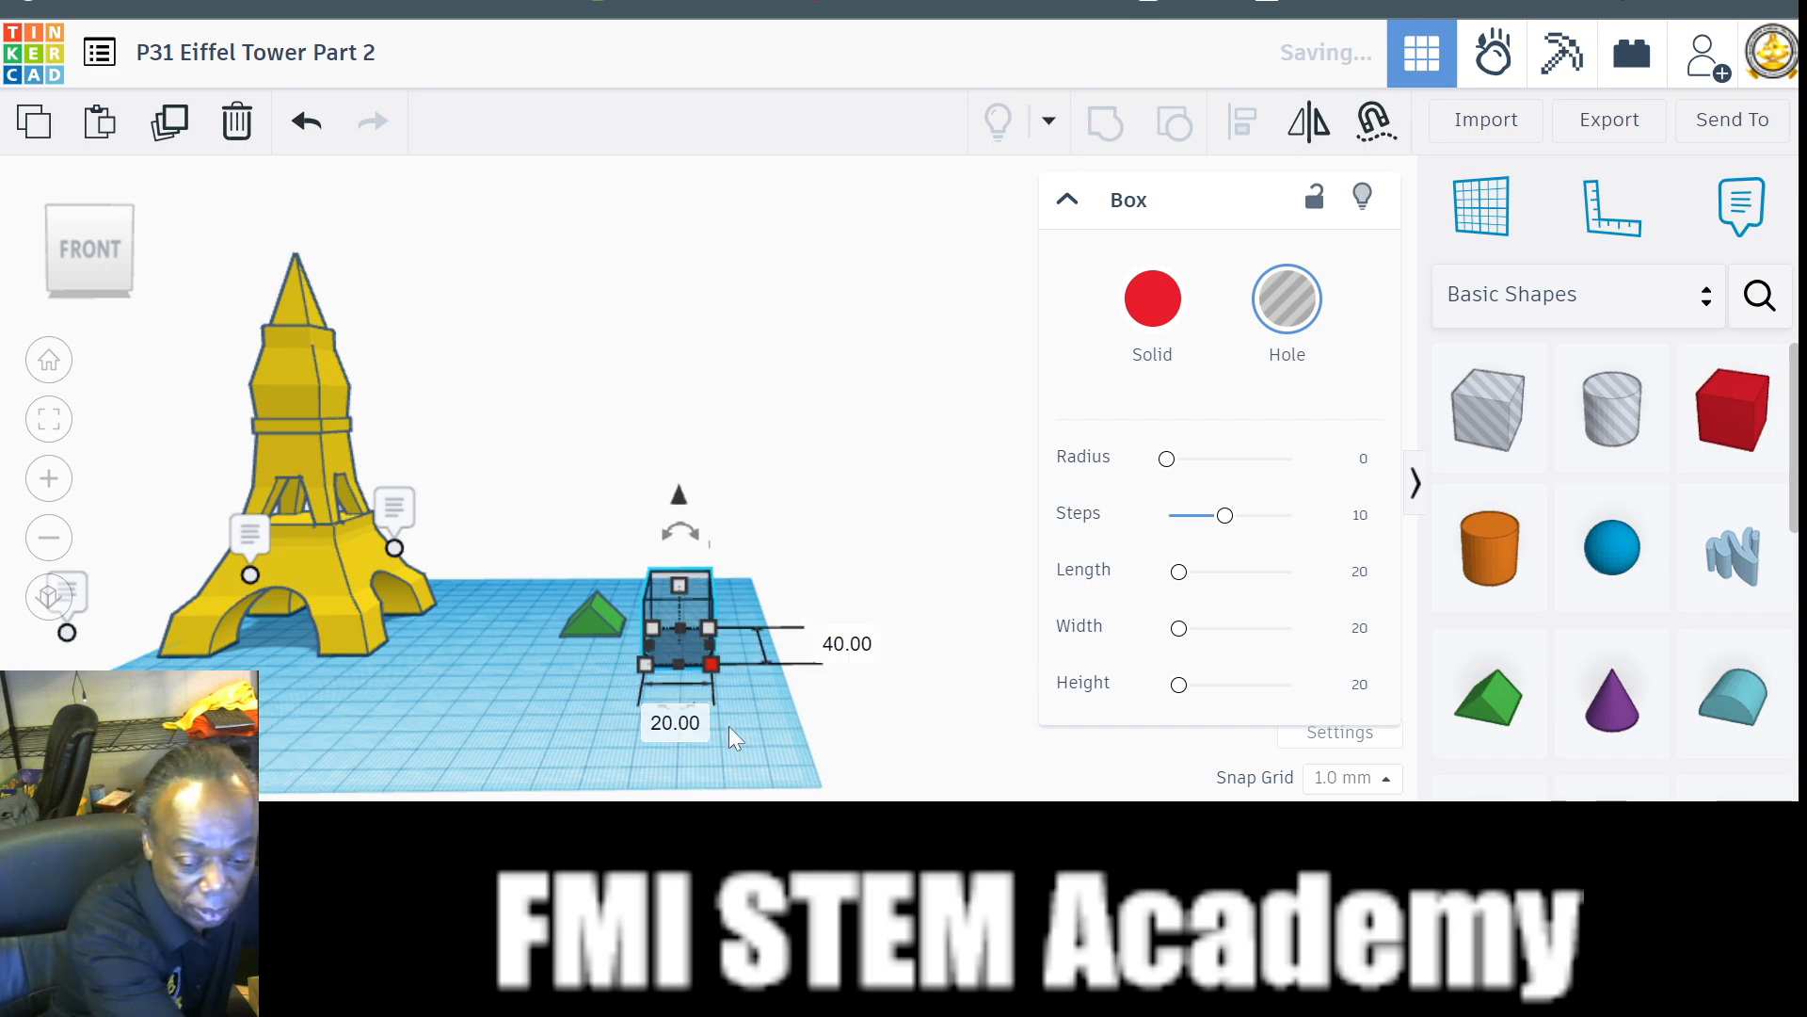
type("40")
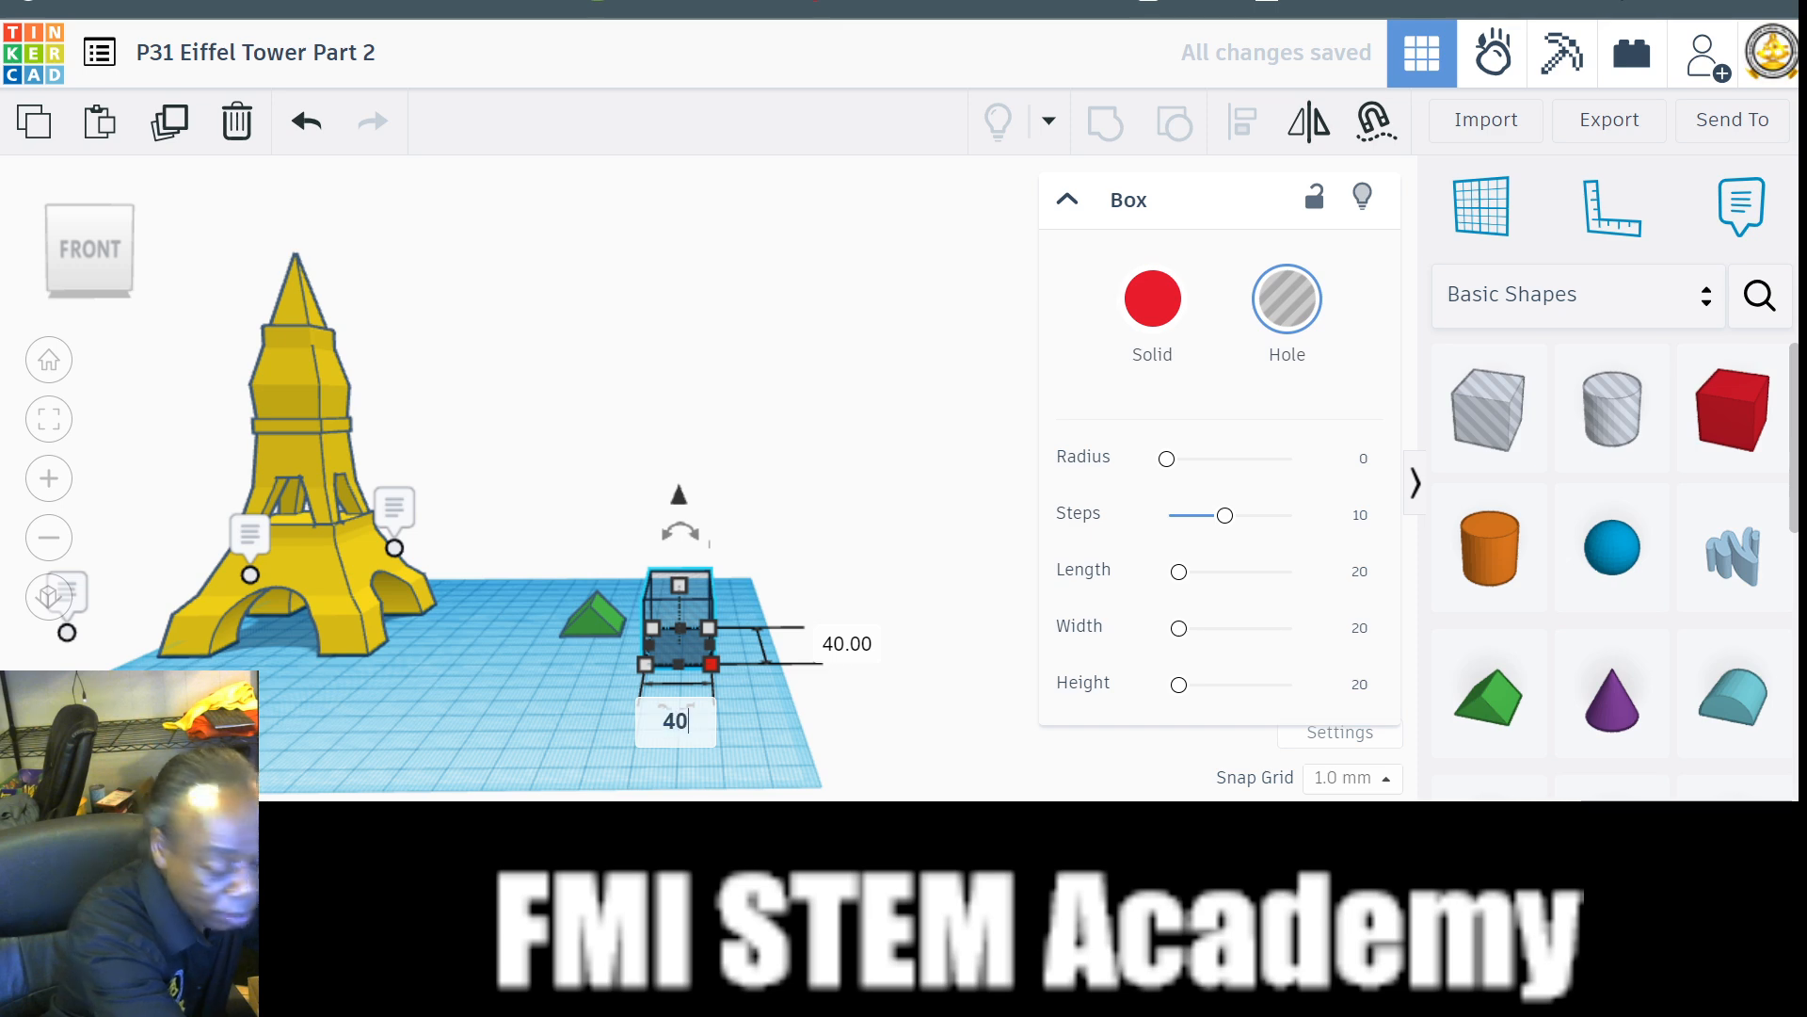
key("Return")
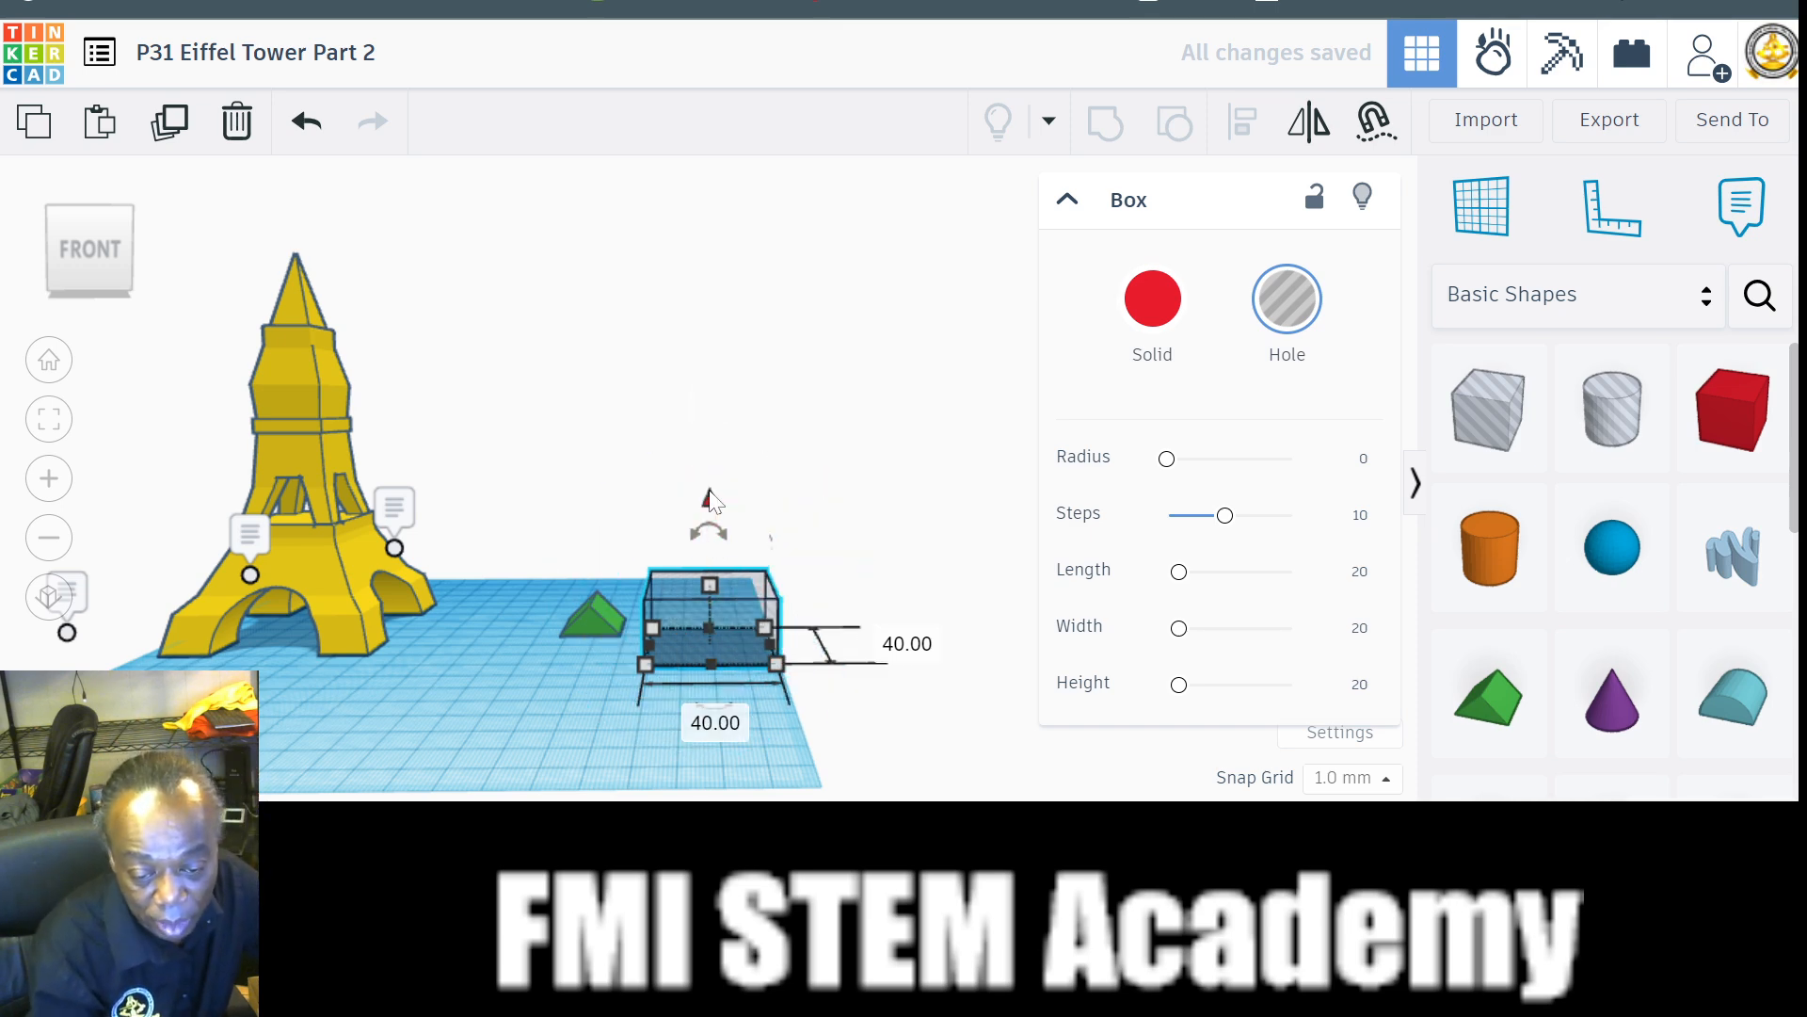
left_click_drag(713, 501, 715, 477)
Centre the Box hole over the green Roof in both horizontal directions and group them to cut off its peak.
left_click_drag(565, 497, 772, 725)
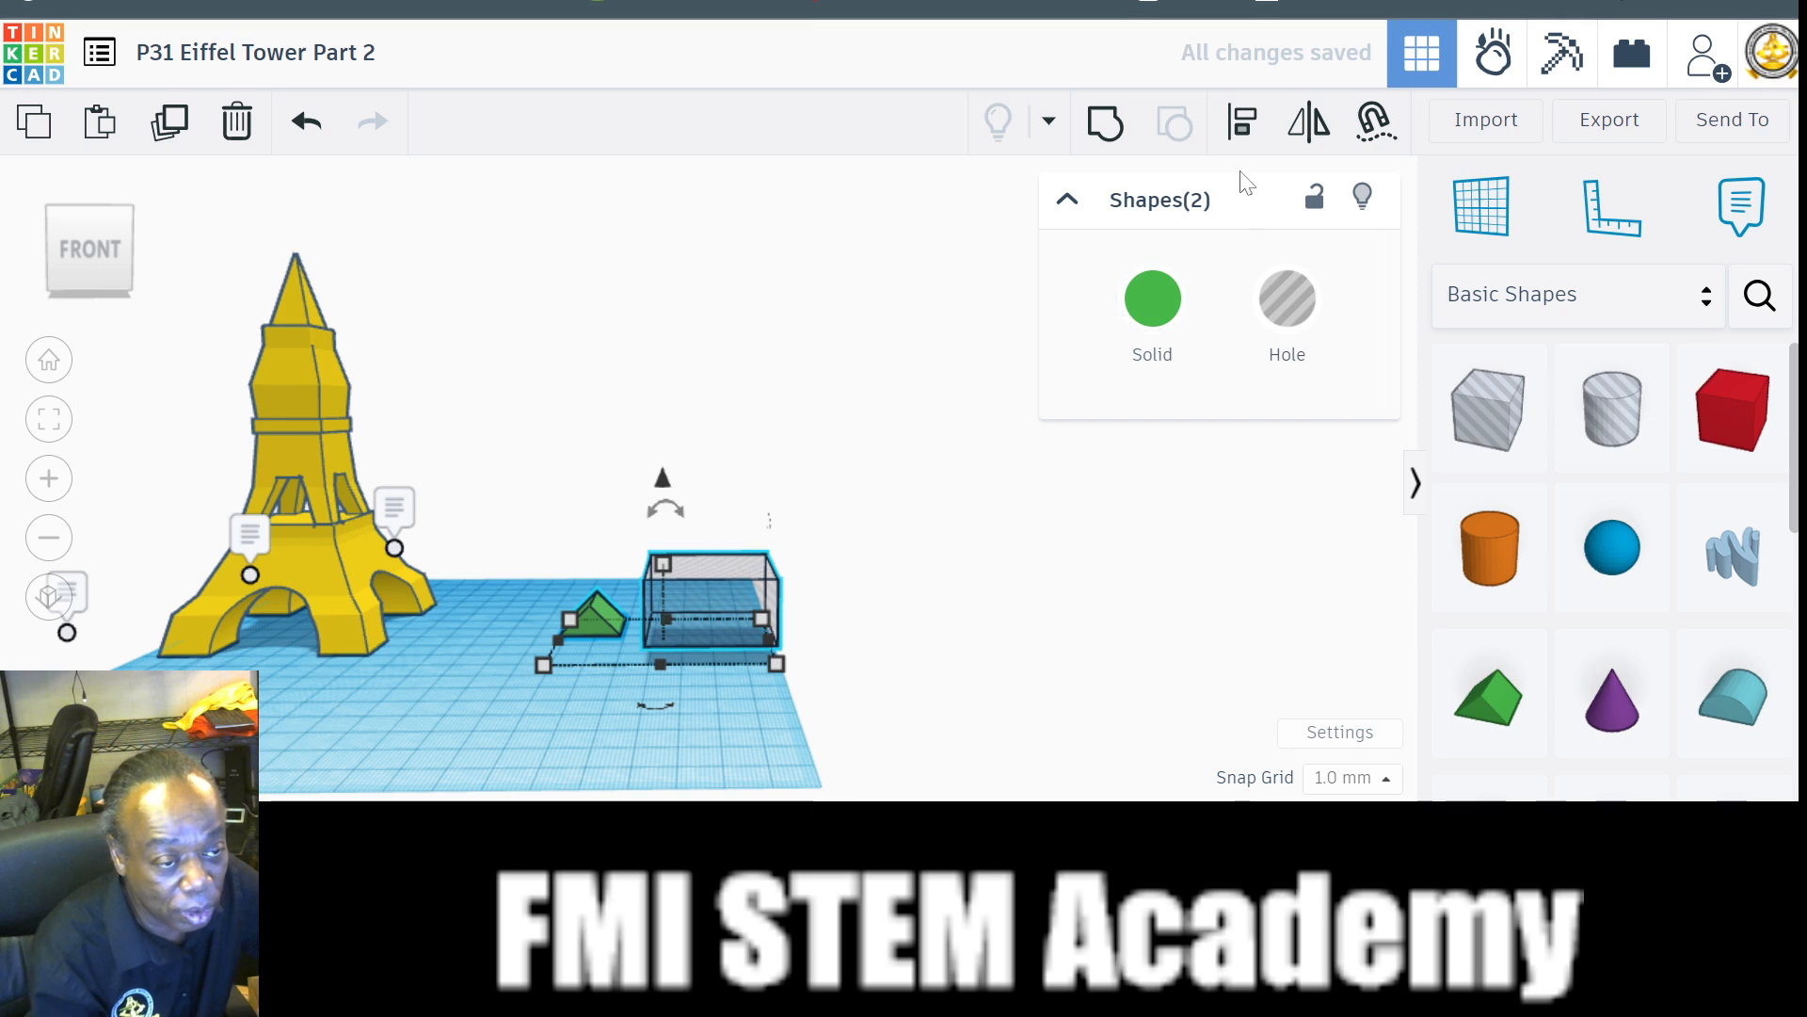
left_click(1240, 122)
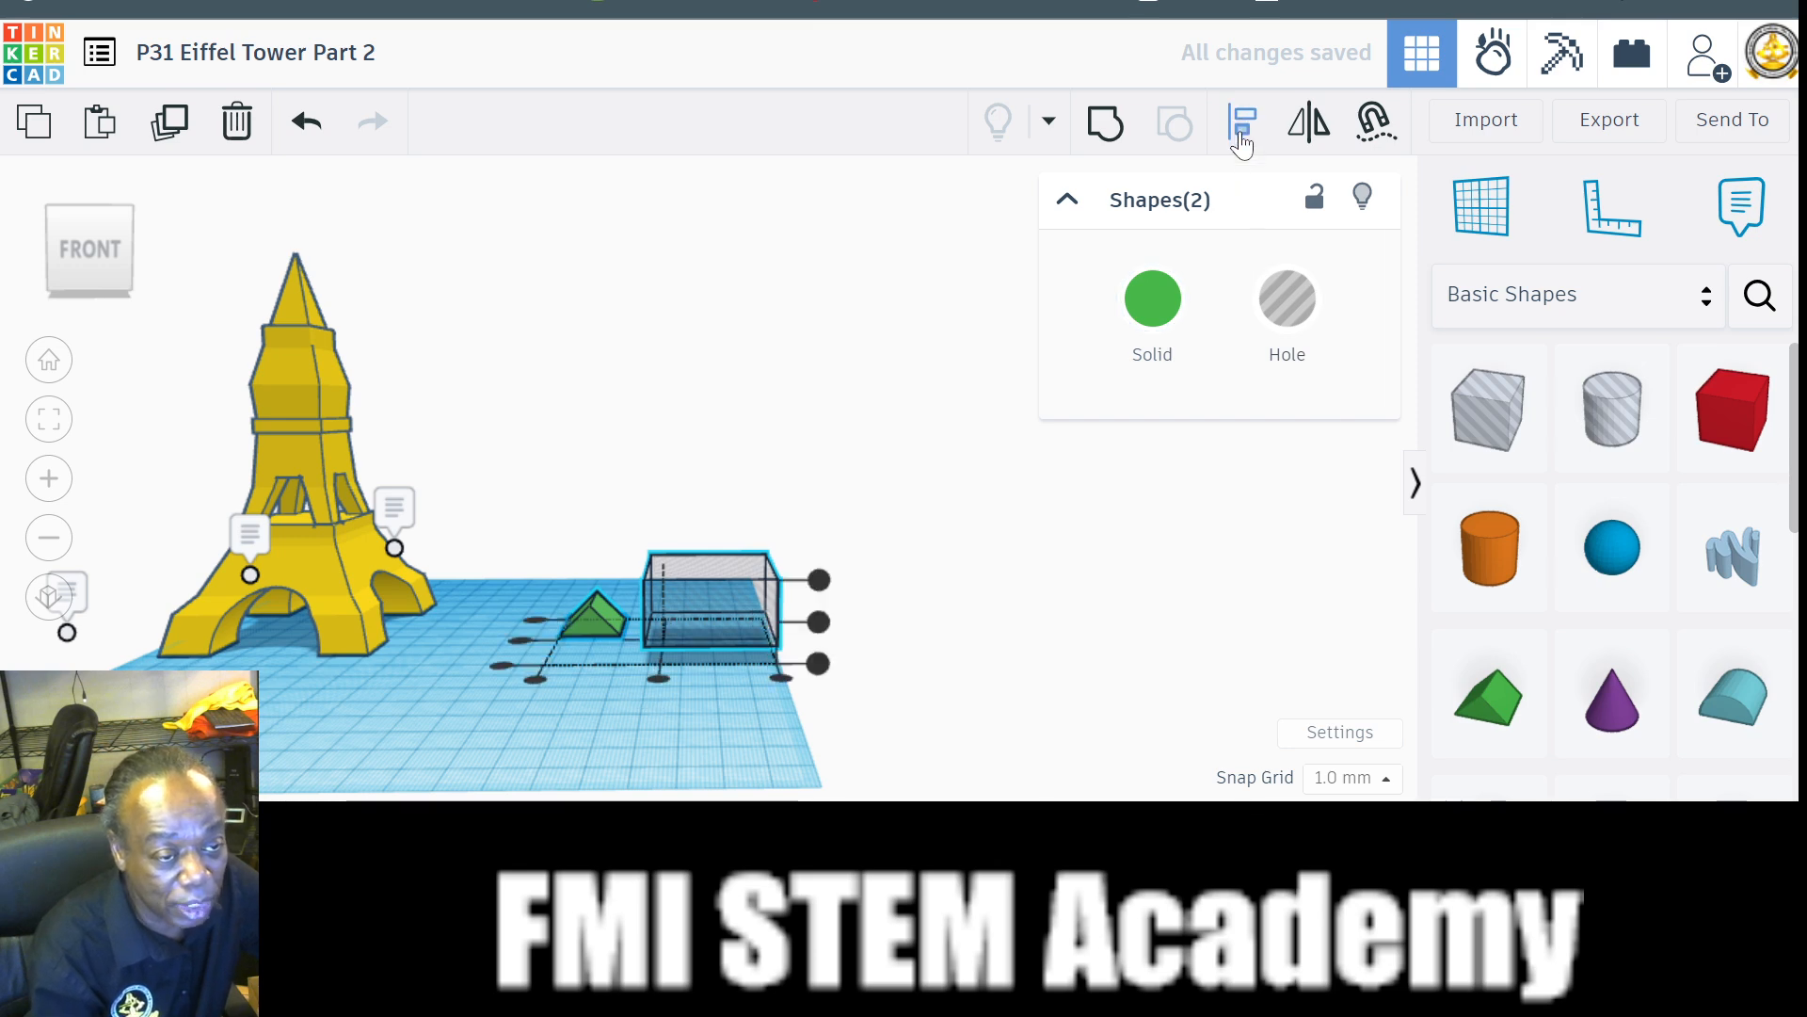
left_click(659, 678)
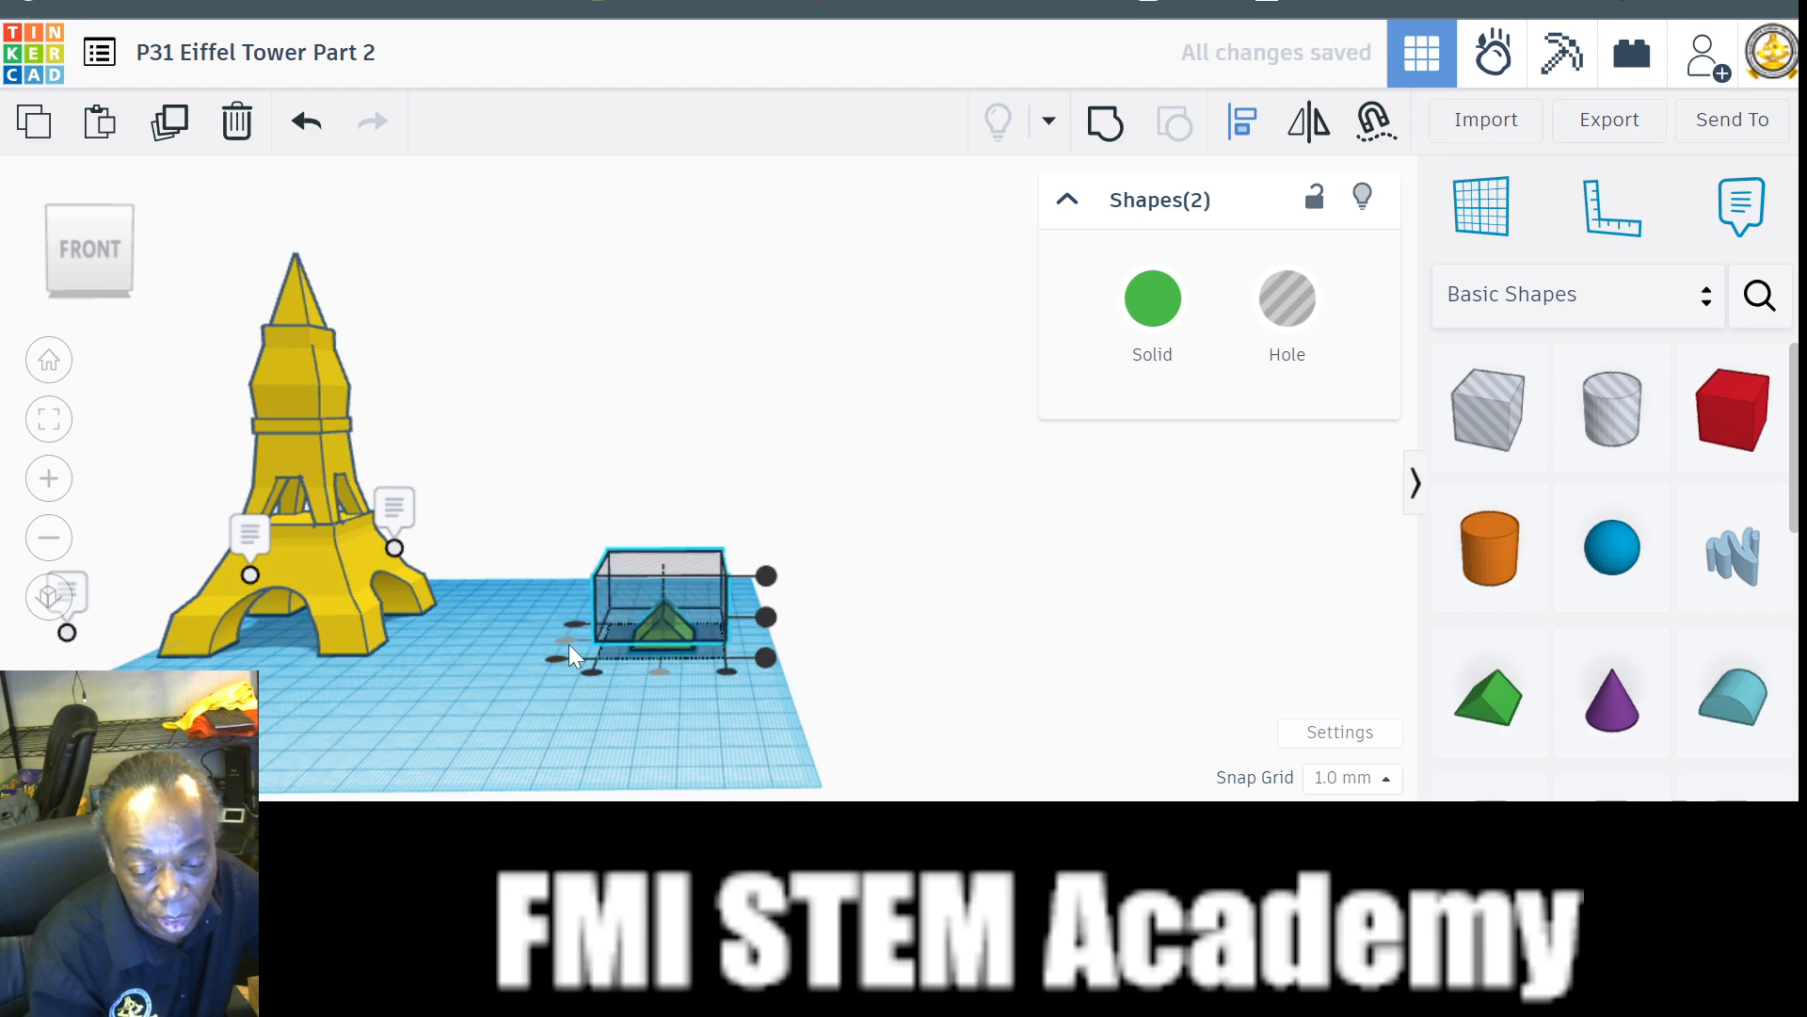
left_click(1106, 122)
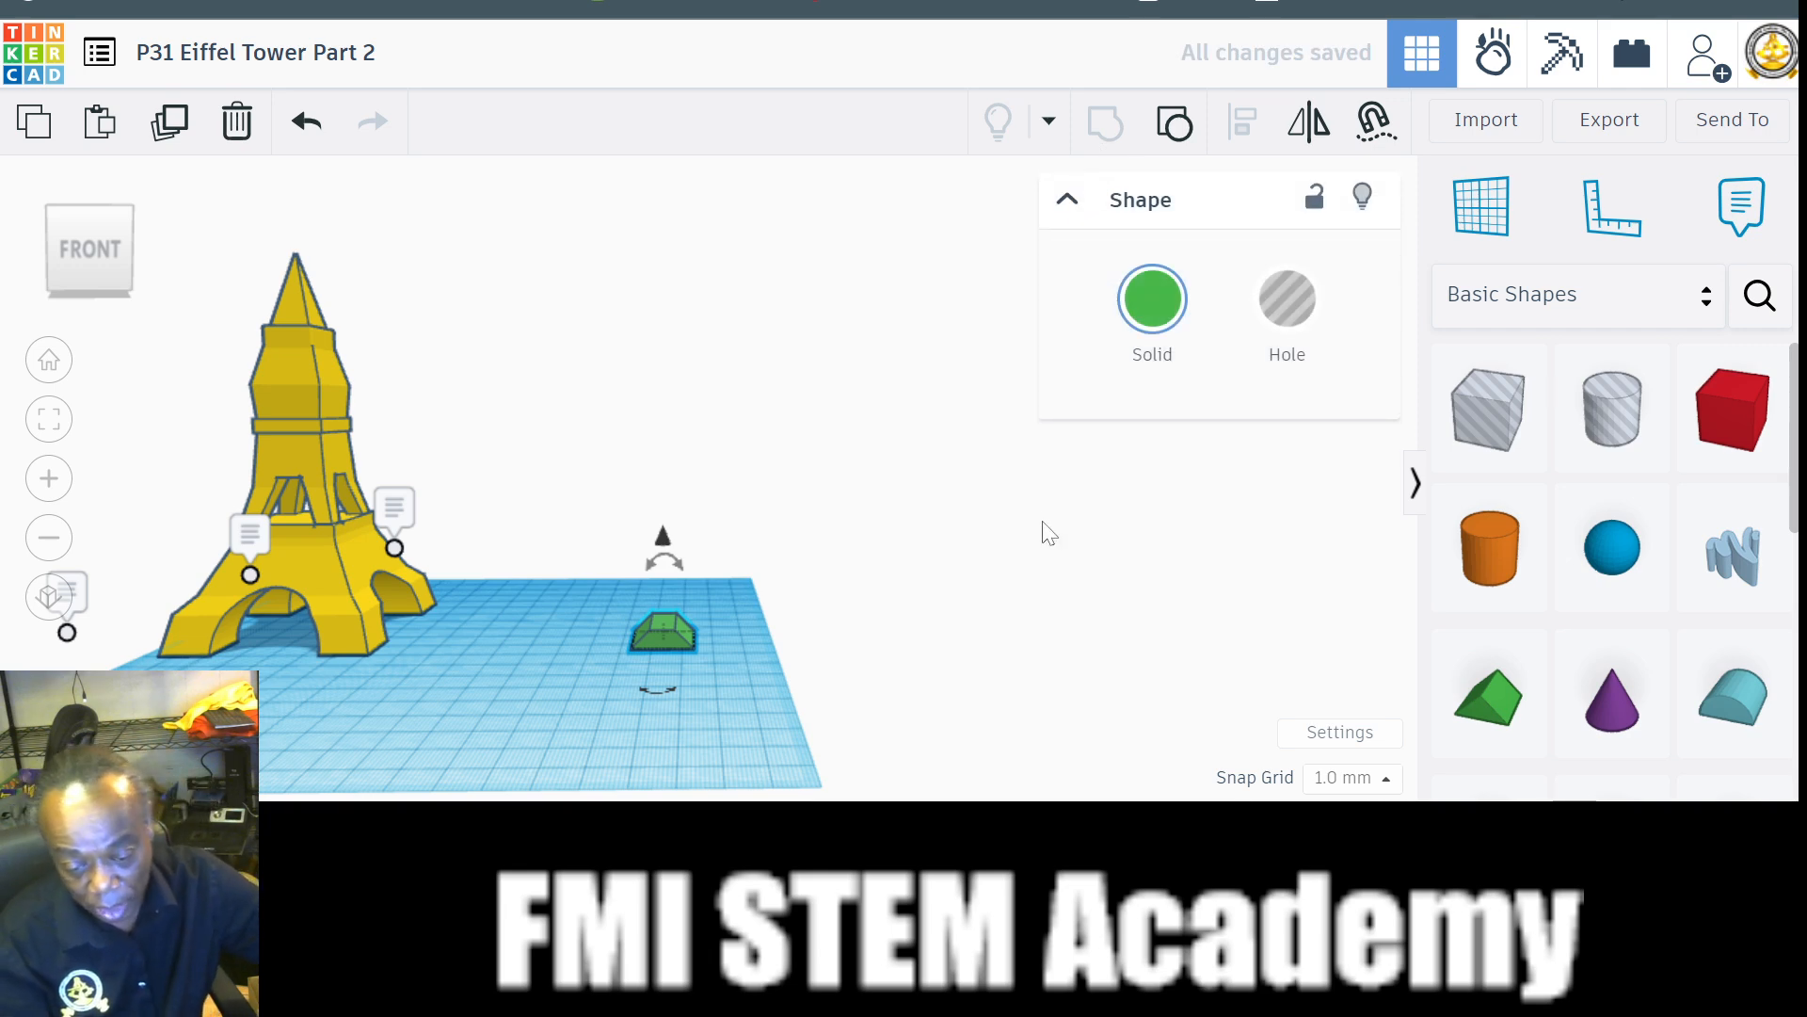
Set the depth of the truncated green roof to 80 mm.
left_click(669, 643)
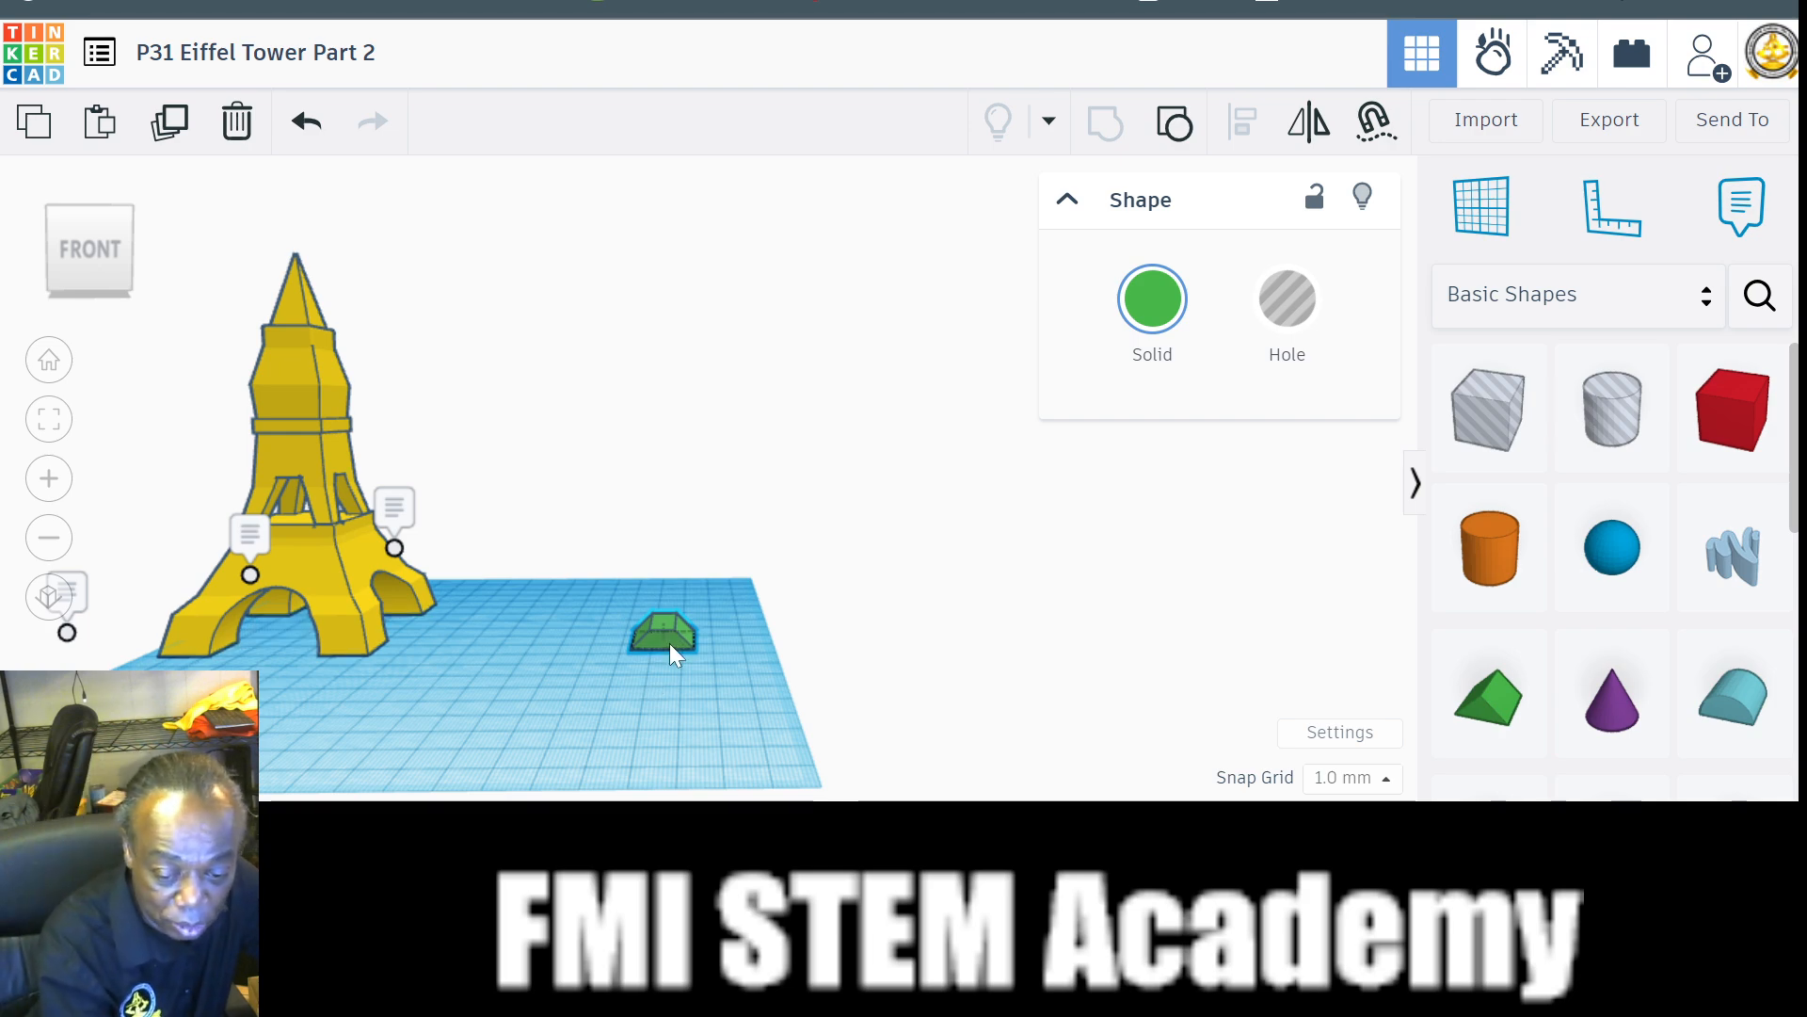
key("f")
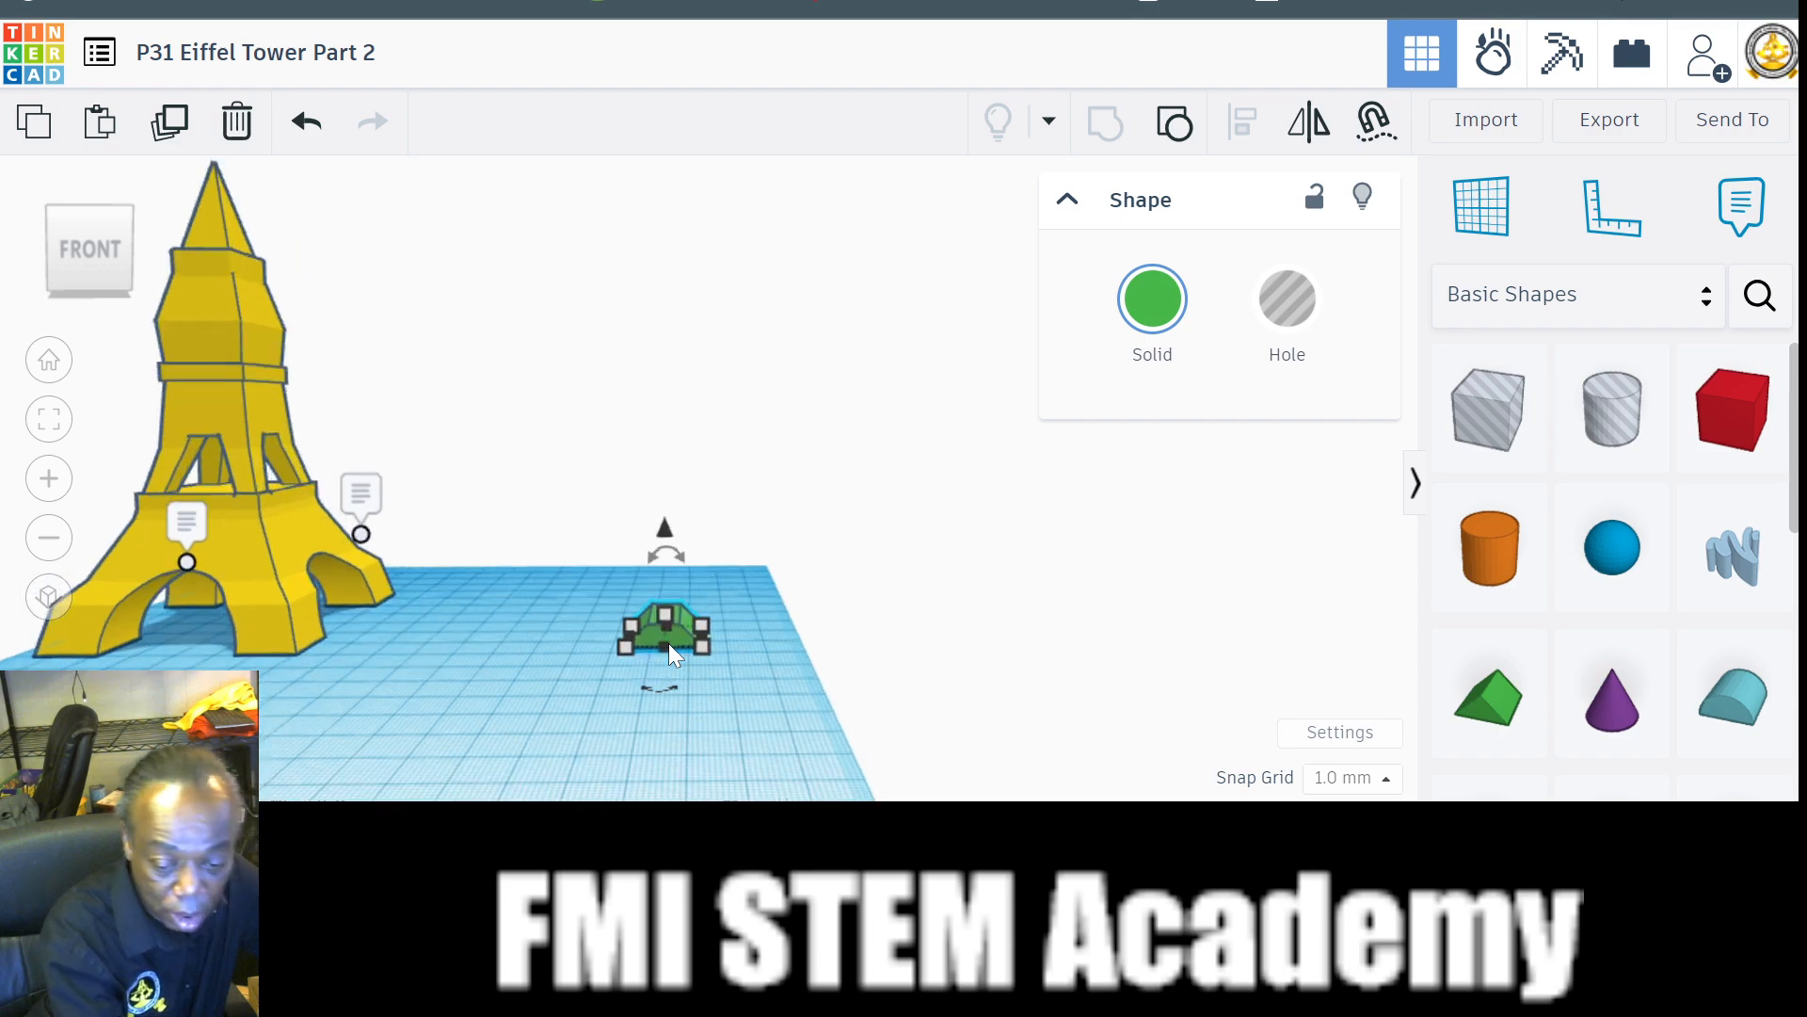
right_click_drag(875, 728, 885, 767)
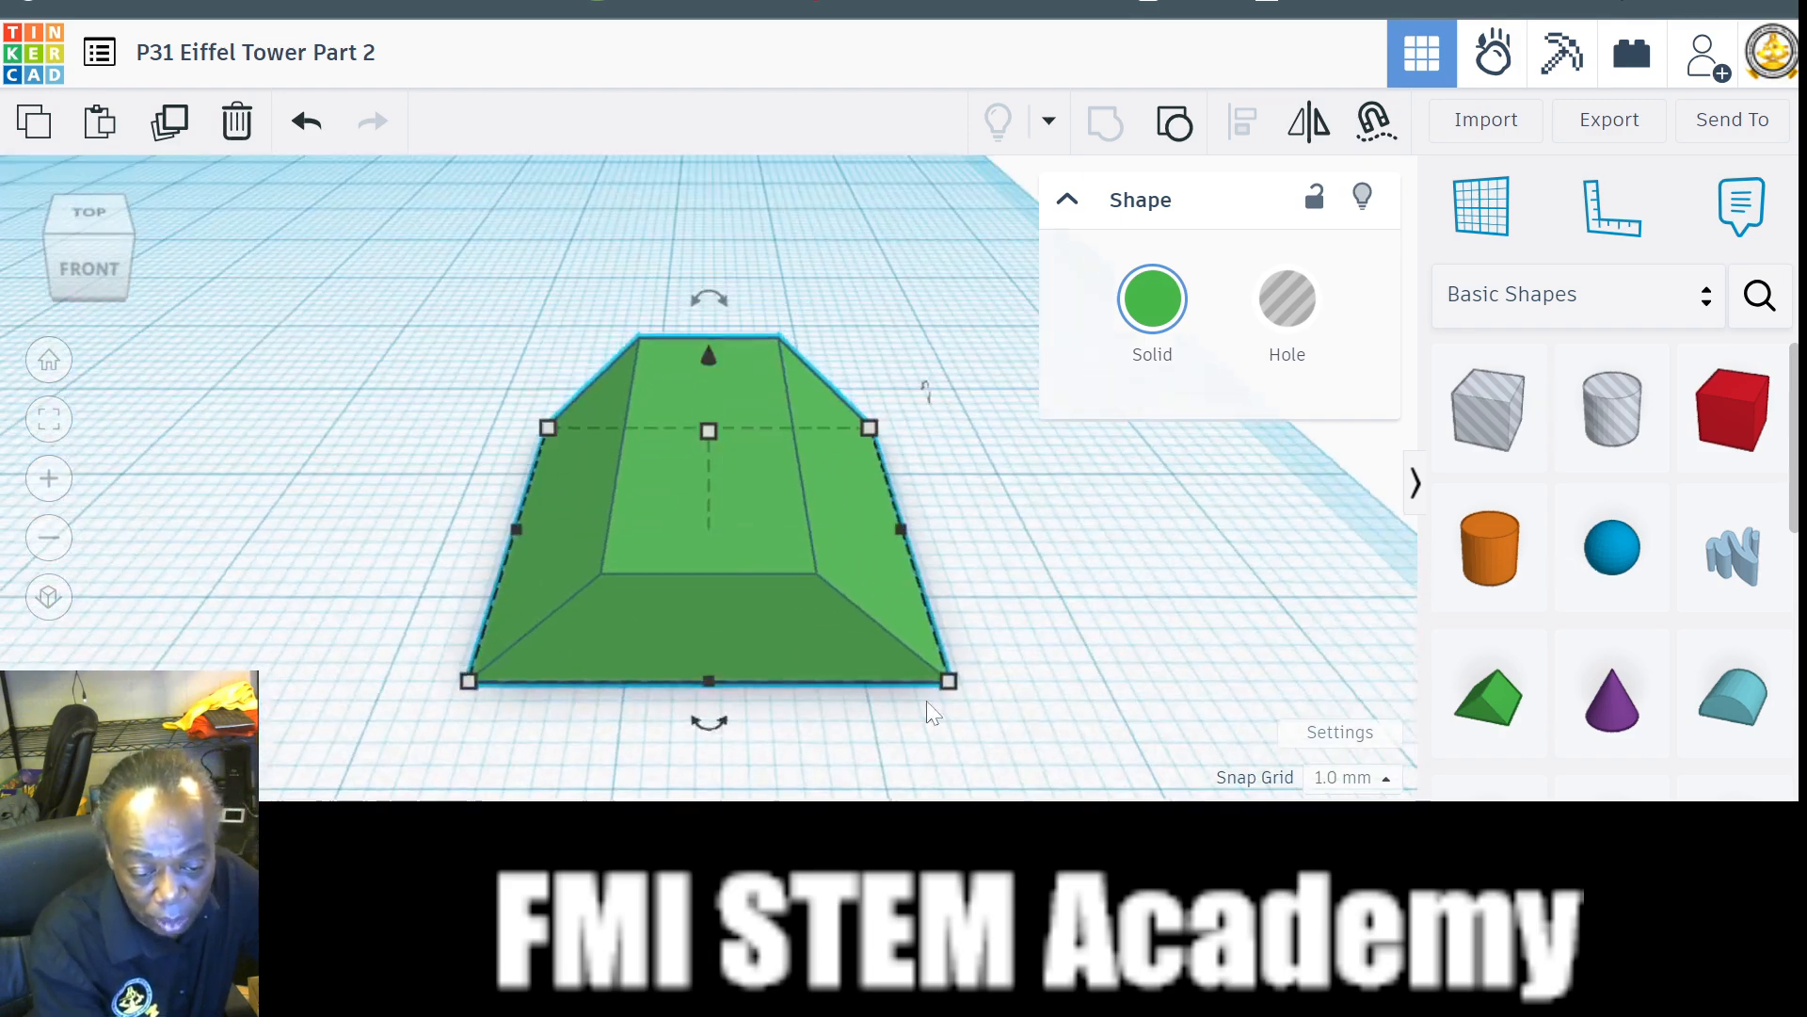
left_click(951, 680)
scroll(882, 725, "down", 4)
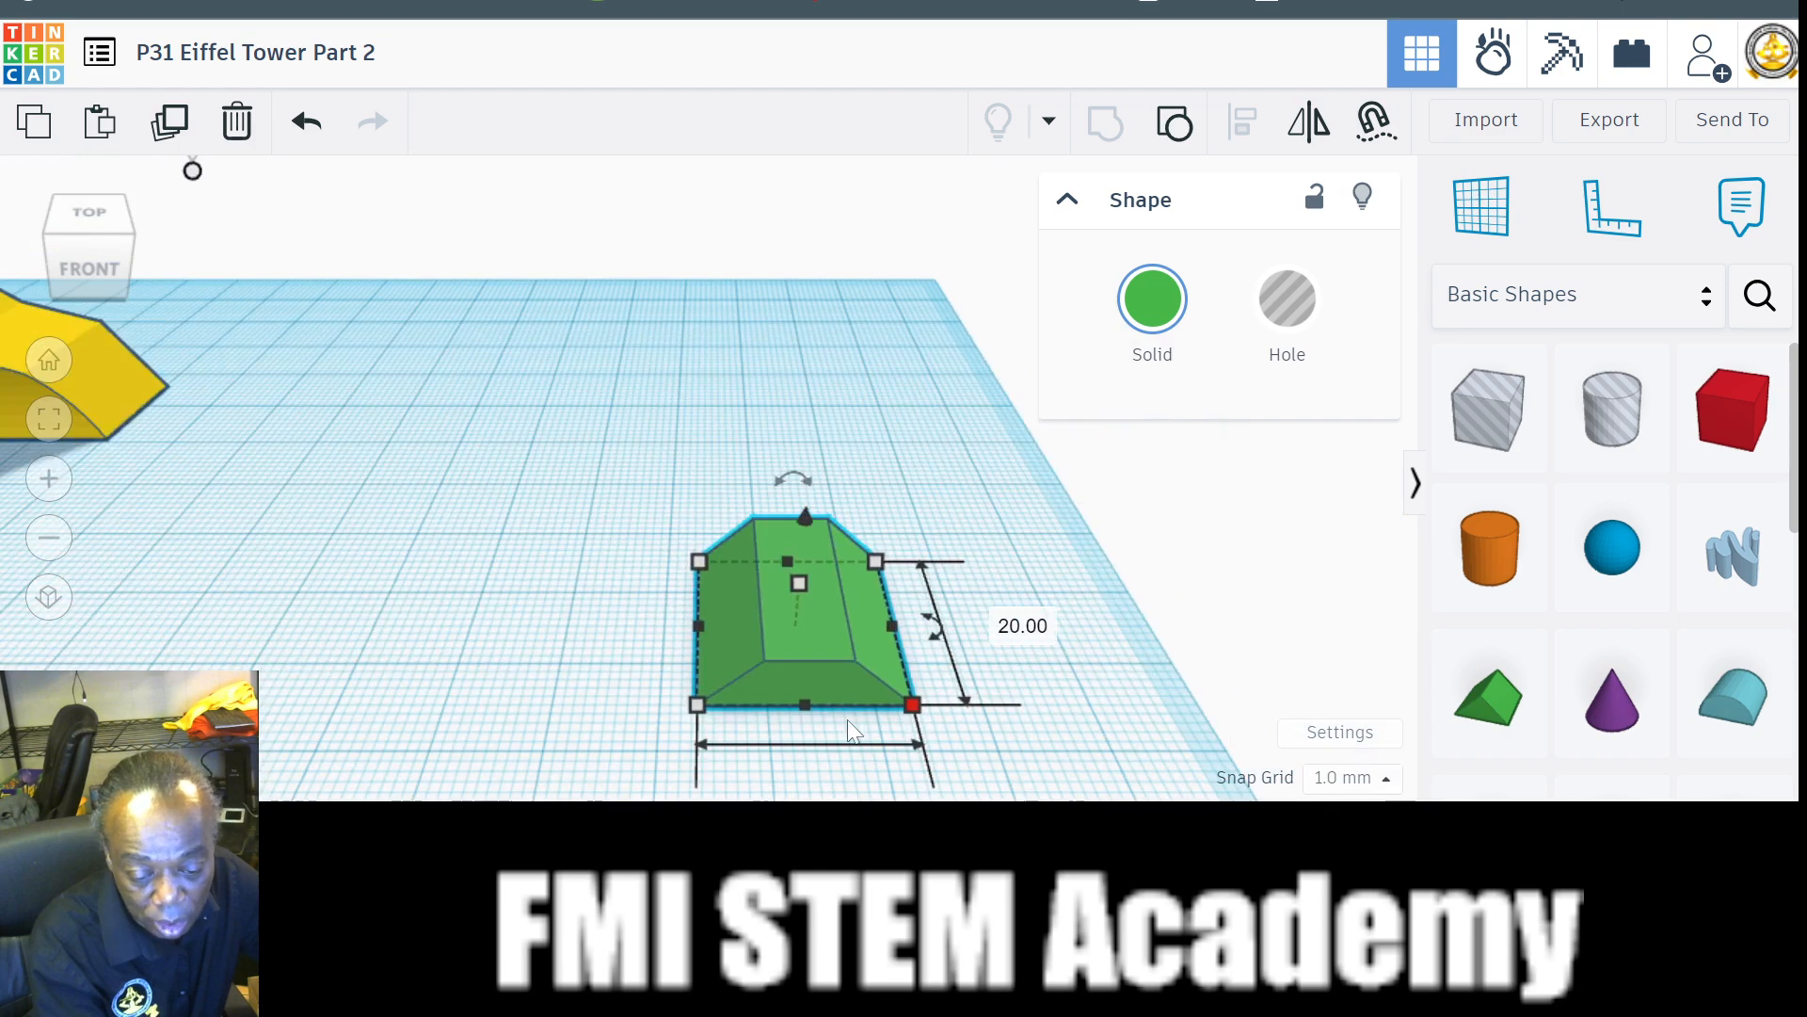
scroll(838, 721, "down", 2)
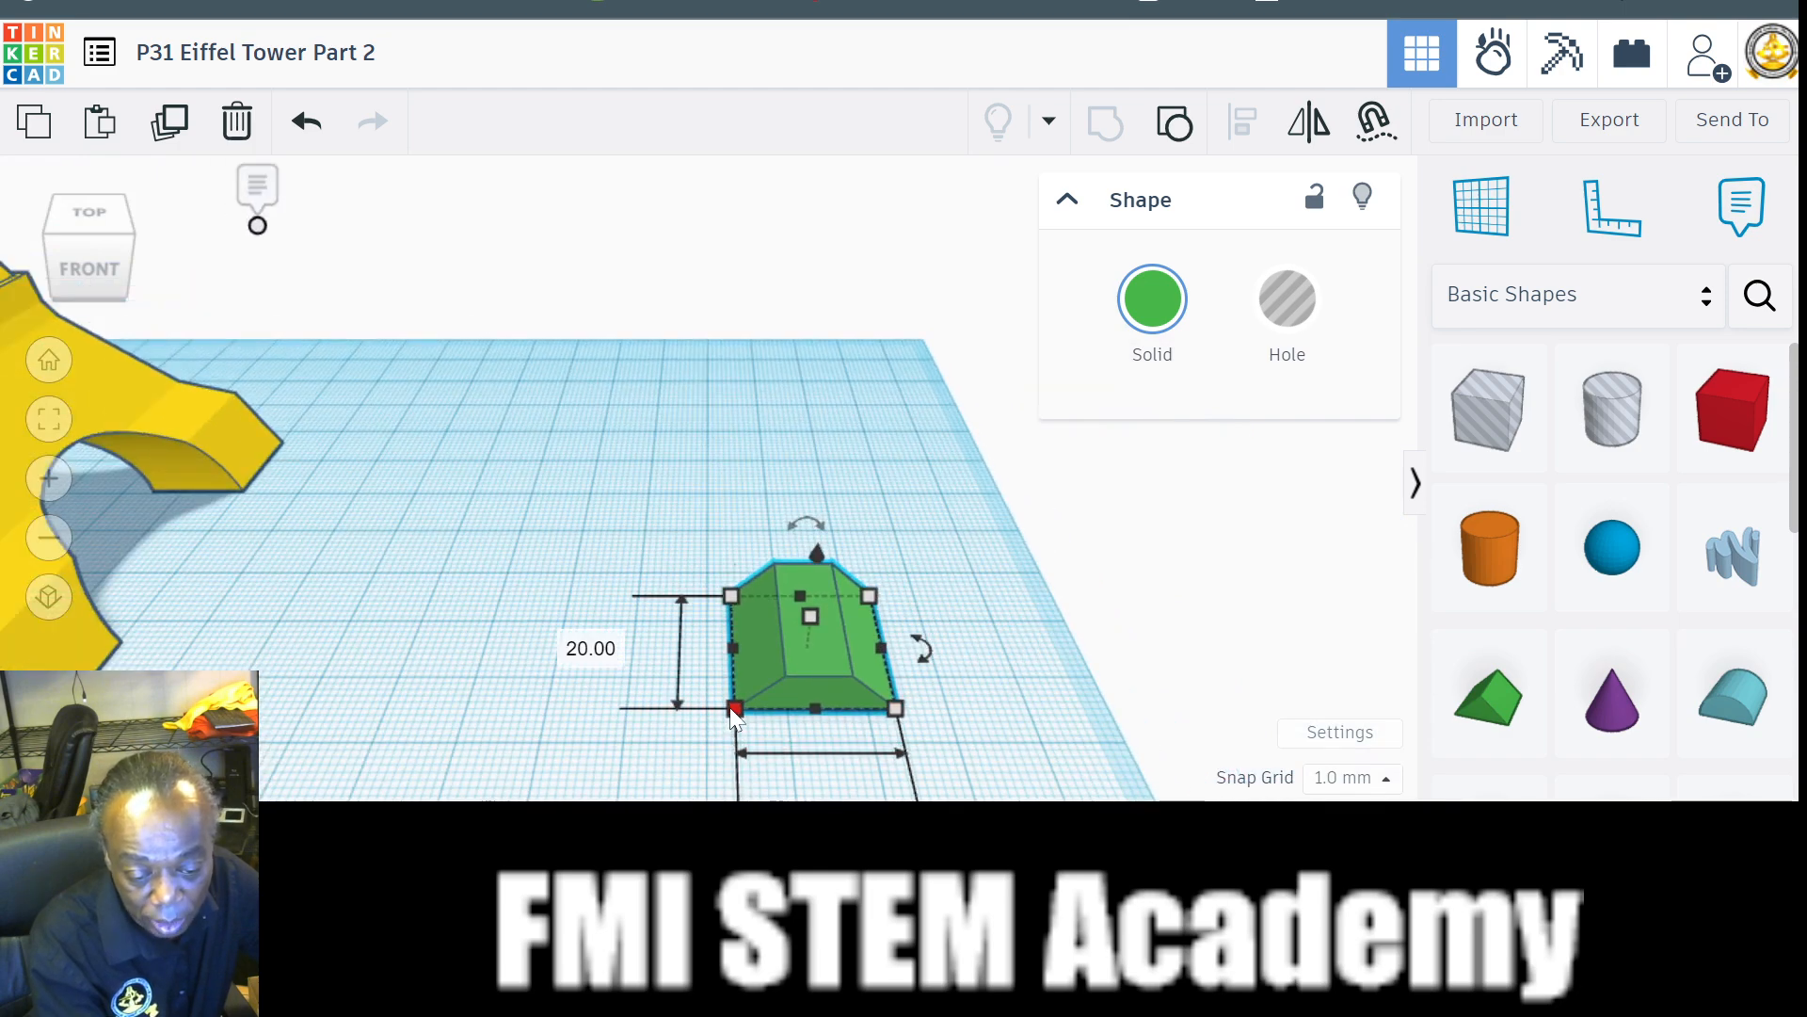
left_click(591, 647)
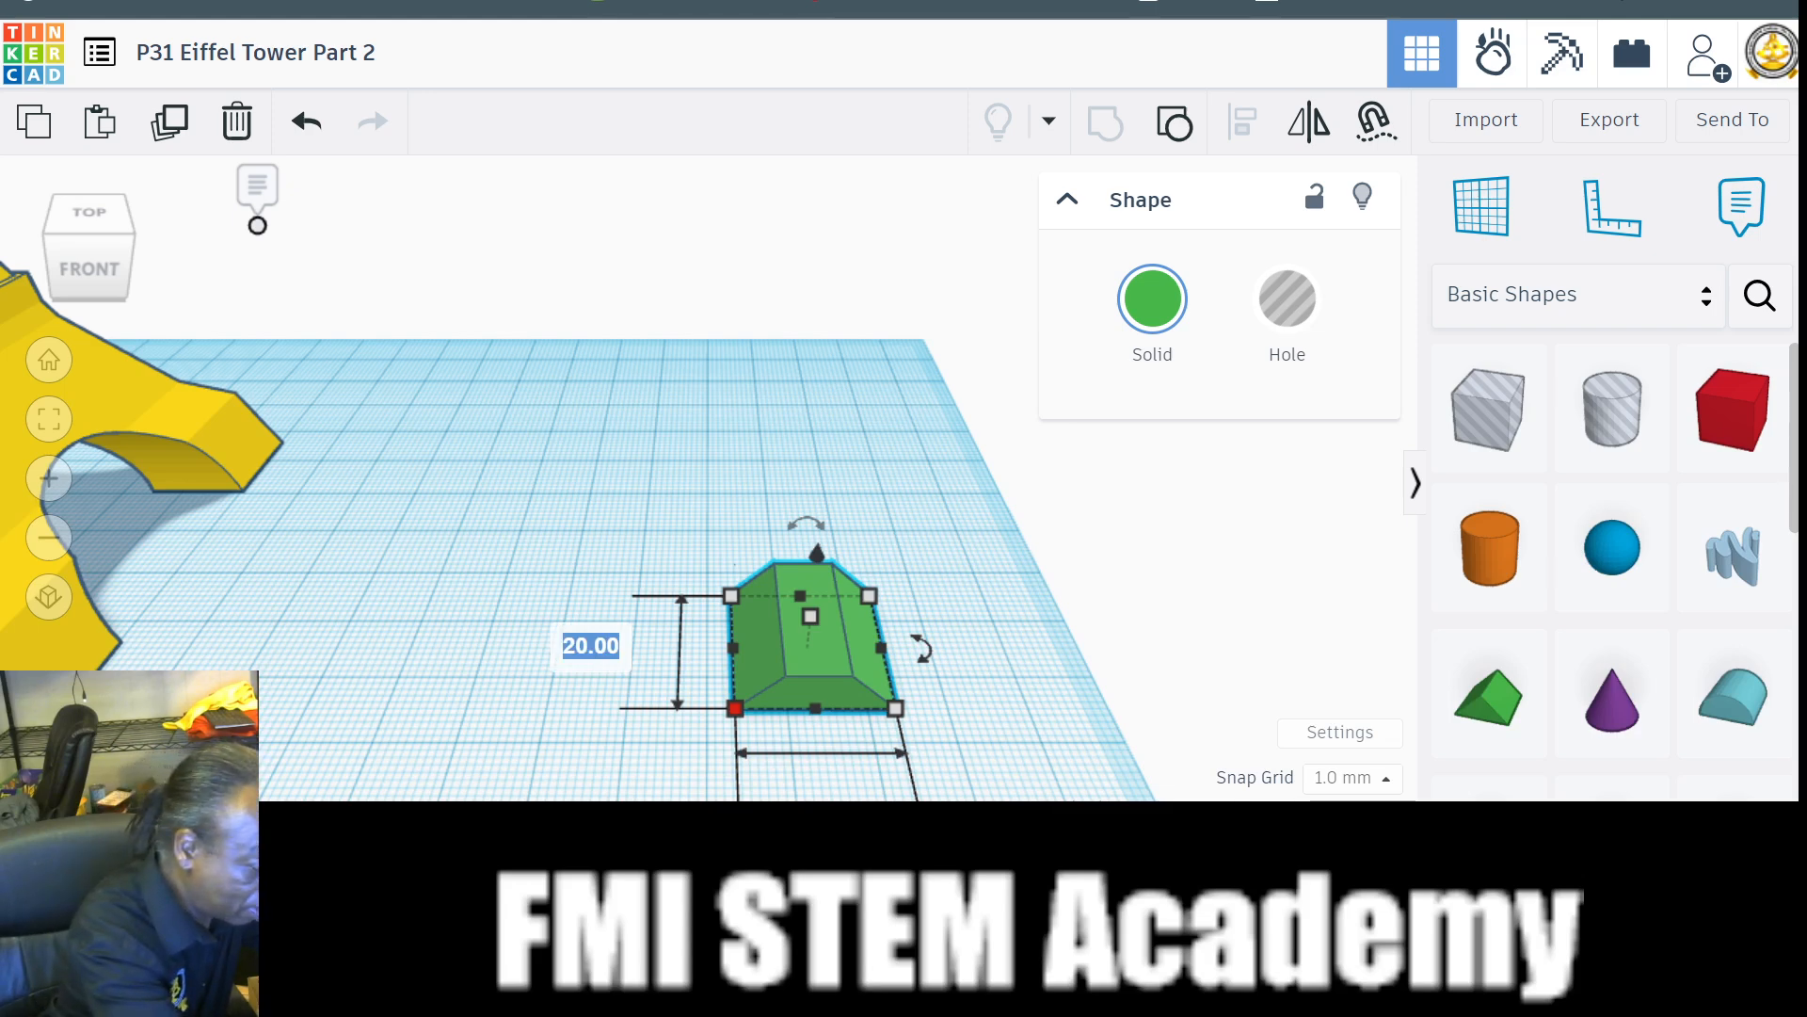
type("8.")
type("0")
key("Return")
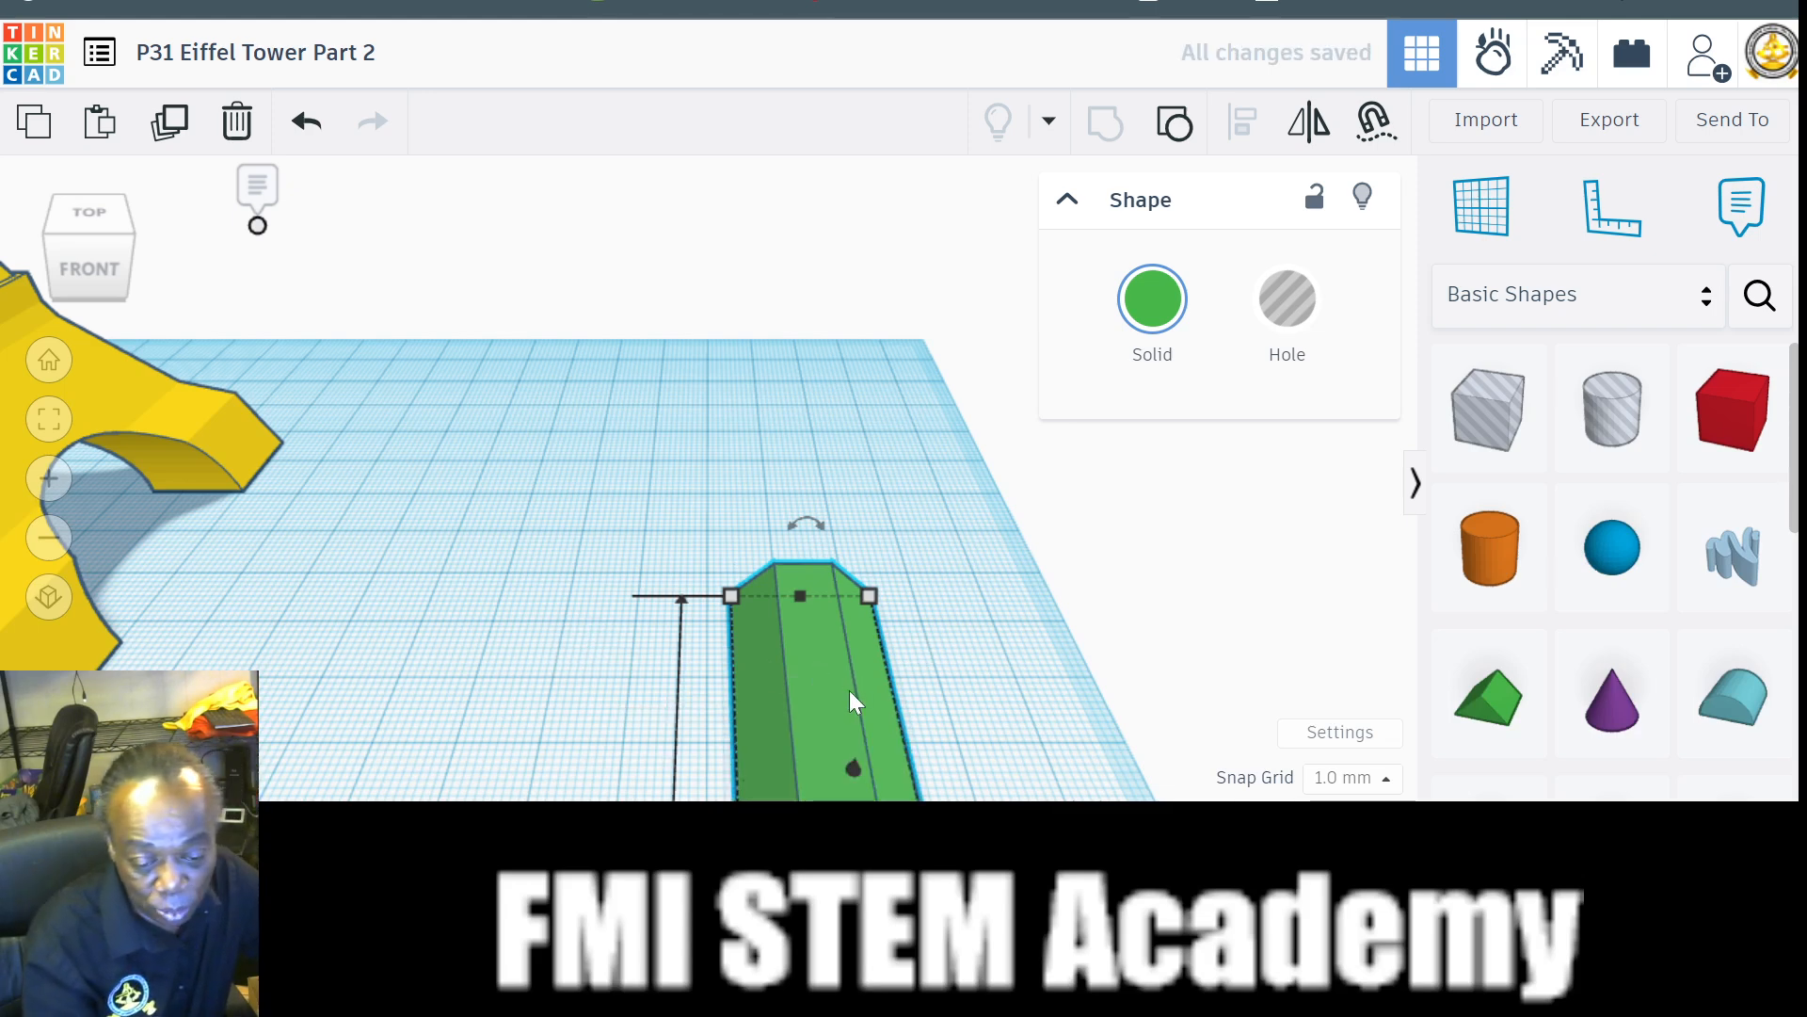
Move the elongated green shape about 51 mm back and 19.5 mm sideways, set its height to 16 mm, and deselect it.
left_click_drag(849, 691, 659, 468)
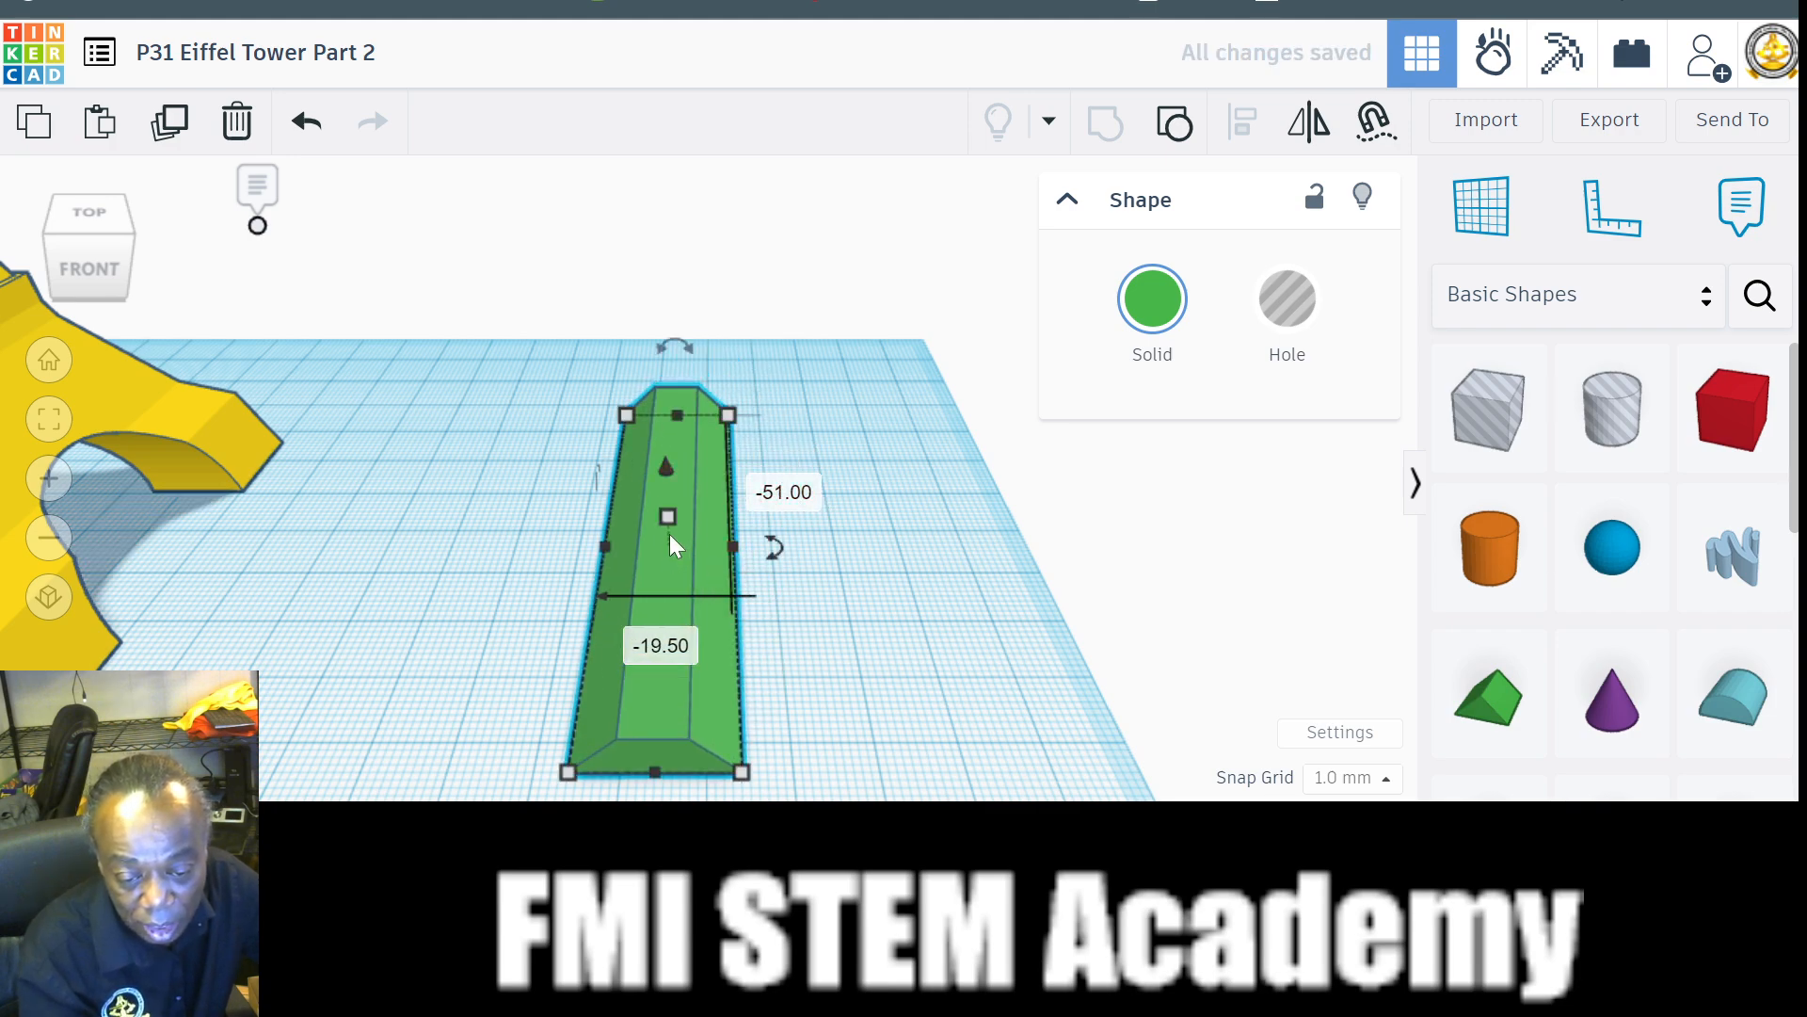
mouse_move(665, 522)
left_click(819, 529)
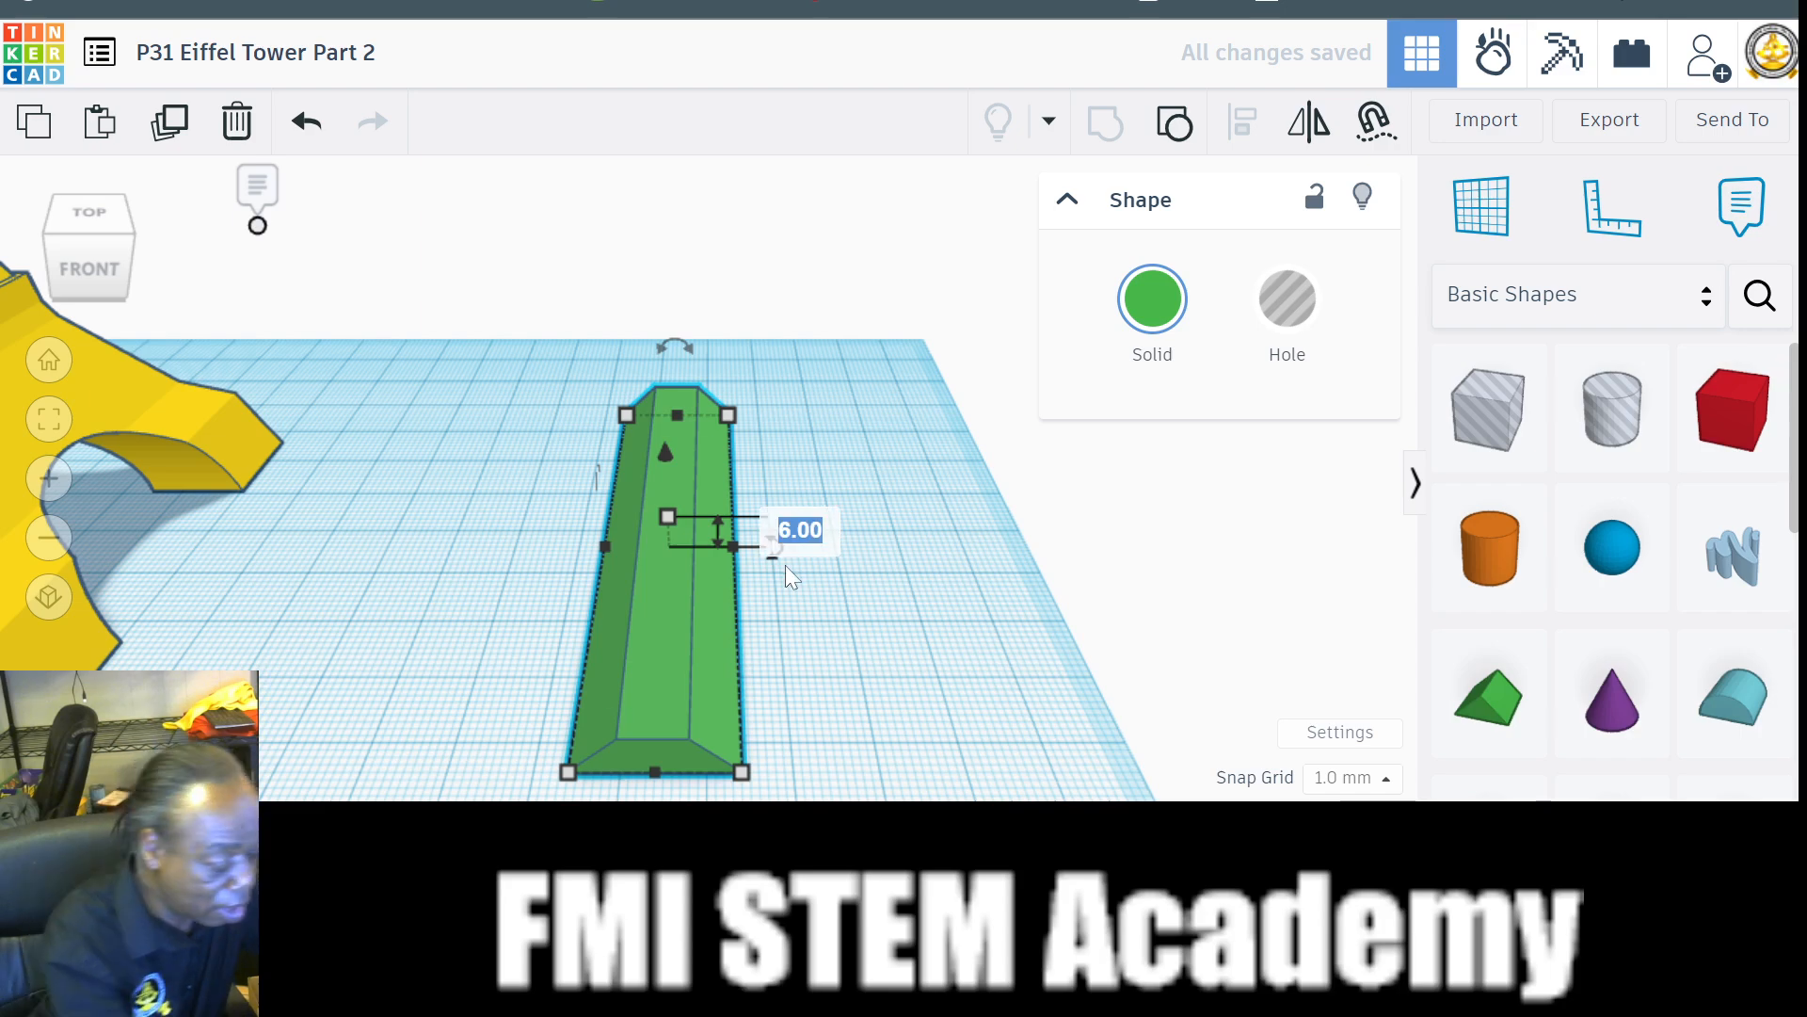
mouse_move(778, 567)
key("f")
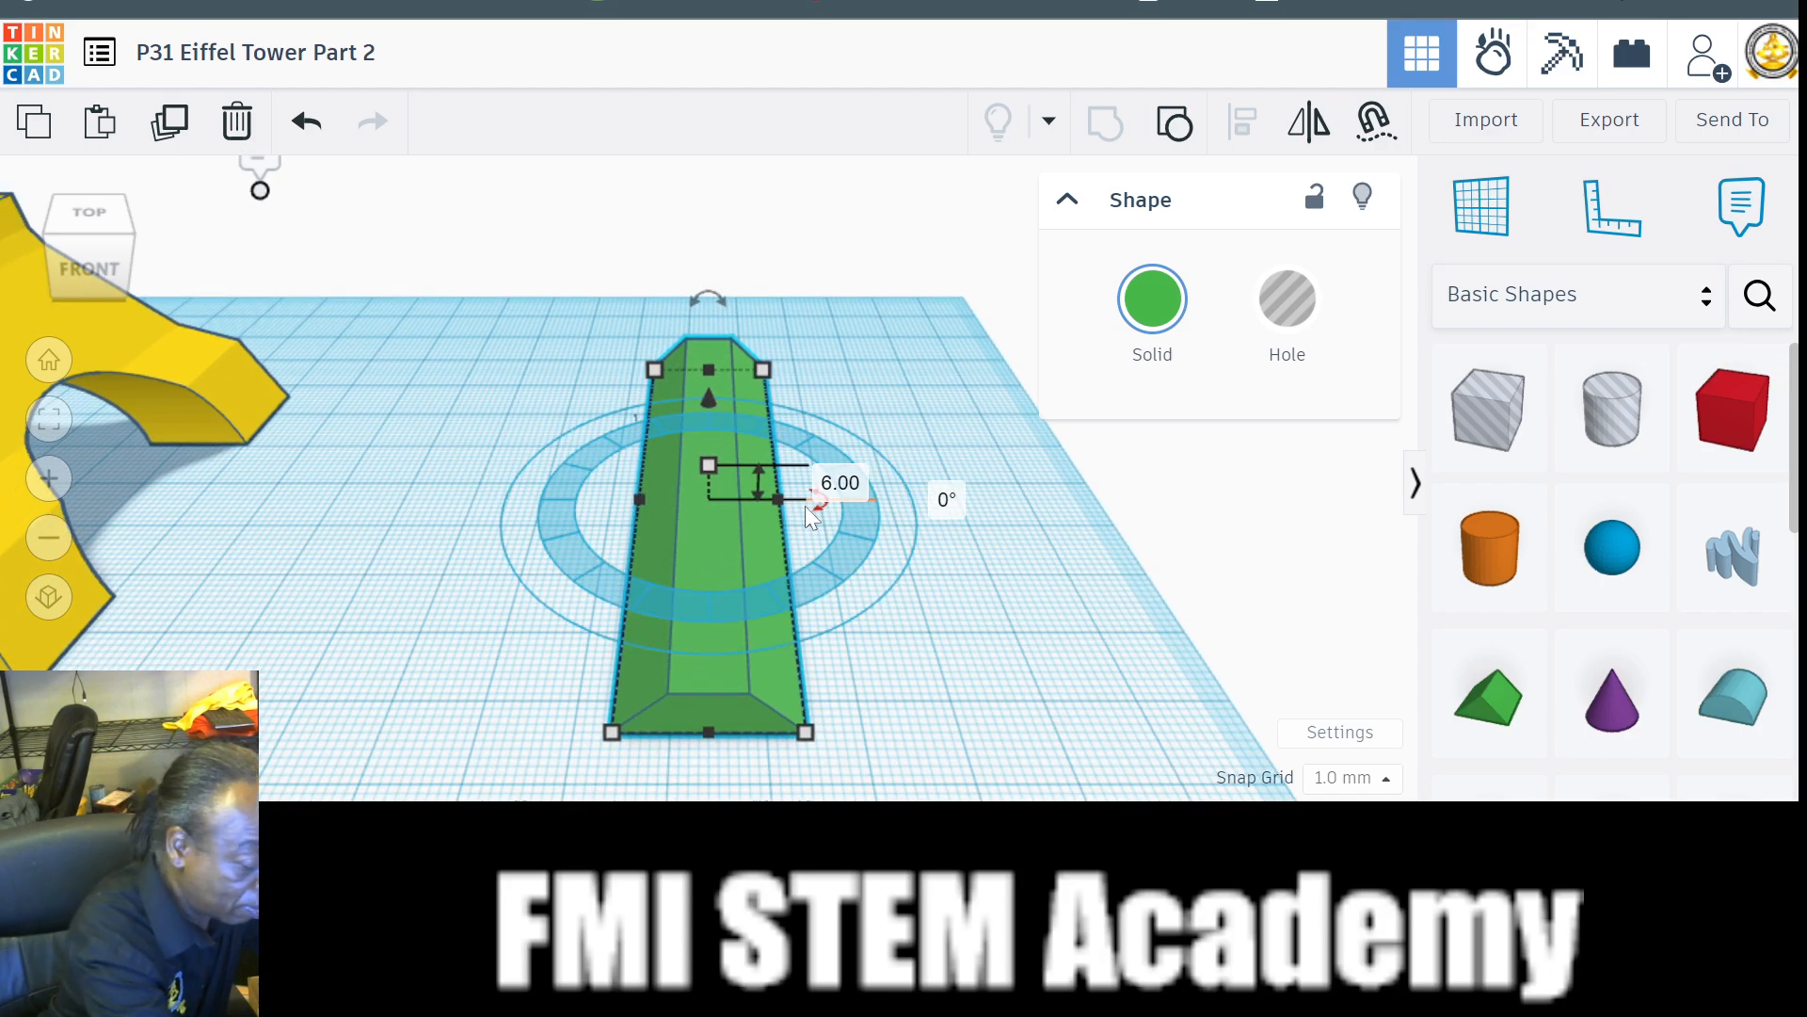
left_click(834, 482)
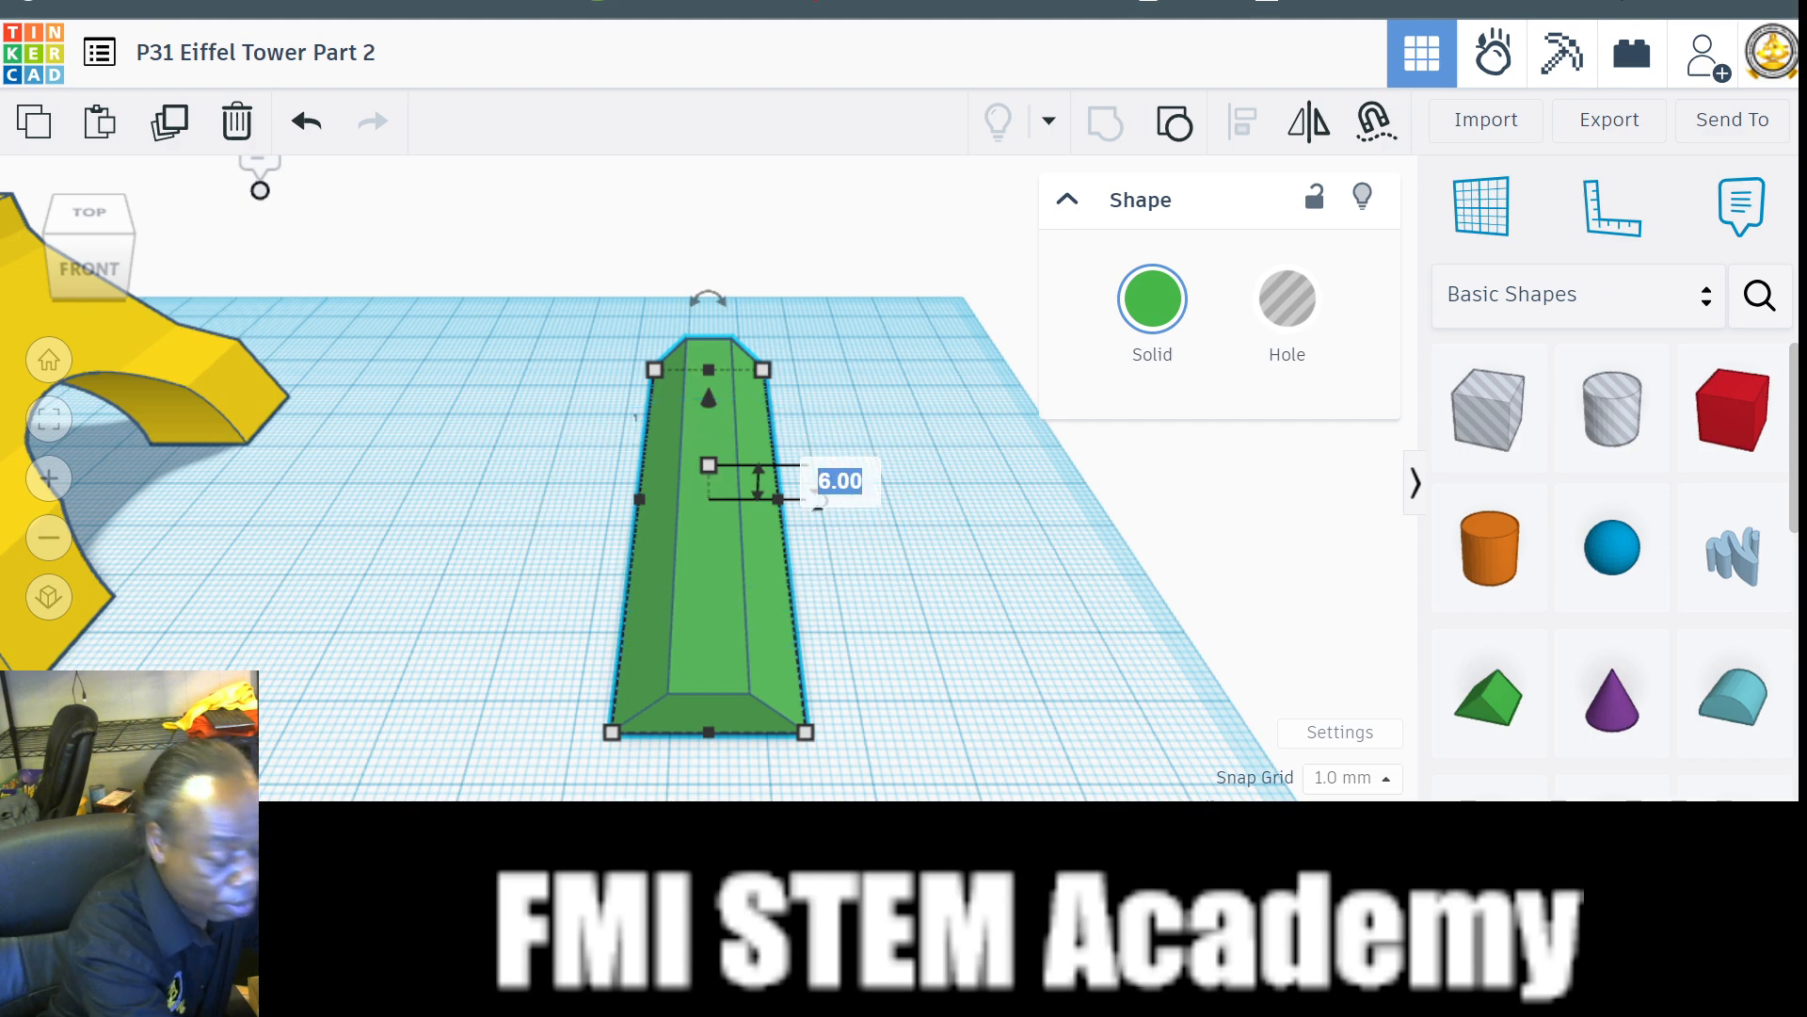
type("16")
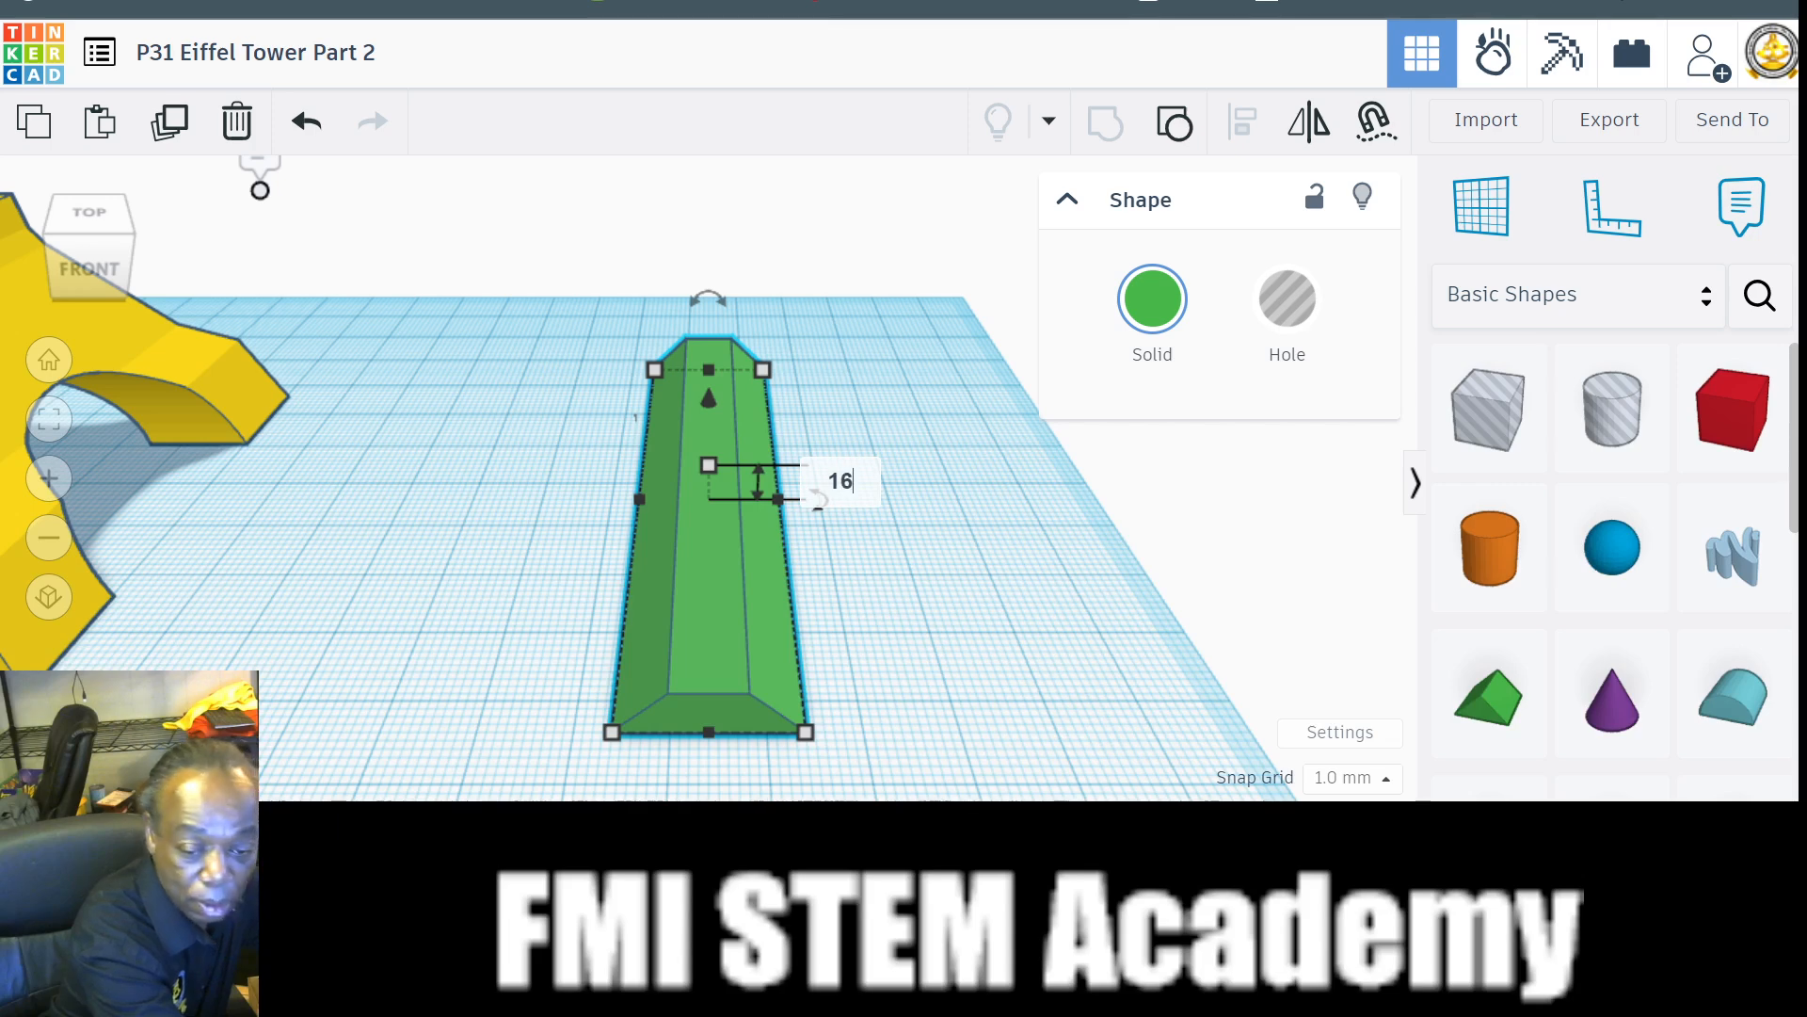
key("Return")
left_click(828, 586)
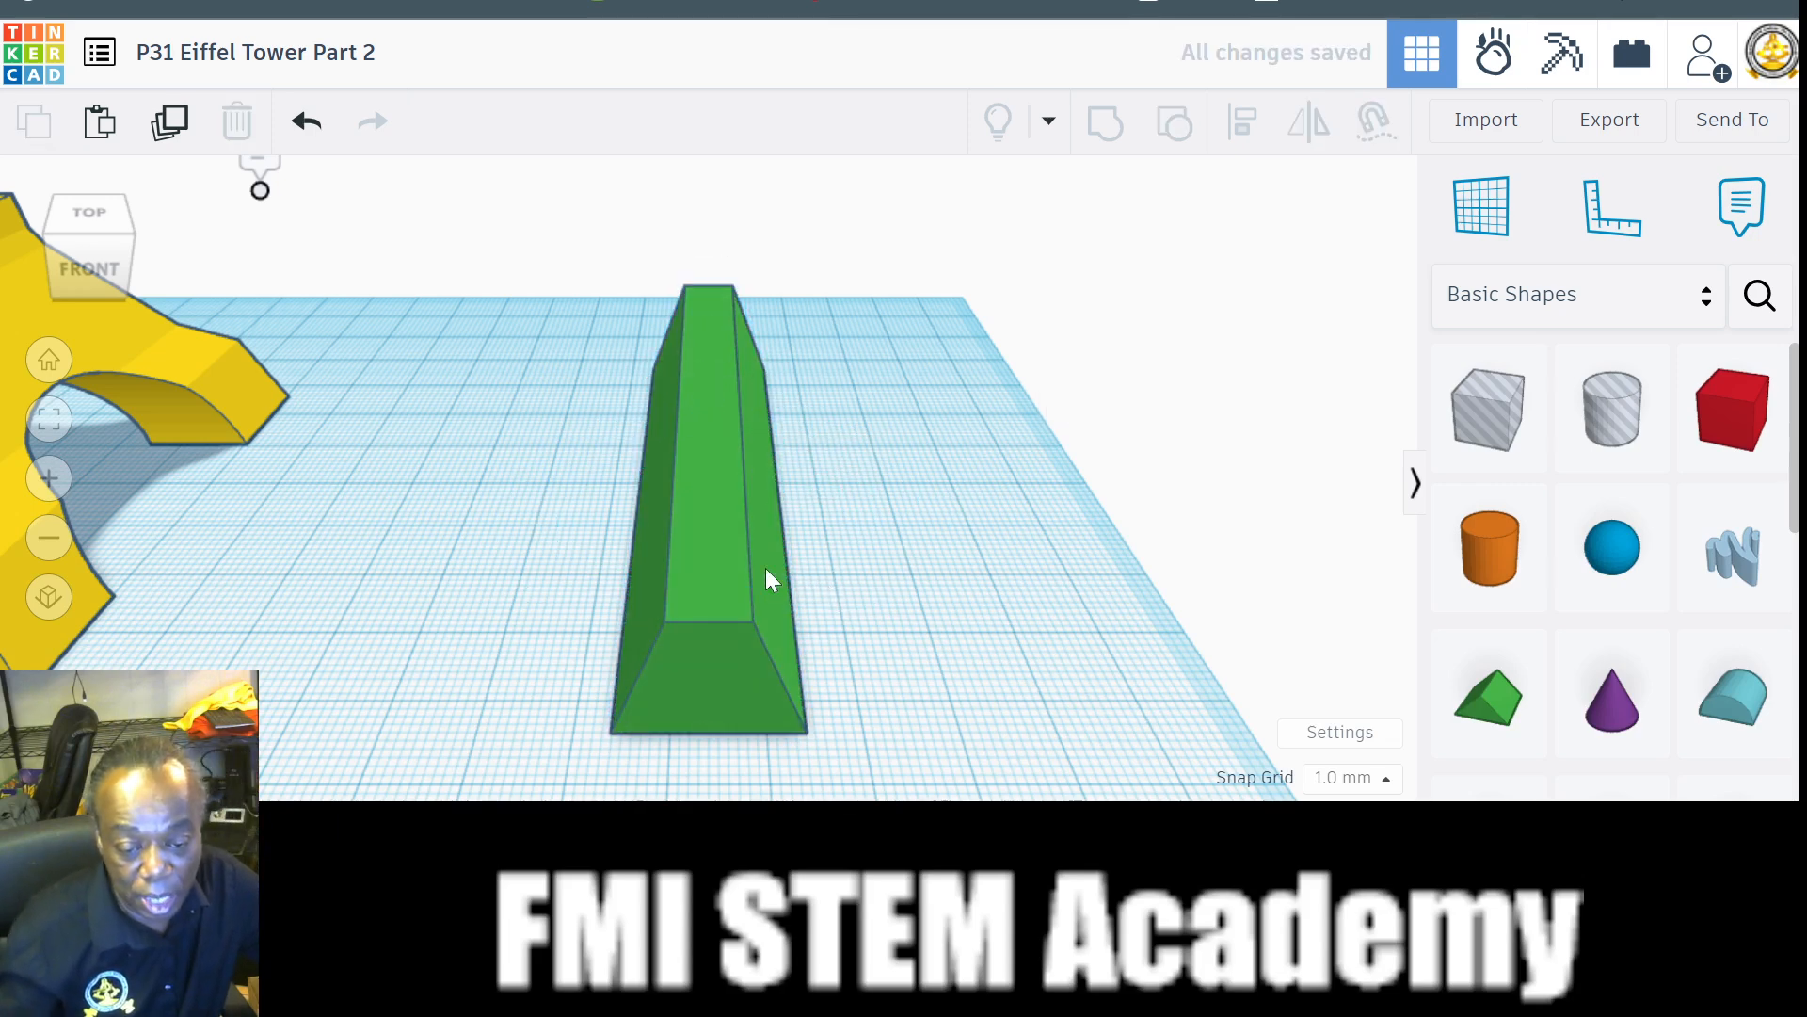
Duplicate the truncated green bar in place and rotate the copy -90° horizontally to form a cross.
left_click(736, 552)
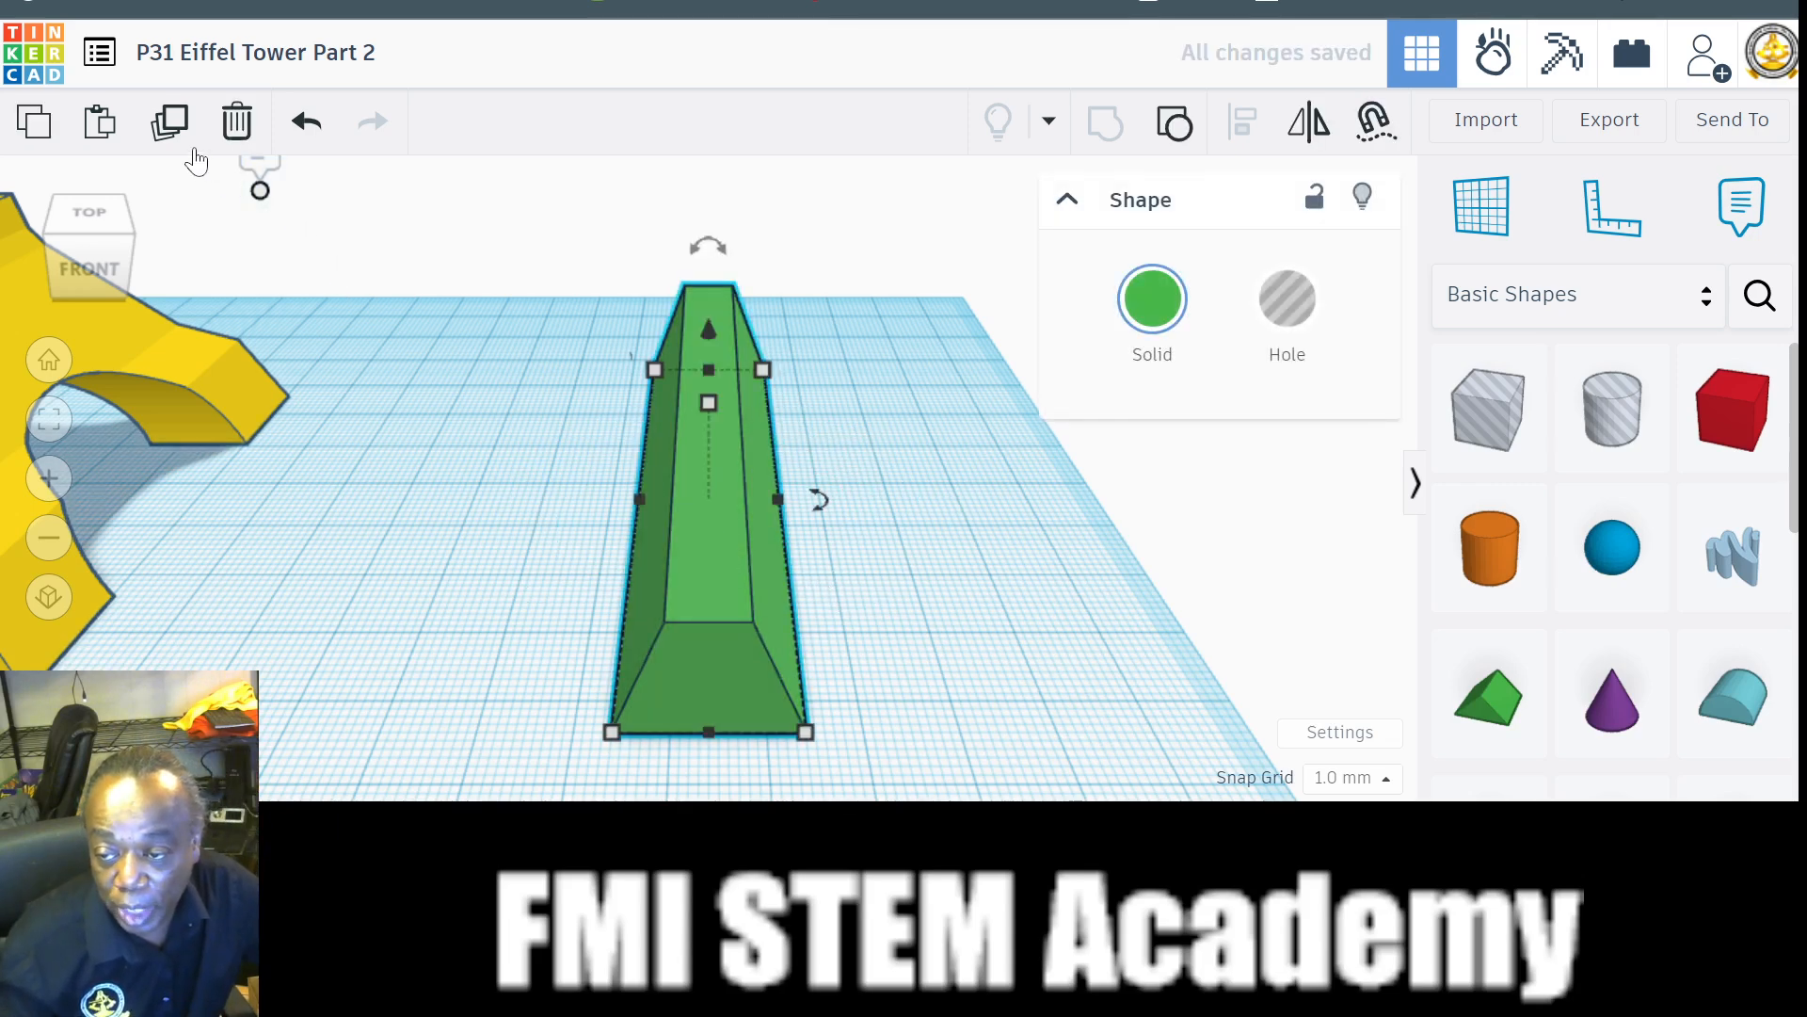
left_click(175, 125)
scroll(653, 569, "down", 3)
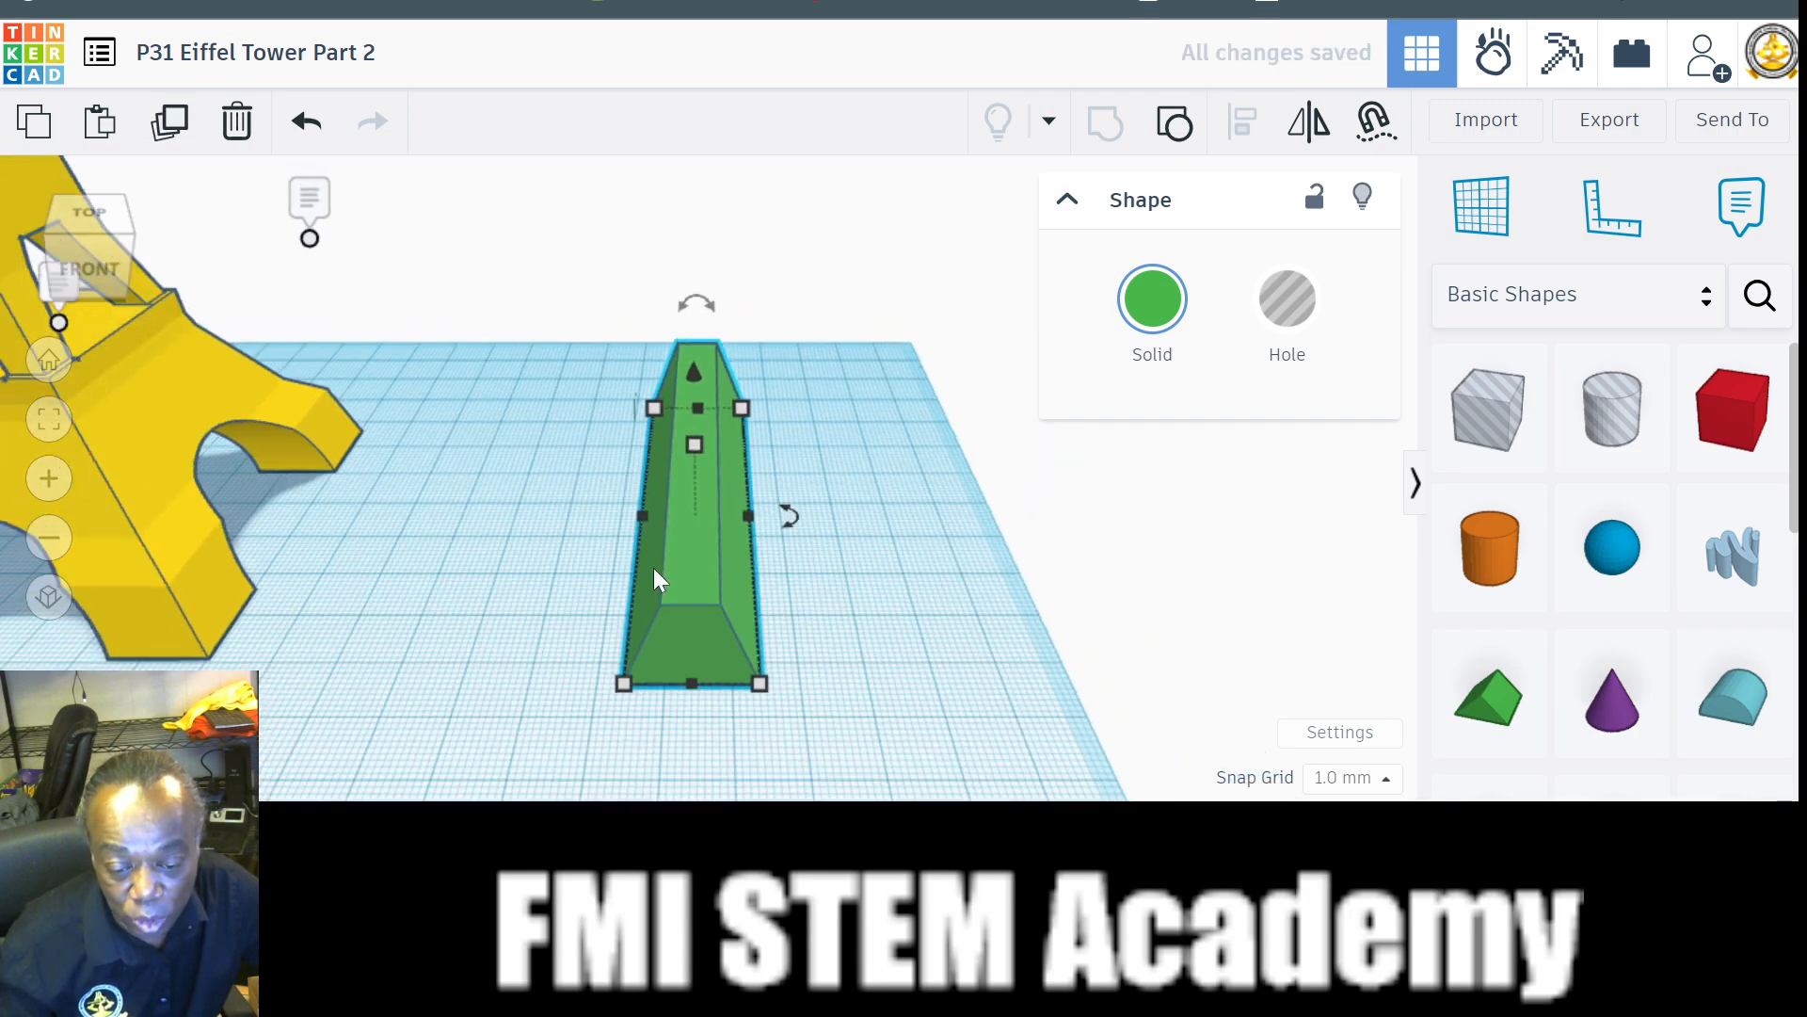
scroll(726, 612, "down", 1)
mouse_move(790, 534)
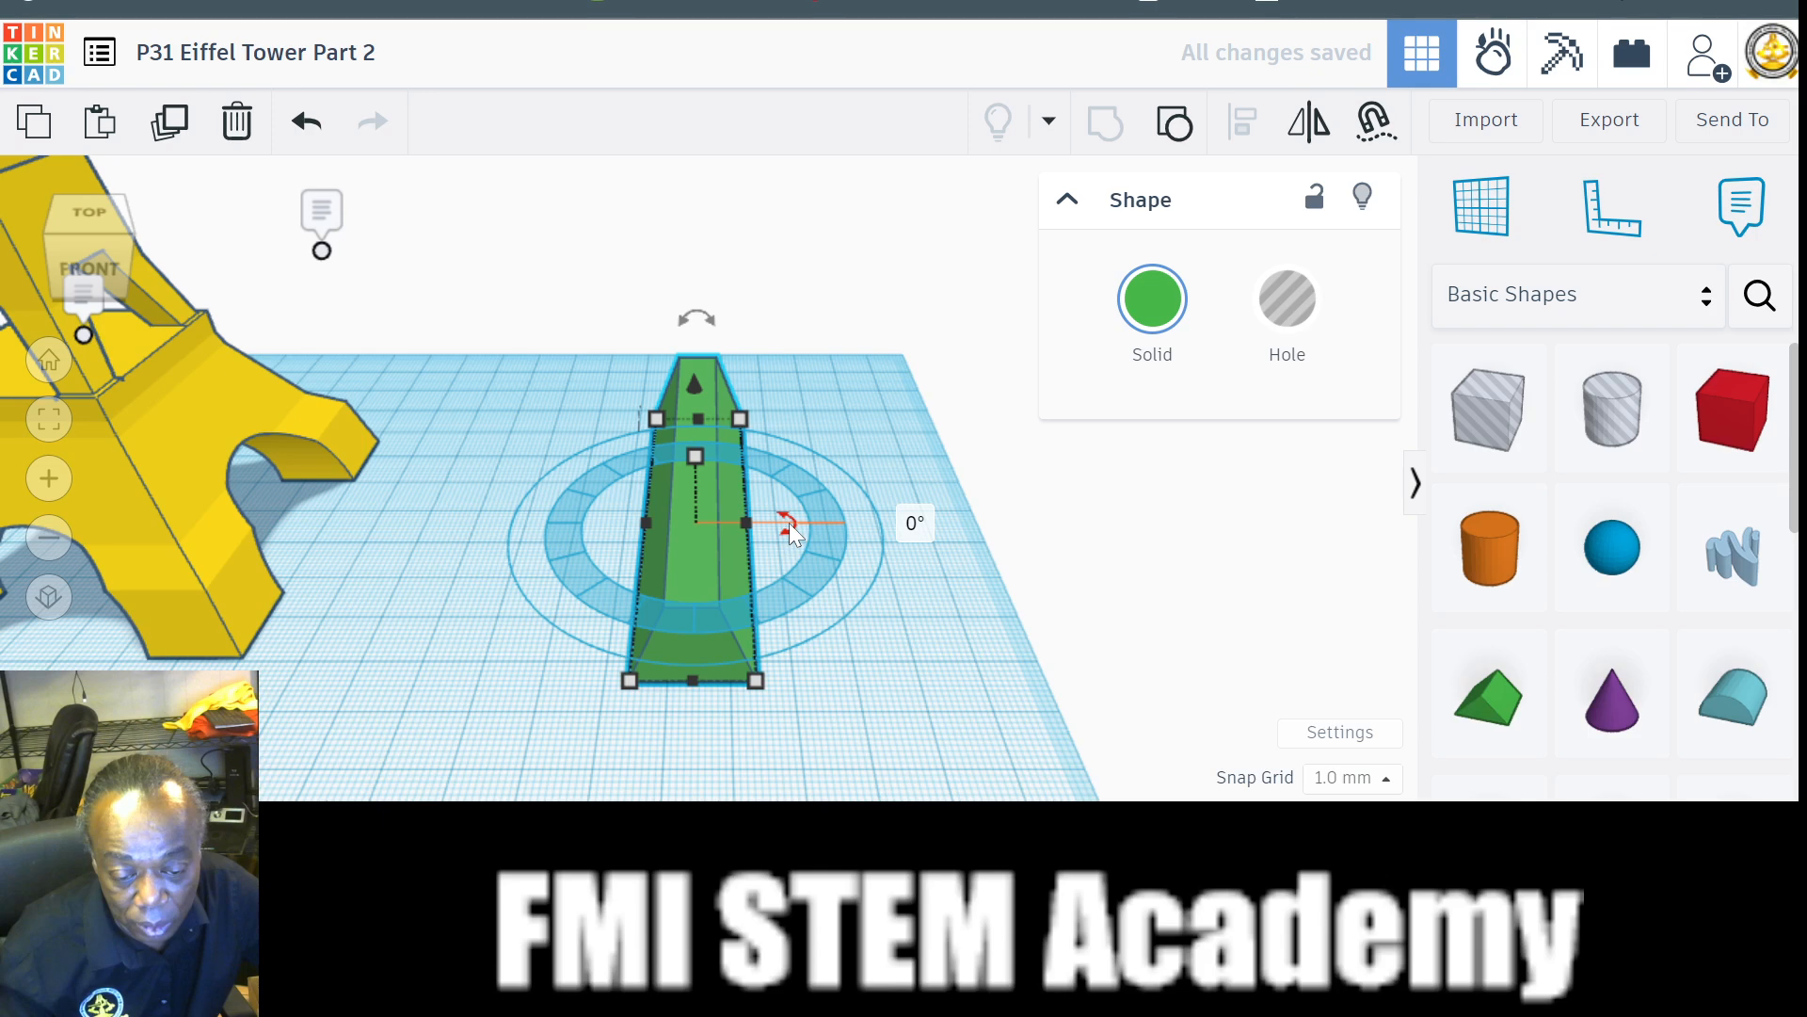
left_click_drag(789, 524, 785, 699)
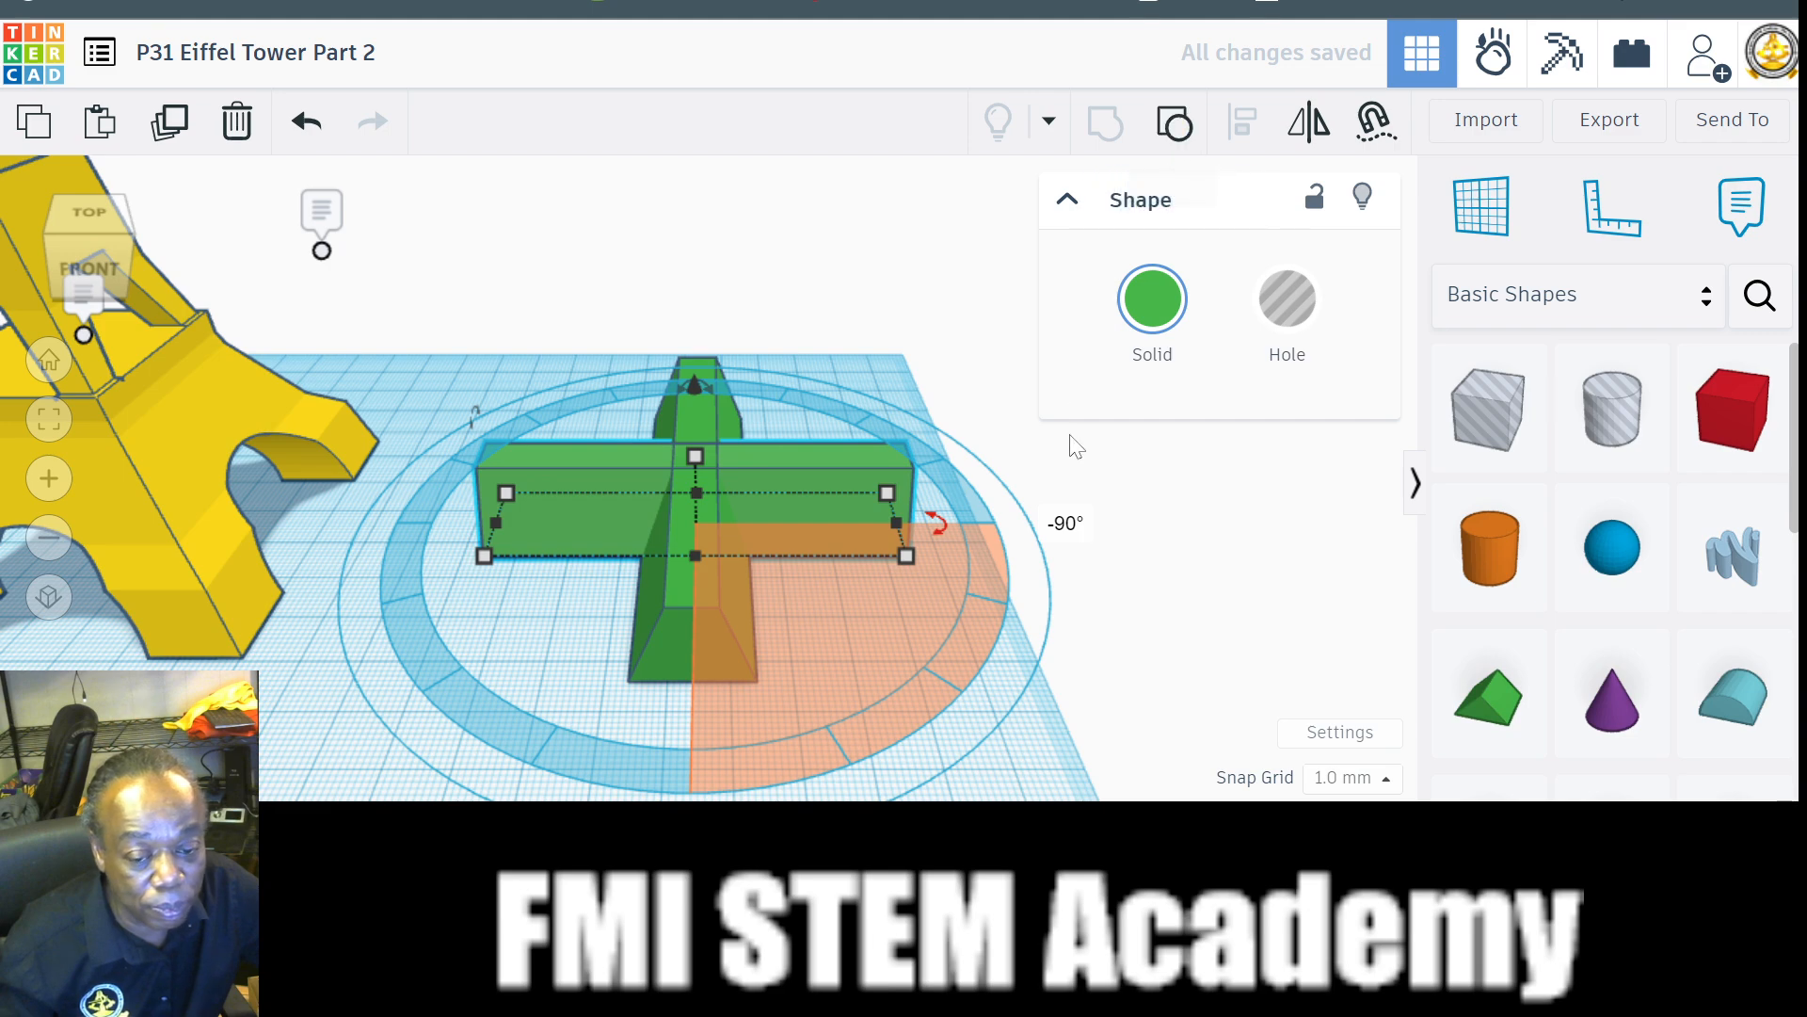
left_click(607, 324)
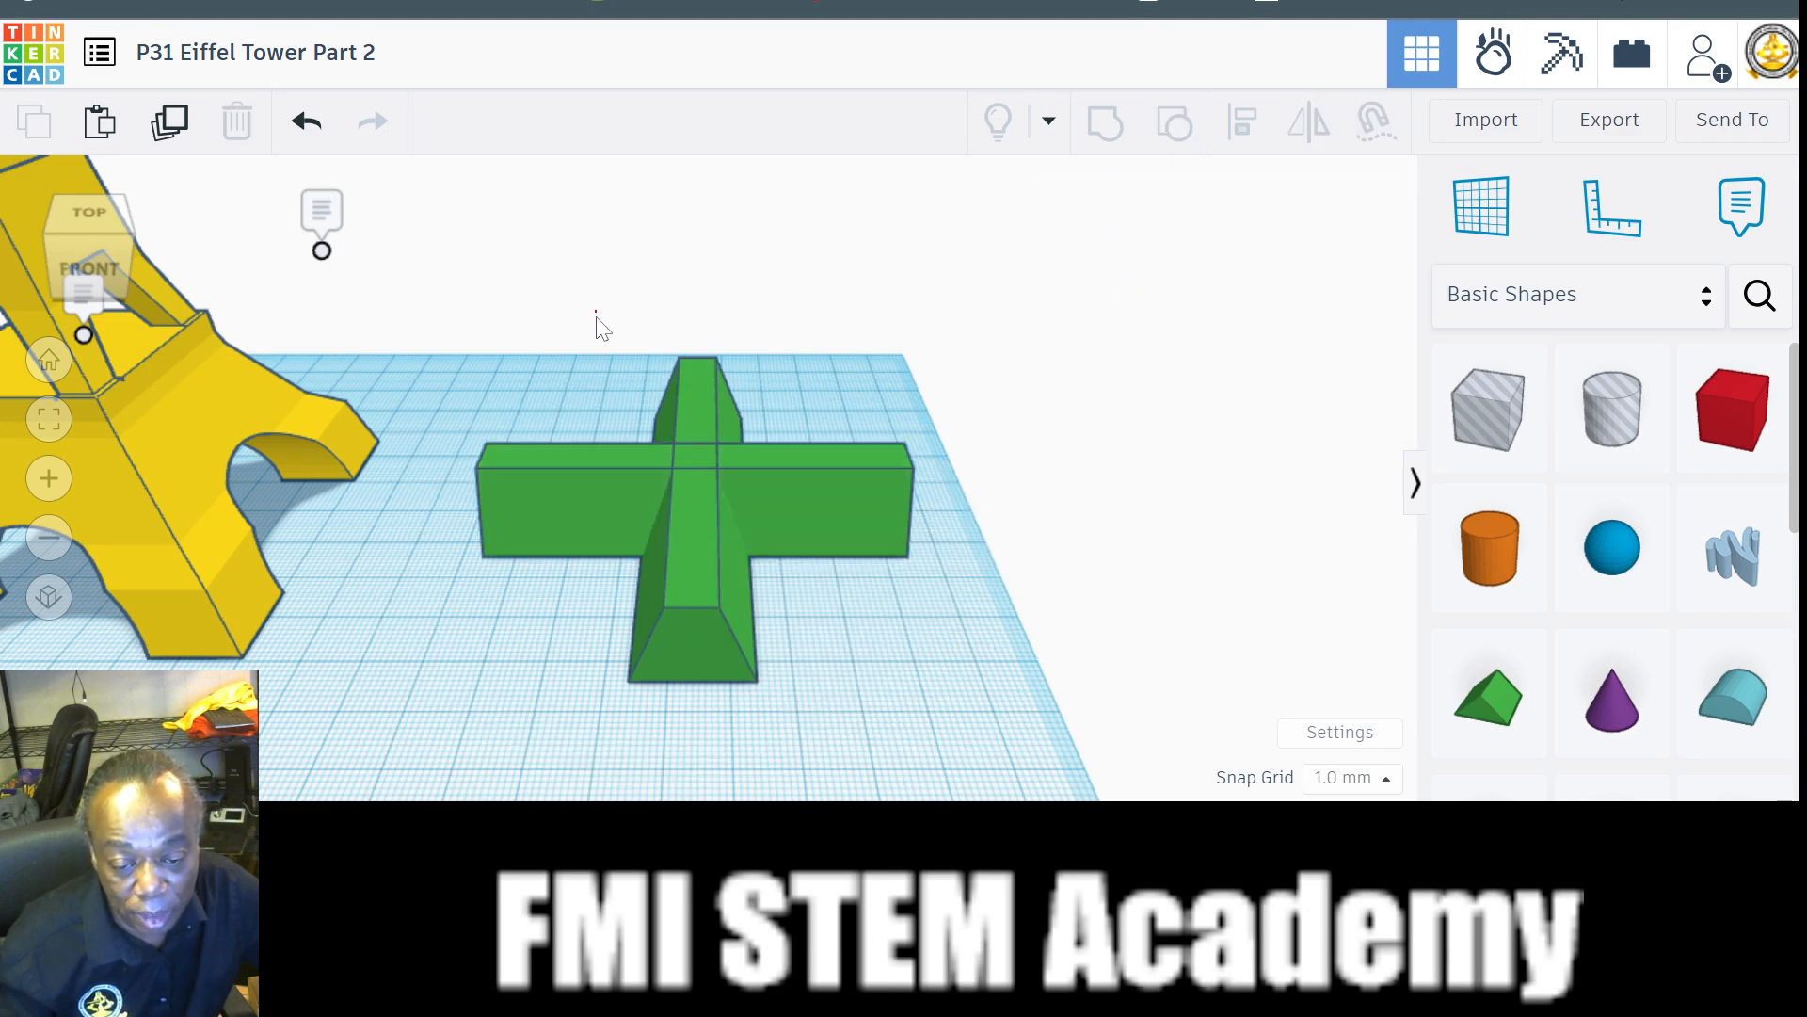
Group the two crossed green bars and turn the resulting shape into a hole.
left_click_drag(597, 318, 825, 638)
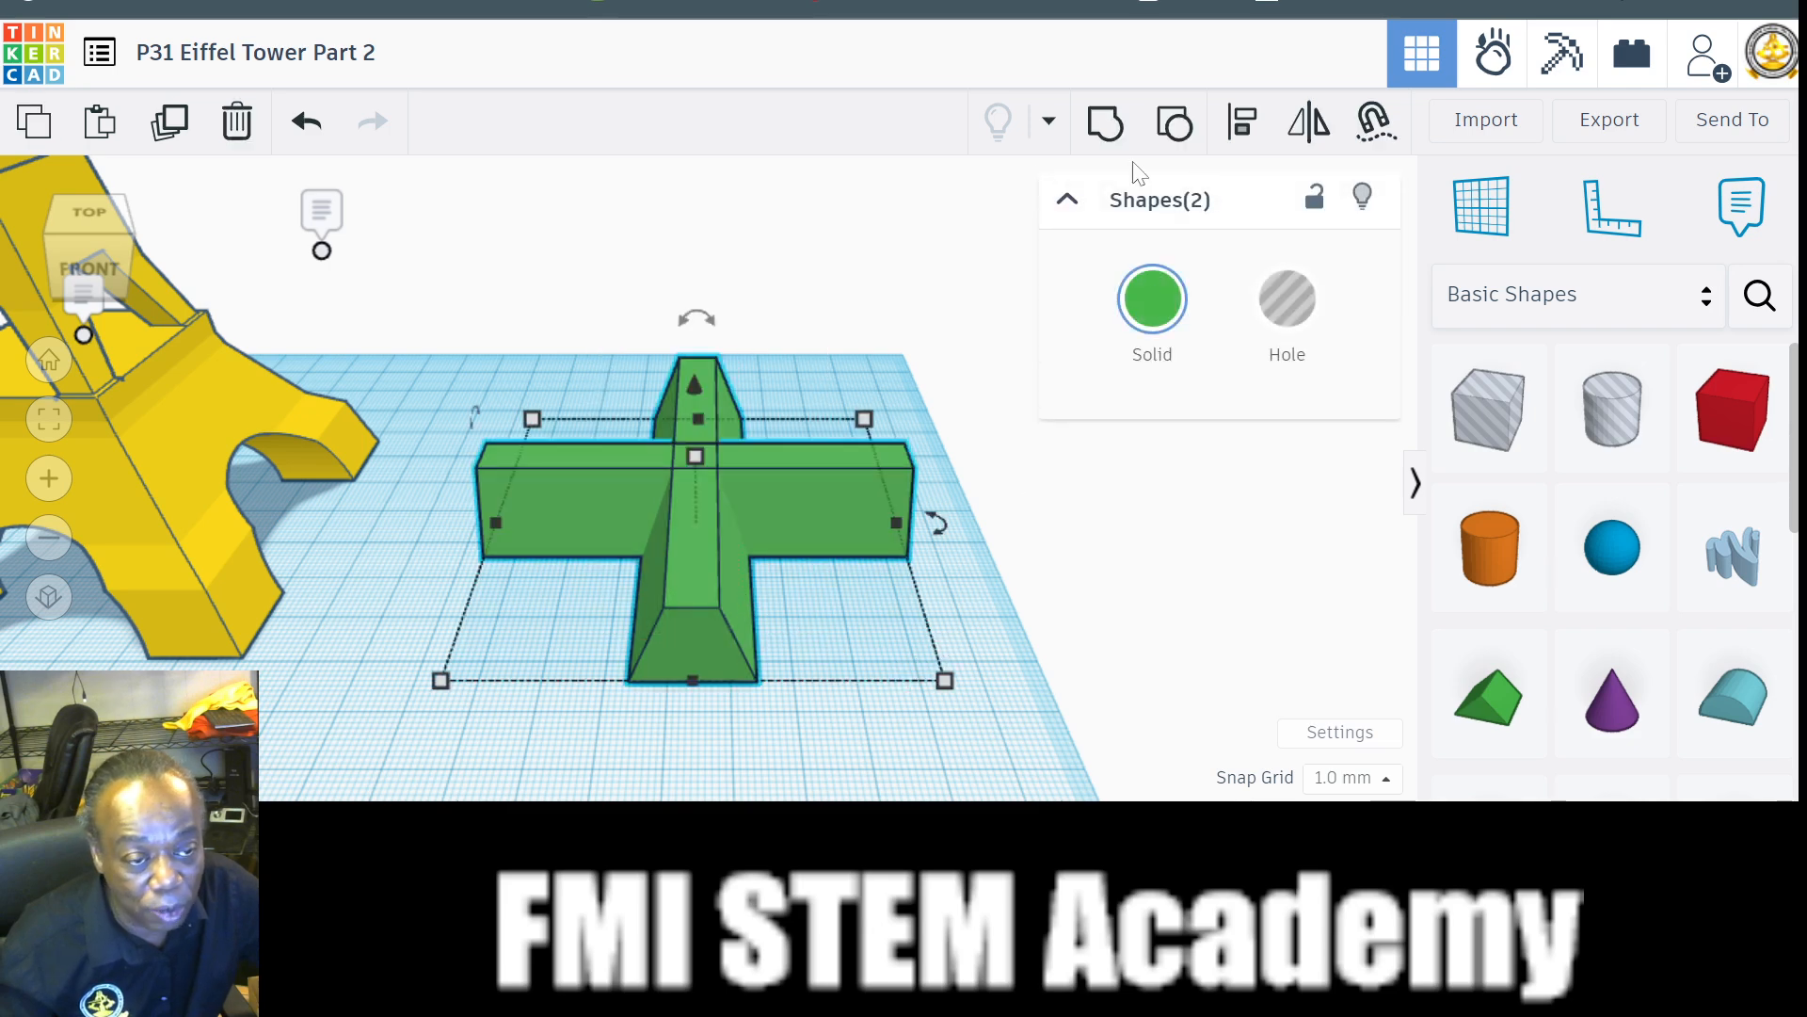
left_click(1104, 124)
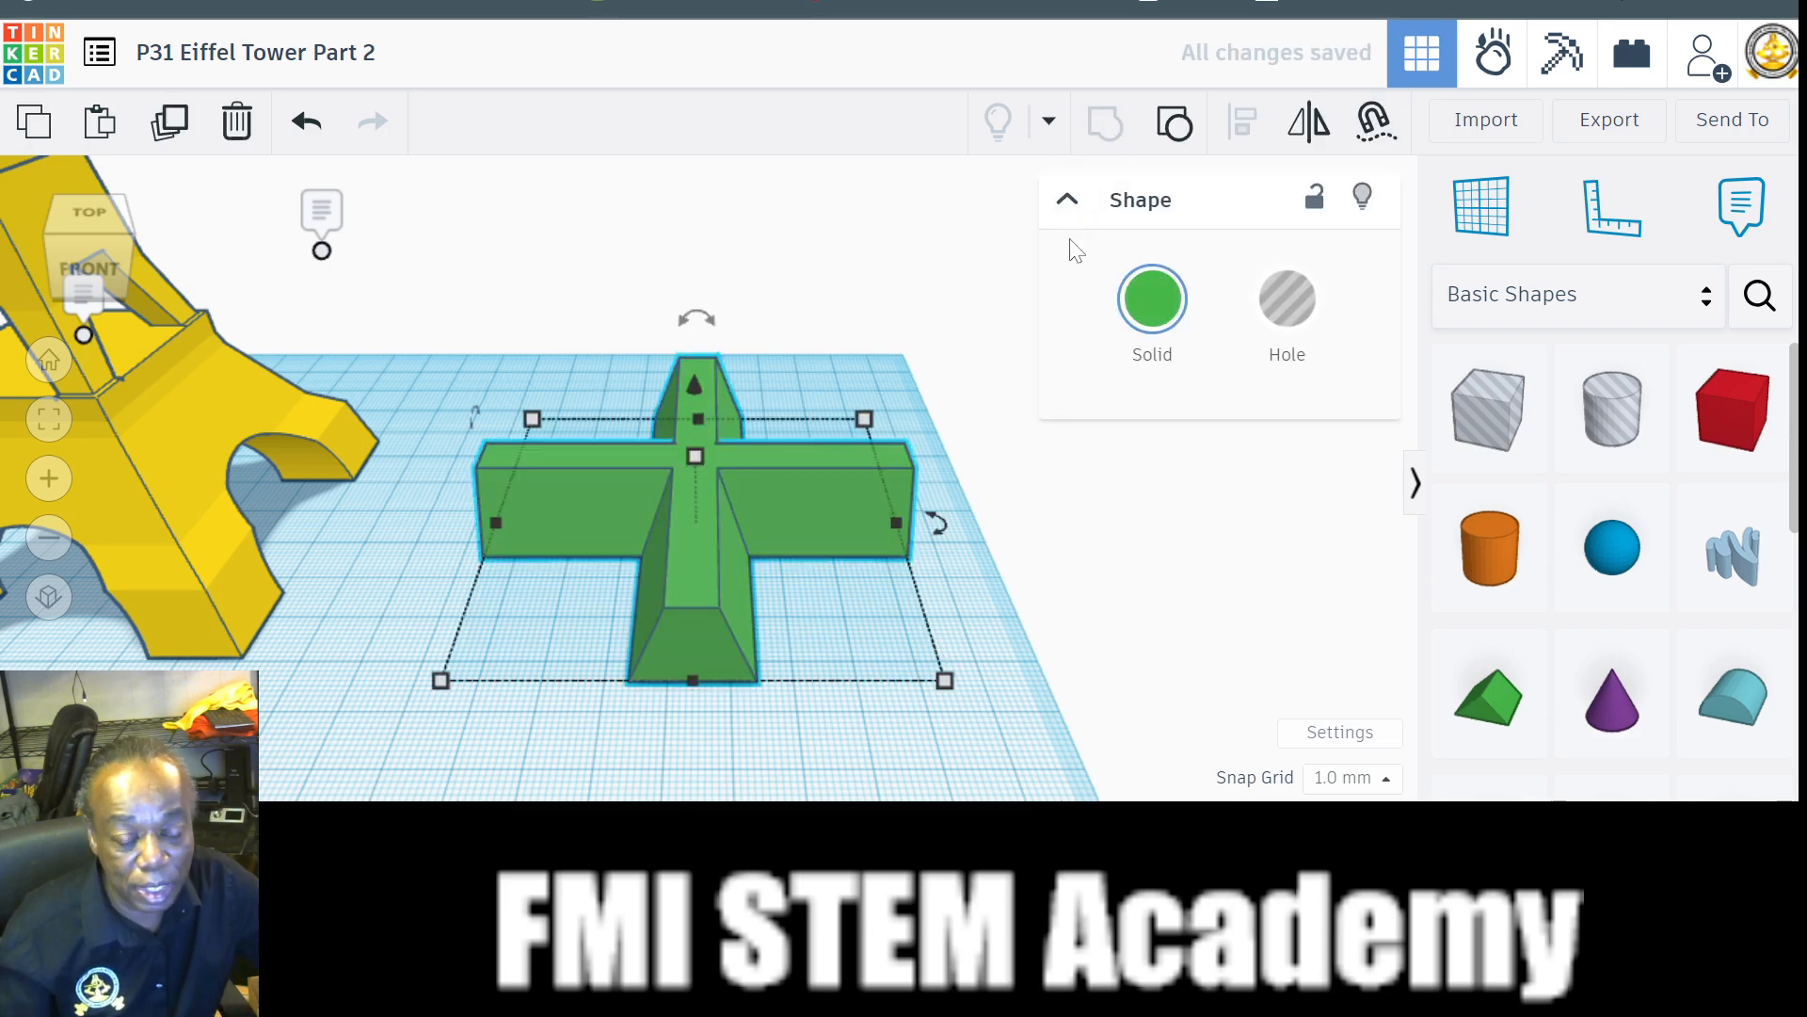
left_click(1286, 299)
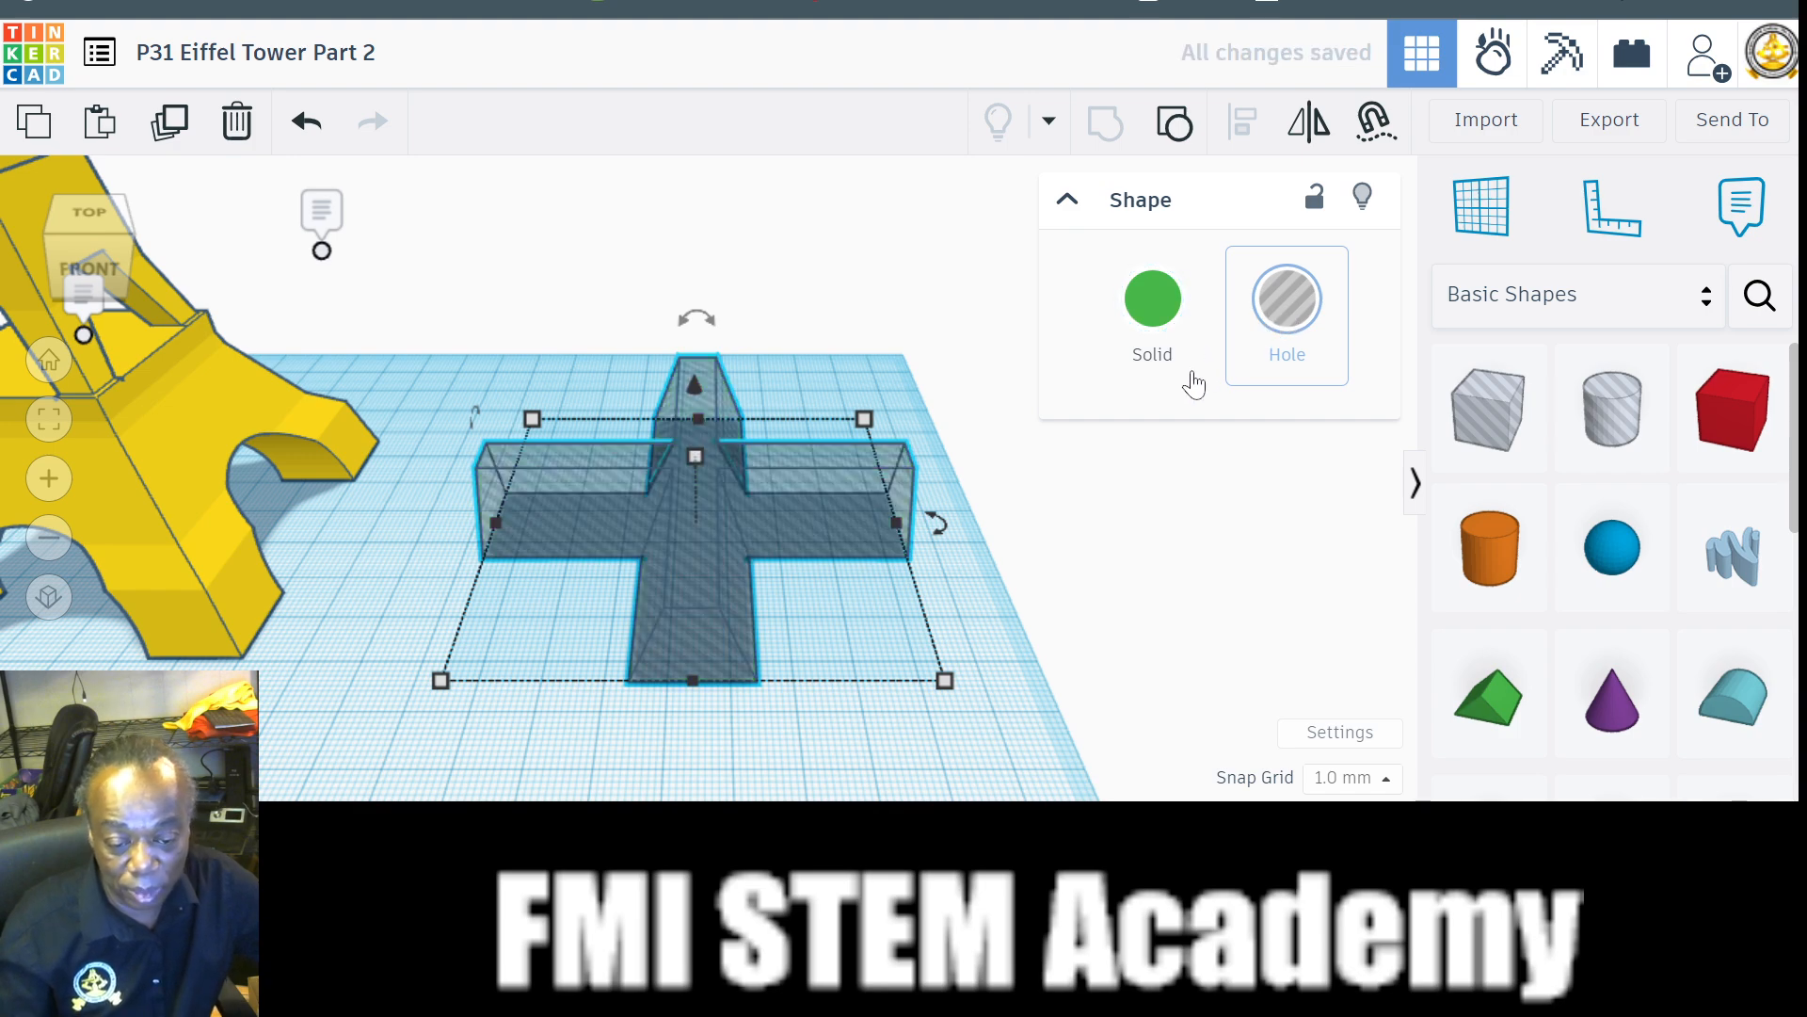
left_click(1008, 694)
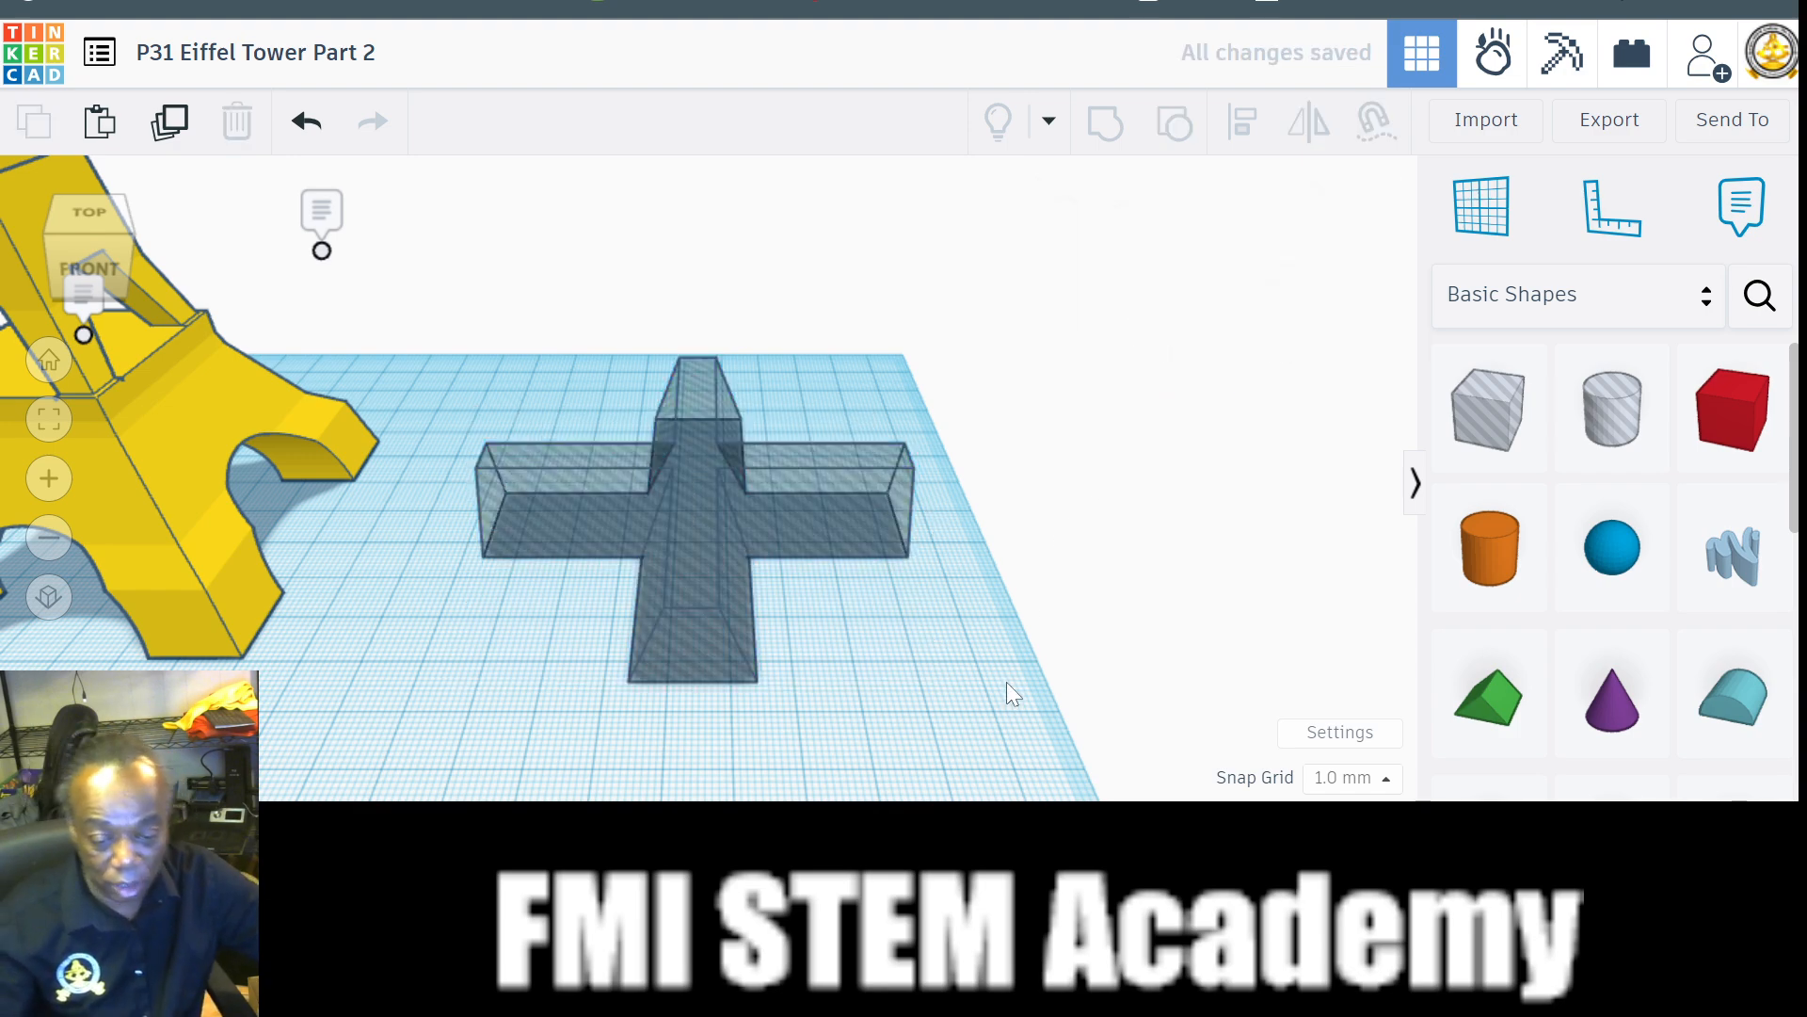
Scale the cross-shaped hole down proportionally to 30 mm wide and 30 mm deep.
left_click(839, 538)
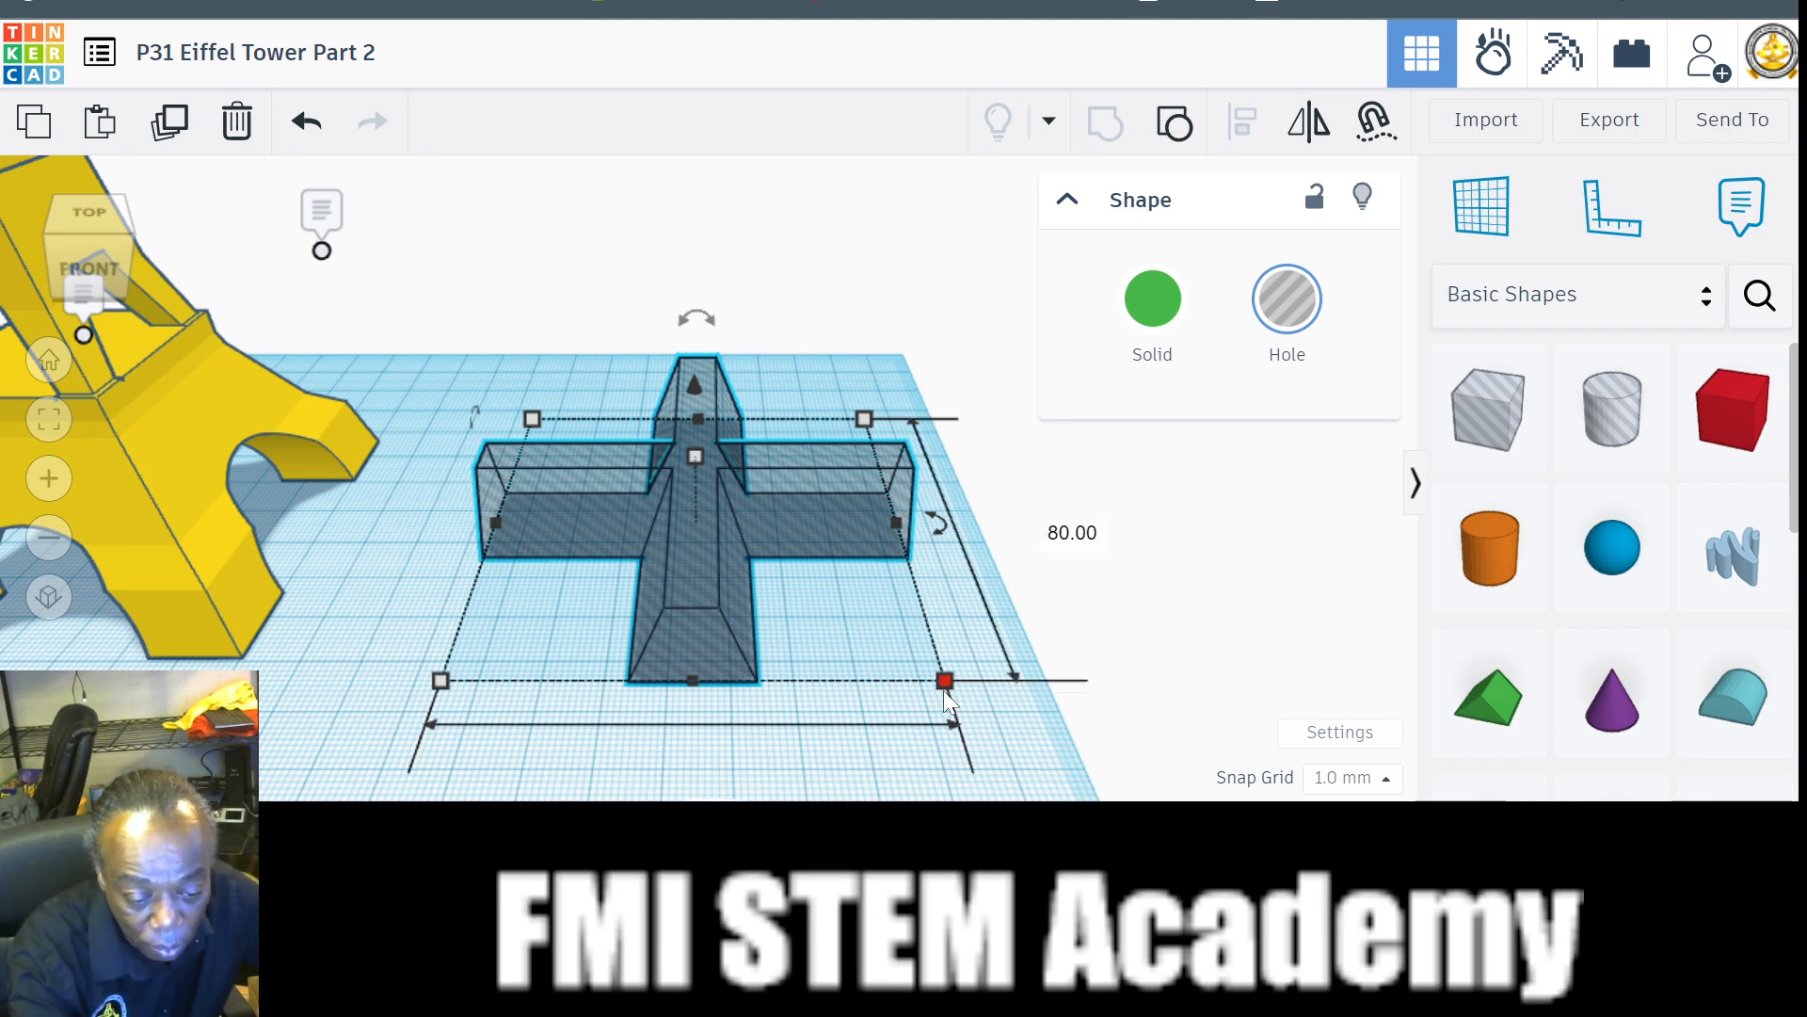
left_click_drag(945, 681, 652, 472)
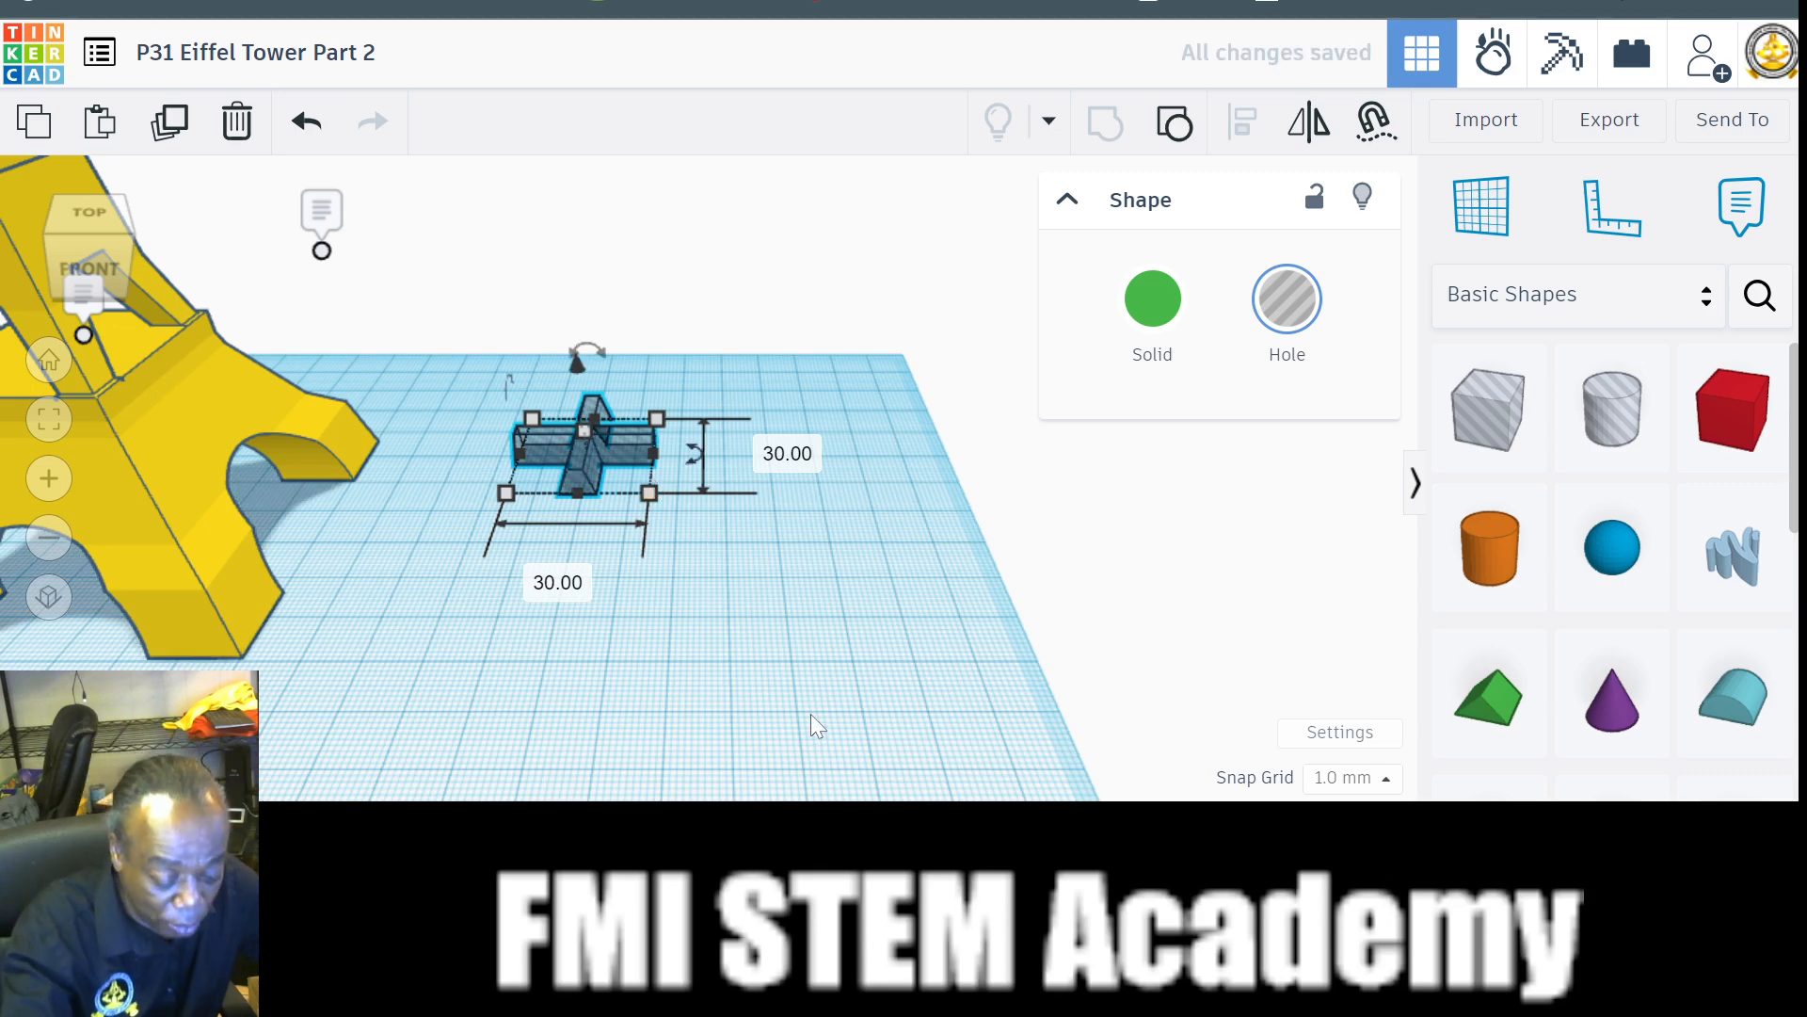
left_click(678, 578)
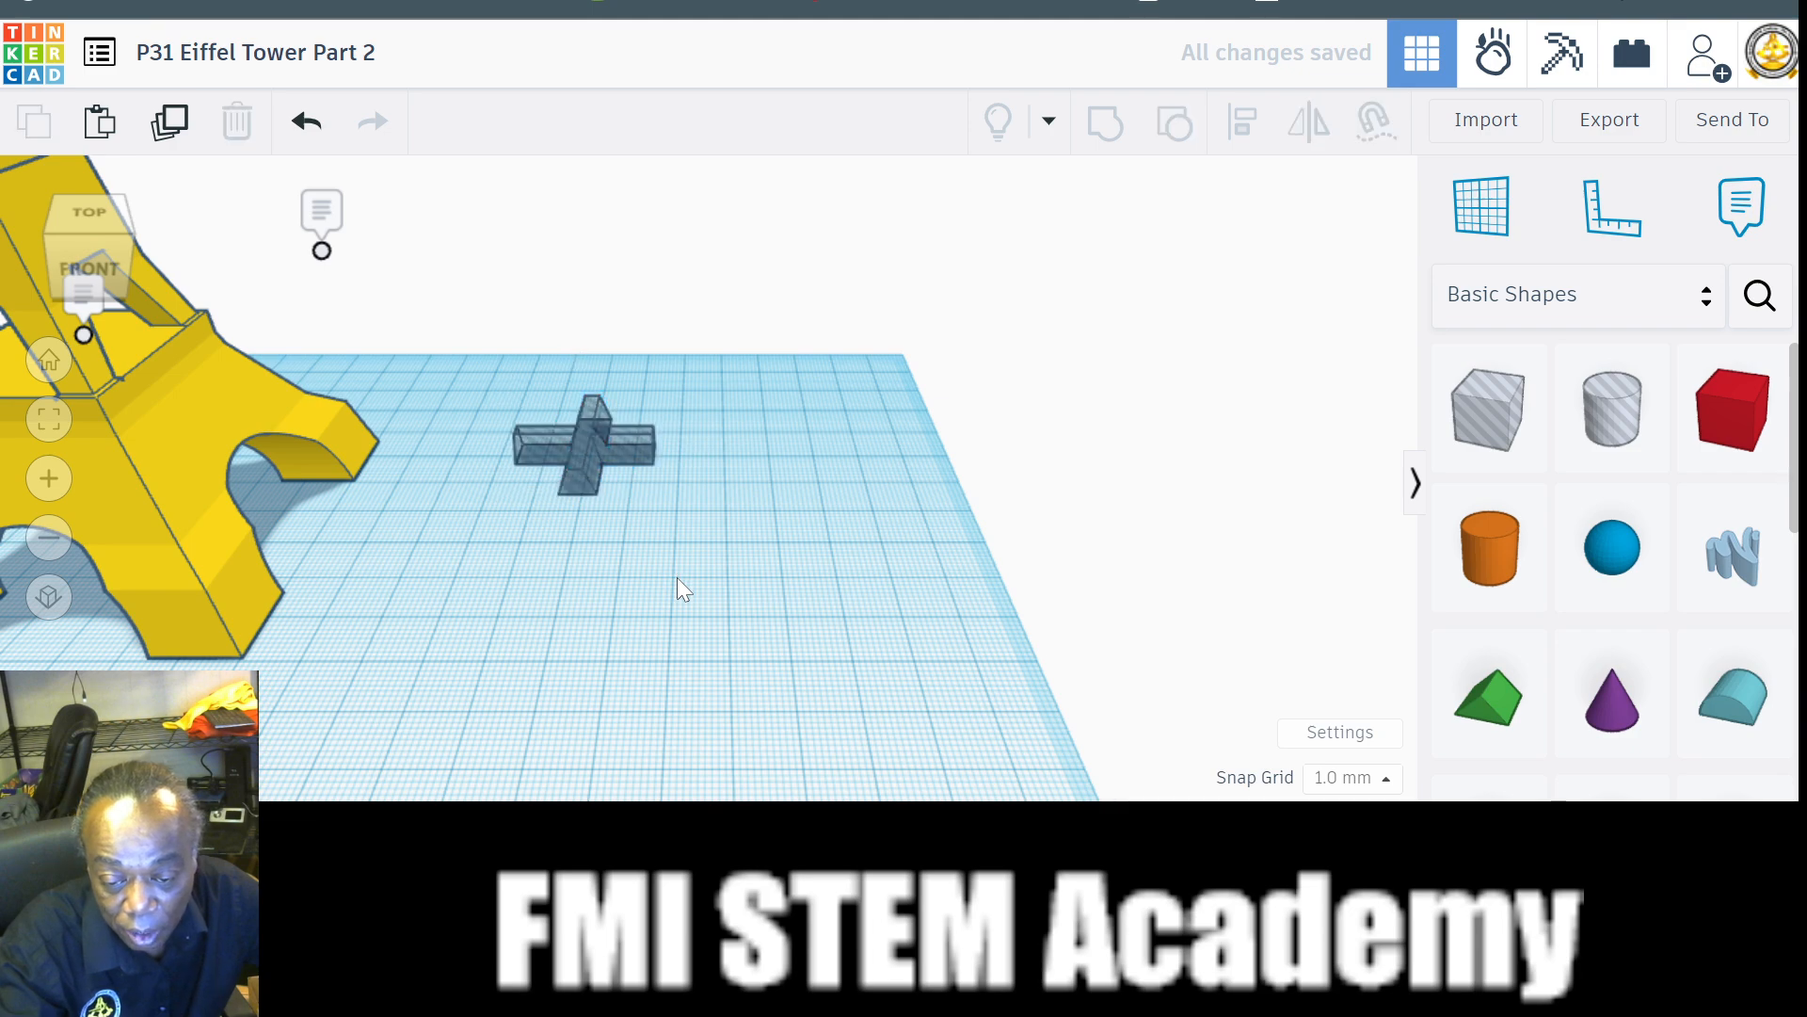
Raise the cross-shaped hole 105 mm above the workplane.
left_click(597, 450)
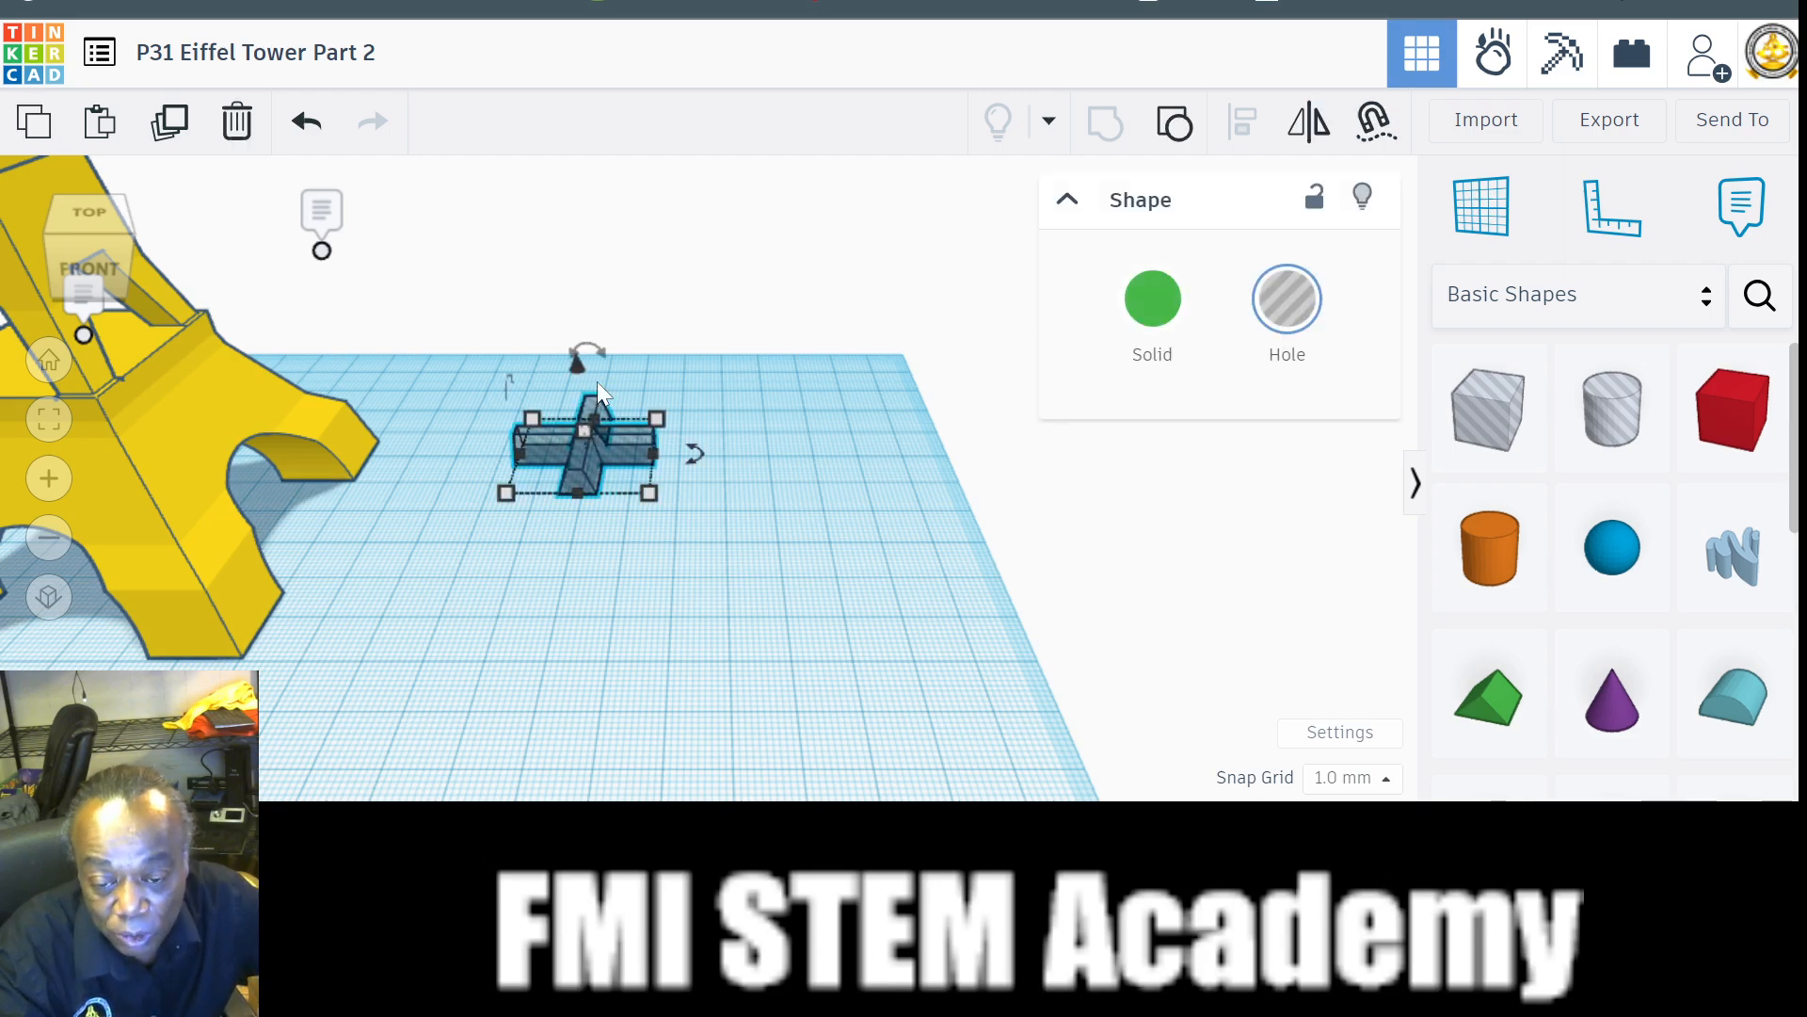
scroll(581, 371, "down", 5)
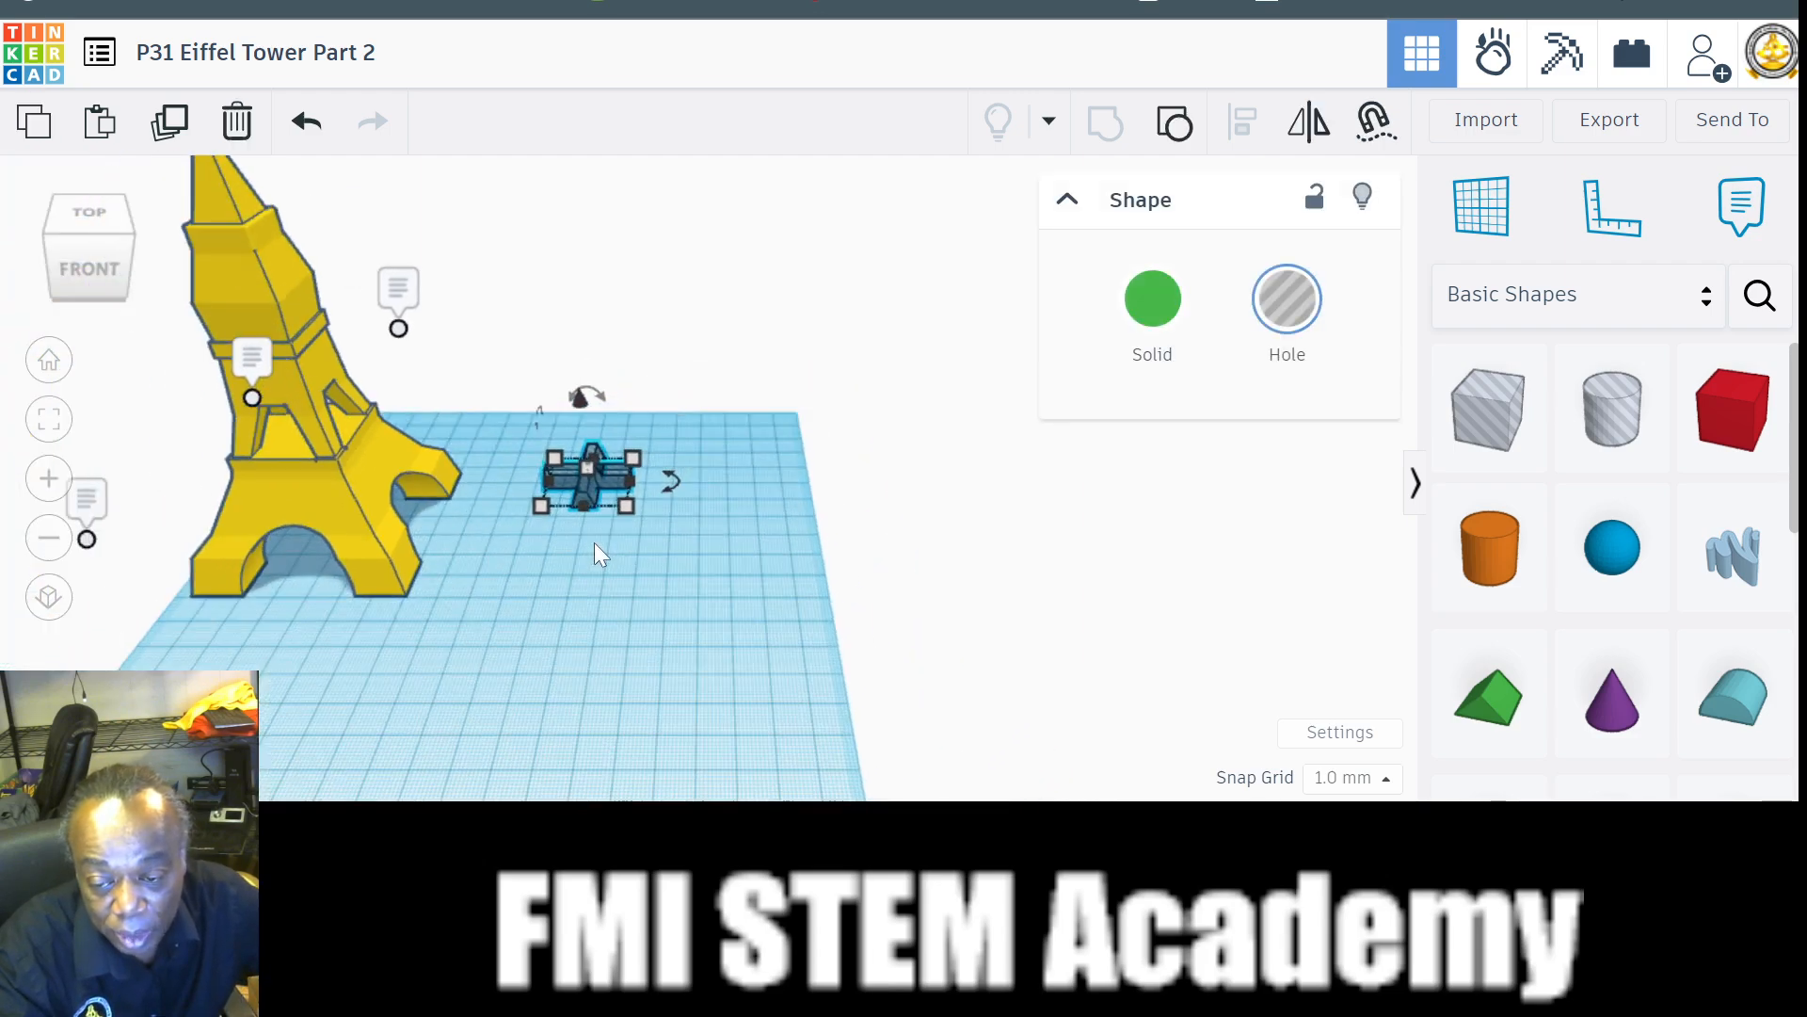
left_click_drag(586, 410, 563, 119)
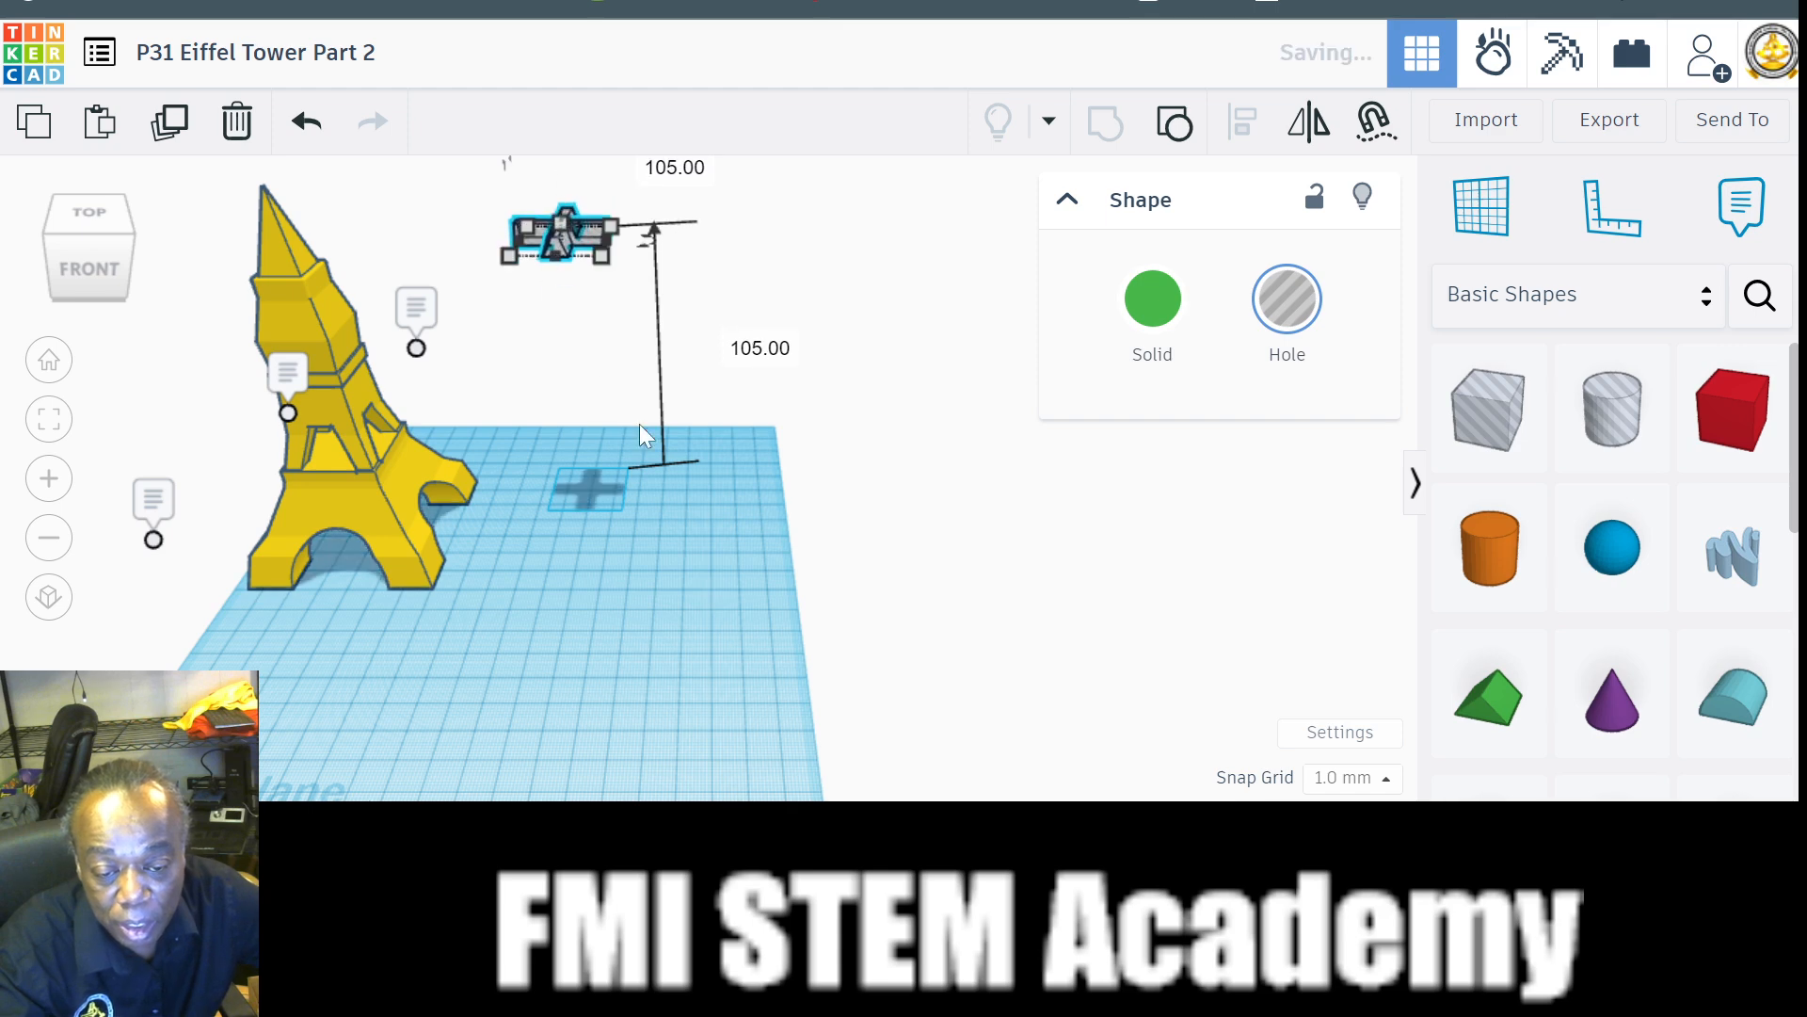
Centre the cross-shaped hole and the yellow tower on each other in both horizontal directions and group them to cut openings through the spire.
left_click_drag(198, 189, 806, 680)
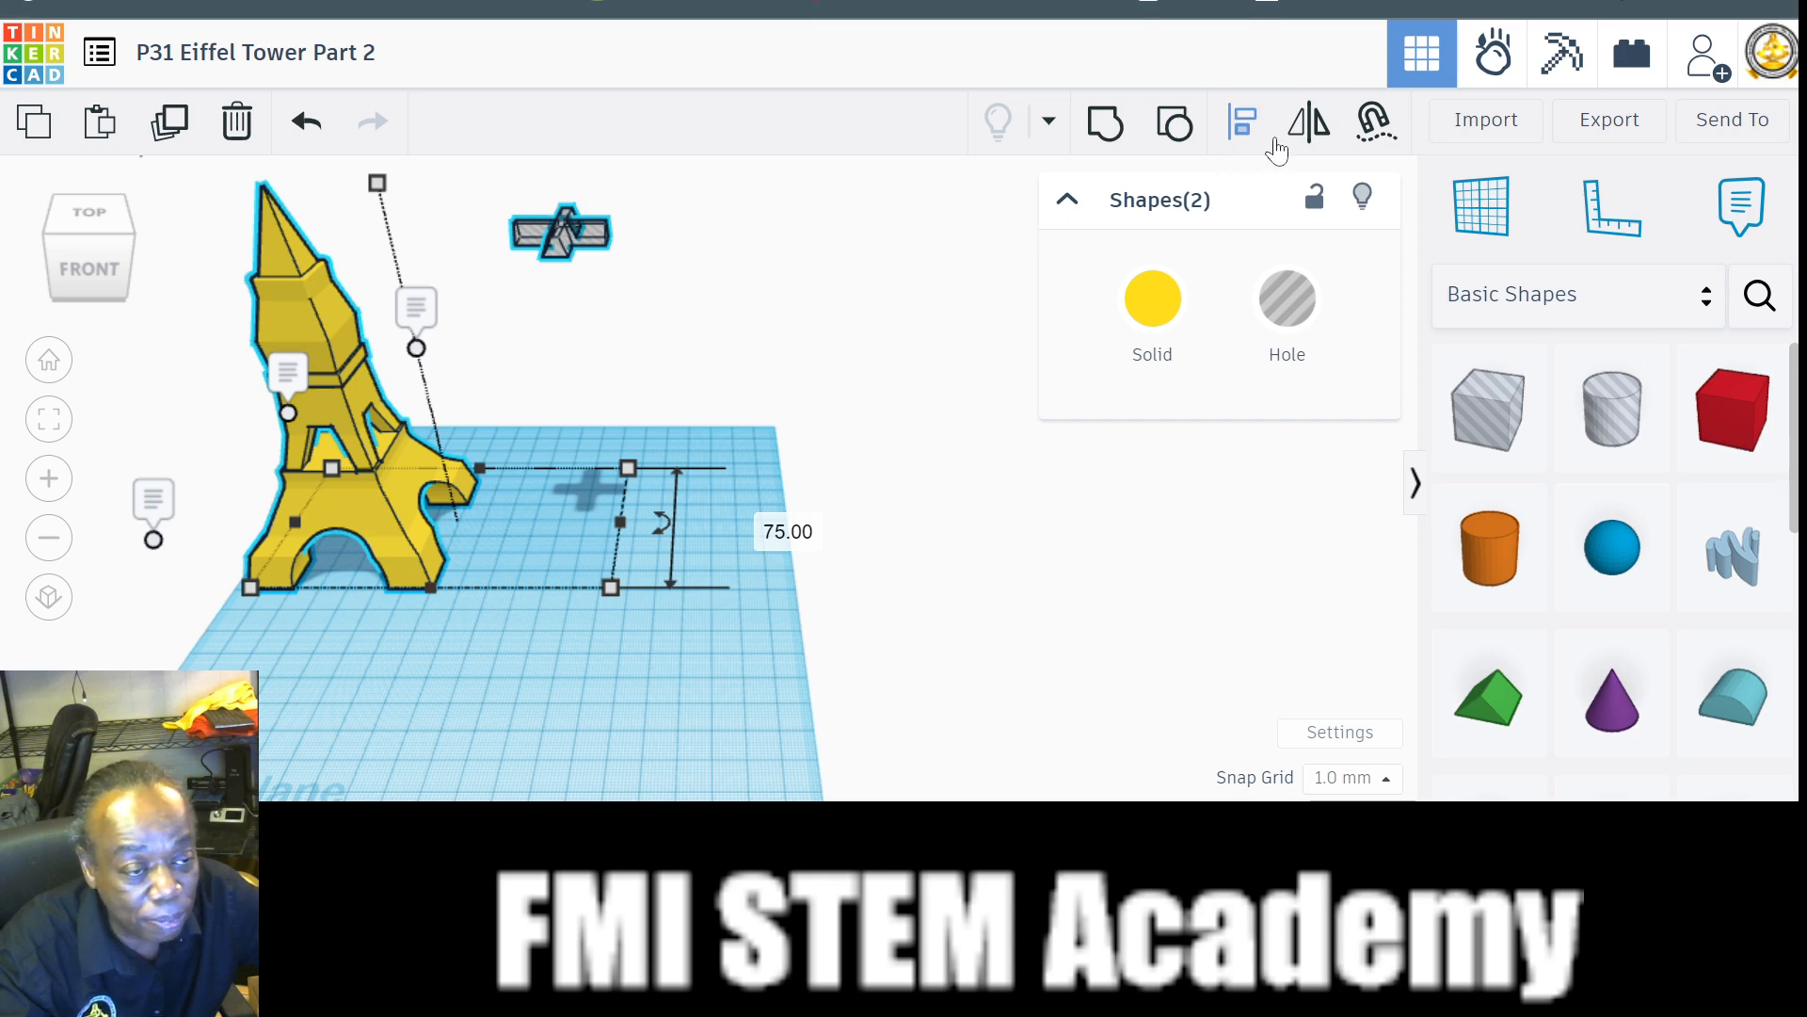
left_click(1241, 127)
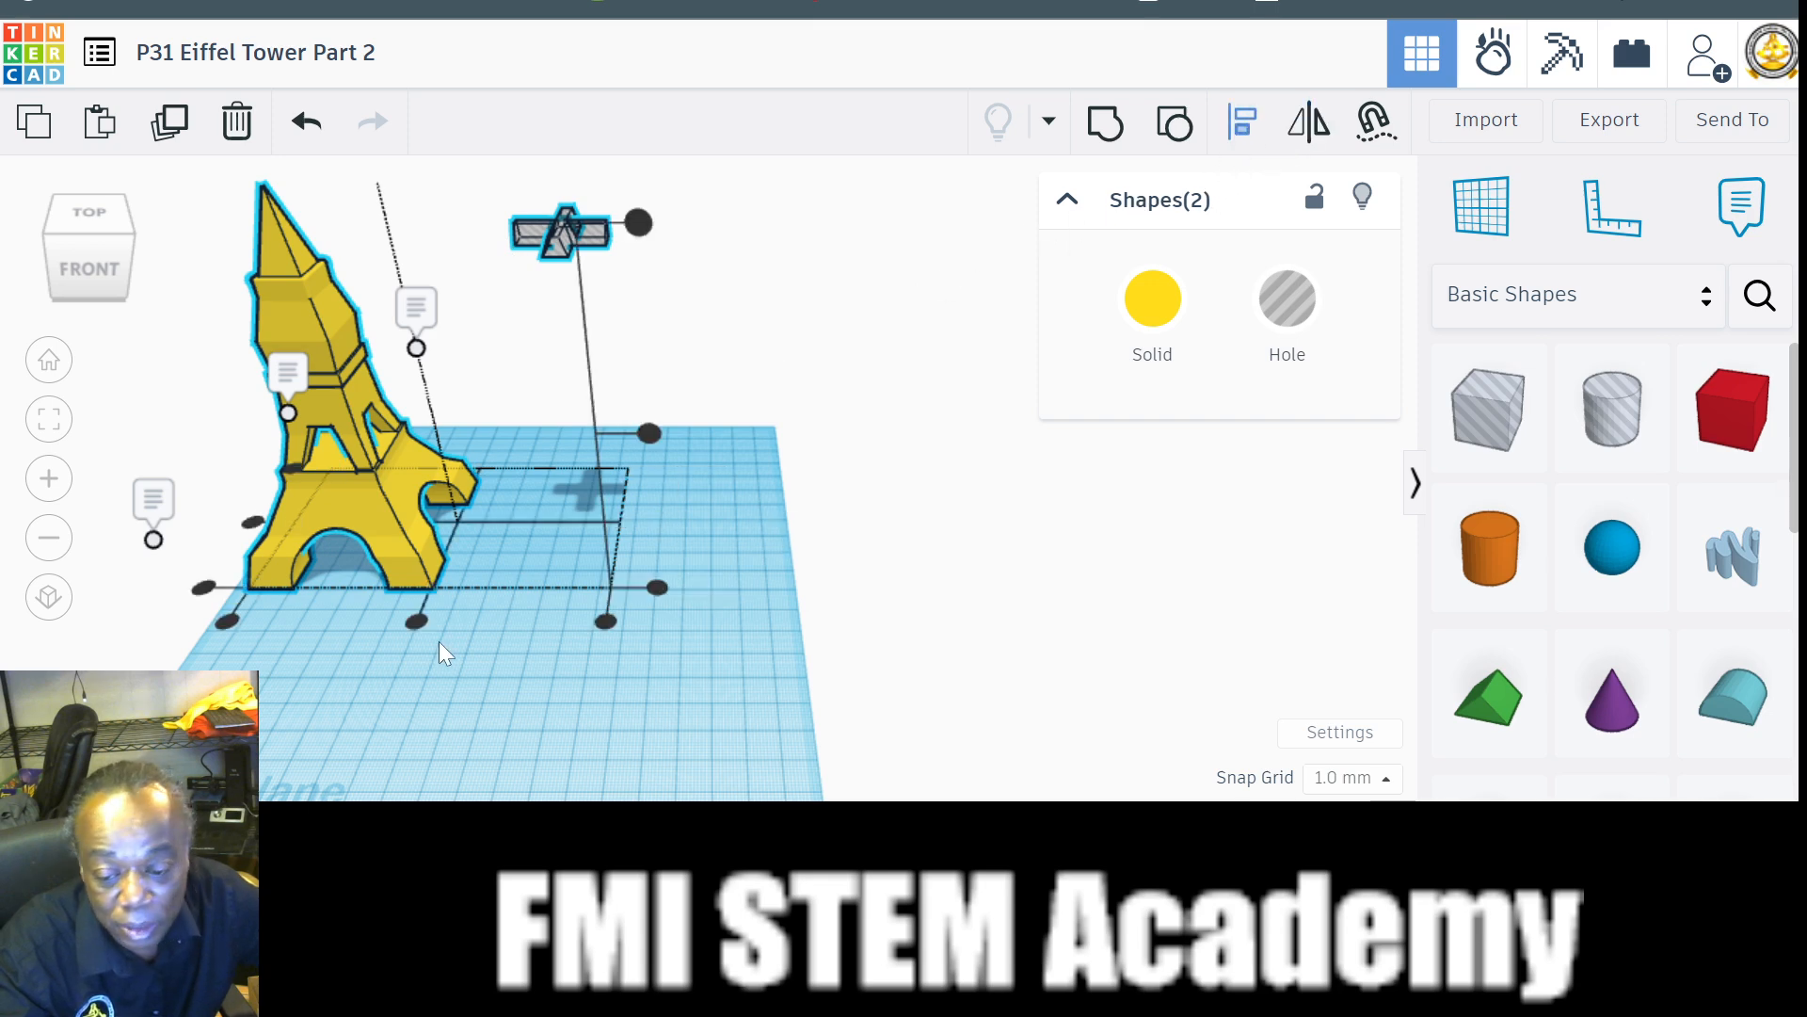
left_click(414, 620)
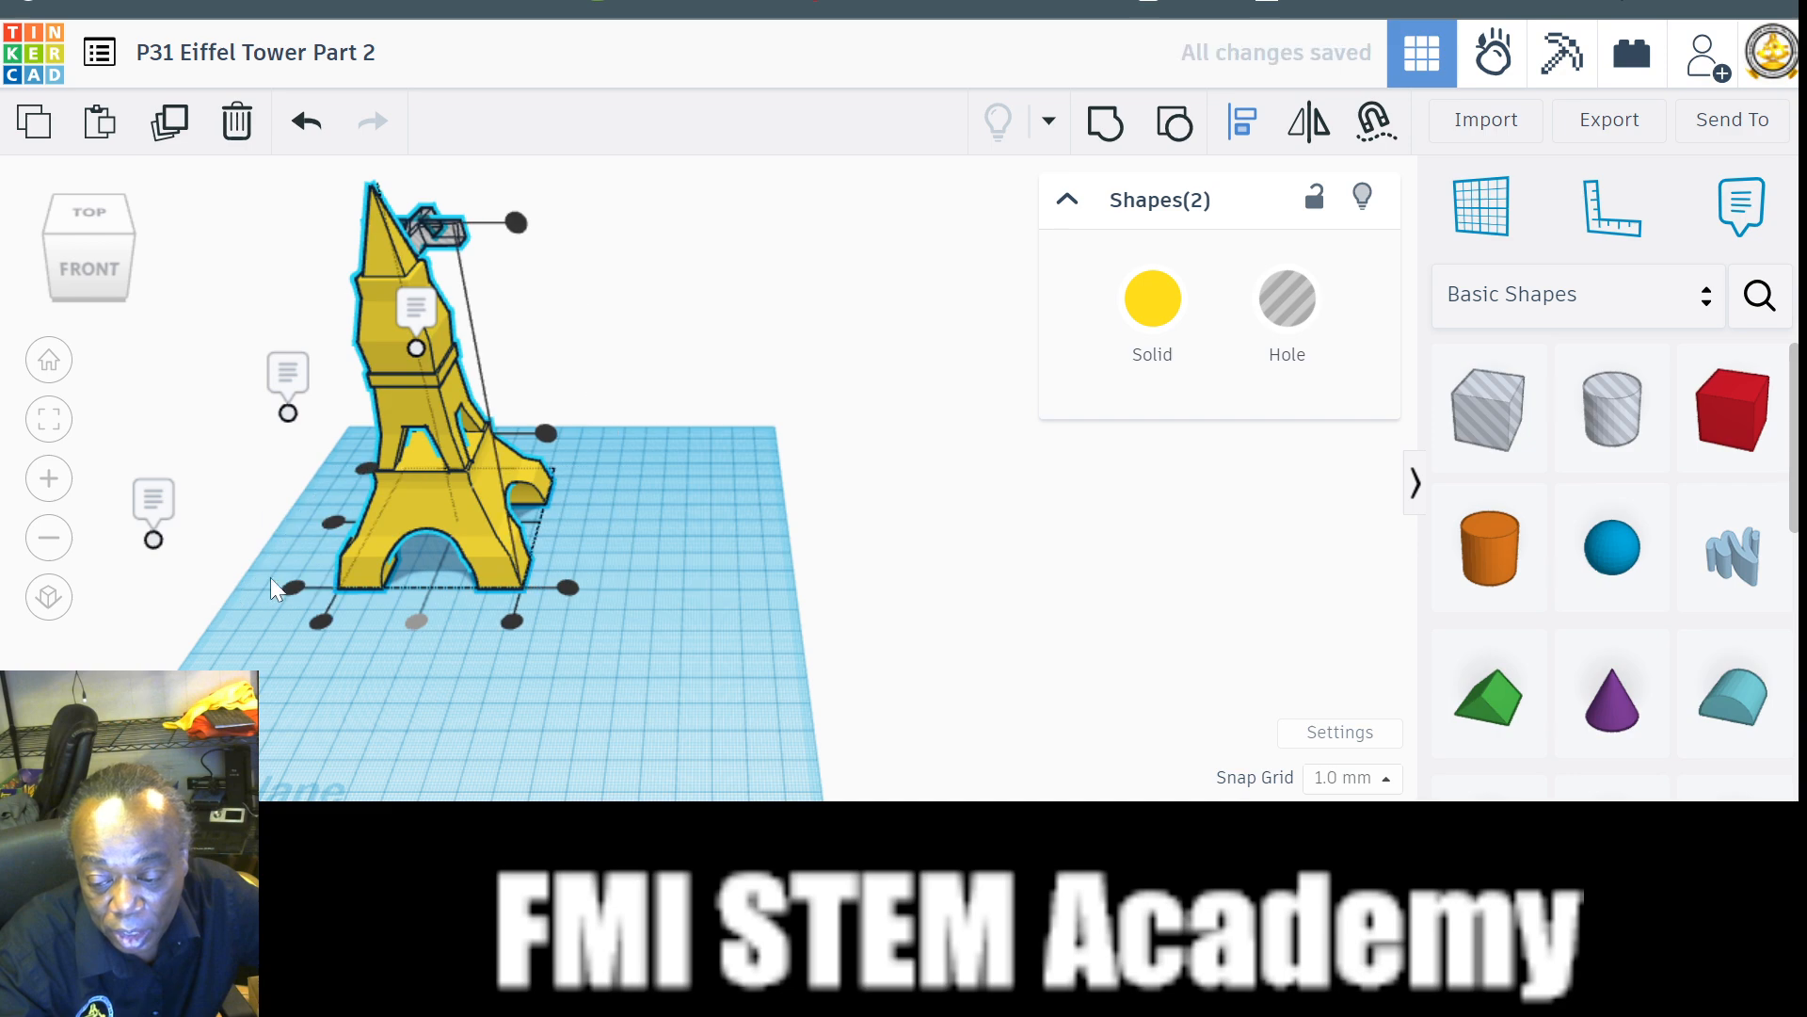
left_click(328, 516)
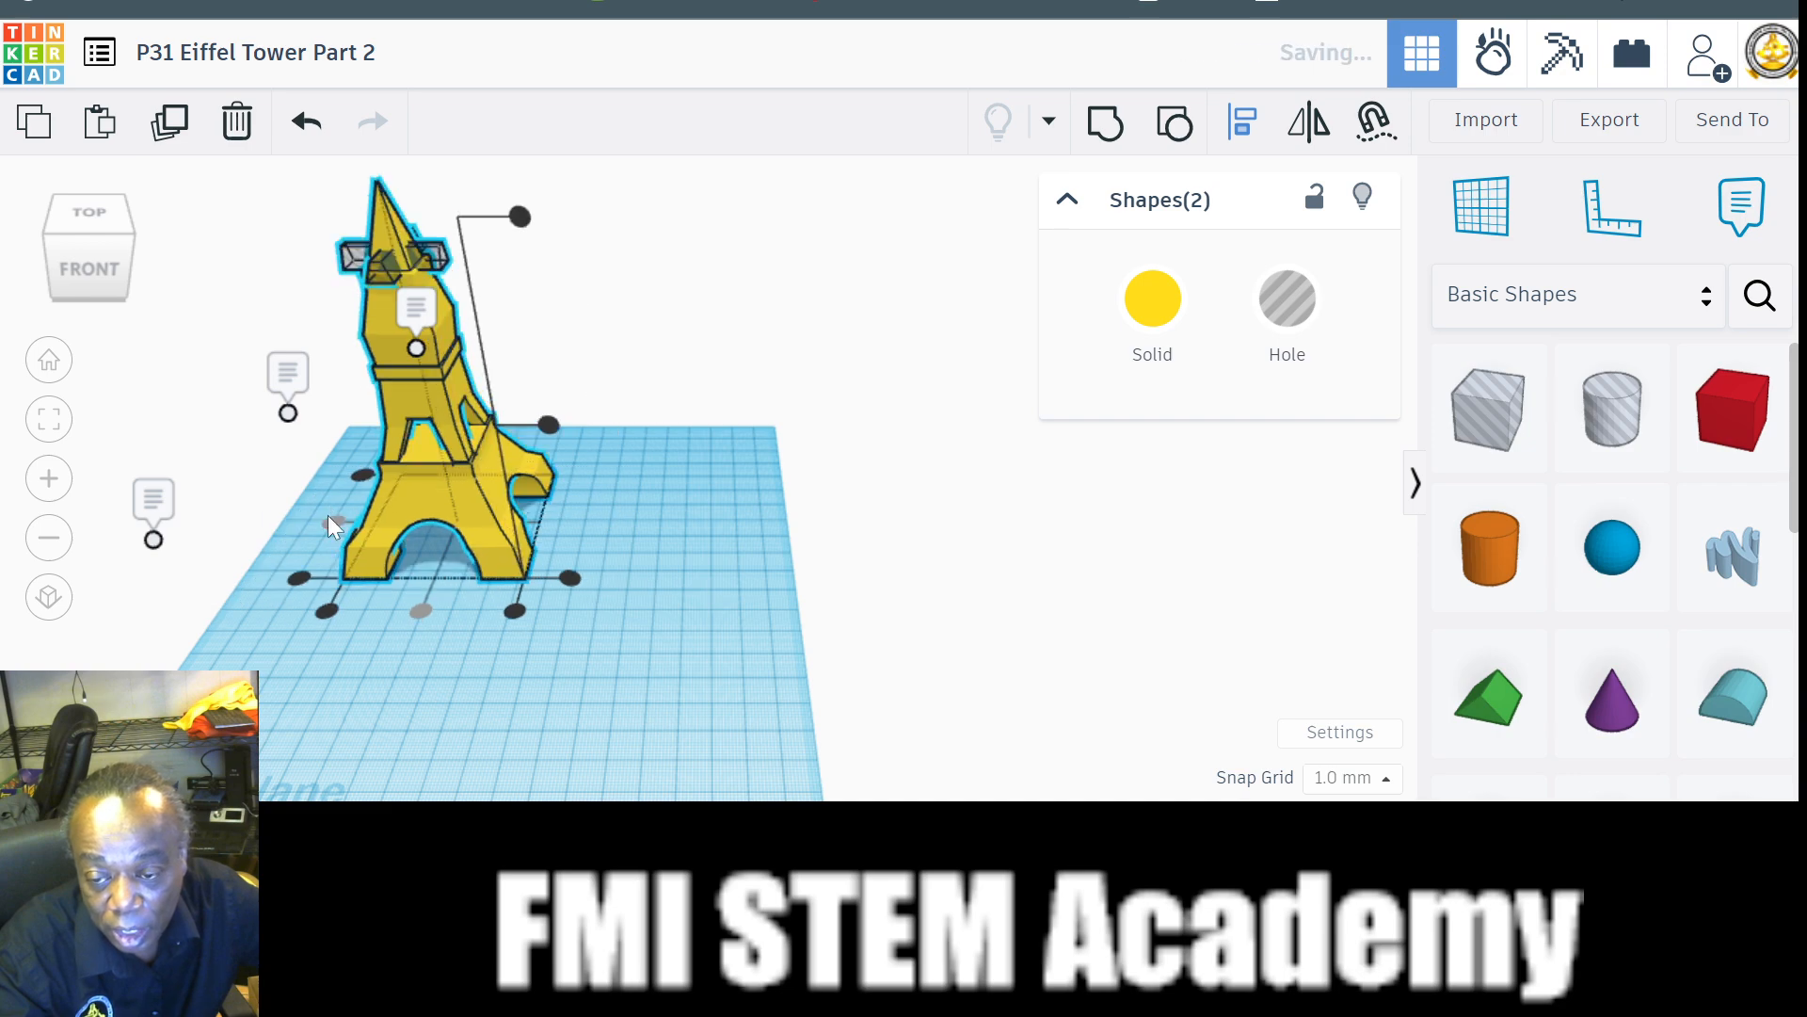
left_click(1111, 139)
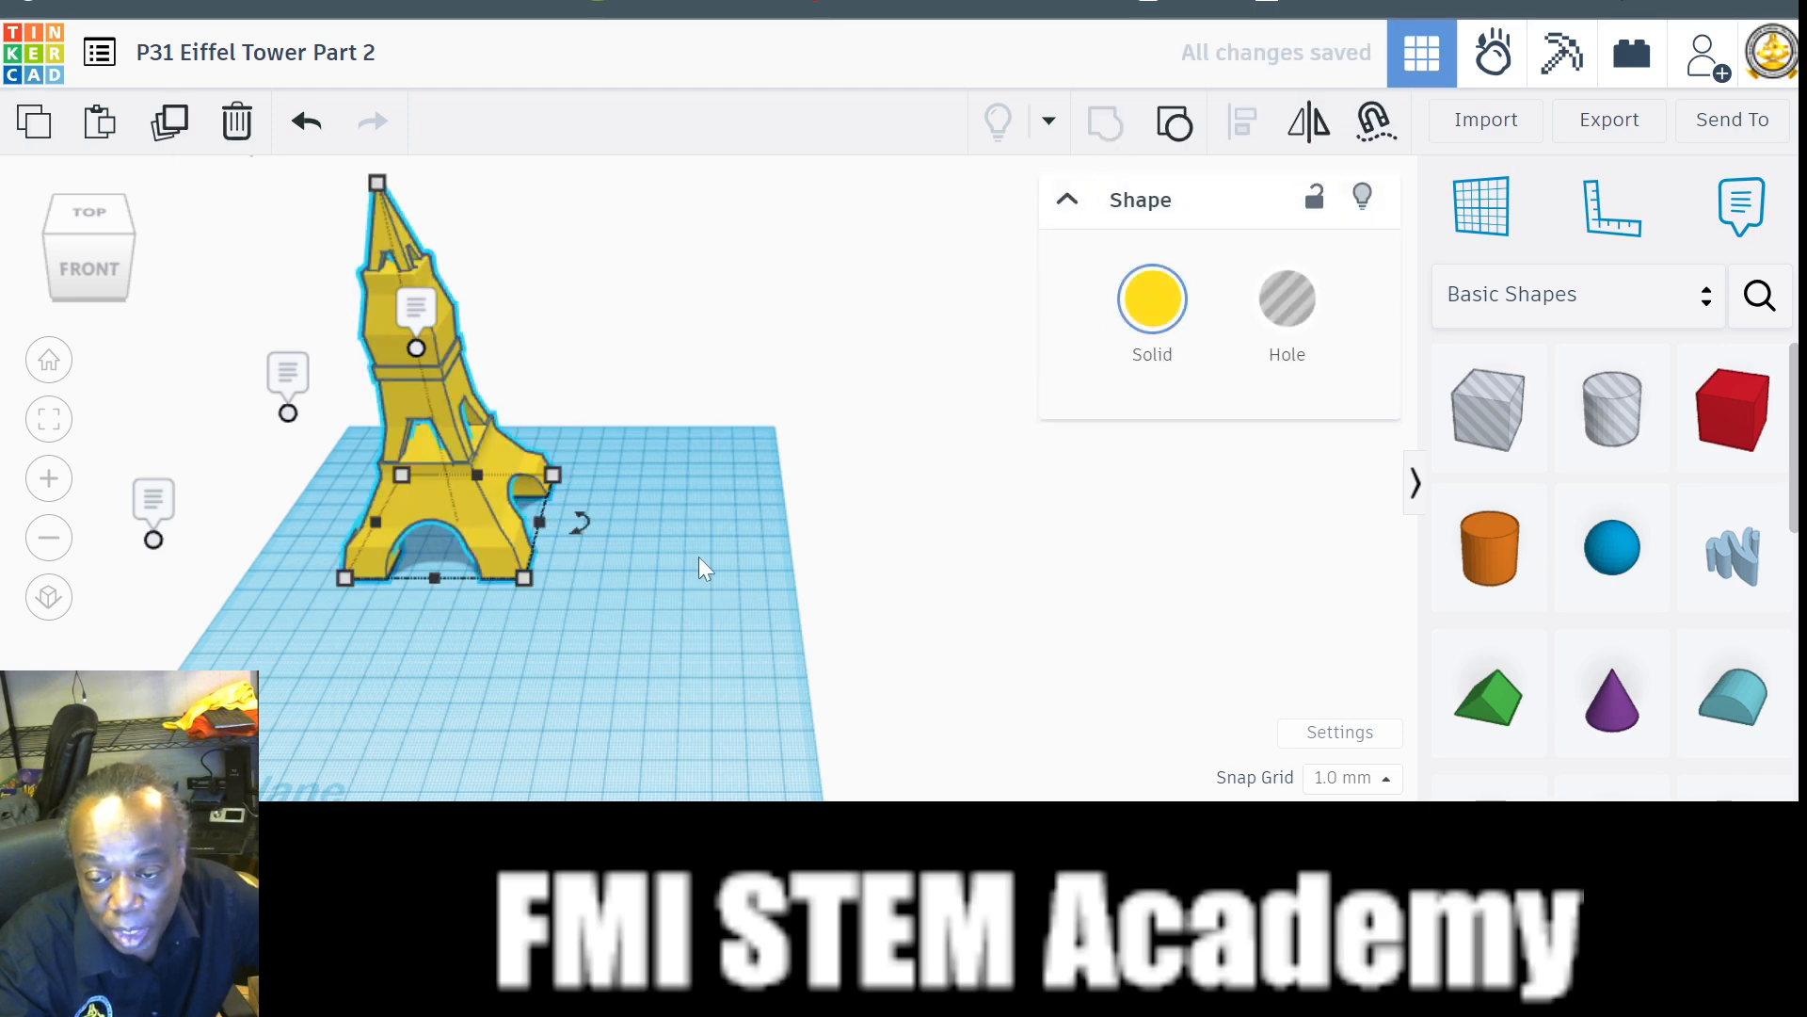
scroll(628, 600, "down", 2)
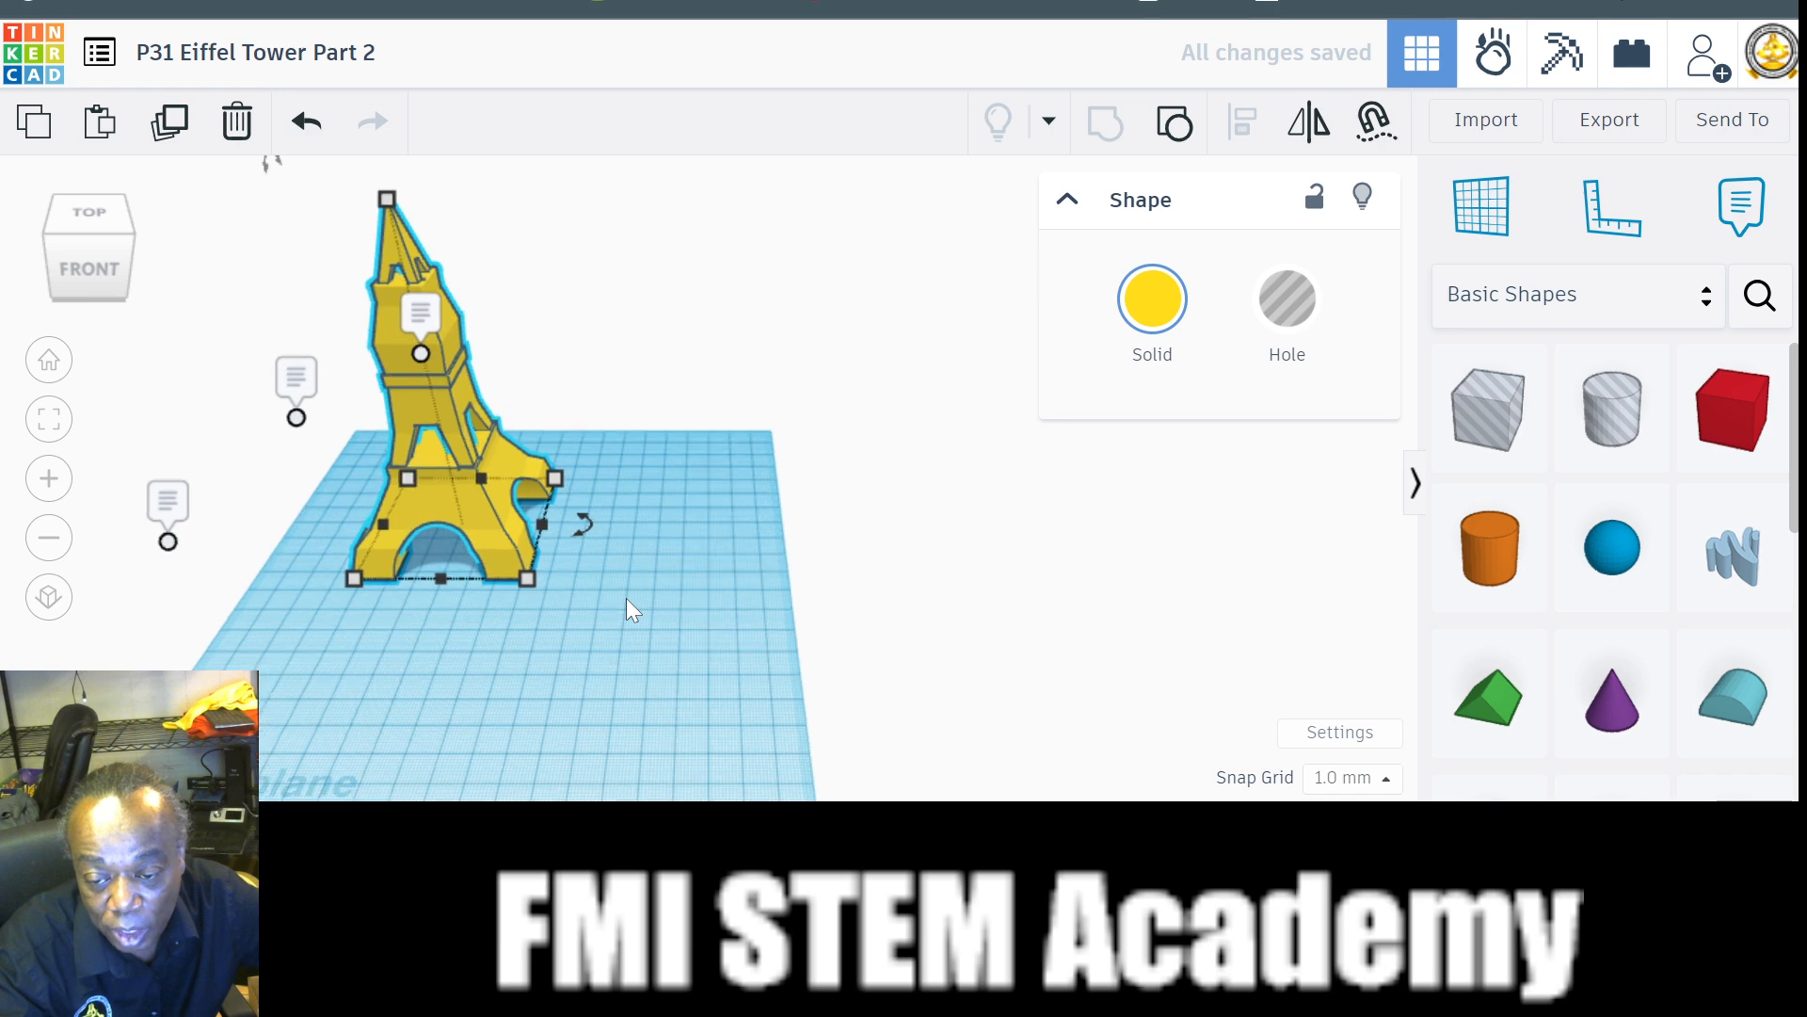
key("f")
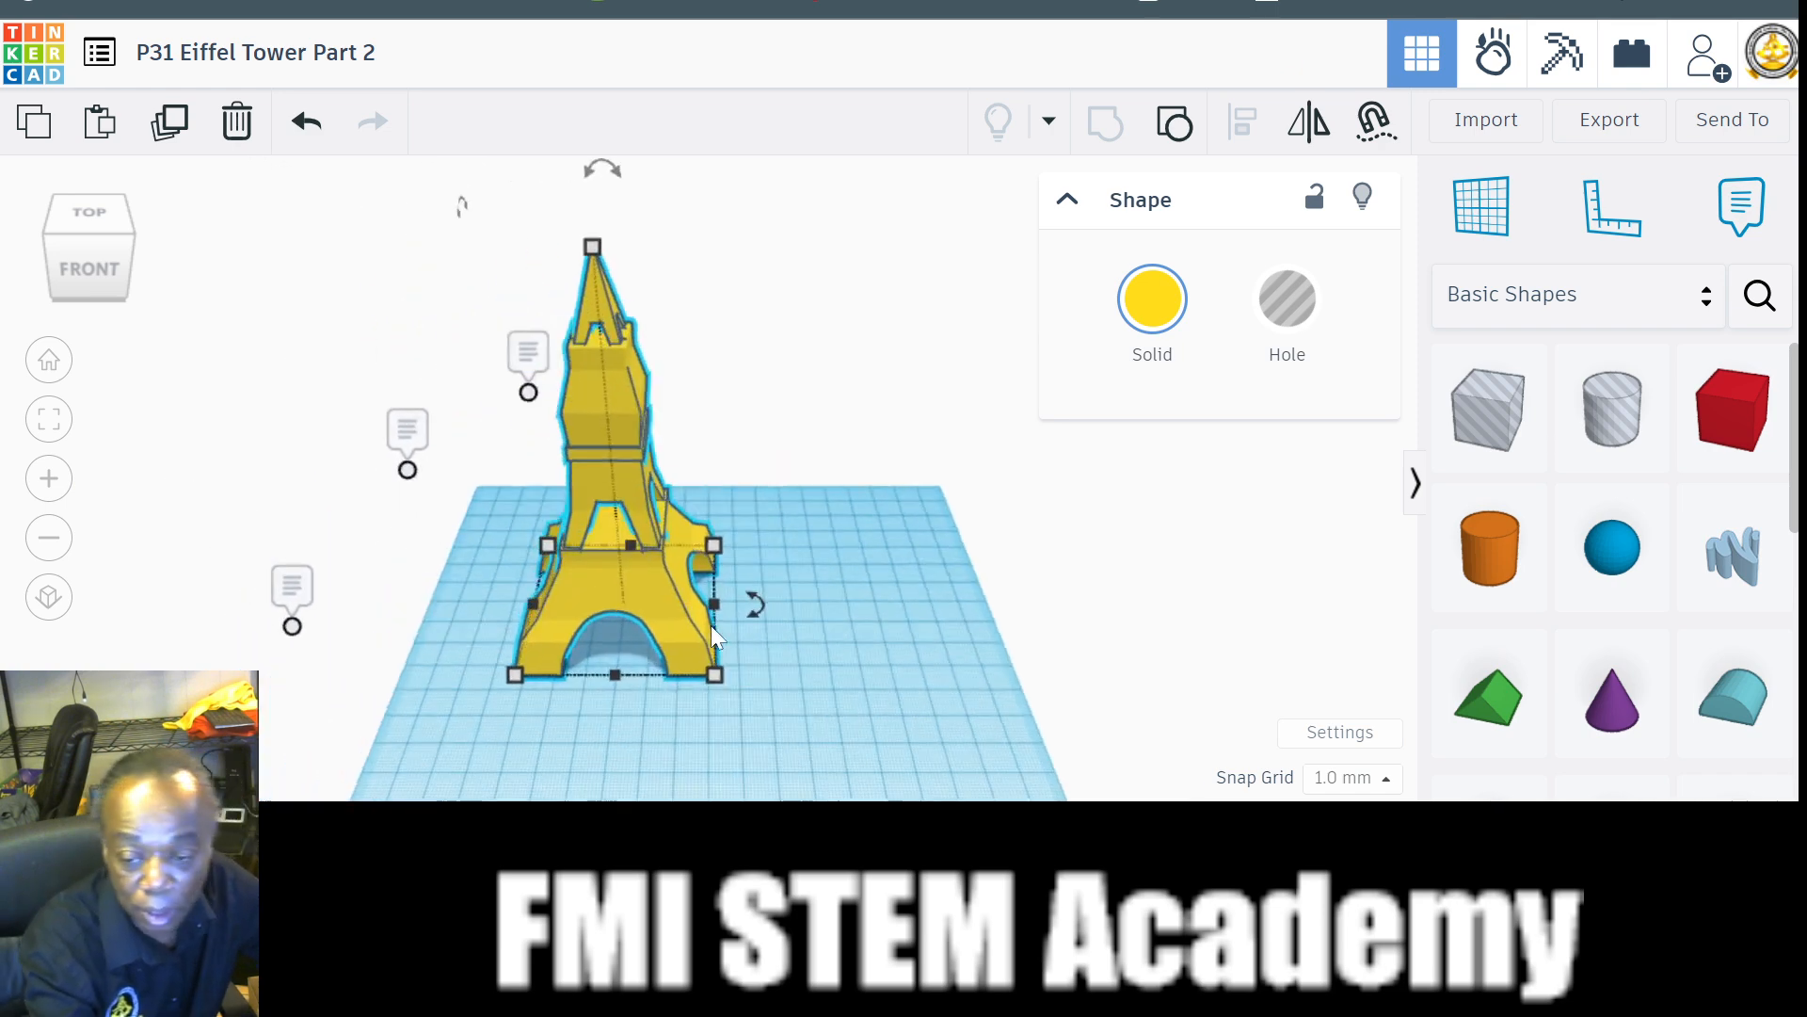
scroll(712, 625, "down", 1)
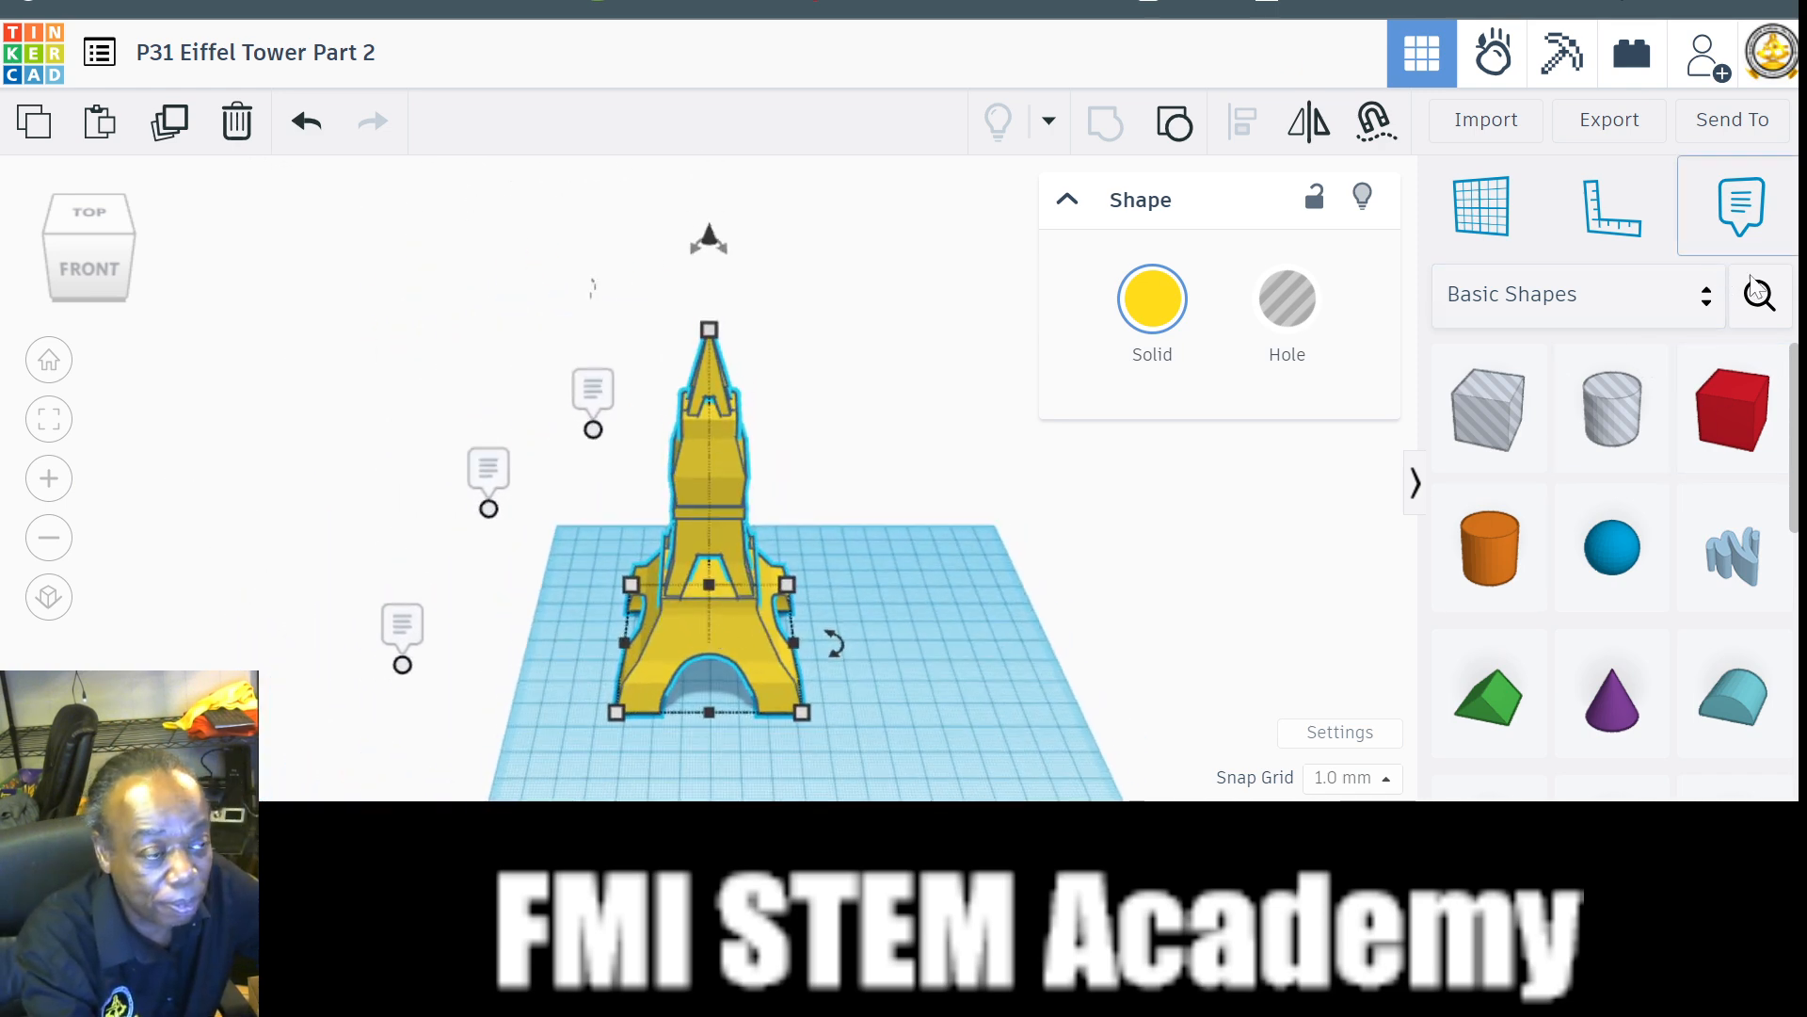